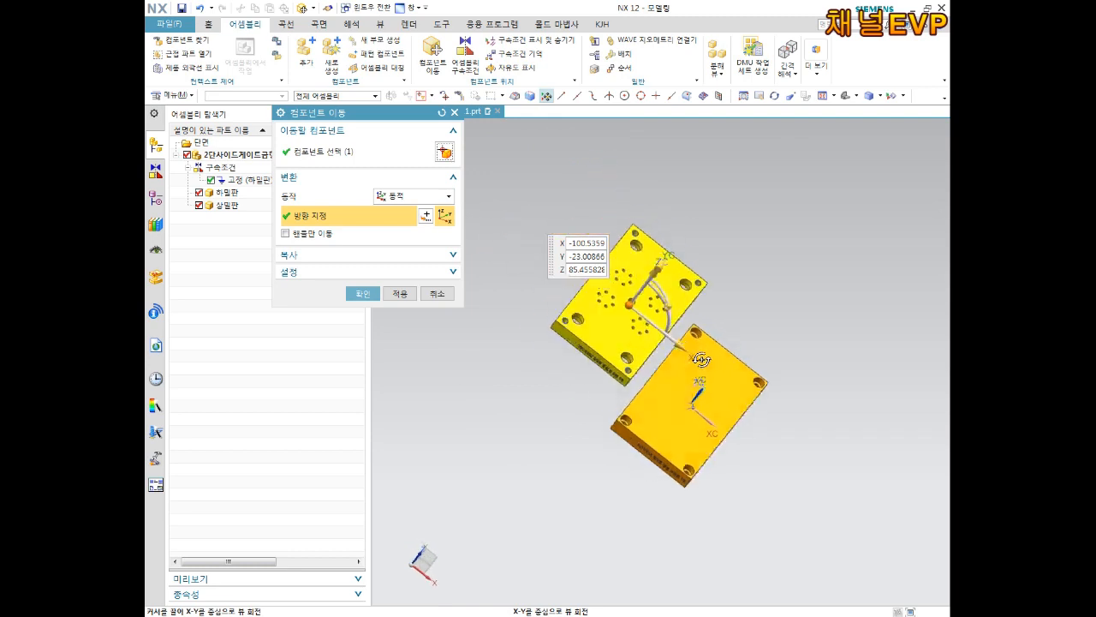
Step: Move the upper plate (상밀판) to hover just above the lower plate, at about X 9.7, Y -4.2, Z 28.8
{"action": "left_click_drag", "start_coordinate": [603, 299], "coordinate": [690, 414]}
{"action": "middle_click_drag", "start_coordinate": [690, 414], "coordinate": [722, 398]}
{"action": "scroll", "coordinate": [770, 317], "scroll_direction": "up", "scroll_amount": 2}
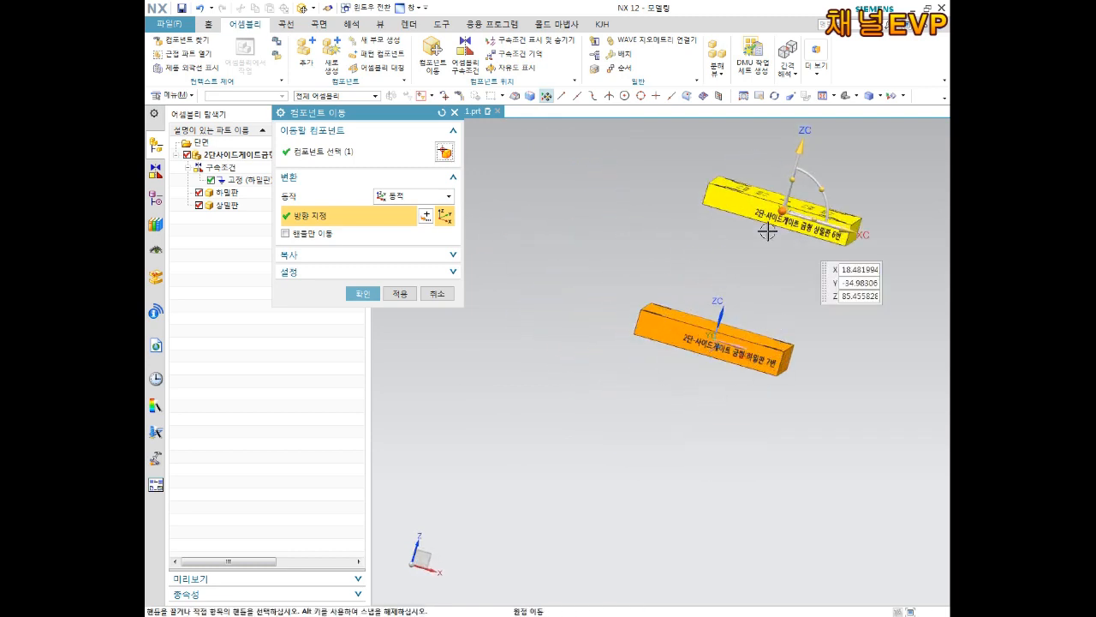
{"action": "left_click_drag", "start_coordinate": [785, 209], "coordinate": [741, 382]}
{"action": "middle_click_drag", "start_coordinate": [742, 382], "coordinate": [447, 377]}
{"action": "left_click_drag", "start_coordinate": [483, 359], "coordinate": [515, 416]}
{"action": "mouse_move", "coordinate": [514, 415]}
{"action": "middle_mouse_down"}
{"action": "mouse_move", "coordinate": [529, 386]}
{"action": "mouse_move", "coordinate": [724, 406]}
{"action": "mouse_move", "coordinate": [519, 423]}
{"action": "middle_mouse_up"}
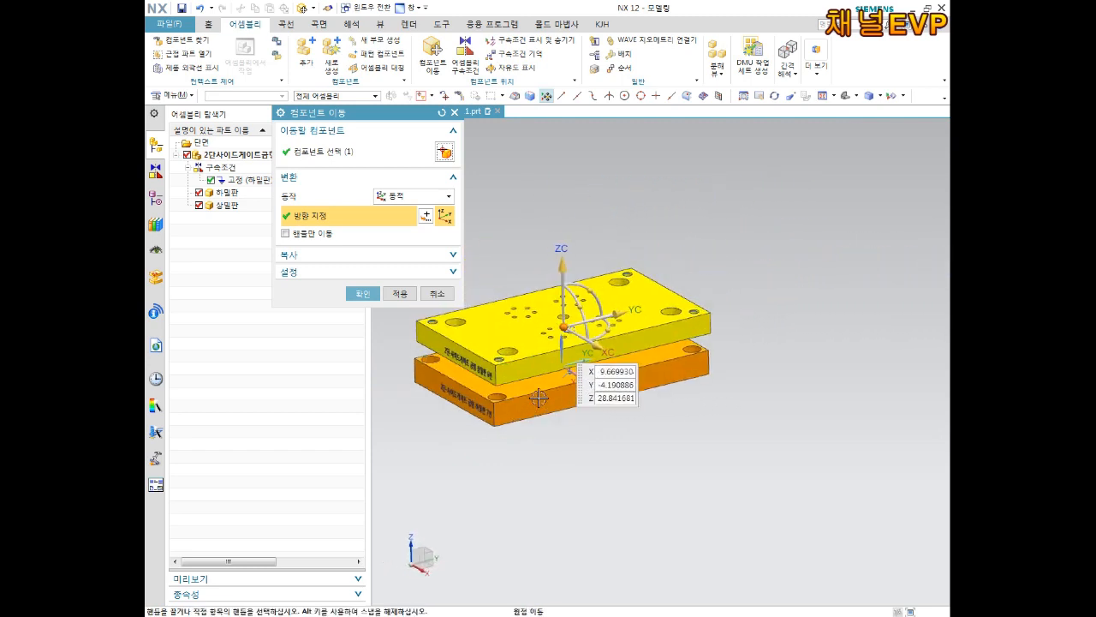
{"action": "scroll", "coordinate": [568, 315], "scroll_direction": "up", "scroll_amount": 4}
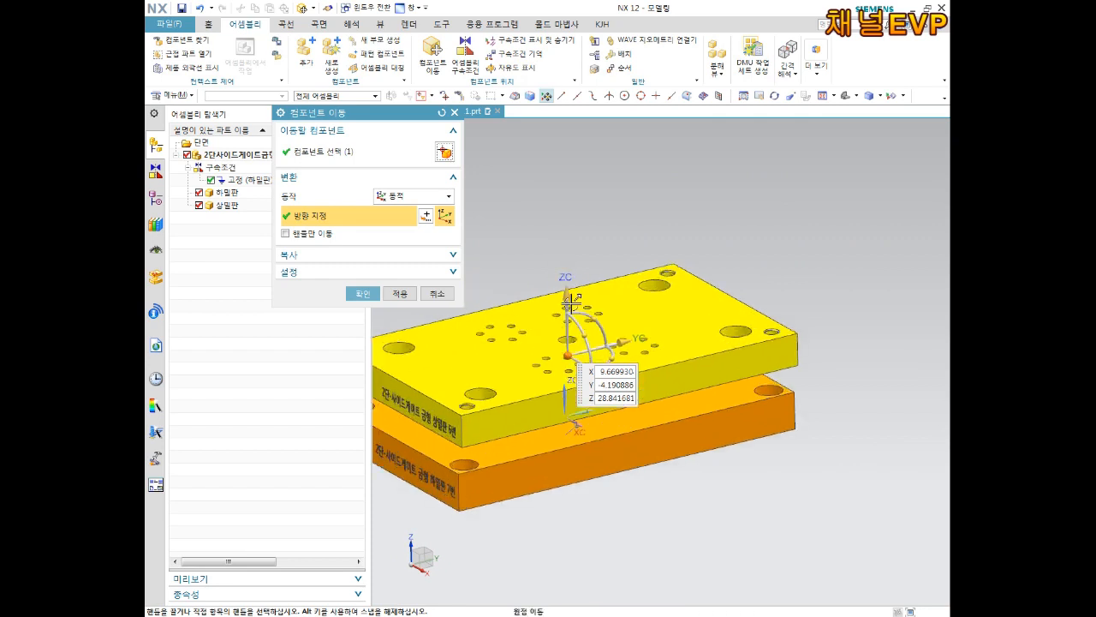
{"action": "middle_click_drag", "start_coordinate": [614, 401], "coordinate": [675, 348], "text": "shift"}
{"action": "left_click", "coordinate": [362, 293]}
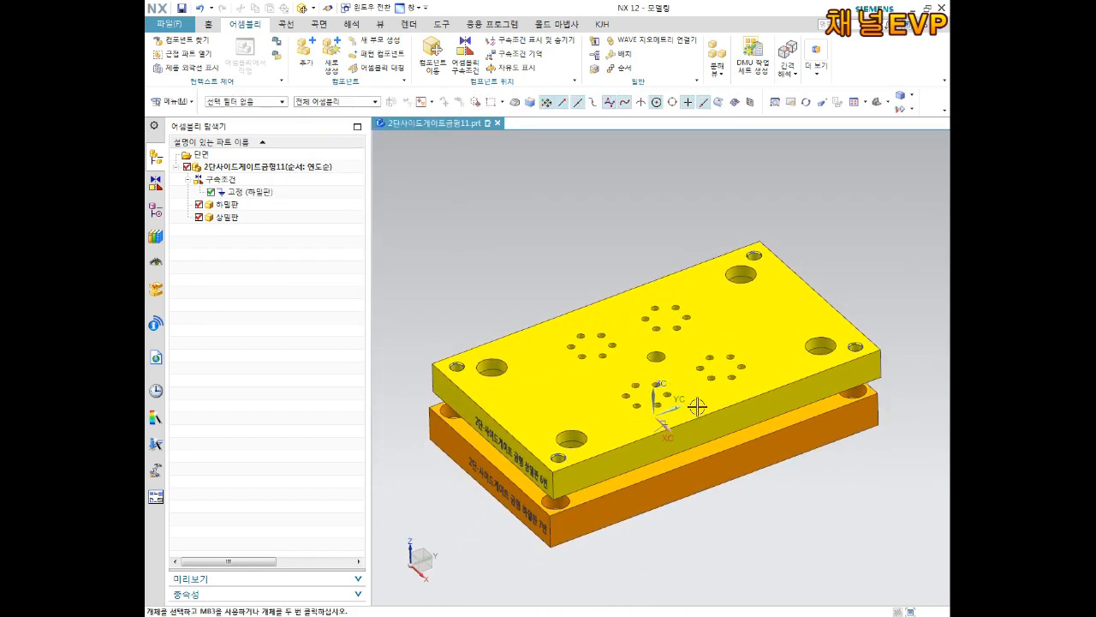
Step: Add a touch assembly constraint between the lettered end faces of the upper and lower plates
{"action": "middle_click_drag", "start_coordinate": [656, 391], "coordinate": [761, 484]}
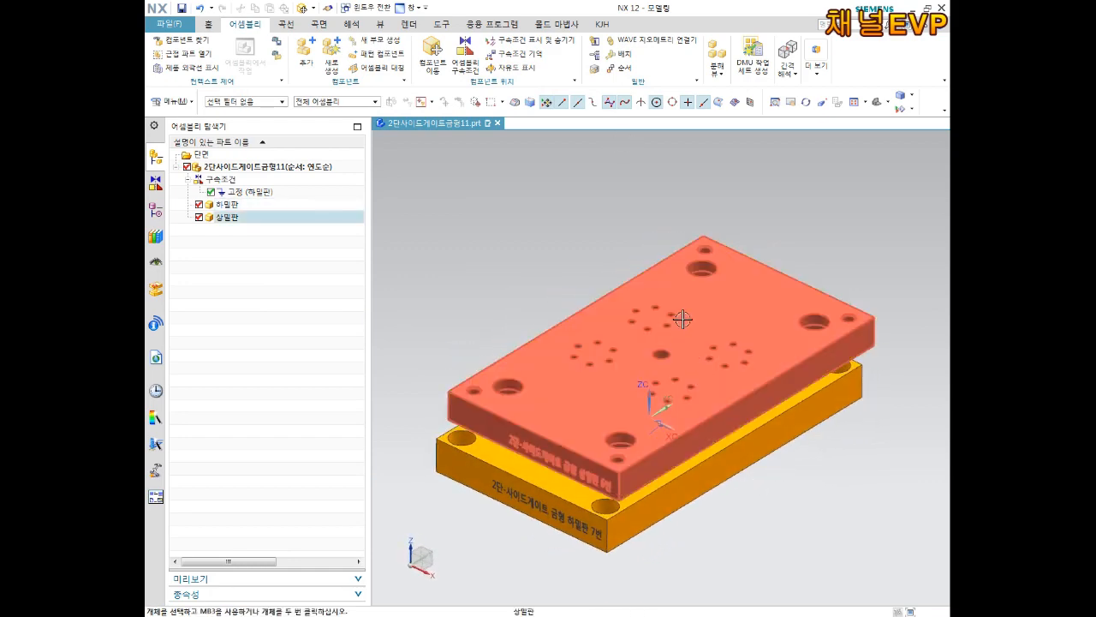
{"action": "middle_click_drag", "start_coordinate": [683, 318], "coordinate": [688, 289]}
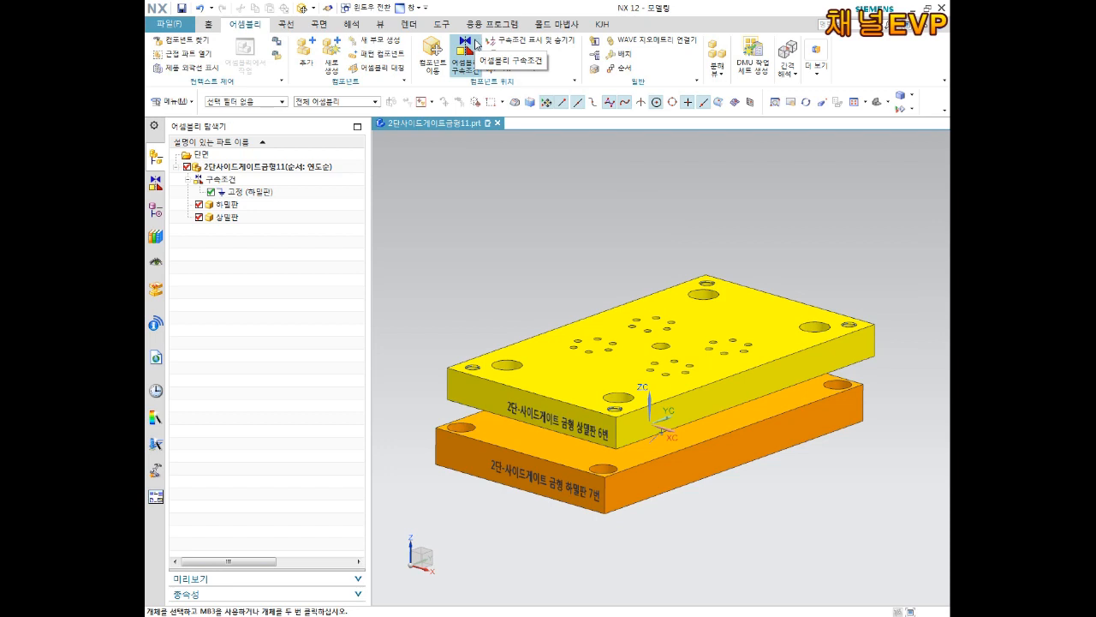
{"action": "left_click", "coordinate": [473, 65]}
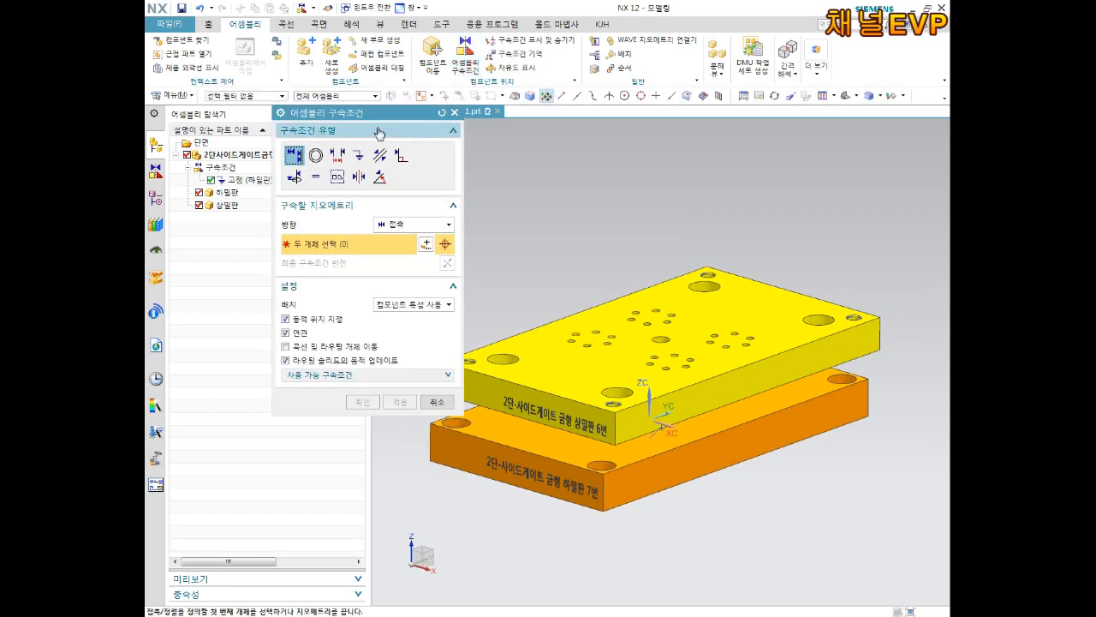
{"action": "left_click_drag", "start_coordinate": [384, 119], "coordinate": [511, 147]}
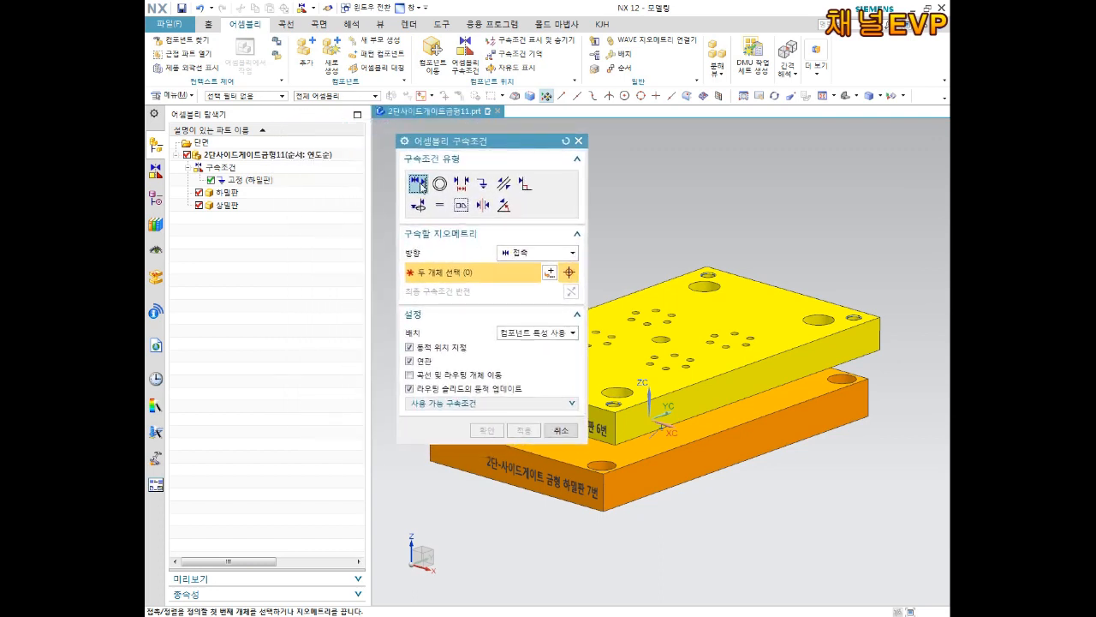
{"action": "left_click", "coordinate": [439, 184]}
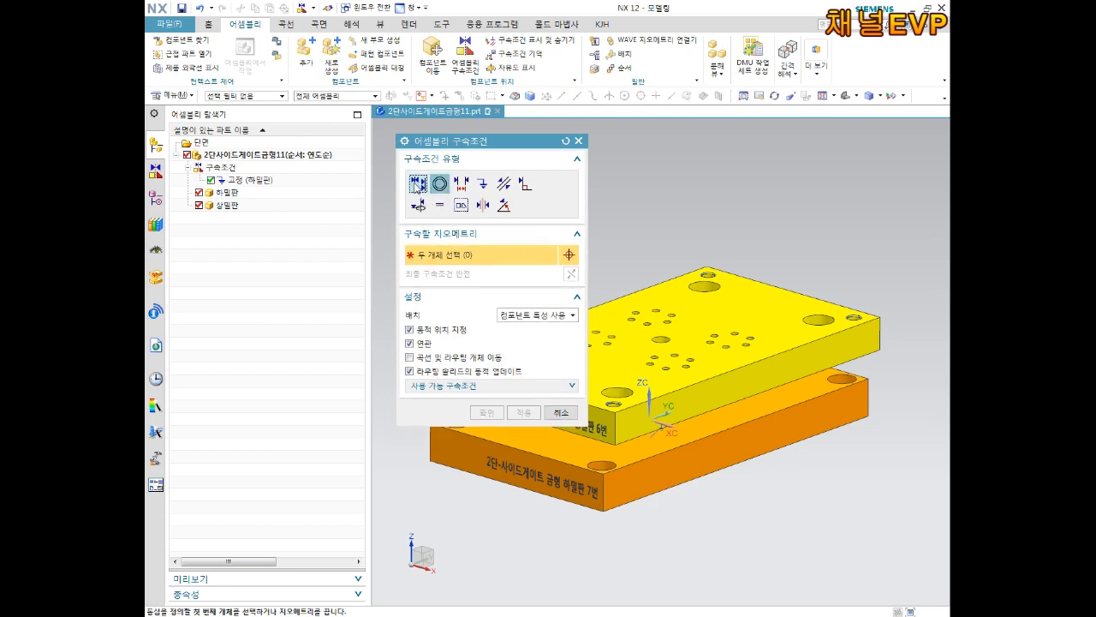
{"action": "left_click", "coordinate": [417, 185]}
{"action": "left_click_drag", "start_coordinate": [517, 144], "coordinate": [320, 191]}
{"action": "scroll", "coordinate": [491, 478], "scroll_direction": "down", "scroll_amount": 2}
{"action": "scroll", "coordinate": [490, 478], "scroll_direction": "down", "scroll_amount": 2}
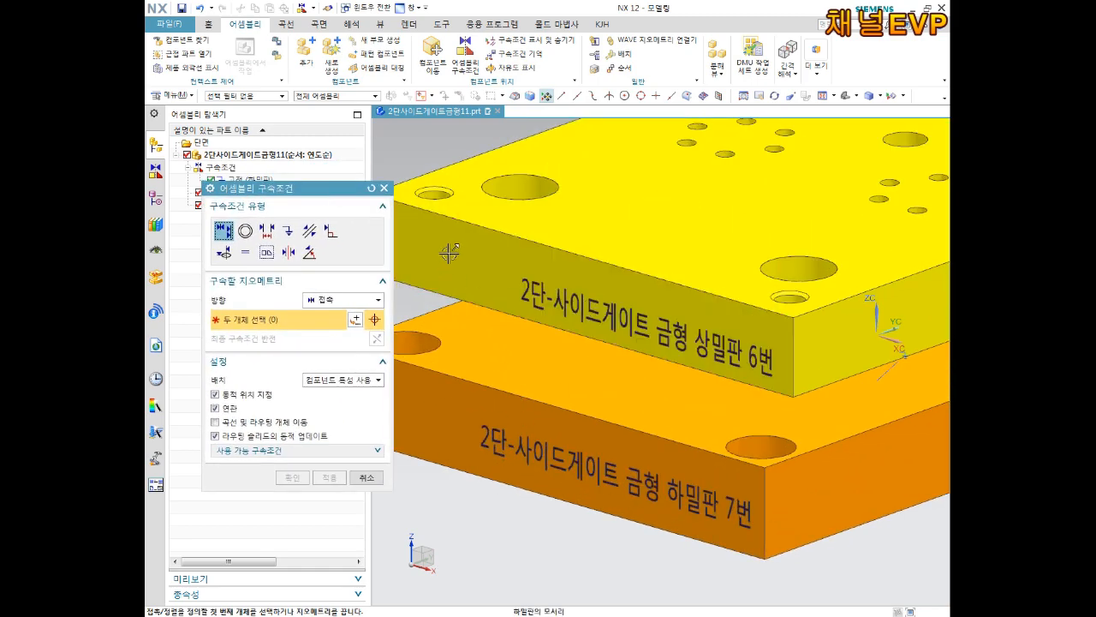
{"action": "left_click", "coordinate": [455, 265]}
{"action": "middle_click_drag", "start_coordinate": [439, 407], "coordinate": [479, 352]}
{"action": "scroll", "coordinate": [479, 352], "scroll_direction": "up", "scroll_amount": 5}
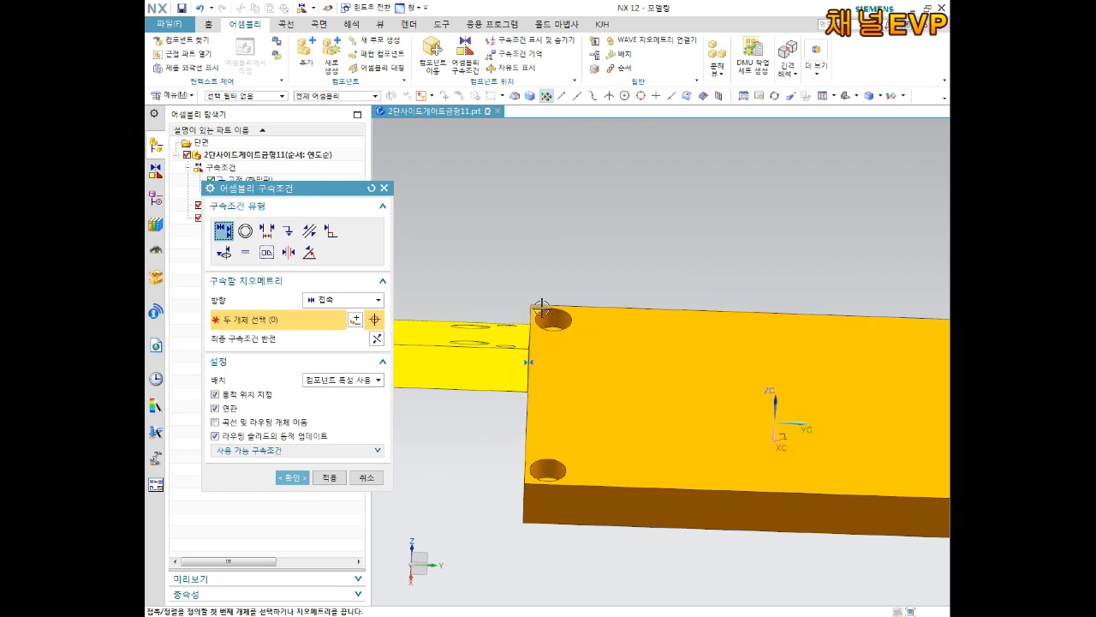
Step: Reverse the end-face constraint so both lettered faces point the same way and lie flush, and apply it
{"action": "left_click", "coordinate": [378, 343]}
{"action": "key", "text": "ctrl+shift+c"}
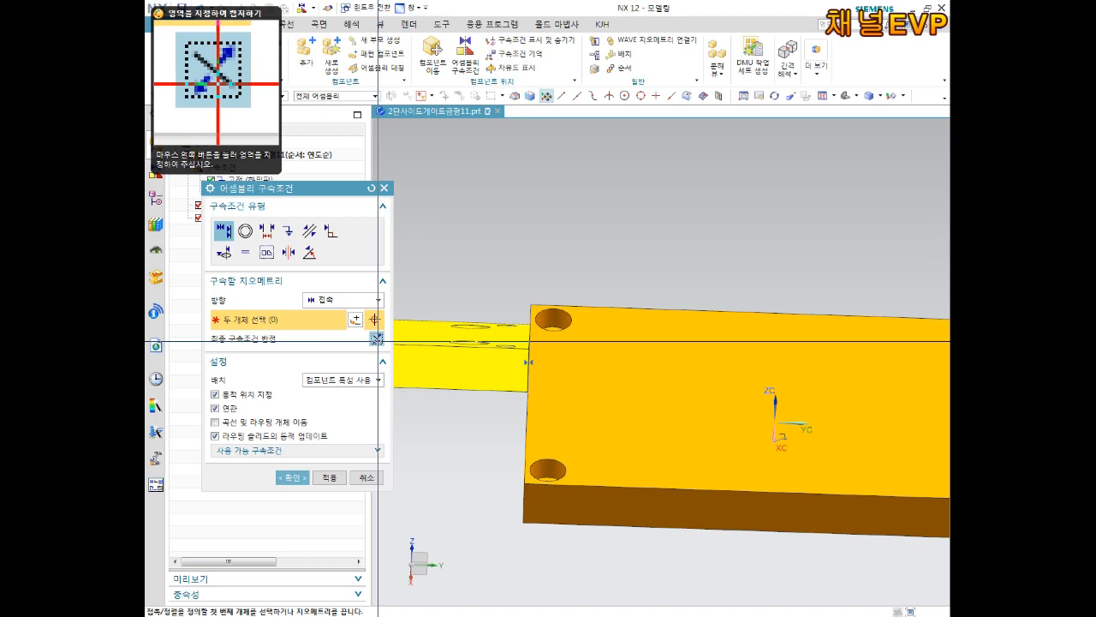
{"action": "key", "text": "Escape"}
{"action": "left_click", "coordinate": [378, 341]}
{"action": "scroll", "coordinate": [511, 374], "scroll_direction": "down", "scroll_amount": 3}
{"action": "middle_click_drag", "start_coordinate": [573, 362], "coordinate": [634, 345]}
{"action": "scroll", "coordinate": [511, 386], "scroll_direction": "up", "scroll_amount": 3}
{"action": "scroll", "coordinate": [511, 387], "scroll_direction": "up", "scroll_amount": 2}
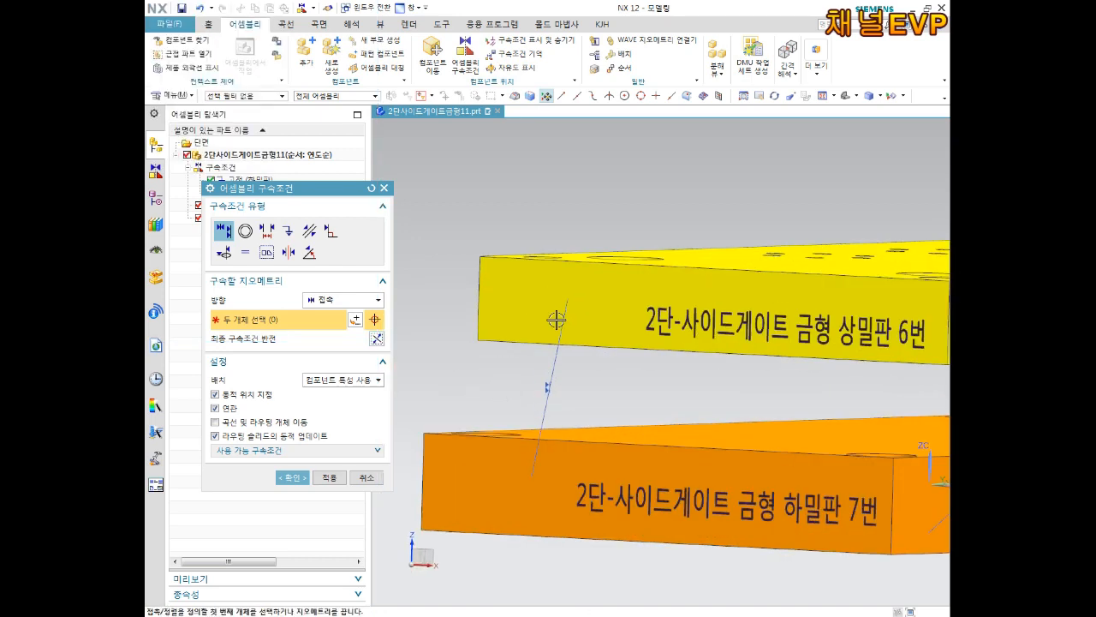
{"action": "middle_click_drag", "start_coordinate": [577, 313], "coordinate": [531, 314]}
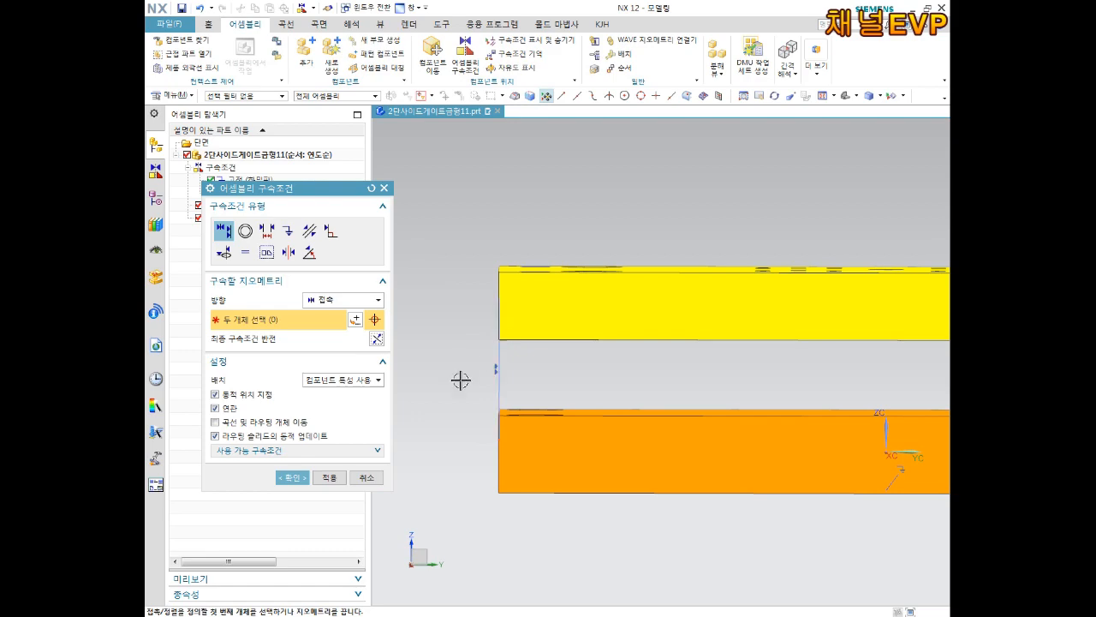
{"action": "left_click", "coordinate": [330, 478]}
Step: Add a touch constraint between the matching long side faces of the upper and lower plates
{"action": "middle_click_drag", "start_coordinate": [597, 391], "coordinate": [783, 417]}
{"action": "scroll", "coordinate": [868, 404], "scroll_direction": "down", "scroll_amount": 2}
{"action": "scroll", "coordinate": [869, 404], "scroll_direction": "up", "scroll_amount": 4}
{"action": "left_click", "coordinate": [822, 327]}
{"action": "left_click", "coordinate": [852, 415]}
{"action": "scroll", "coordinate": [847, 469], "scroll_direction": "down", "scroll_amount": 4}
{"action": "scroll", "coordinate": [848, 470], "scroll_direction": "up", "scroll_amount": 5}
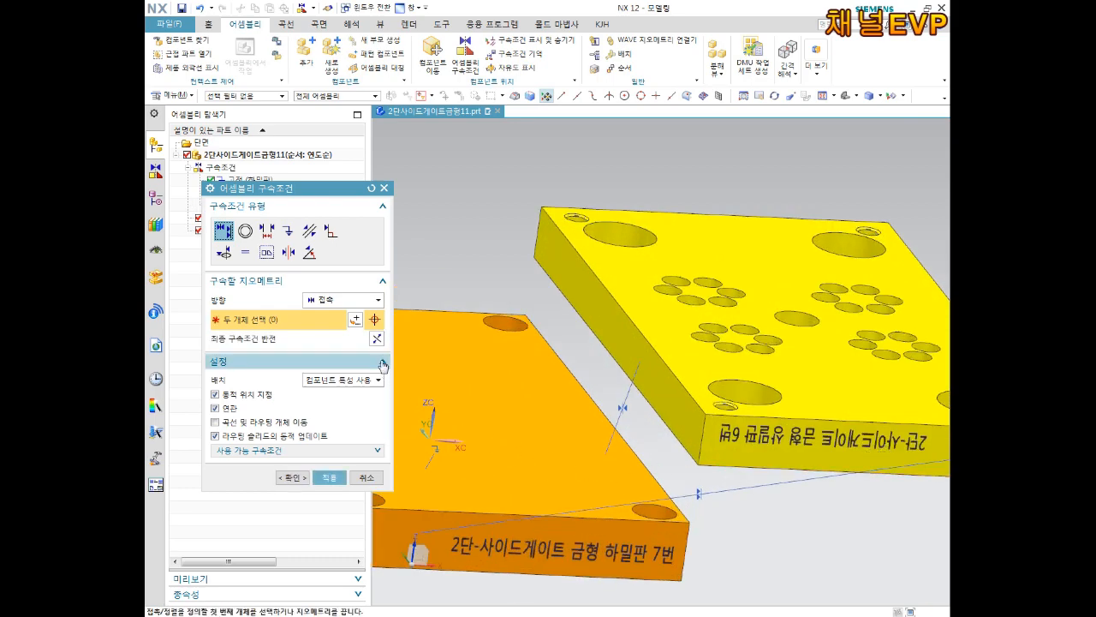
Step: Reverse the side-face constraint so the long sides of both plates align flush, and apply it
{"action": "left_click", "coordinate": [376, 338]}
{"action": "scroll", "coordinate": [685, 401], "scroll_direction": "down", "scroll_amount": 3}
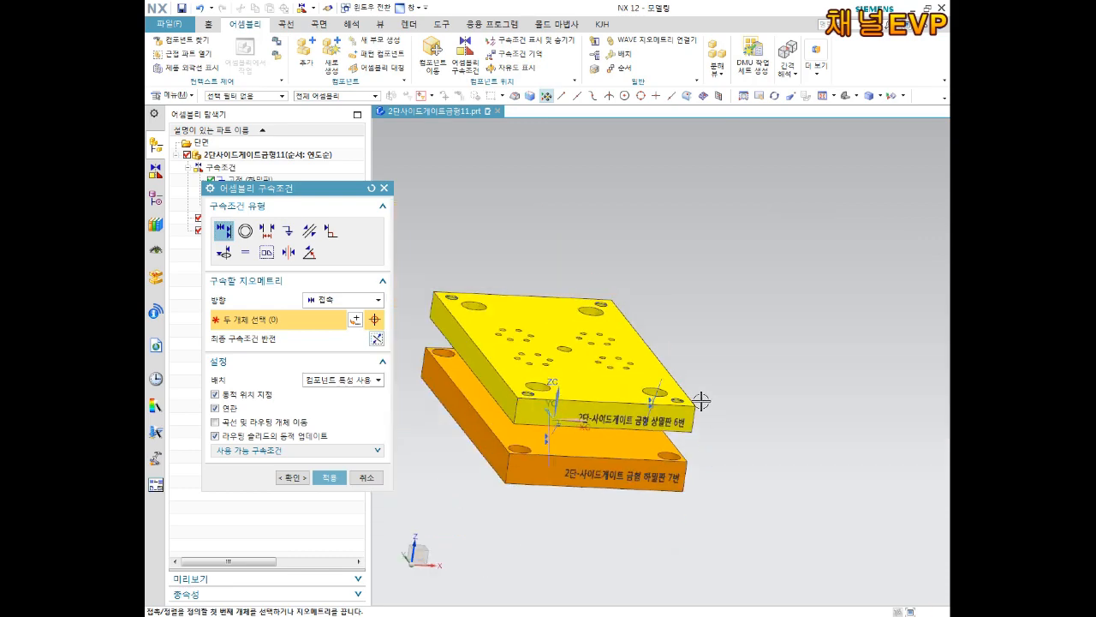
{"action": "middle_click_drag", "start_coordinate": [708, 405], "coordinate": [656, 379]}
{"action": "scroll", "coordinate": [664, 376], "scroll_direction": "up", "scroll_amount": 5}
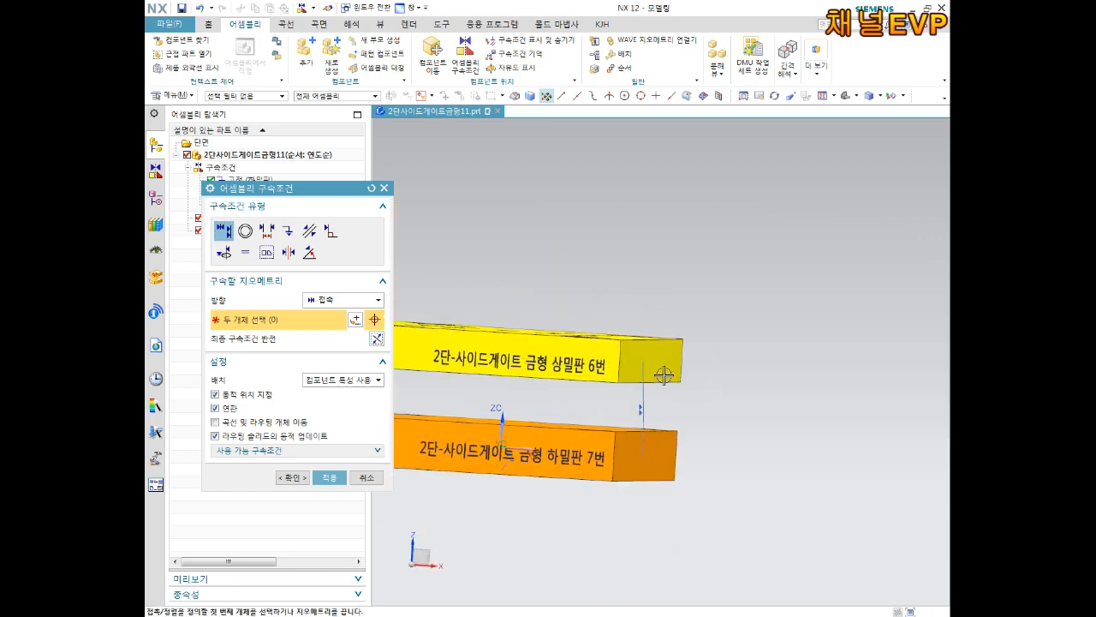
{"action": "mouse_move", "coordinate": [672, 420]}
{"action": "middle_mouse_down"}
{"action": "mouse_move", "coordinate": [688, 420]}
{"action": "mouse_move", "coordinate": [667, 411]}
{"action": "middle_mouse_up"}
{"action": "left_click", "coordinate": [332, 478]}
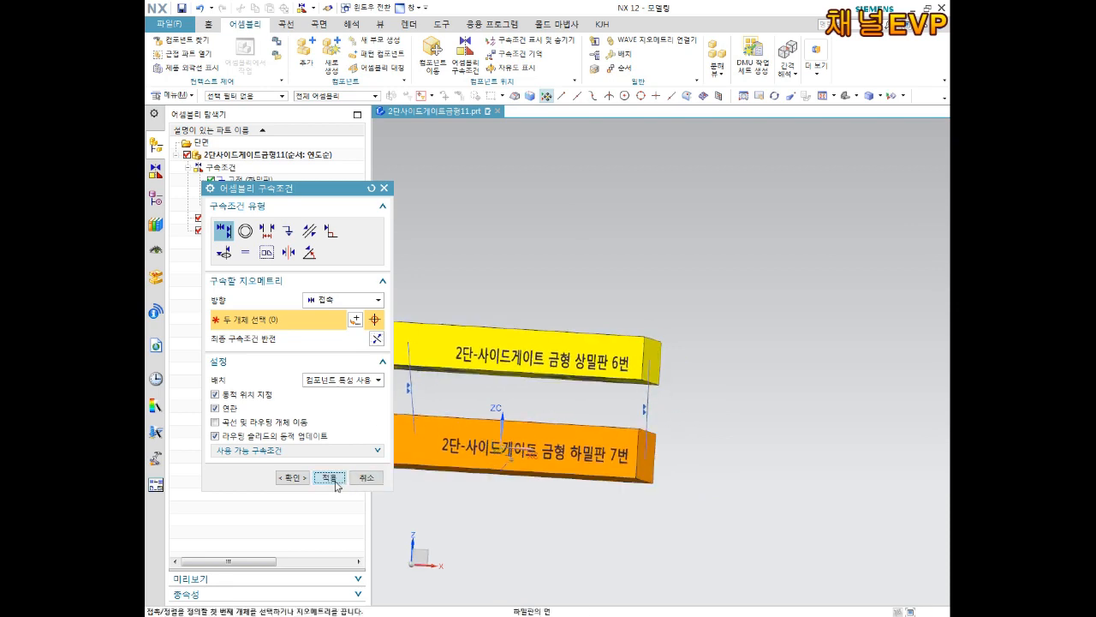
Step: Constrain the upper plate's underside to touch the lower plate's top face and finish the assembly constraints
{"action": "scroll", "coordinate": [591, 387], "scroll_direction": "down", "scroll_amount": 3}
{"action": "middle_click_drag", "start_coordinate": [642, 395], "coordinate": [591, 343]}
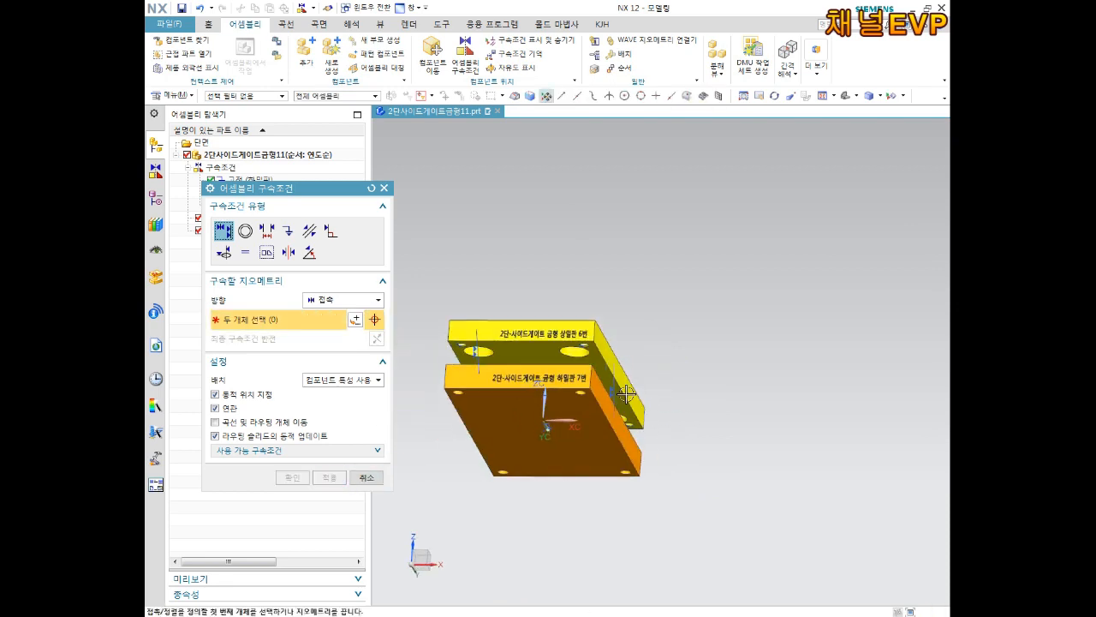
{"action": "scroll", "coordinate": [573, 328], "scroll_direction": "up", "scroll_amount": 5}
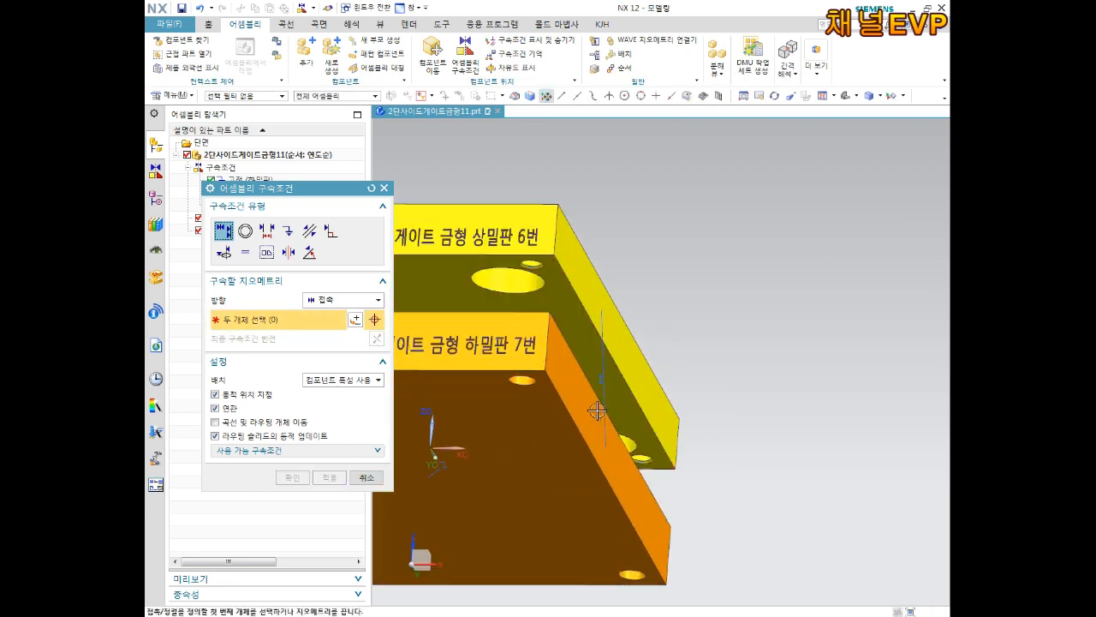
{"action": "left_click", "coordinate": [563, 308]}
{"action": "scroll", "coordinate": [591, 337], "scroll_direction": "down", "scroll_amount": 2}
{"action": "middle_click_drag", "start_coordinate": [591, 336], "coordinate": [581, 404]}
{"action": "scroll", "coordinate": [582, 405], "scroll_direction": "up", "scroll_amount": 1}
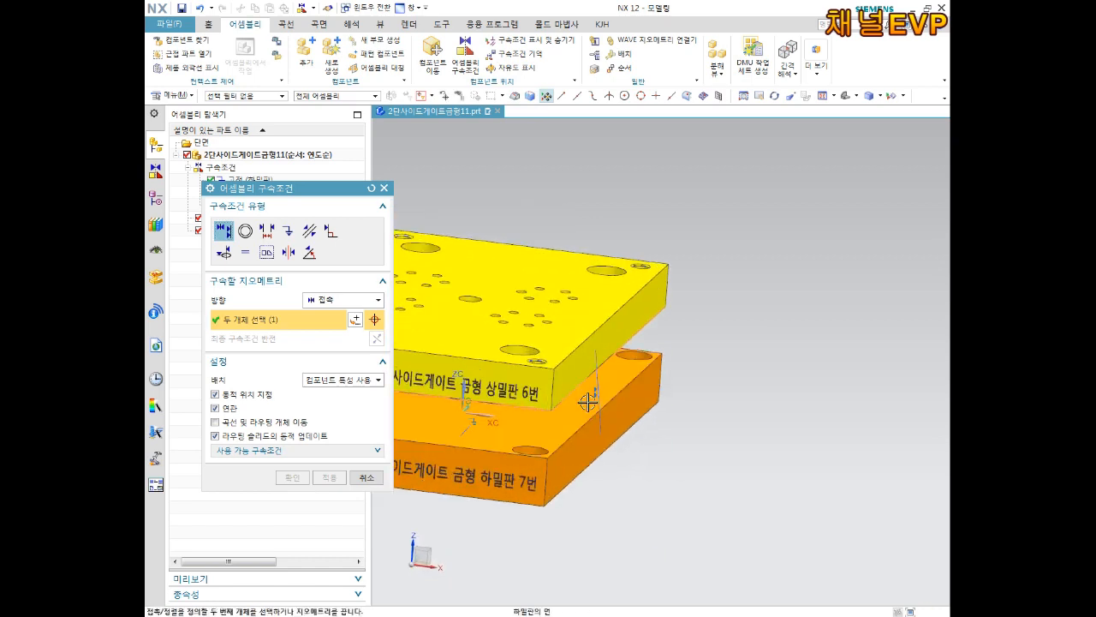
{"action": "left_click", "coordinate": [588, 398]}
{"action": "scroll", "coordinate": [664, 414], "scroll_direction": "down", "scroll_amount": 2}
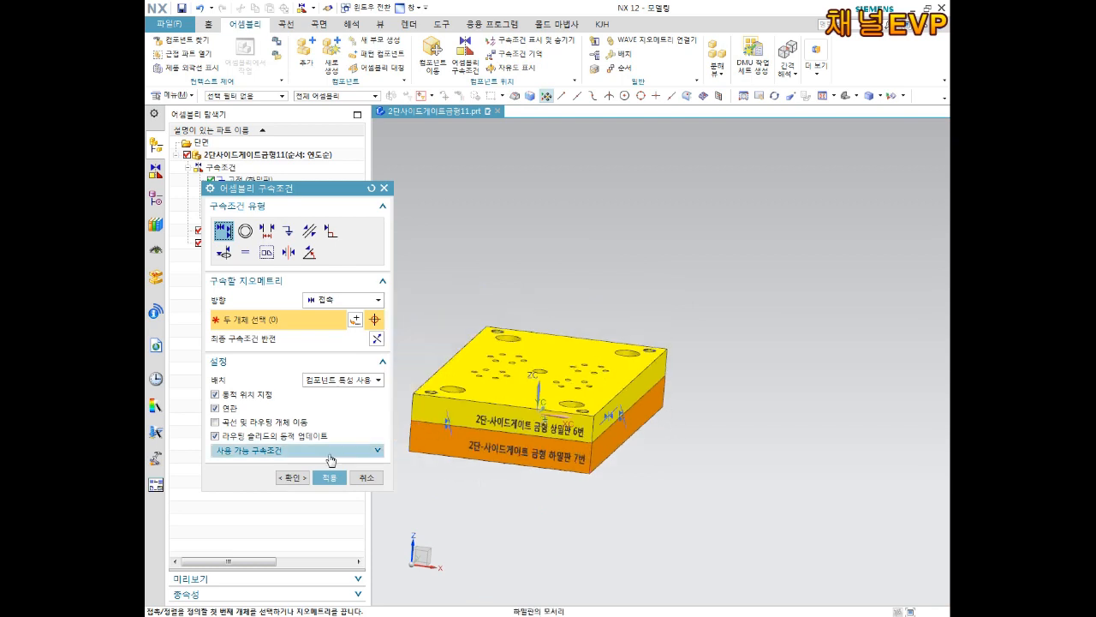
{"action": "left_click", "coordinate": [291, 478]}
Step: Examine the stacked plates from several angles to check how their faces line up
{"action": "middle_click_drag", "start_coordinate": [591, 308], "coordinate": [643, 415]}
{"action": "middle_click_drag", "start_coordinate": [706, 391], "coordinate": [706, 349], "text": "shift"}
{"action": "scroll", "coordinate": [689, 368], "scroll_direction": "up", "scroll_amount": 1}
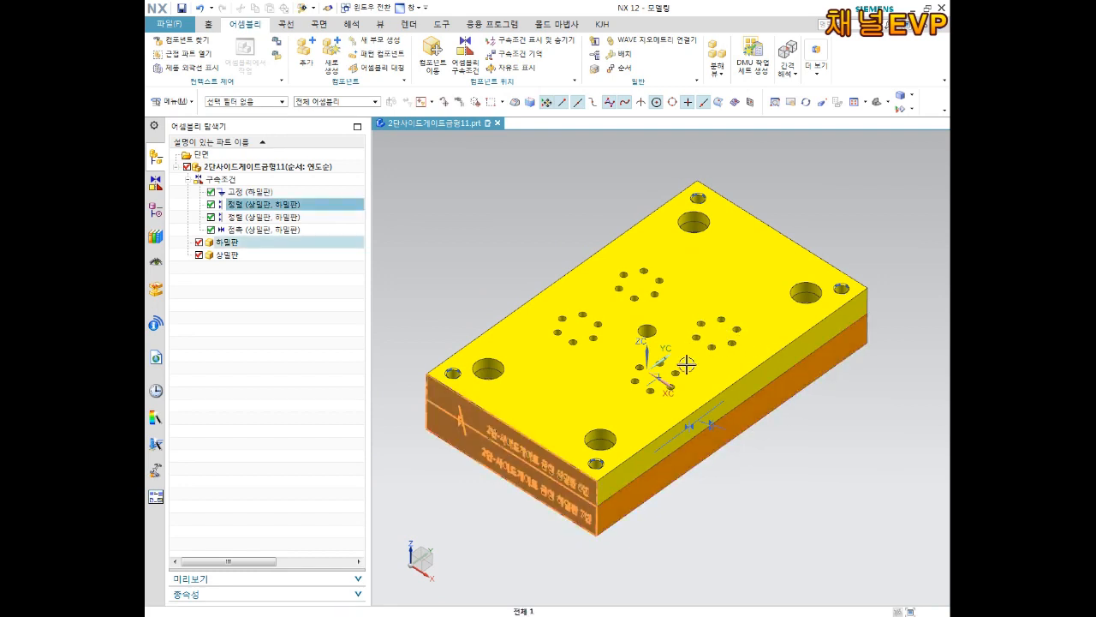
{"action": "middle_click_drag", "start_coordinate": [749, 423], "coordinate": [780, 373]}
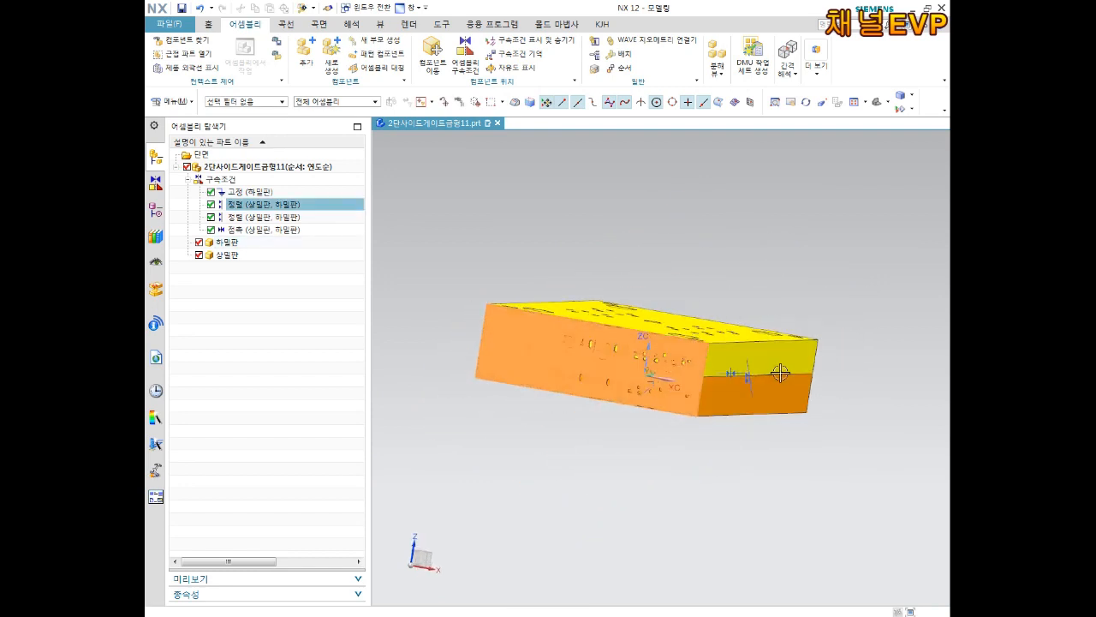
{"action": "middle_click_drag", "start_coordinate": [860, 453], "coordinate": [832, 452]}
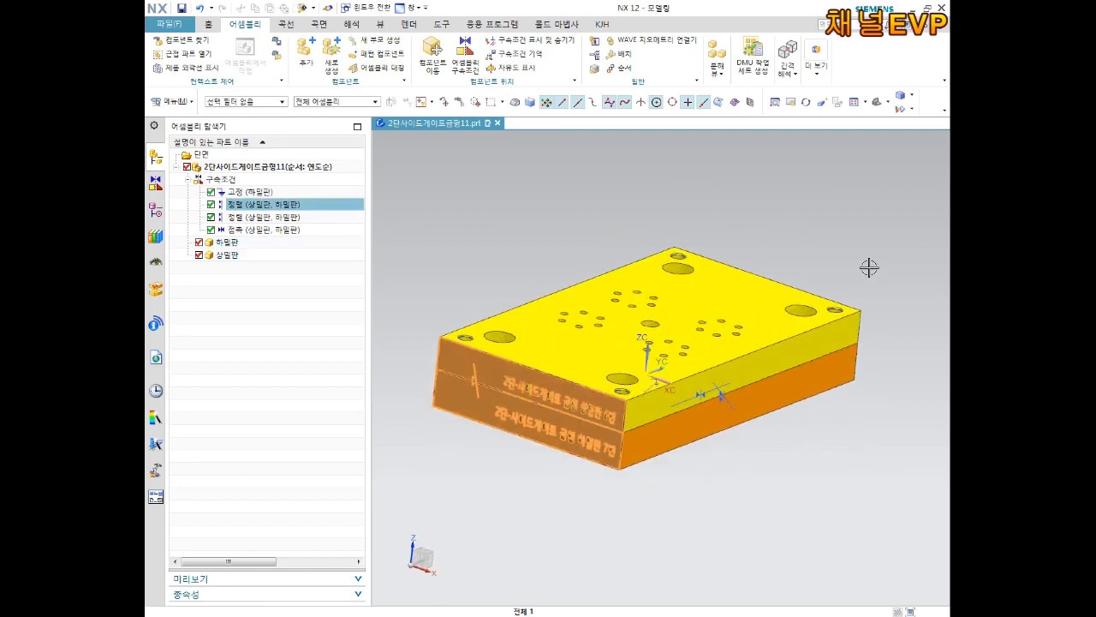
{"action": "middle_click_drag", "start_coordinate": [869, 259], "coordinate": [734, 304]}
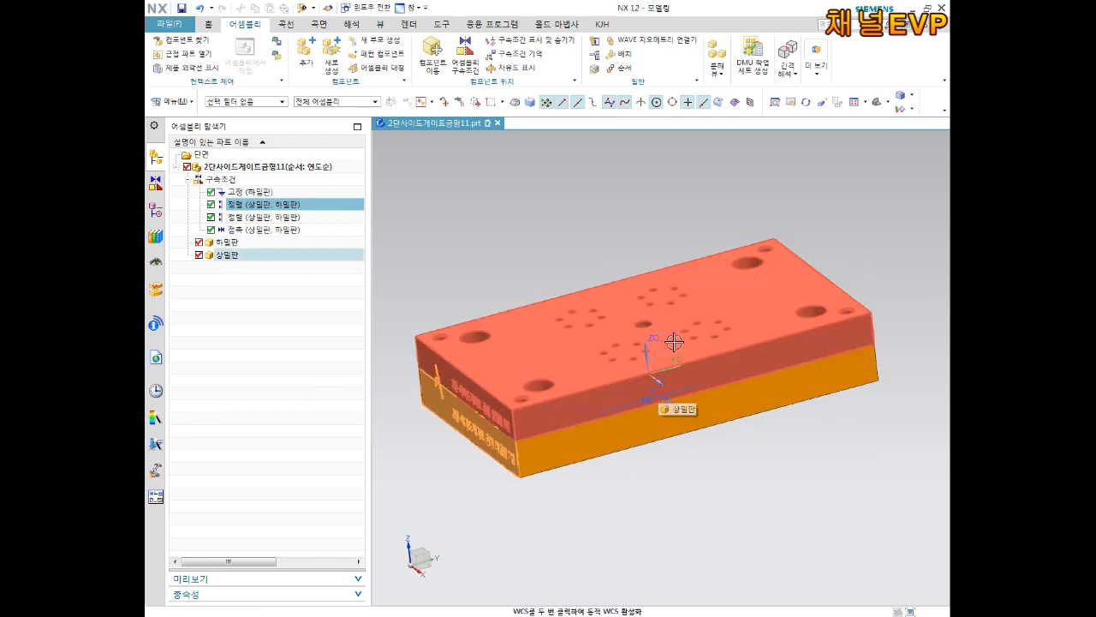
{"action": "middle_click_drag", "start_coordinate": [666, 368], "coordinate": [692, 368]}
{"action": "middle_click_drag", "start_coordinate": [816, 442], "coordinate": [814, 415]}
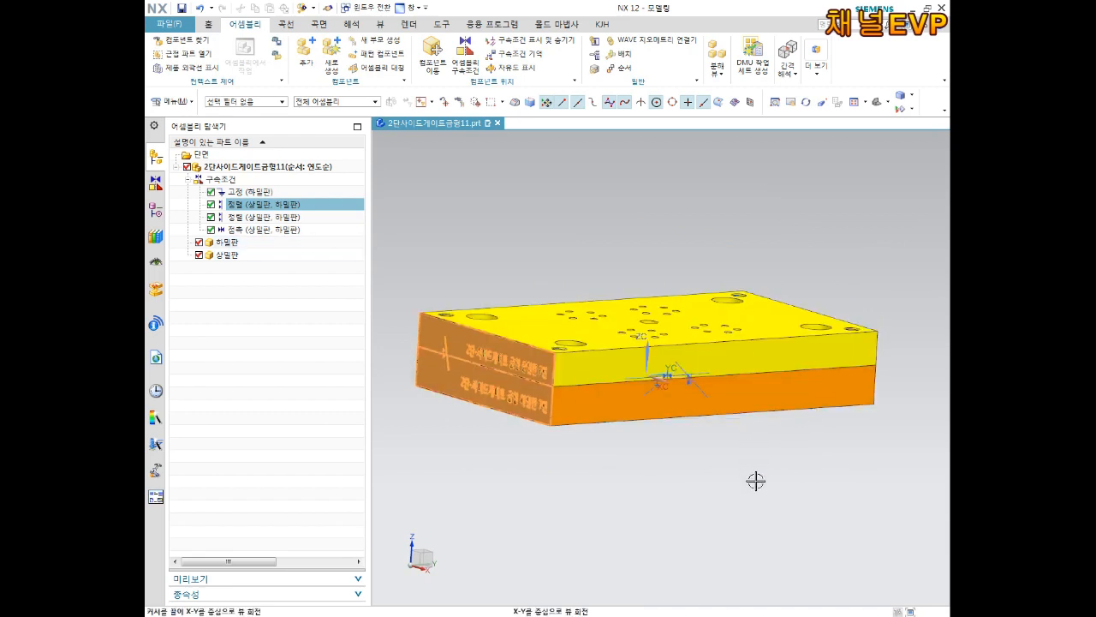
{"action": "middle_click_drag", "start_coordinate": [754, 479], "coordinate": [745, 435]}
{"action": "left_click", "coordinate": [683, 304]}
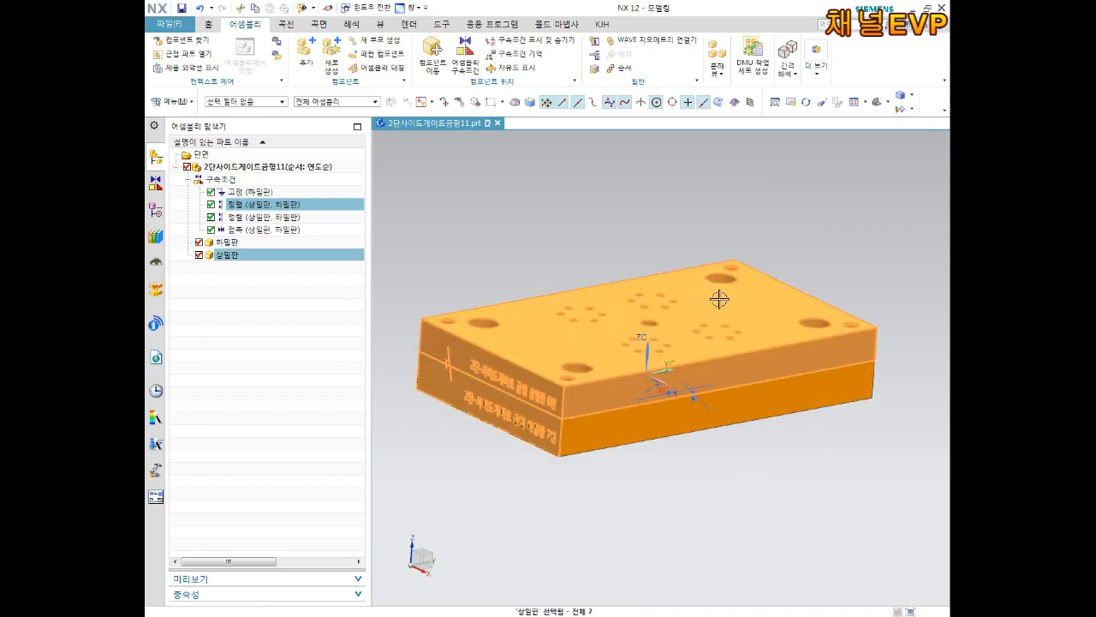
{"action": "key", "text": "Escape"}
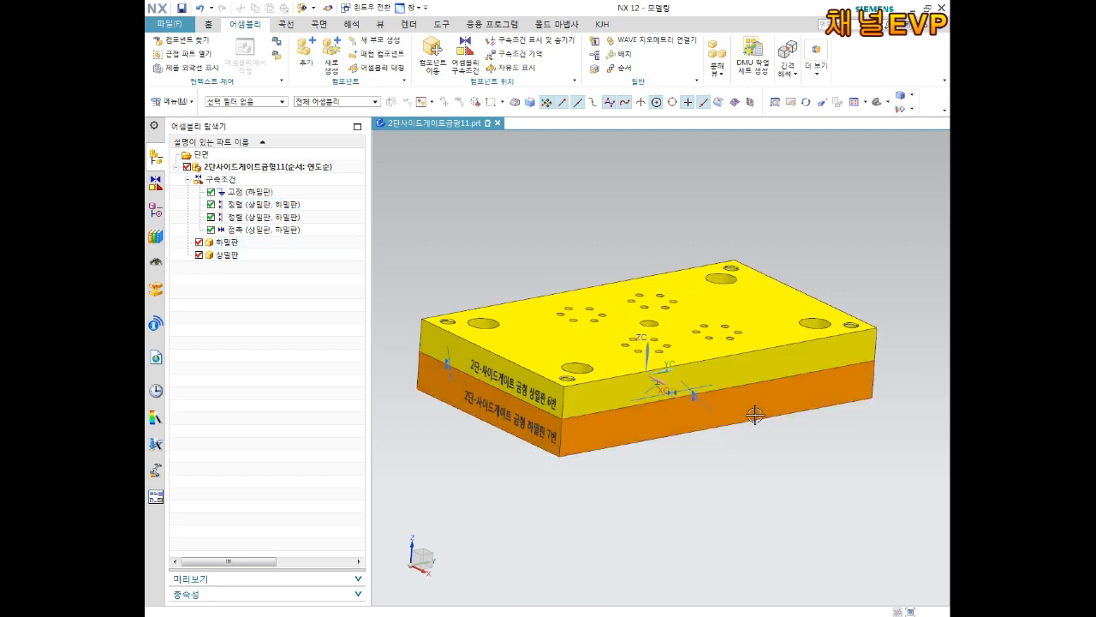
{"action": "middle_click_drag", "start_coordinate": [767, 399], "coordinate": [766, 411]}
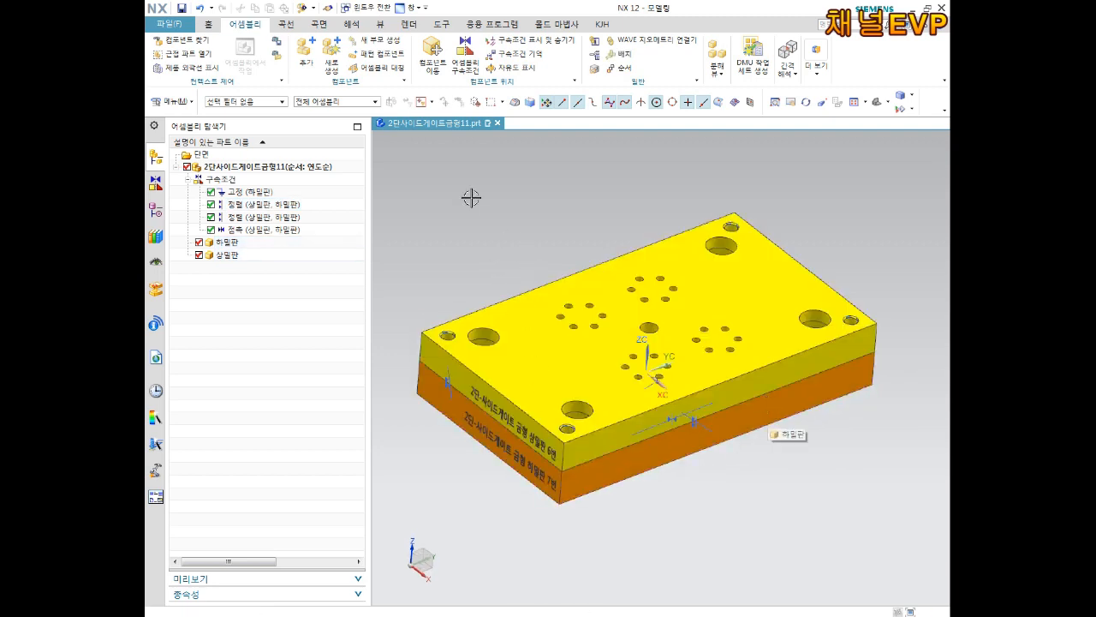
{"action": "middle_click_drag", "start_coordinate": [563, 202], "coordinate": [577, 196]}
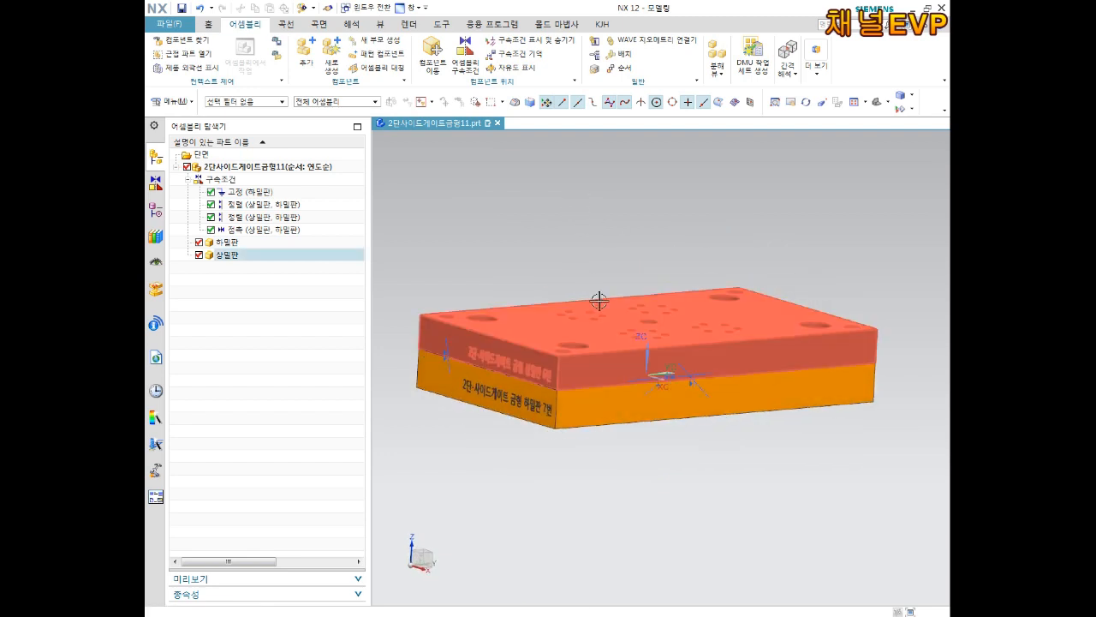
{"action": "middle_click_drag", "start_coordinate": [548, 207], "coordinate": [430, 262]}
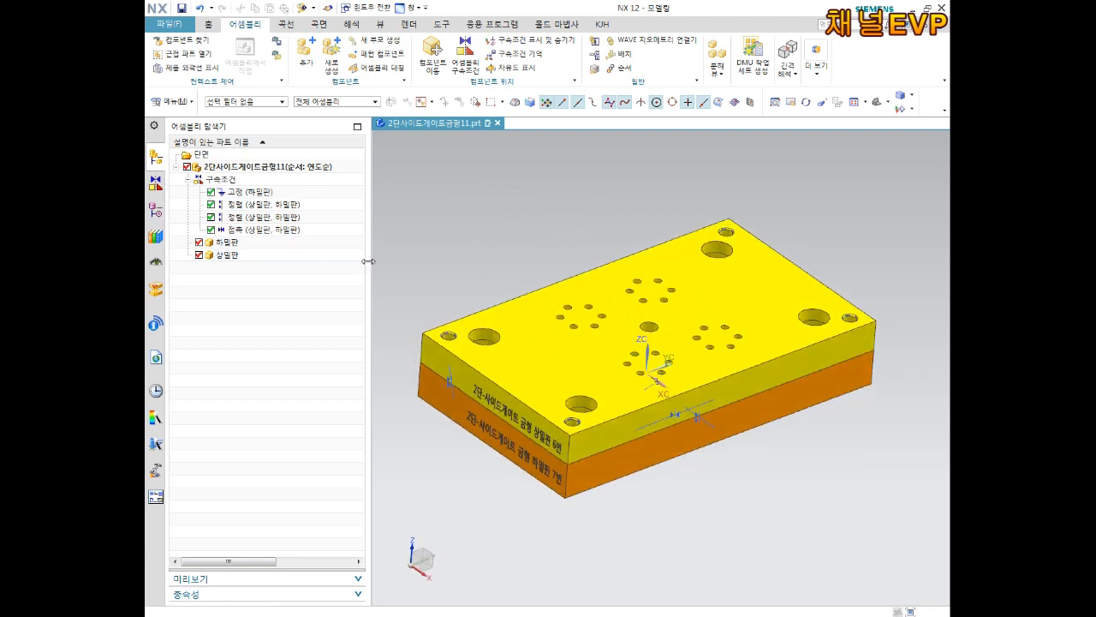
Step: Set the translucency of the upper plate 상밀판 to 67 in its object display settings
{"action": "left_click", "coordinate": [230, 256]}
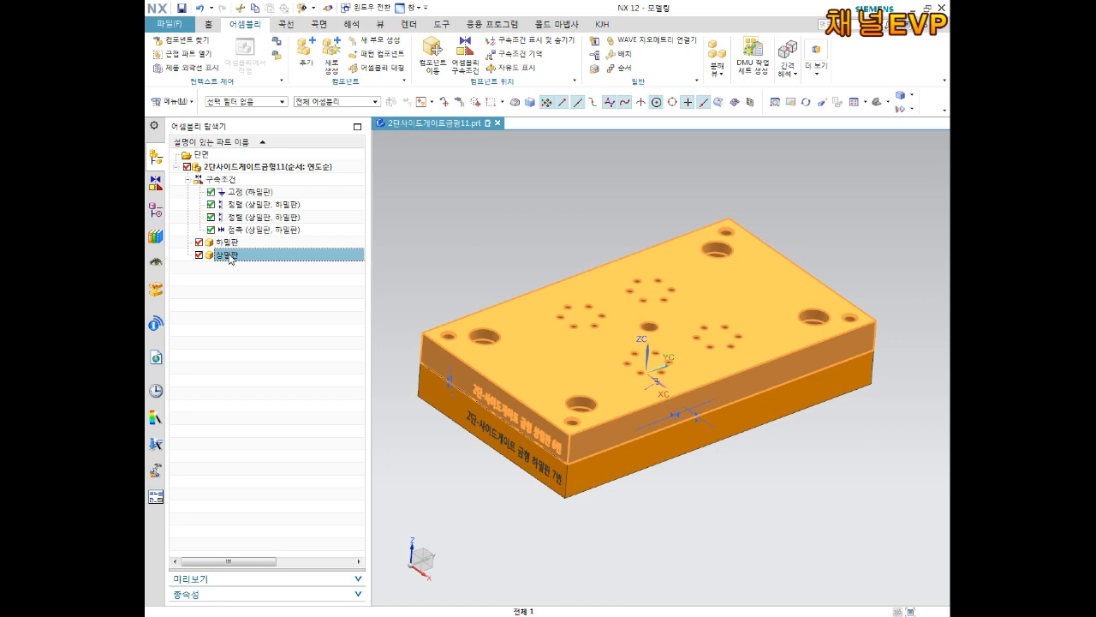
{"action": "right_click", "coordinate": [229, 257]}
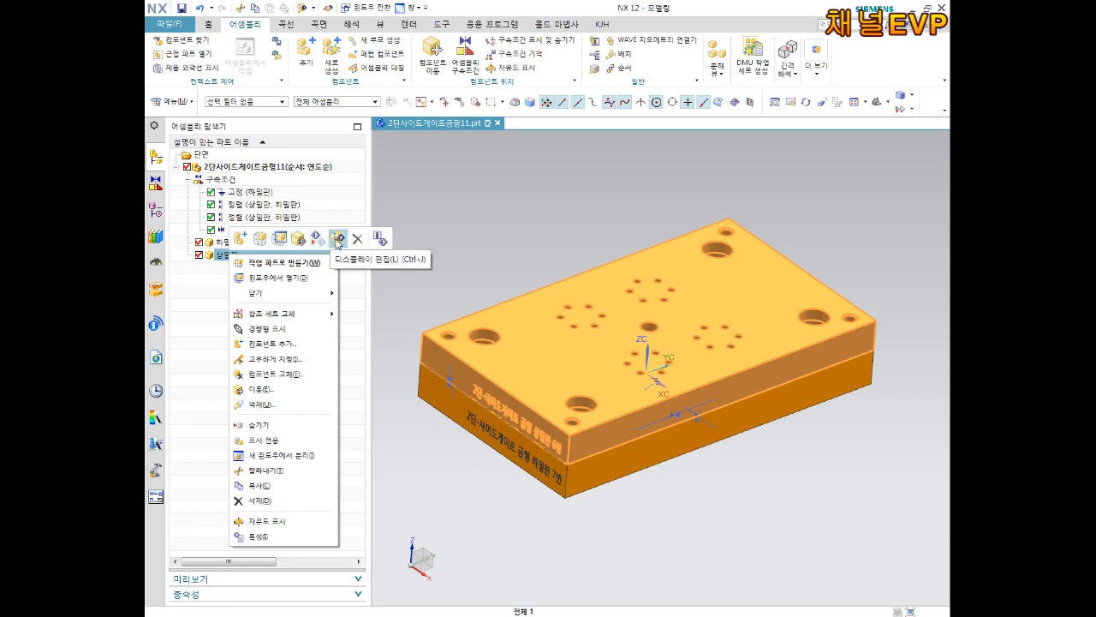
{"action": "left_click", "coordinate": [339, 241]}
{"action": "left_click_drag", "start_coordinate": [329, 190], "coordinate": [322, 99]}
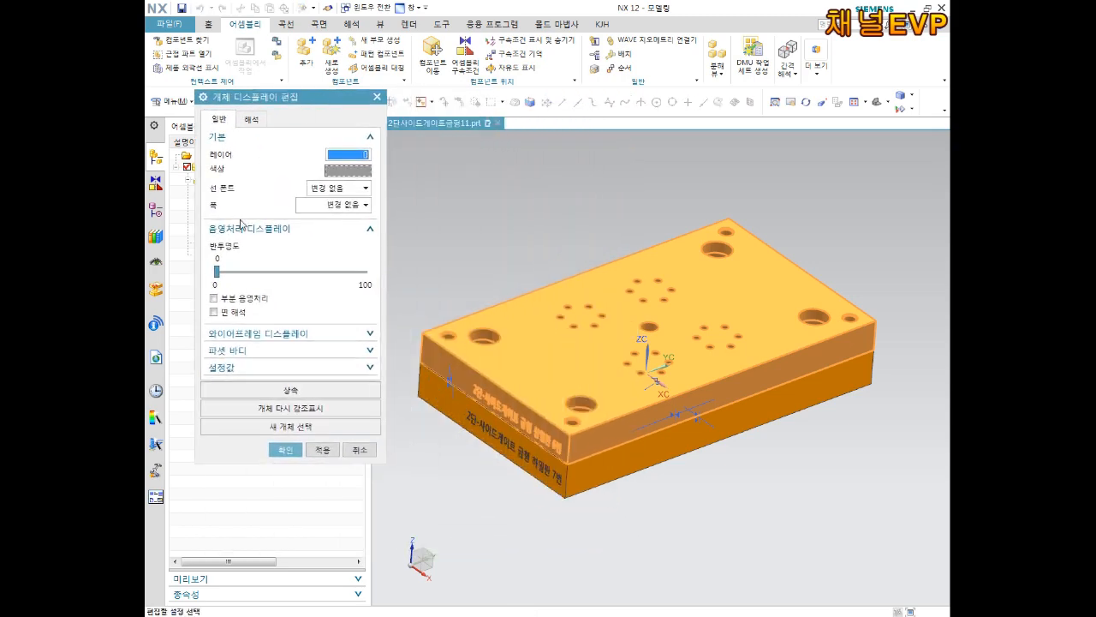
{"action": "left_click_drag", "start_coordinate": [217, 272], "coordinate": [313, 280]}
{"action": "left_click", "coordinate": [285, 450]}
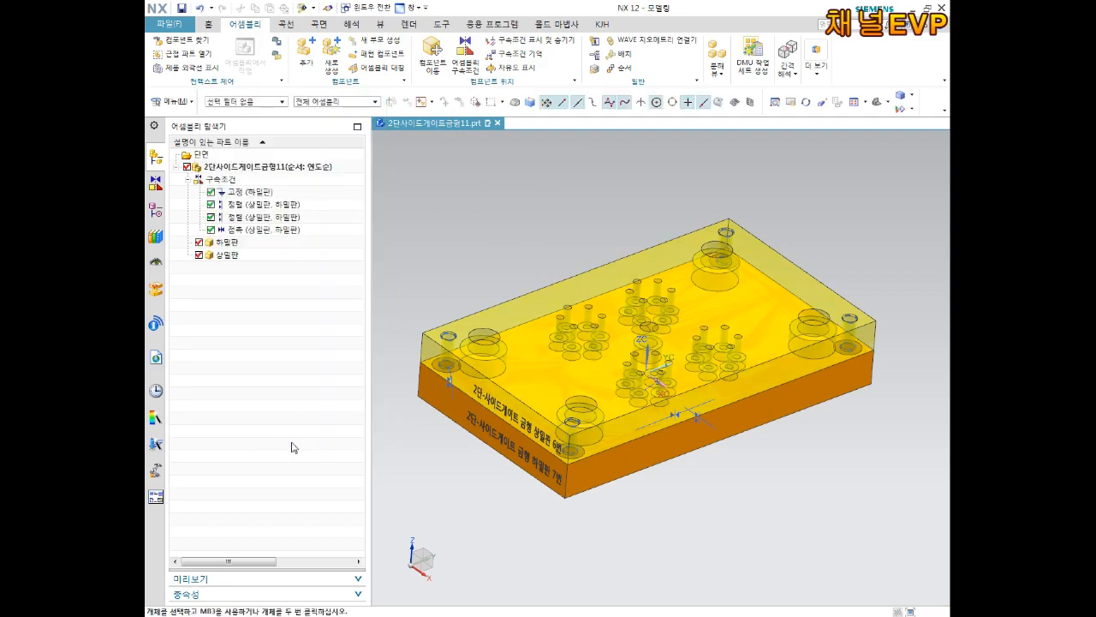
Step: Examine the internal holes and counterbores of the translucent upper plate from several angles
{"action": "middle_click_drag", "start_coordinate": [711, 288], "coordinate": [693, 268]}
{"action": "scroll", "coordinate": [739, 314], "scroll_direction": "up", "scroll_amount": 4}
{"action": "middle_click_drag", "start_coordinate": [738, 320], "coordinate": [713, 351]}
{"action": "scroll", "coordinate": [643, 365], "scroll_direction": "down", "scroll_amount": 5}
{"action": "middle_click_drag", "start_coordinate": [599, 367], "coordinate": [519, 372]}
{"action": "scroll", "coordinate": [527, 367], "scroll_direction": "up", "scroll_amount": 2}
{"action": "scroll", "coordinate": [587, 323], "scroll_direction": "up", "scroll_amount": 5}
{"action": "middle_click_drag", "start_coordinate": [588, 323], "coordinate": [596, 280]}
{"action": "scroll", "coordinate": [612, 299], "scroll_direction": "up", "scroll_amount": 1}
{"action": "scroll", "coordinate": [609, 323], "scroll_direction": "down", "scroll_amount": 8}
{"action": "scroll", "coordinate": [596, 279], "scroll_direction": "up", "scroll_amount": 2}
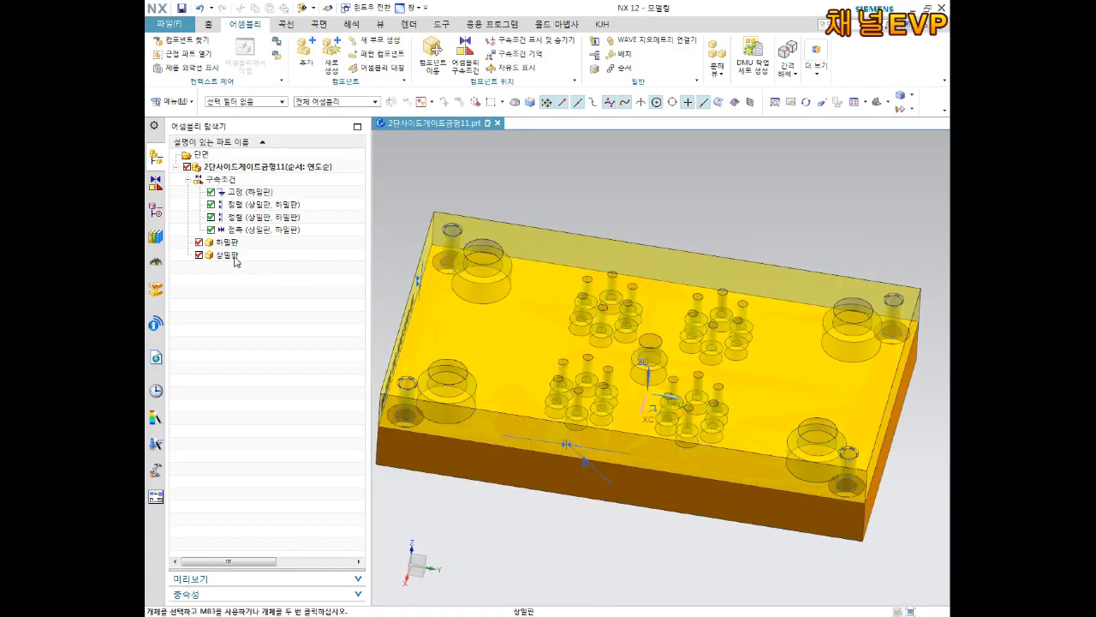
Step: Set the upper plate's translucency back to 0 so it is displayed as opaque
{"action": "right_click", "coordinate": [230, 255]}
{"action": "left_click", "coordinate": [342, 240]}
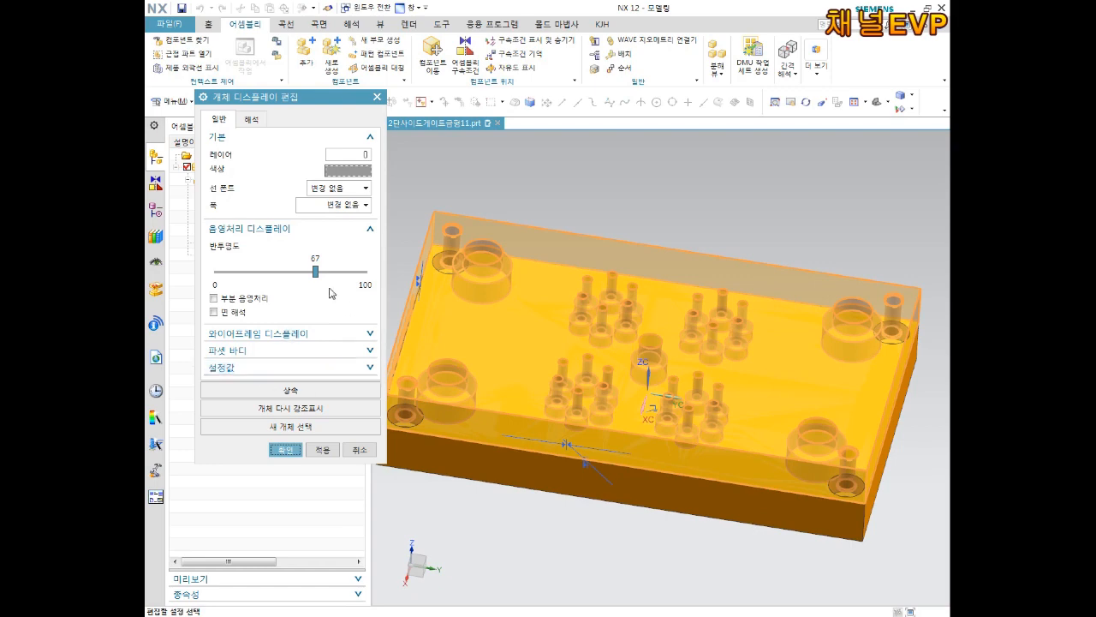
{"action": "left_click_drag", "start_coordinate": [316, 273], "coordinate": [216, 273]}
{"action": "left_click", "coordinate": [285, 449]}
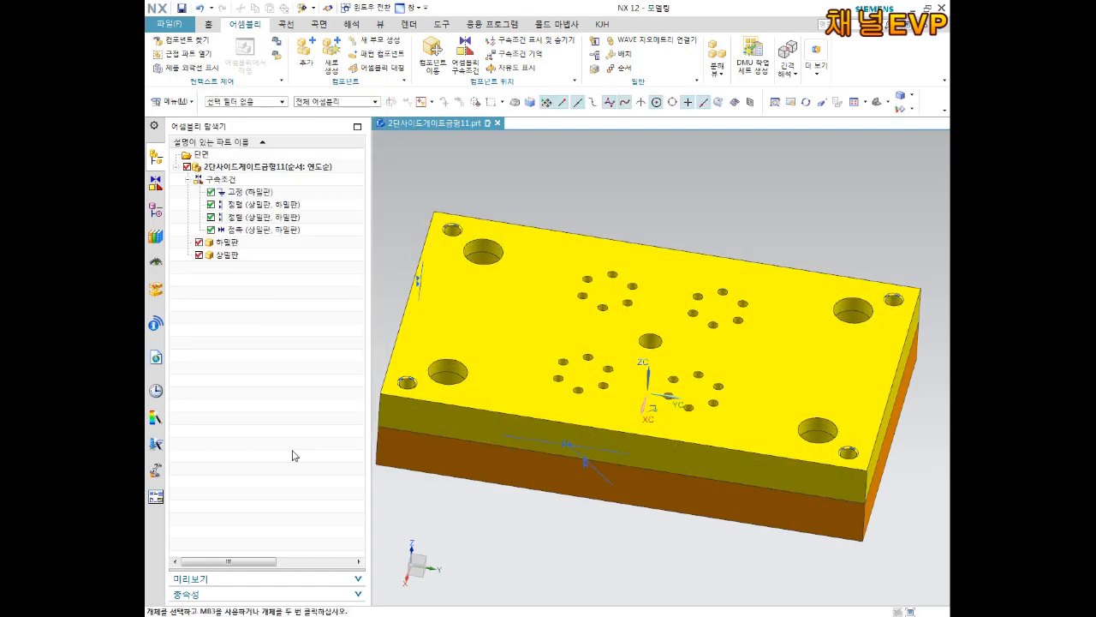
{"action": "scroll", "coordinate": [514, 411], "scroll_direction": "down", "scroll_amount": 2}
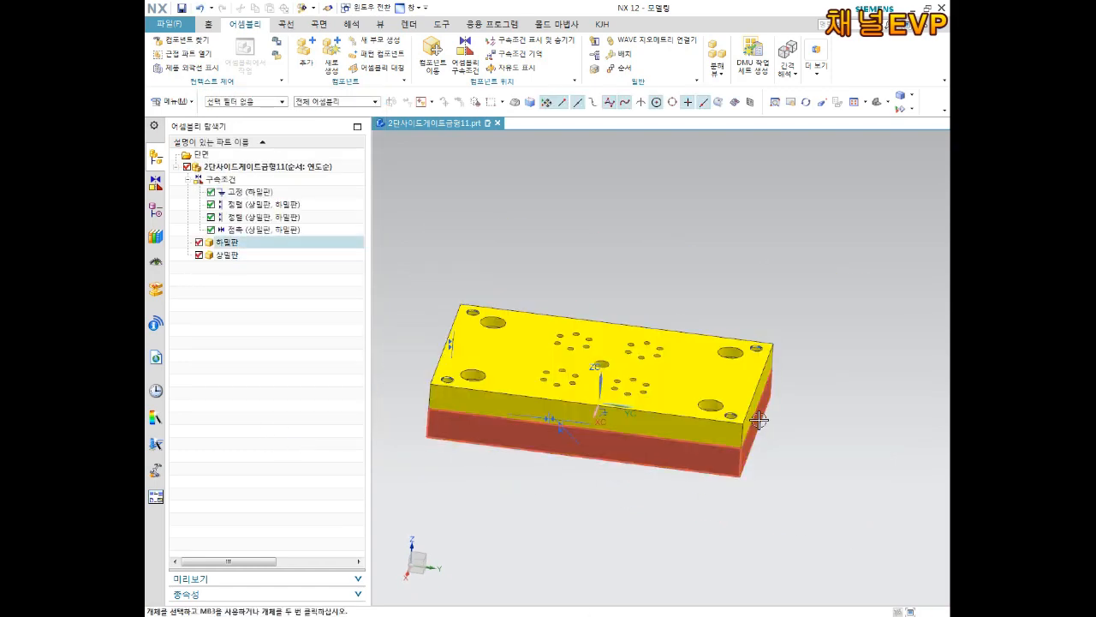
{"action": "middle_click_drag", "start_coordinate": [772, 445], "coordinate": [526, 382]}
{"action": "left_click", "coordinate": [526, 382]}
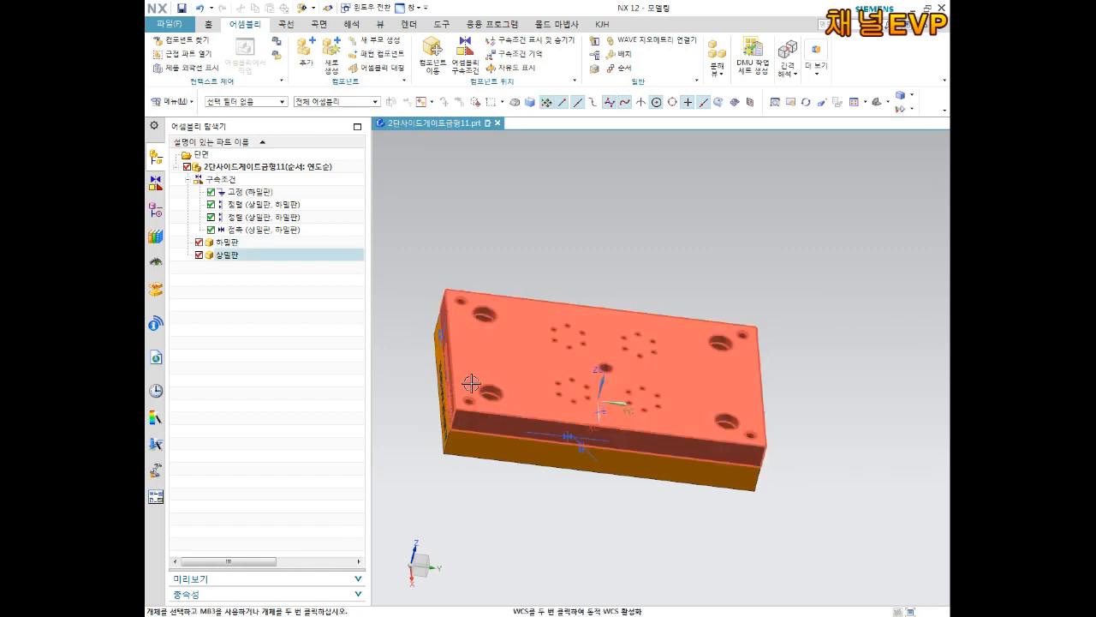
{"action": "middle_click_drag", "start_coordinate": [688, 286], "coordinate": [681, 272]}
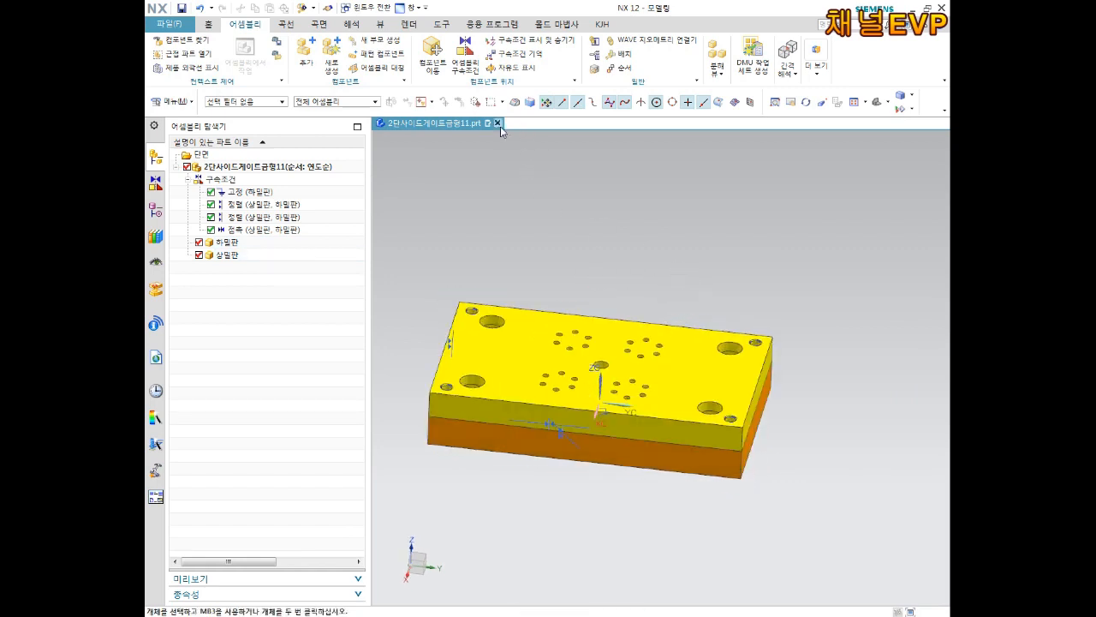
{"action": "left_click", "coordinate": [384, 25]}
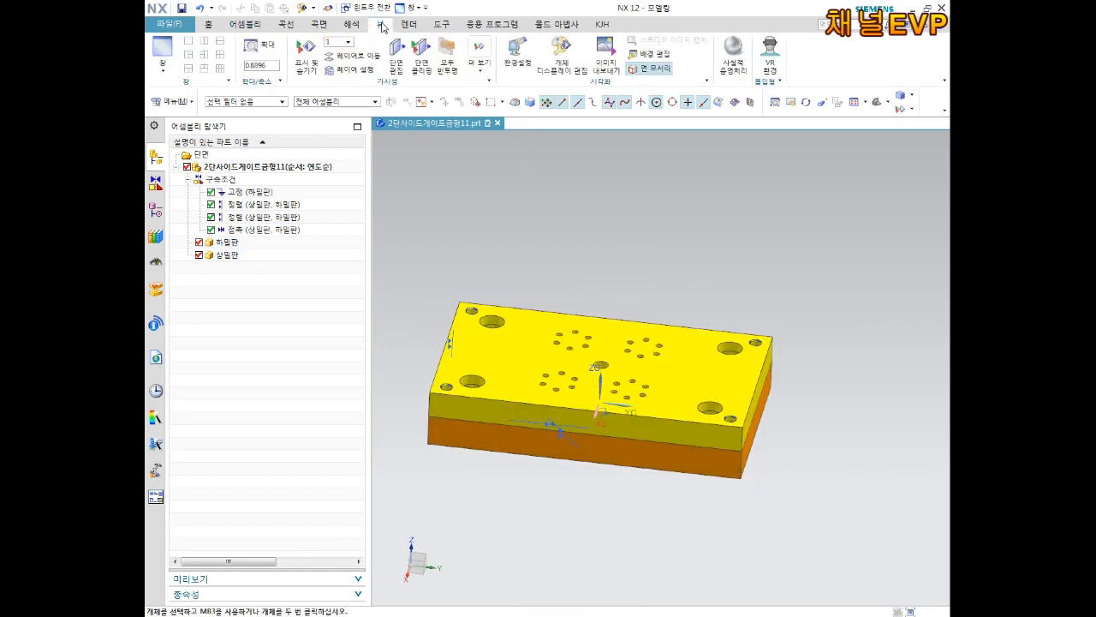
{"action": "left_click", "coordinate": [213, 27]}
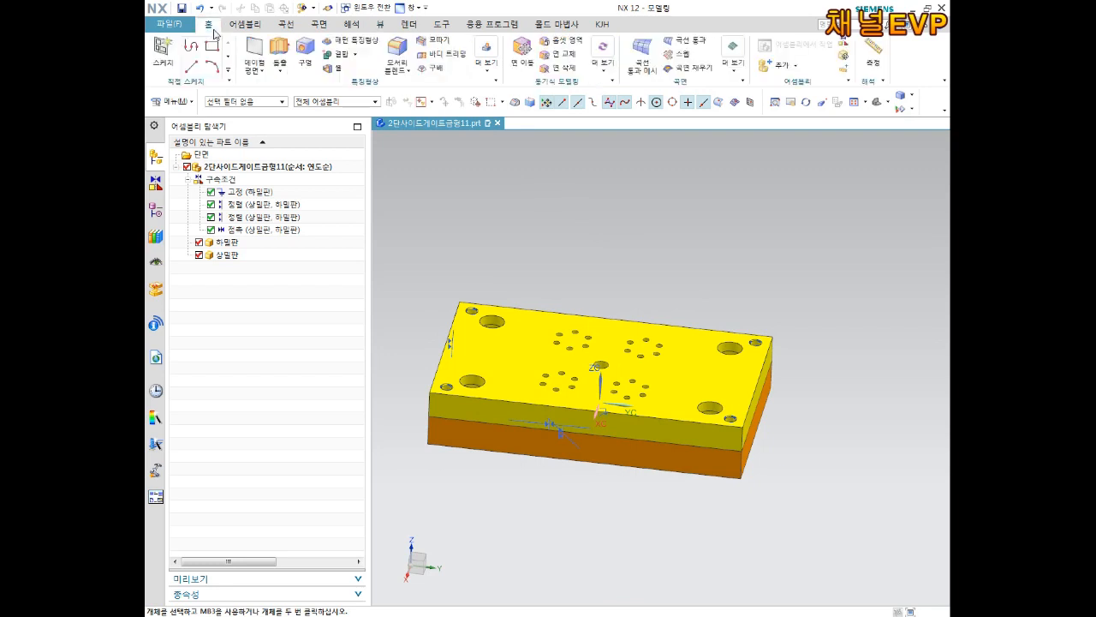
{"action": "left_click", "coordinate": [246, 26]}
{"action": "left_click", "coordinate": [285, 25]}
{"action": "left_click", "coordinate": [318, 25]}
{"action": "left_click", "coordinate": [351, 25]}
Step: Start a one-plane view section of the assembly, preview the X, Y and Z cutting planes, and select the X plane
{"action": "left_click", "coordinate": [380, 25]}
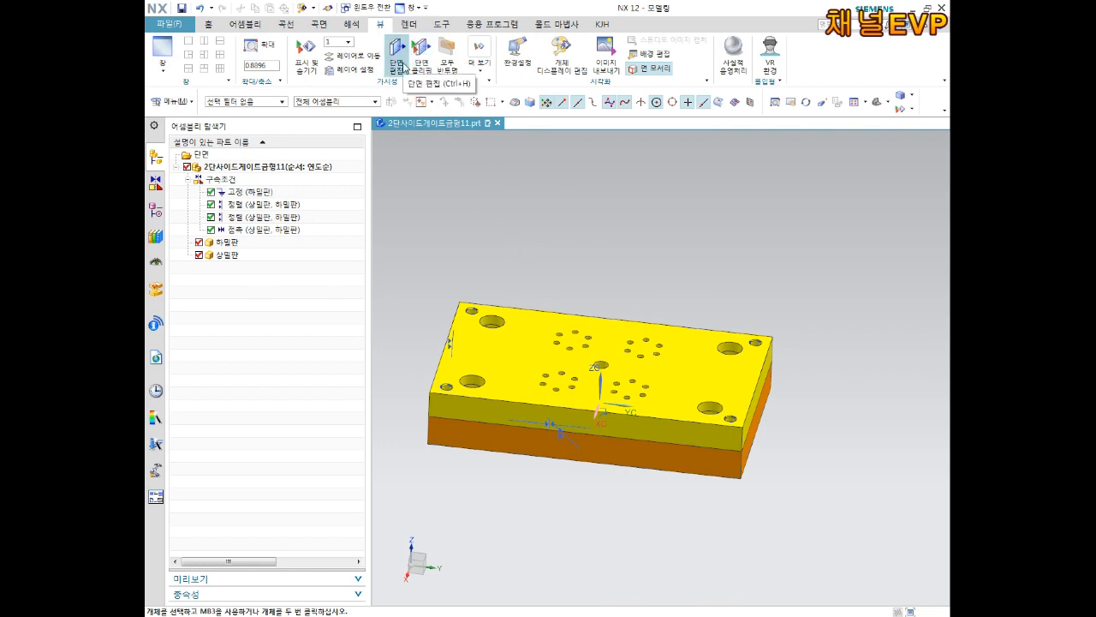
{"action": "left_click", "coordinate": [399, 63]}
{"action": "middle_click_drag", "start_coordinate": [627, 251], "coordinate": [578, 252]}
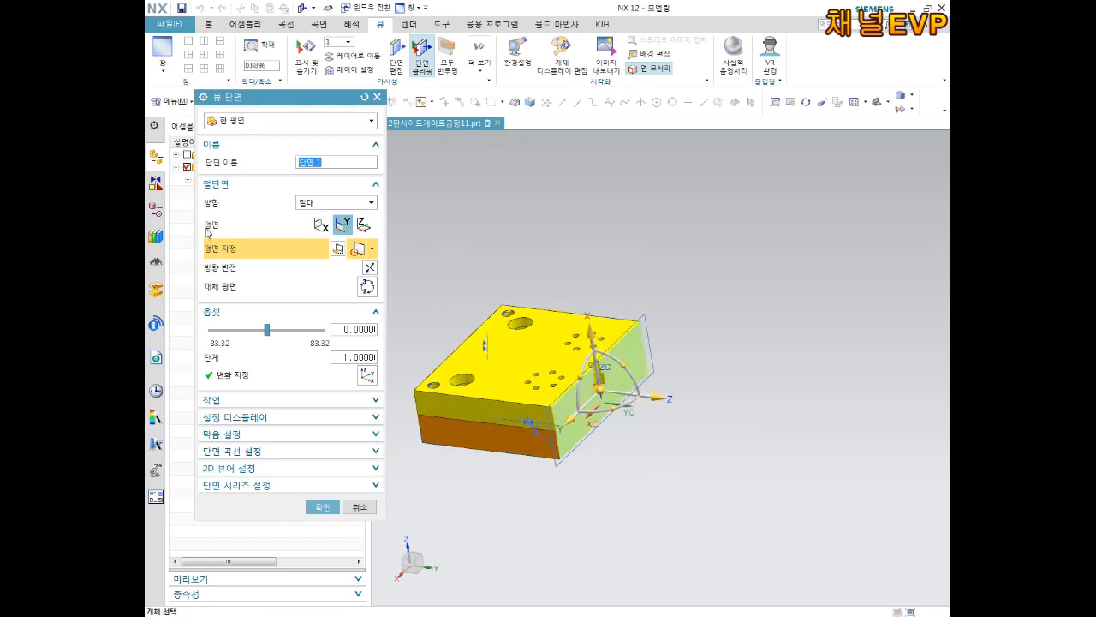
{"action": "left_click", "coordinate": [321, 226]}
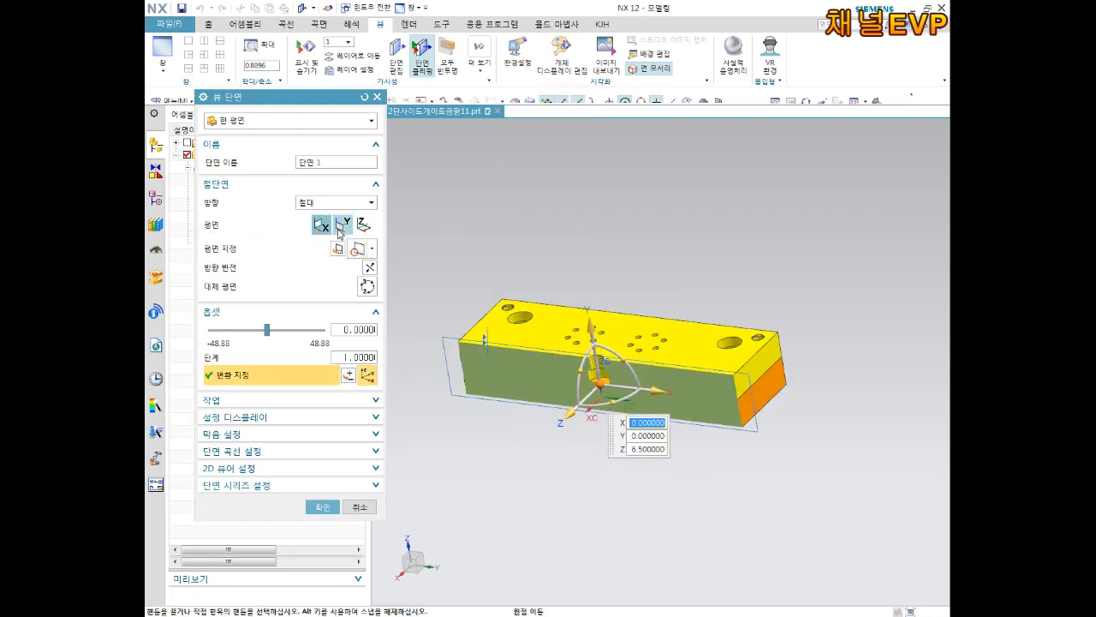
{"action": "left_click", "coordinate": [342, 225]}
{"action": "left_click", "coordinate": [364, 225]}
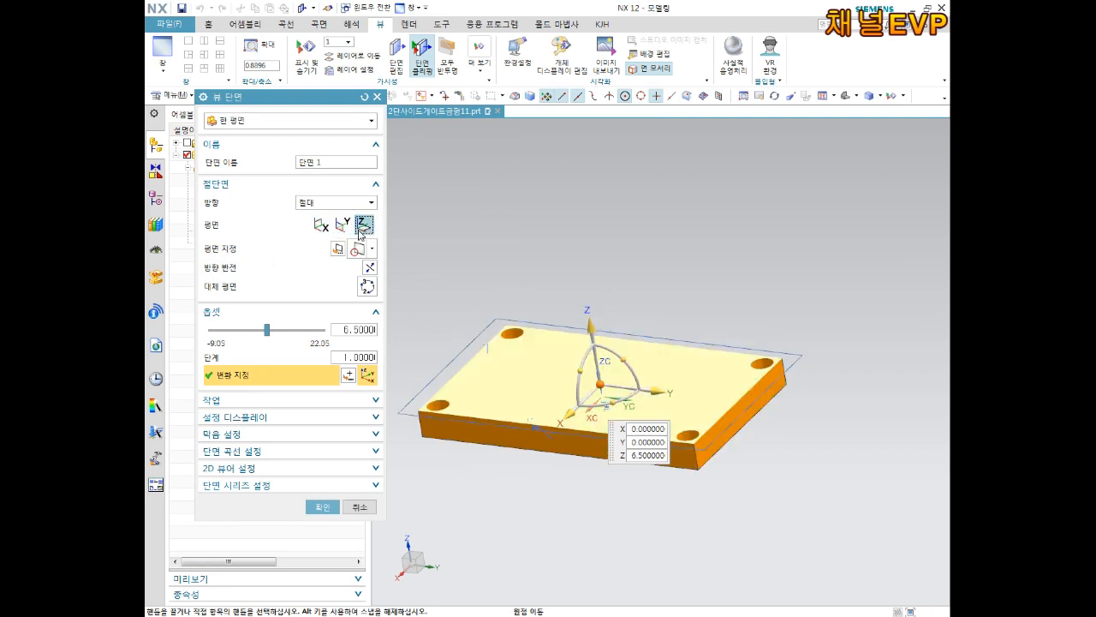
{"action": "left_click", "coordinate": [342, 225]}
{"action": "left_click", "coordinate": [321, 226]}
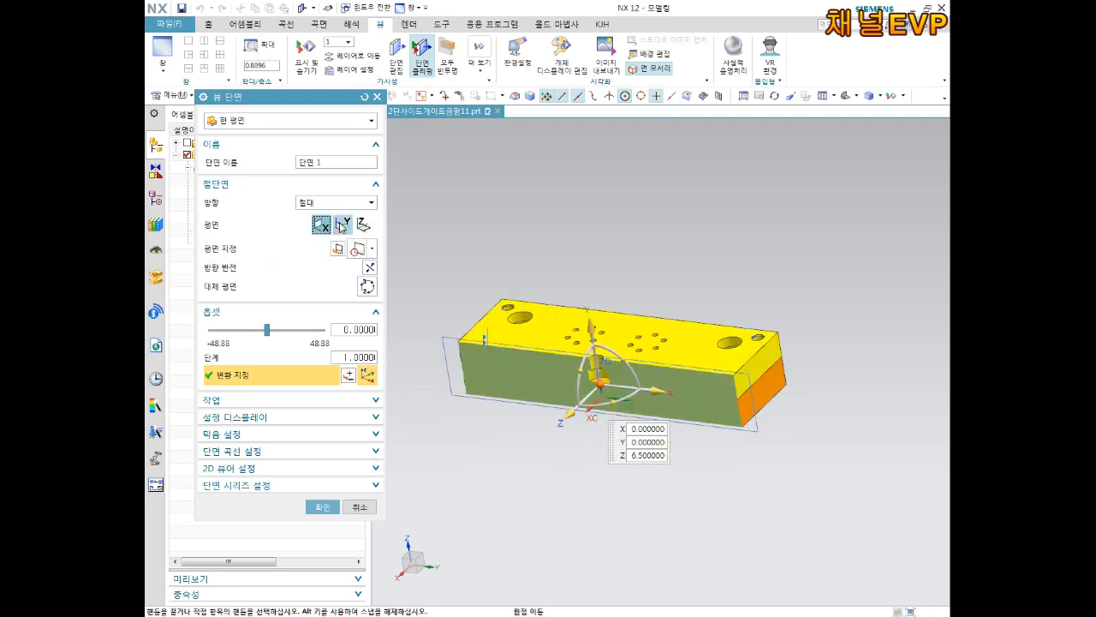
{"action": "left_click", "coordinate": [342, 225]}
{"action": "left_click", "coordinate": [364, 225]}
{"action": "left_click", "coordinate": [340, 225]}
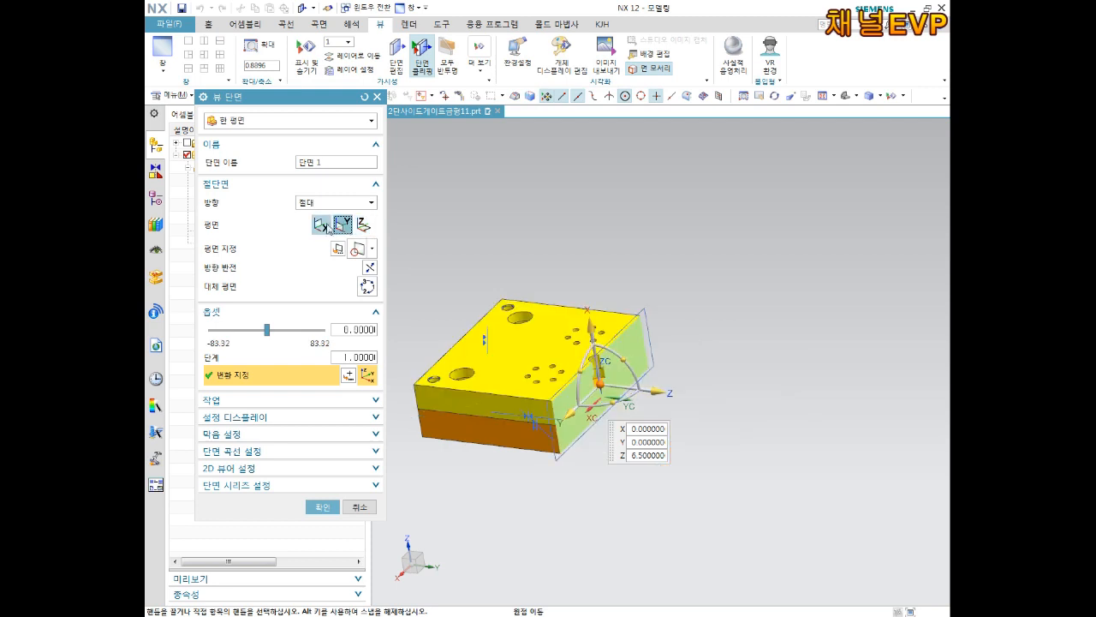
{"action": "left_click", "coordinate": [321, 226]}
Step: Move the X section plane to an offset of 24 through the front row of holes and accept the section
{"action": "scroll", "coordinate": [590, 397], "scroll_direction": "down", "scroll_amount": 2}
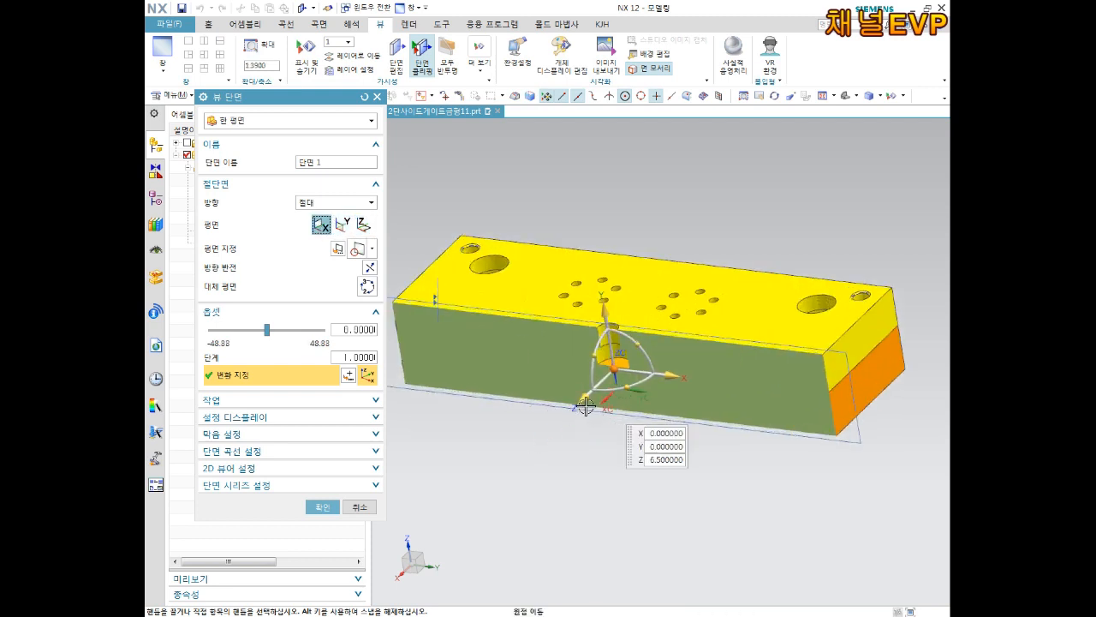
{"action": "middle_click_drag", "start_coordinate": [589, 397], "coordinate": [546, 449]}
{"action": "left_click_drag", "start_coordinate": [548, 449], "coordinate": [575, 423]}
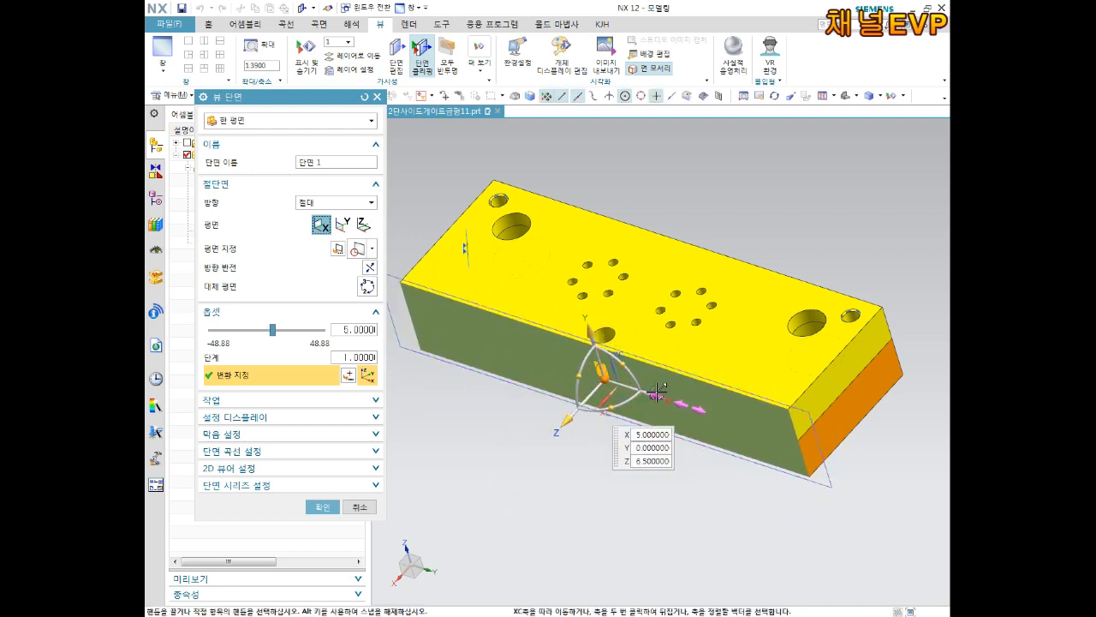
{"action": "mouse_move", "coordinate": [656, 392]}
{"action": "left_mouse_down"}
{"action": "mouse_move", "coordinate": [722, 411]}
{"action": "mouse_move", "coordinate": [640, 388]}
{"action": "left_mouse_up"}
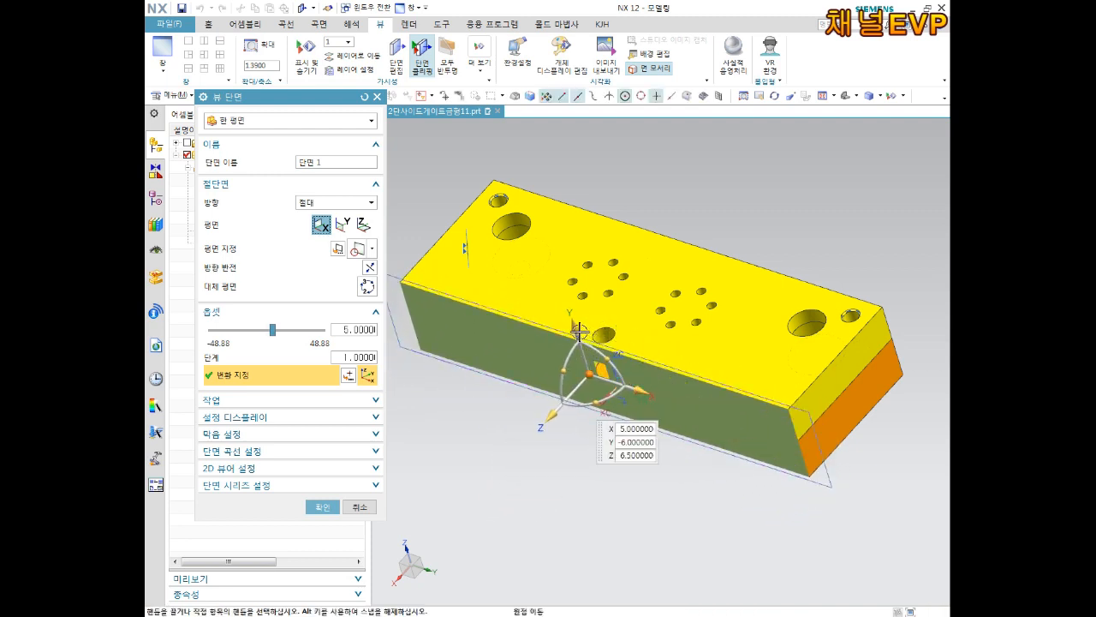
{"action": "mouse_move", "coordinate": [576, 314]}
{"action": "left_mouse_down"}
{"action": "mouse_move", "coordinate": [572, 288]}
{"action": "mouse_move", "coordinate": [578, 321]}
{"action": "left_mouse_up"}
{"action": "left_click_drag", "start_coordinate": [553, 414], "coordinate": [513, 451]}
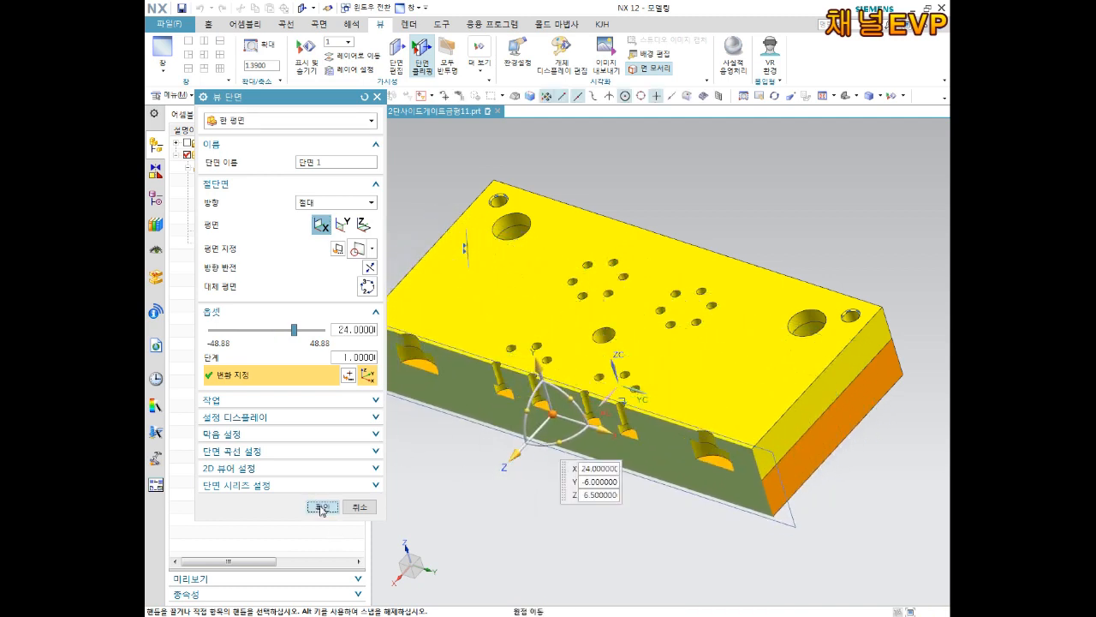
{"action": "left_click", "coordinate": [322, 507]}
Step: Examine the cut holes along the section face of the two plates, close up and from different angles
{"action": "scroll", "coordinate": [582, 497], "scroll_direction": "down", "scroll_amount": 3}
{"action": "middle_click_drag", "start_coordinate": [582, 499], "coordinate": [587, 446]}
{"action": "scroll", "coordinate": [605, 438], "scroll_direction": "up", "scroll_amount": 5}
{"action": "scroll", "coordinate": [590, 462], "scroll_direction": "down", "scroll_amount": 5}
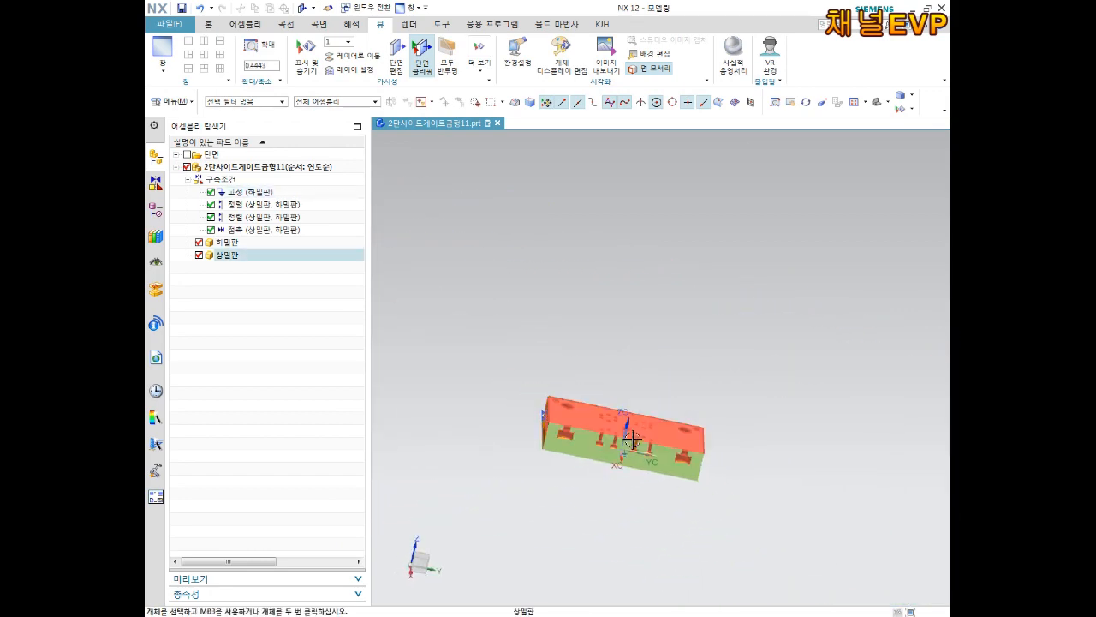
{"action": "scroll", "coordinate": [594, 468], "scroll_direction": "up", "scroll_amount": 5}
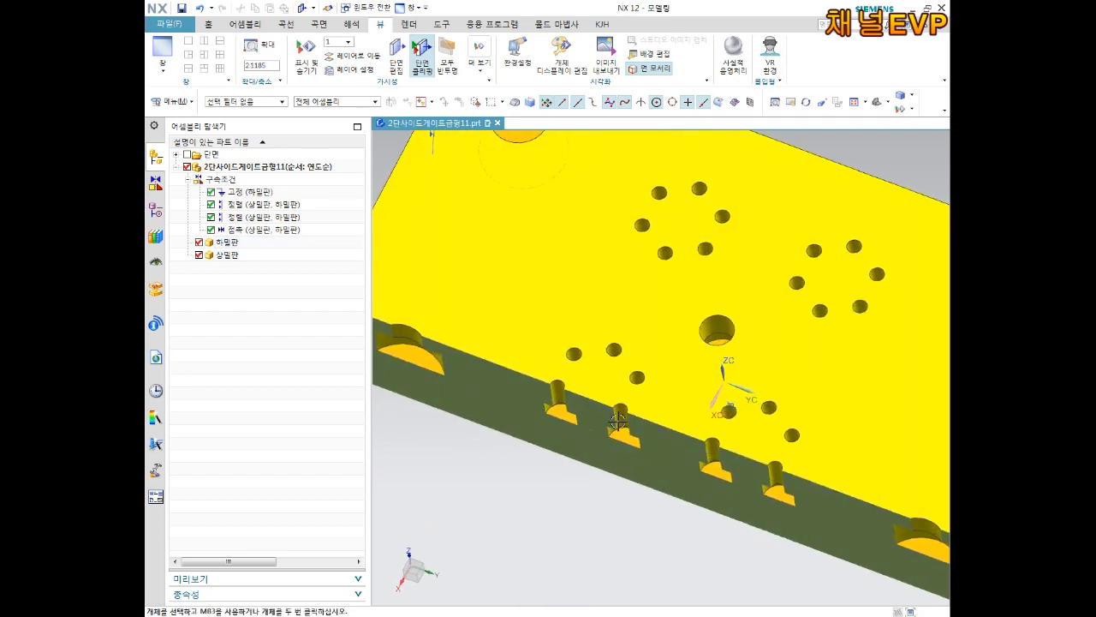
{"action": "scroll", "coordinate": [643, 347], "scroll_direction": "down", "scroll_amount": 2}
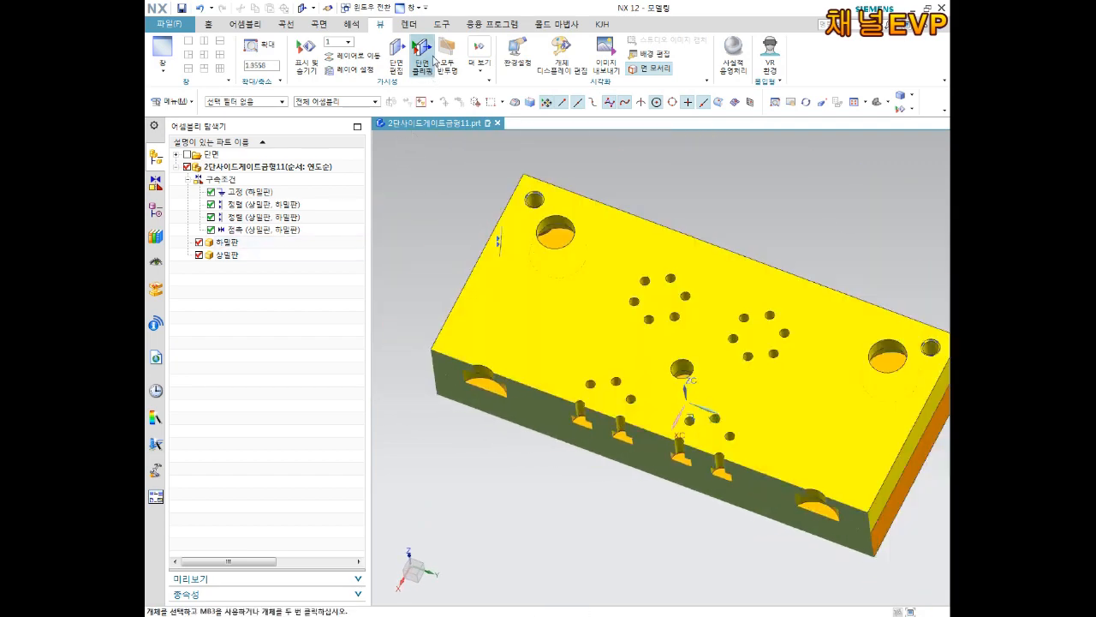
Step: Toggle section clipping off and on repeatedly to compare the whole and cut plates, including in the isometric view
{"action": "left_click", "coordinate": [431, 60]}
{"action": "left_click", "coordinate": [430, 60]}
{"action": "left_click", "coordinate": [431, 60]}
{"action": "left_click", "coordinate": [429, 59]}
{"action": "left_click", "coordinate": [429, 59]}
{"action": "left_click", "coordinate": [429, 59]}
{"action": "left_click", "coordinate": [429, 59]}
{"action": "left_click", "coordinate": [429, 59]}
{"action": "mouse_move", "coordinate": [728, 360]}
{"action": "middle_mouse_down"}
{"action": "mouse_move", "coordinate": [751, 326]}
{"action": "mouse_move", "coordinate": [747, 302]}
{"action": "mouse_move", "coordinate": [753, 343]}
{"action": "mouse_move", "coordinate": [732, 373]}
{"action": "middle_mouse_up"}
{"action": "key", "text": "End"}
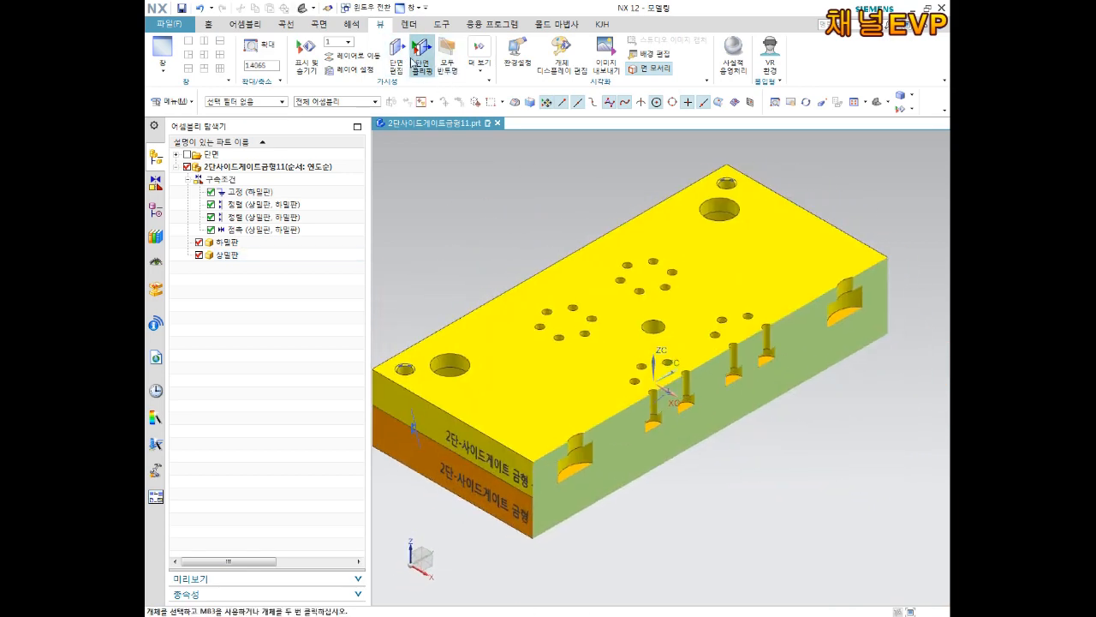
{"action": "left_click", "coordinate": [423, 60]}
{"action": "left_click", "coordinate": [422, 60]}
Step: Turn off section clipping and toggle the see-through display of all objects on and off, leaving the plates opaque
{"action": "left_click", "coordinate": [448, 62]}
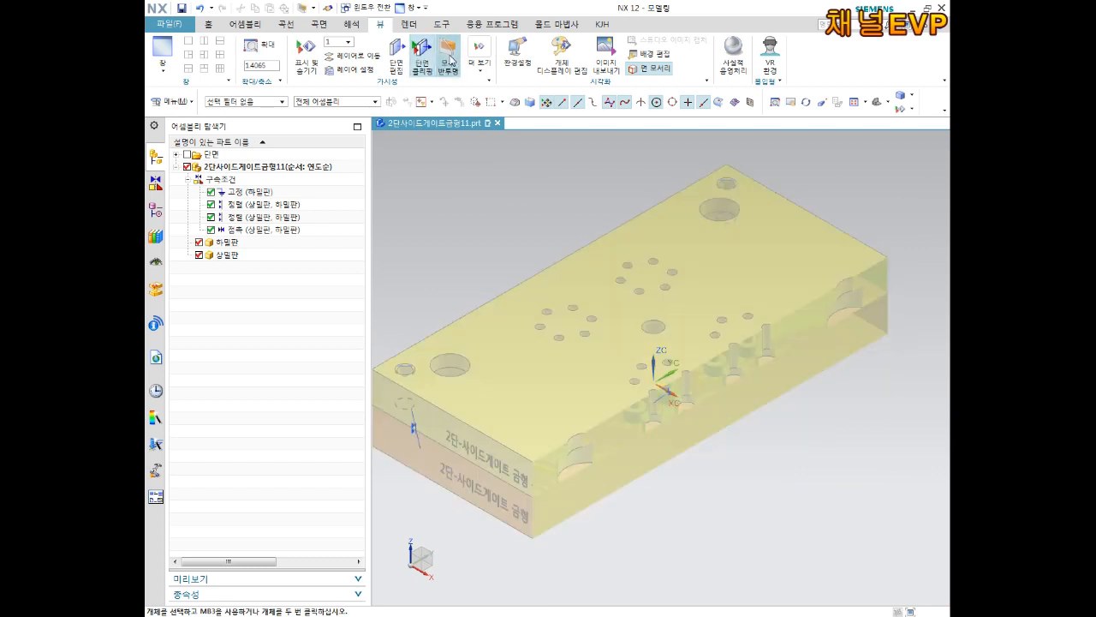
{"action": "left_click", "coordinate": [459, 67]}
{"action": "left_click", "coordinate": [422, 60]}
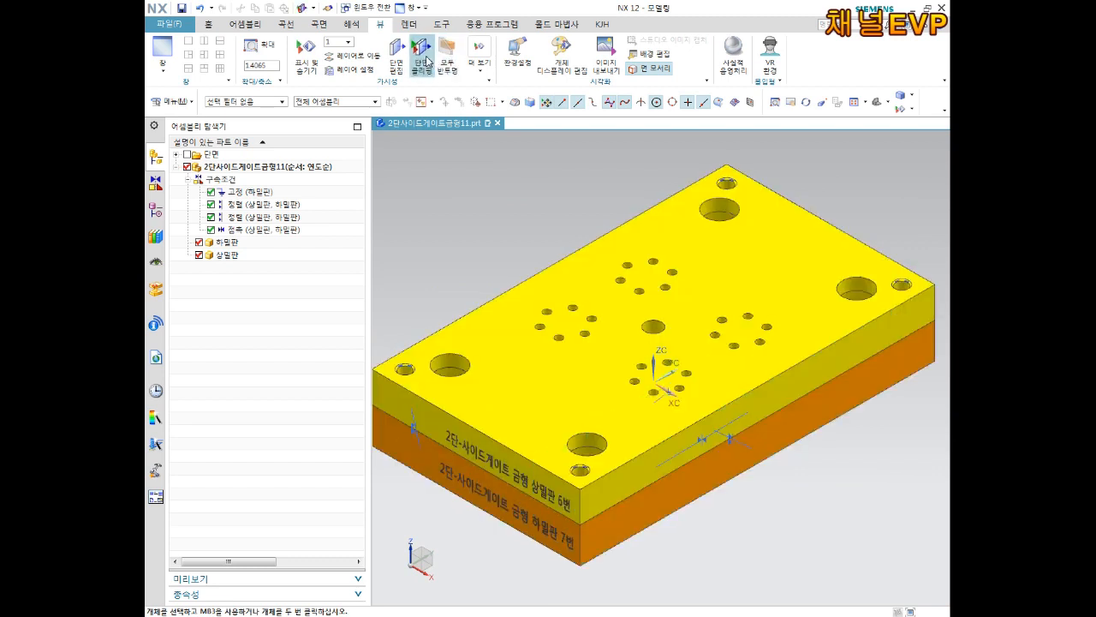
{"action": "left_click", "coordinate": [450, 60]}
{"action": "left_click", "coordinate": [451, 60]}
{"action": "left_click", "coordinate": [450, 60]}
{"action": "left_click", "coordinate": [450, 60]}
Step: Save the finished two-plate assembly and close its file
{"action": "middle_click_drag", "start_coordinate": [788, 306], "coordinate": [708, 382]}
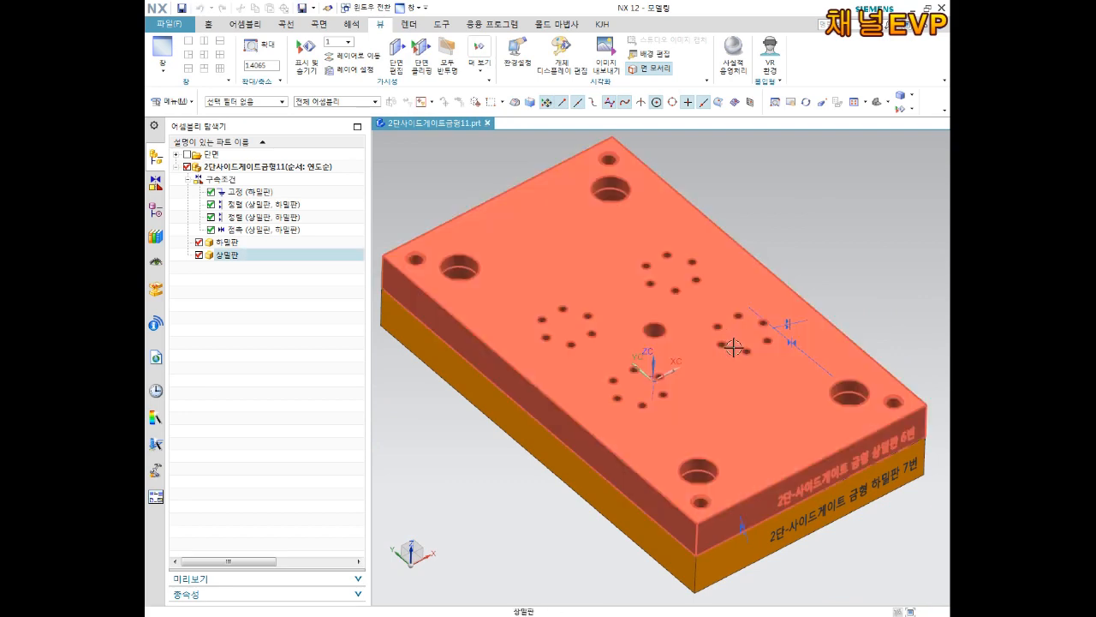
{"action": "scroll", "coordinate": [733, 348], "scroll_direction": "down", "scroll_amount": 3}
{"action": "middle_click_drag", "start_coordinate": [733, 348], "coordinate": [766, 324]}
{"action": "scroll", "coordinate": [765, 340], "scroll_direction": "up", "scroll_amount": 1}
{"action": "left_click", "coordinate": [748, 364]}
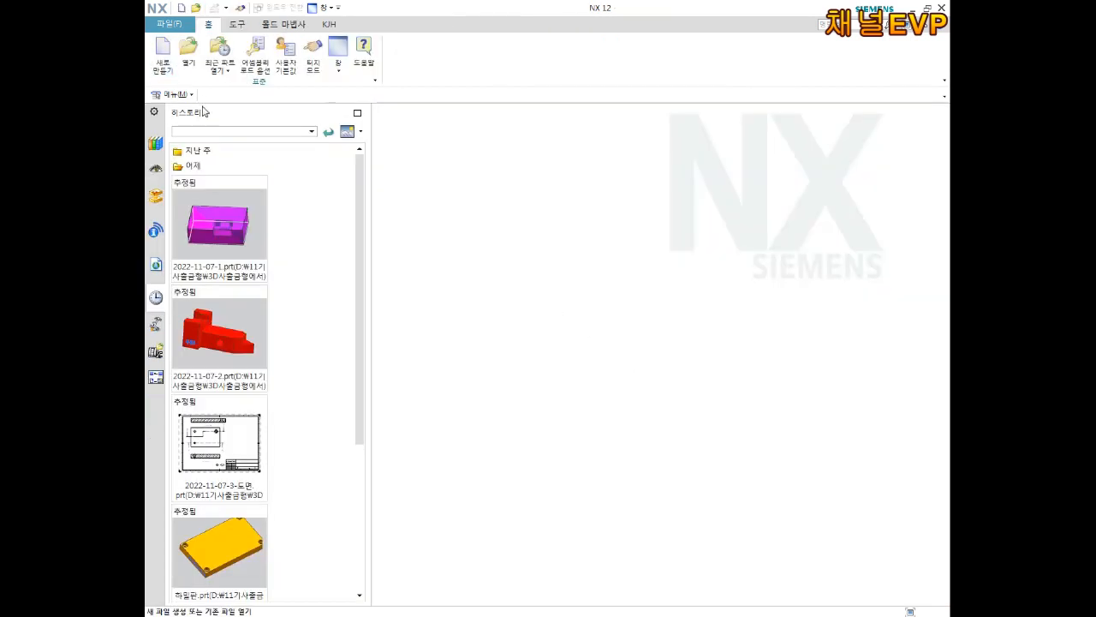
Step: Create a new millimetre part from the Model template, named model1.prt, in the folder D:\2022-09-19\2단게이트금형_1
{"action": "left_click", "coordinate": [164, 60]}
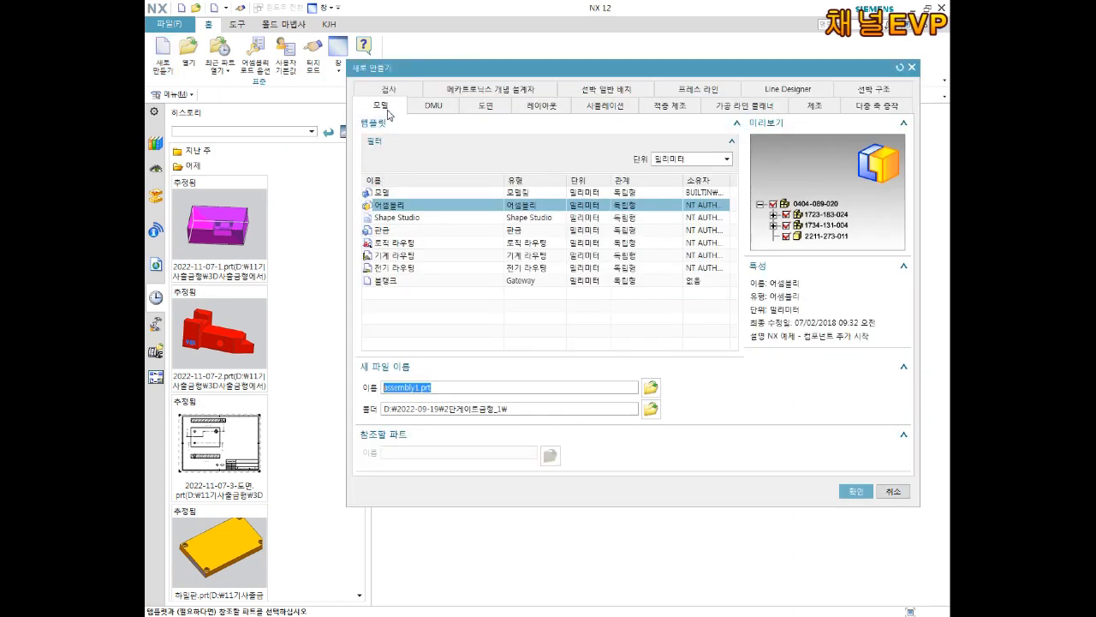
{"action": "left_click", "coordinate": [387, 194]}
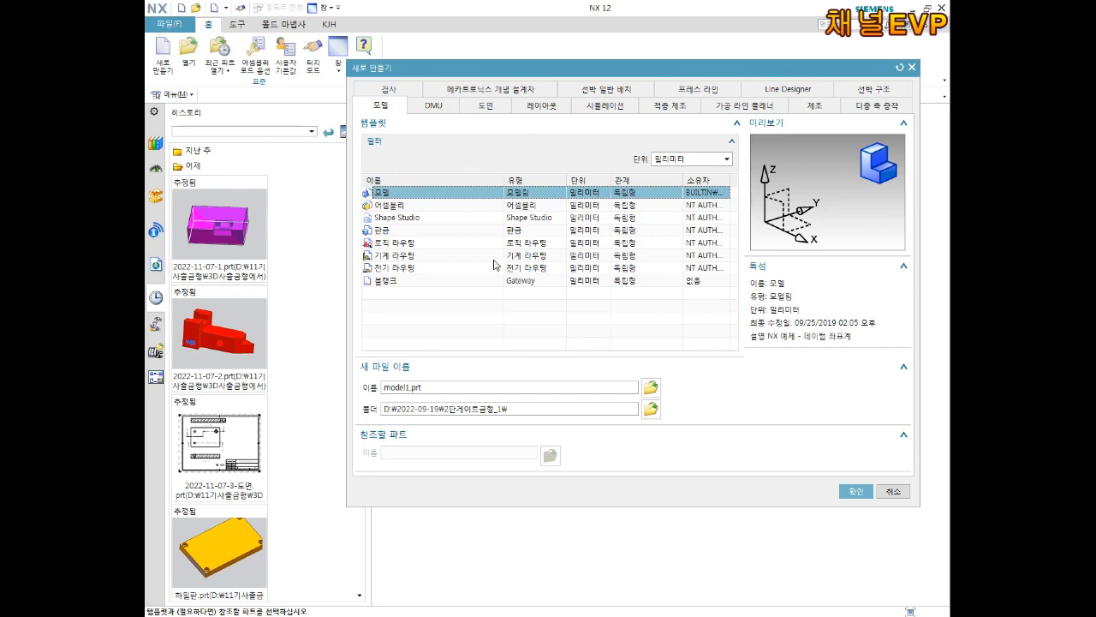
{"action": "left_click", "coordinate": [445, 386]}
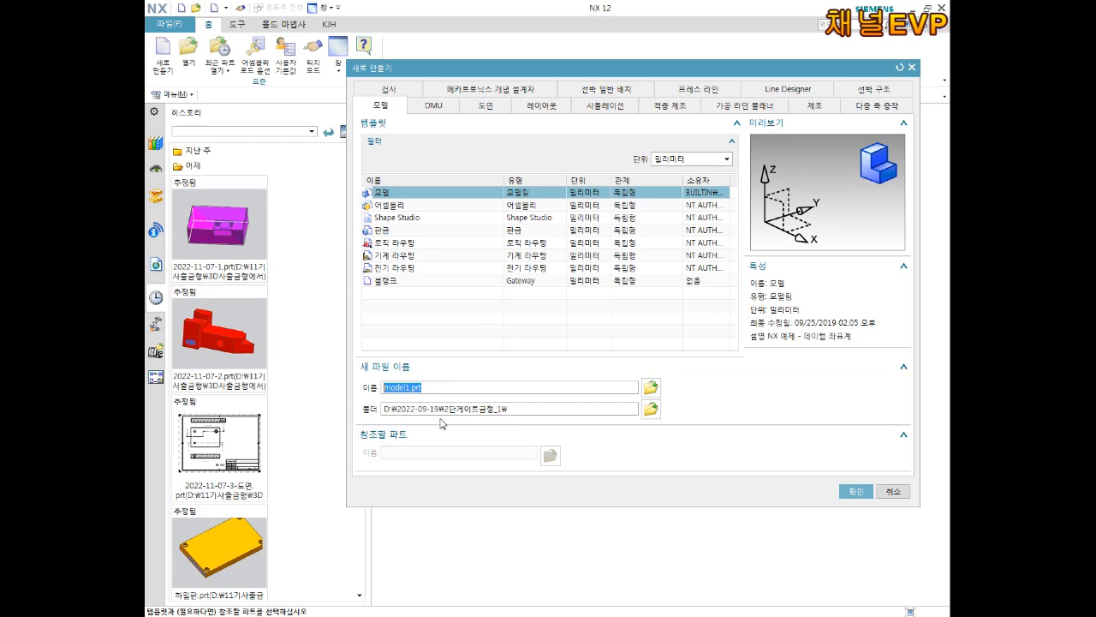
{"action": "left_click", "coordinate": [652, 410]}
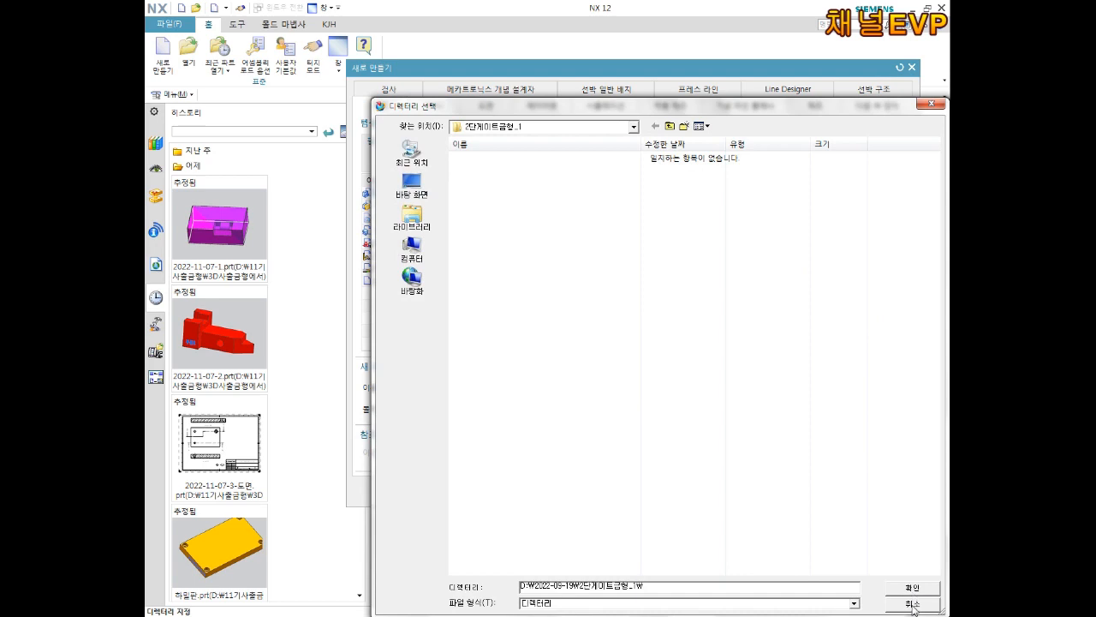
{"action": "left_click", "coordinate": [911, 591]}
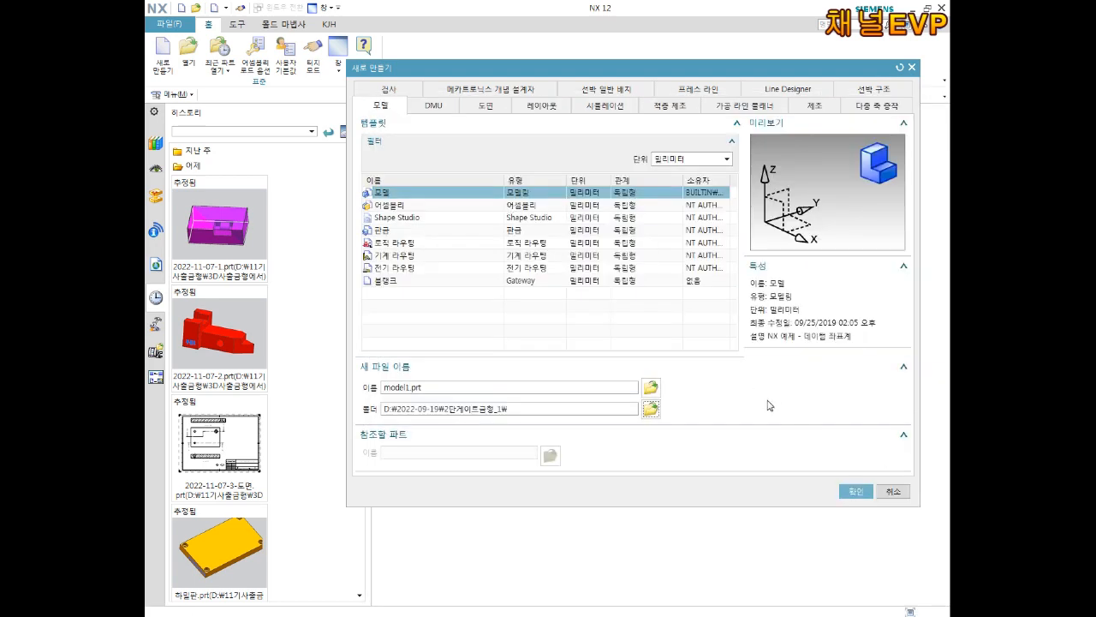
{"action": "left_click", "coordinate": [848, 493]}
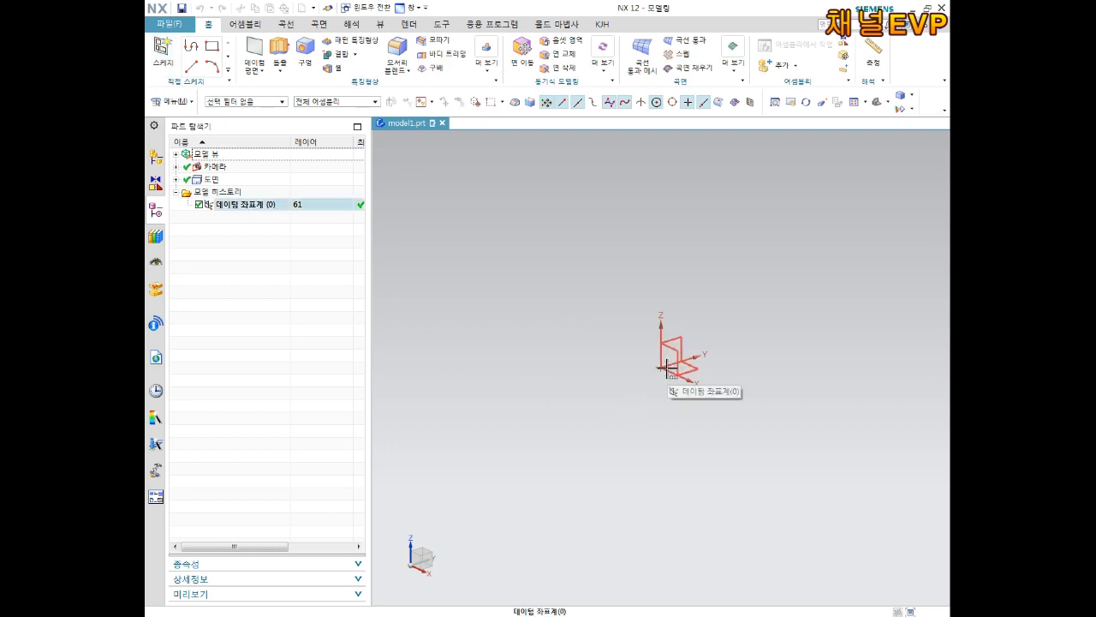
Step: Turn off continuous auto dimensioning in the sketch preferences
{"action": "left_click", "coordinate": [169, 24]}
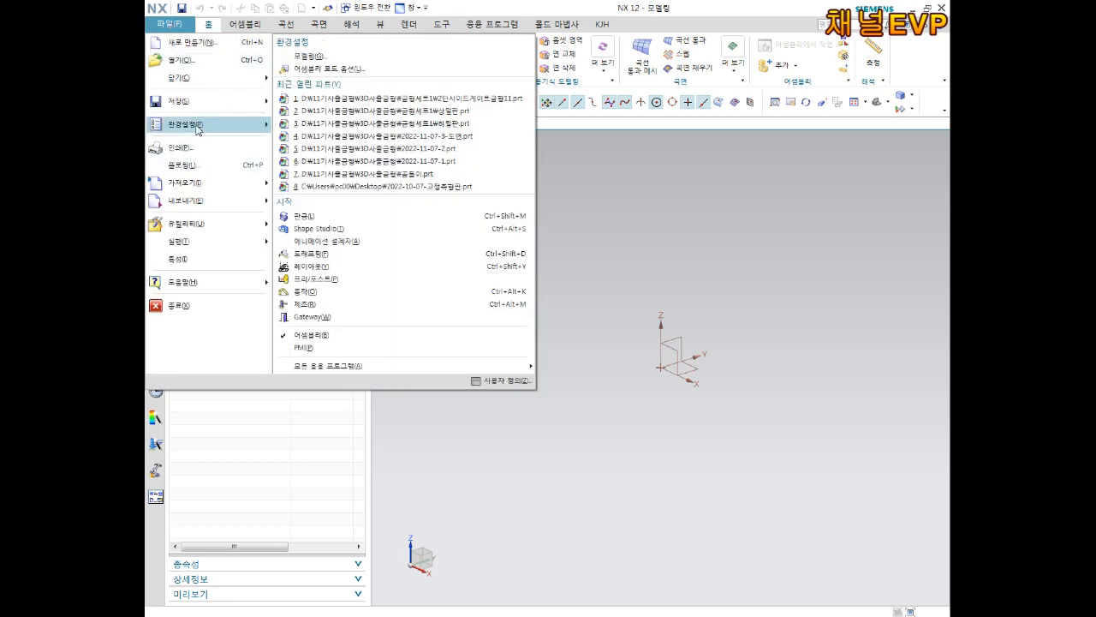
{"action": "mouse_move", "coordinate": [197, 129]}
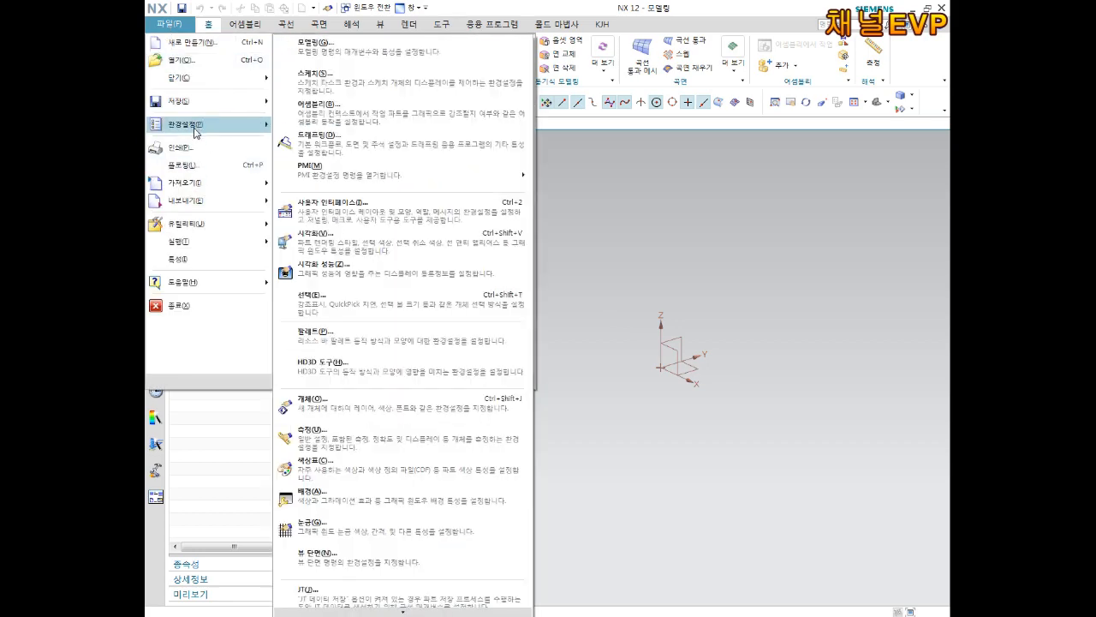
{"action": "left_click", "coordinate": [328, 89]}
{"action": "left_click_drag", "start_coordinate": [301, 101], "coordinate": [516, 128]}
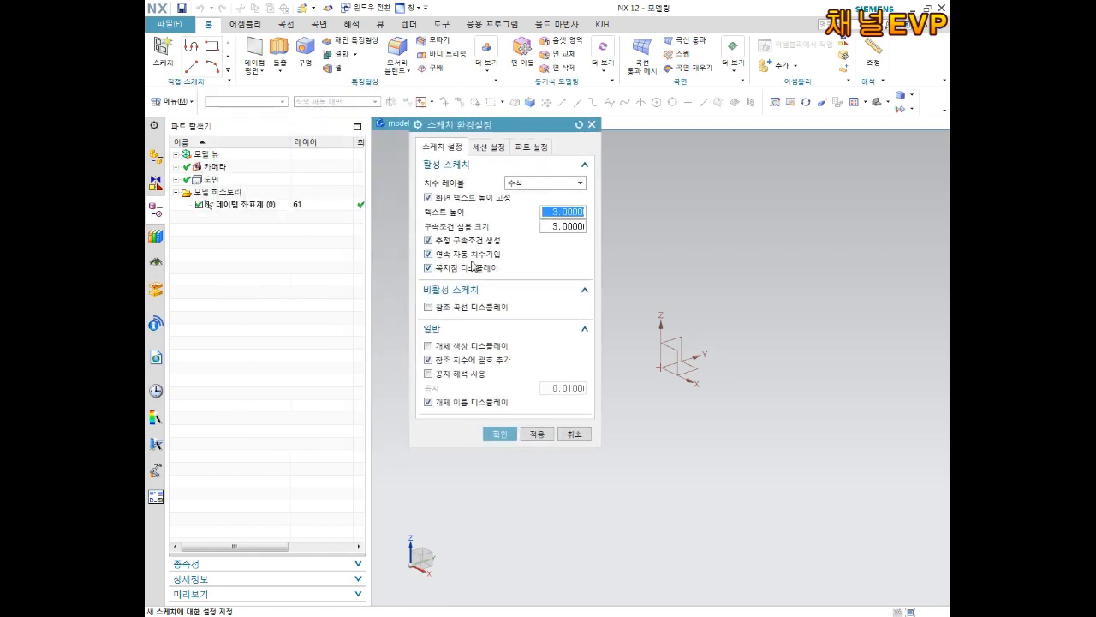
{"action": "left_click", "coordinate": [463, 254]}
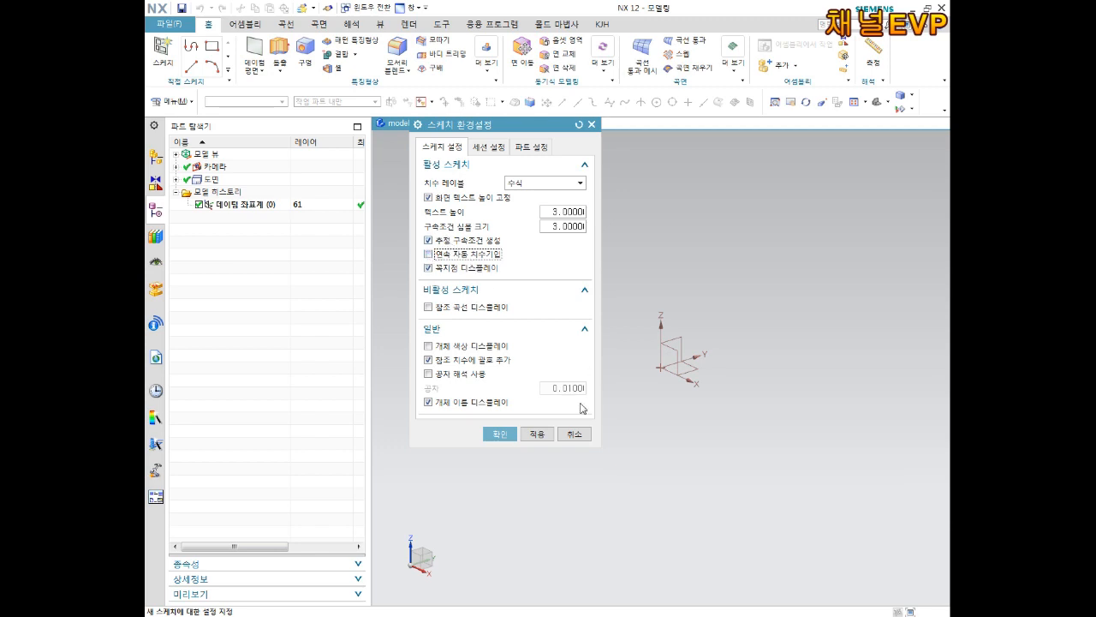
{"action": "left_click", "coordinate": [500, 434]}
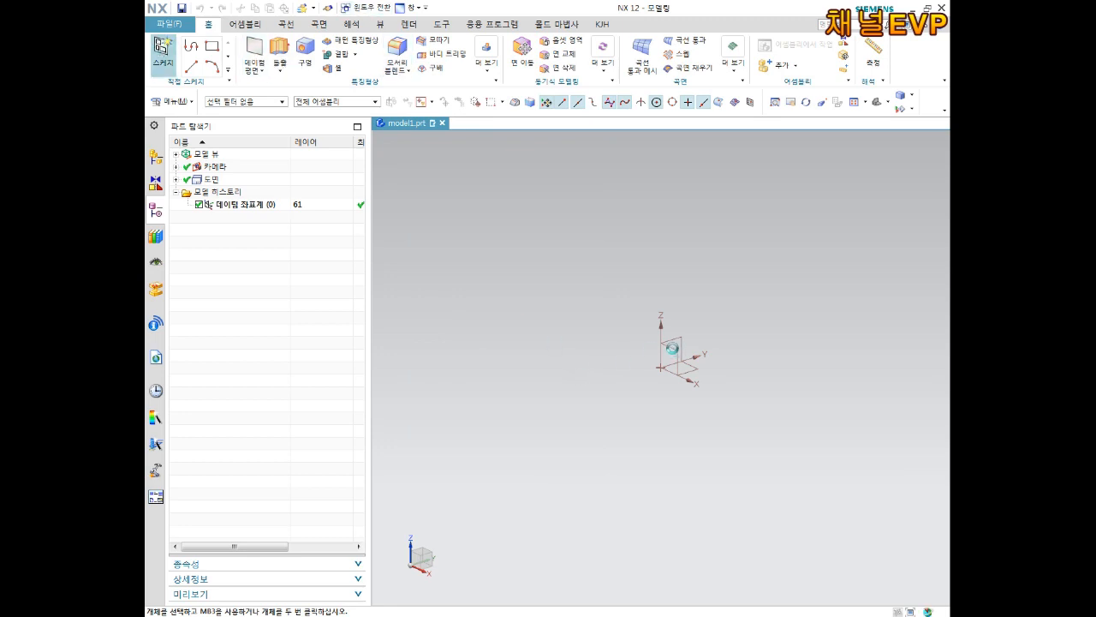
Step: Create a sketch on the XZ plane of the datum coordinate system
{"action": "left_click", "coordinate": [162, 52]}
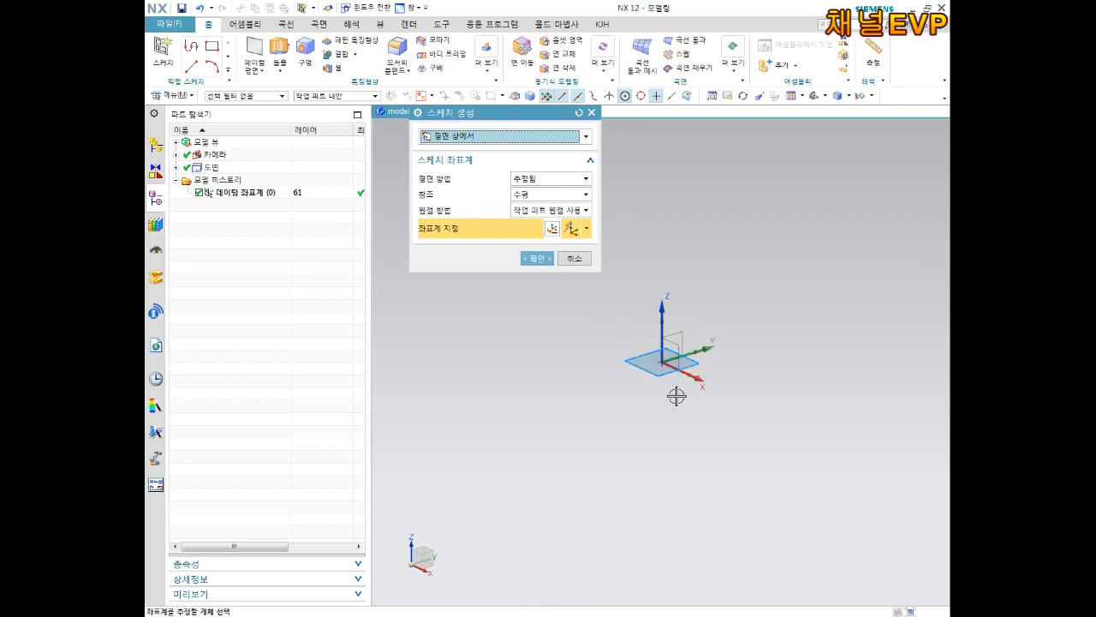
{"action": "left_click", "coordinate": [674, 350]}
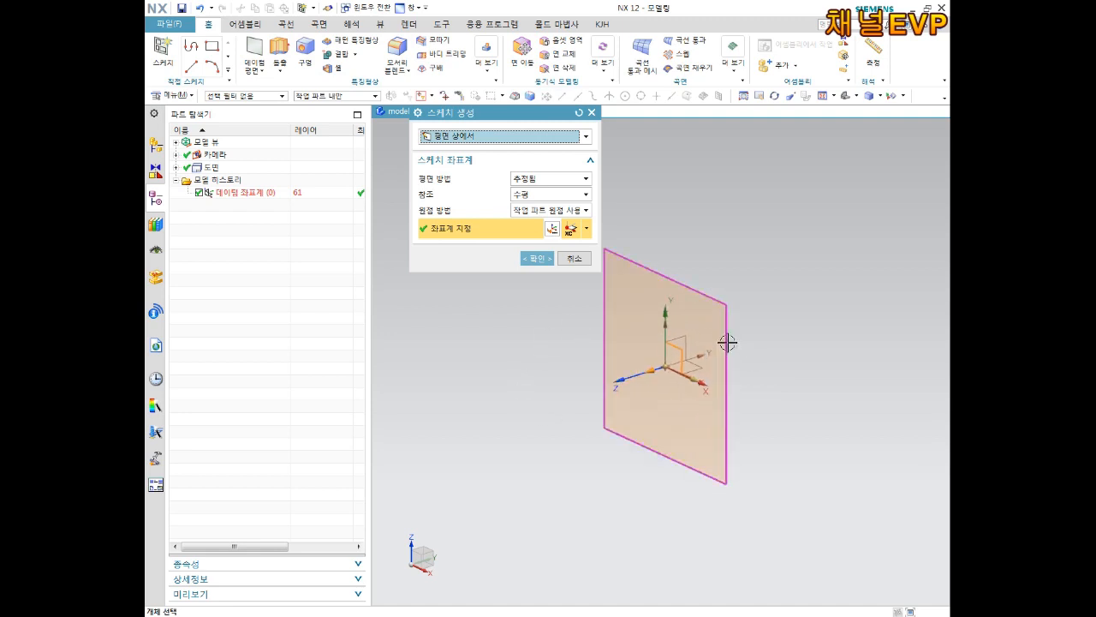
{"action": "left_click_drag", "start_coordinate": [522, 115], "coordinate": [434, 115]}
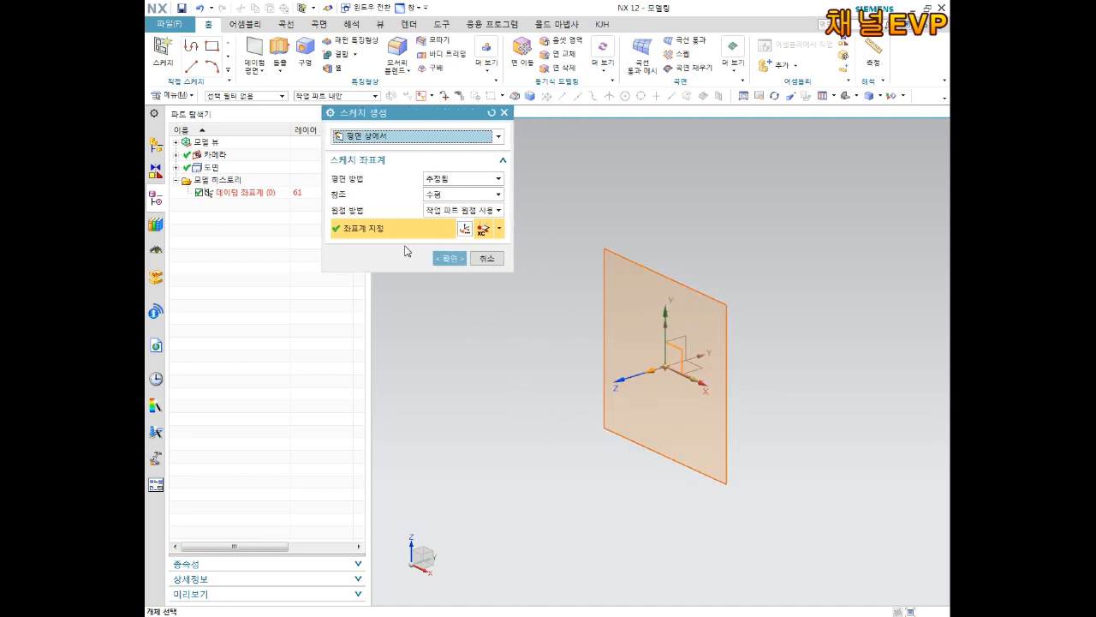
{"action": "left_click", "coordinate": [447, 258]}
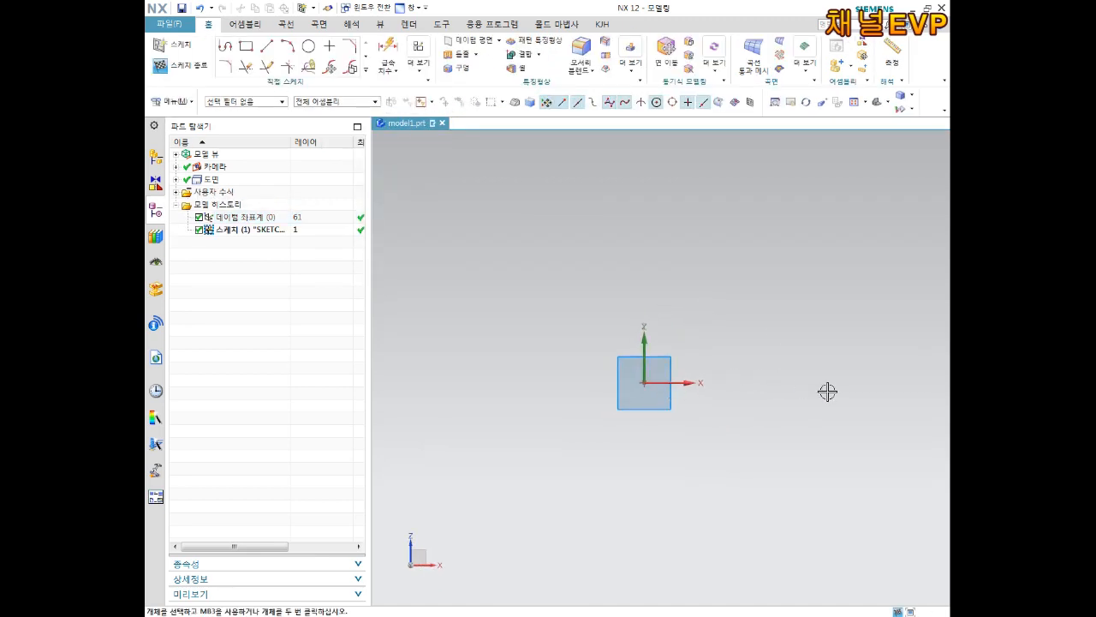
Step: Sketch a rectangle about 12.5 mm wide and 3.2 mm high, extending from the origin along positive X and Z
{"action": "left_click", "coordinate": [250, 51]}
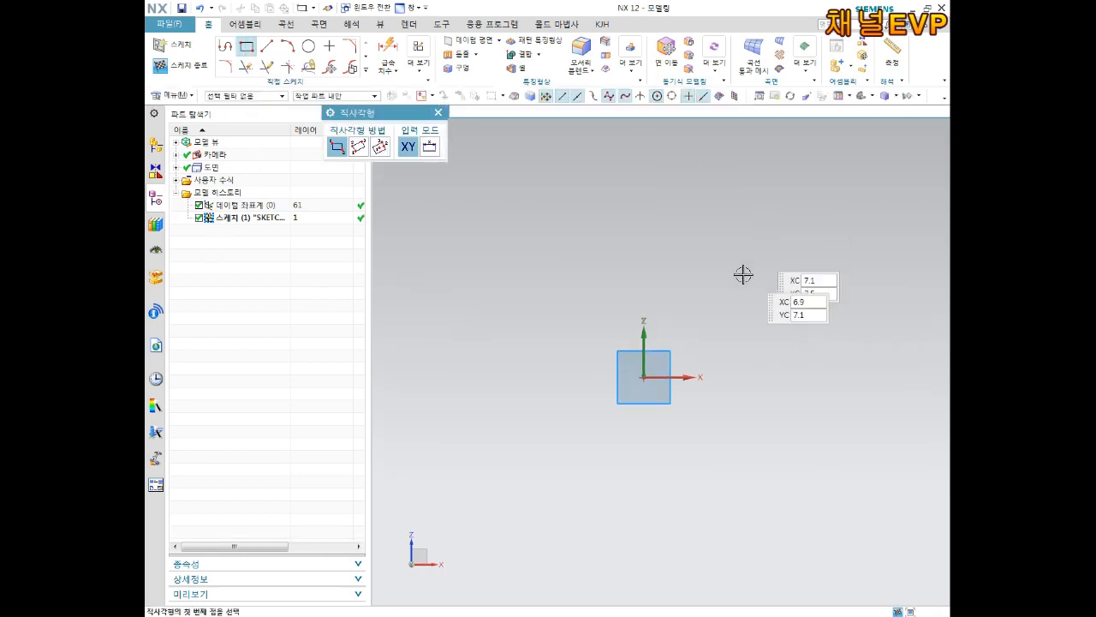
{"action": "left_click", "coordinate": [644, 377]}
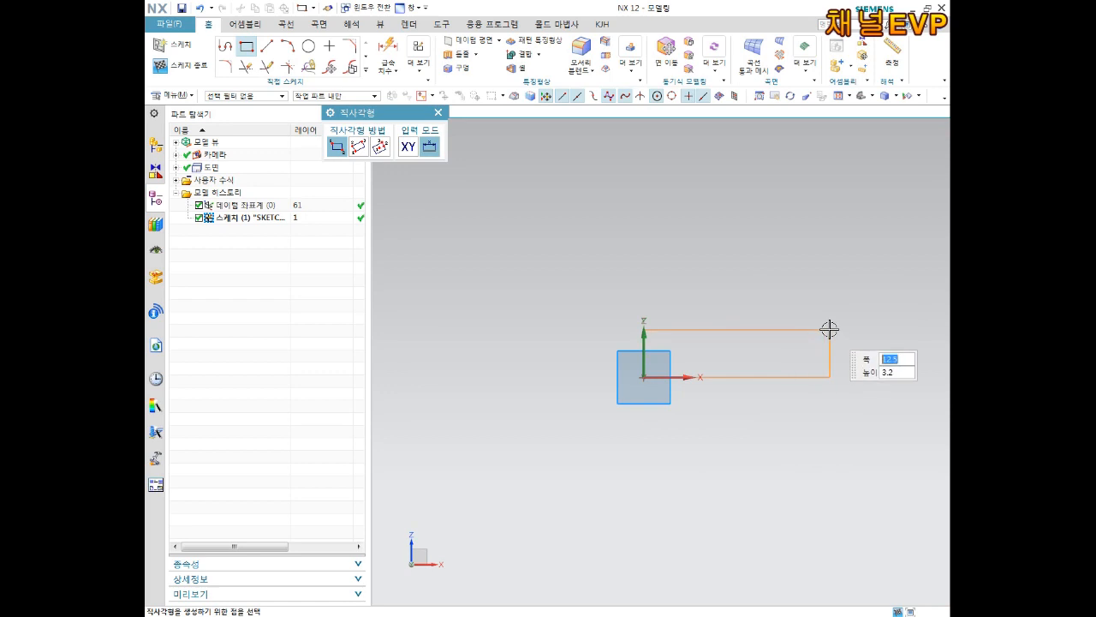
{"action": "left_click", "coordinate": [867, 343]}
{"action": "key", "text": "Escape"}
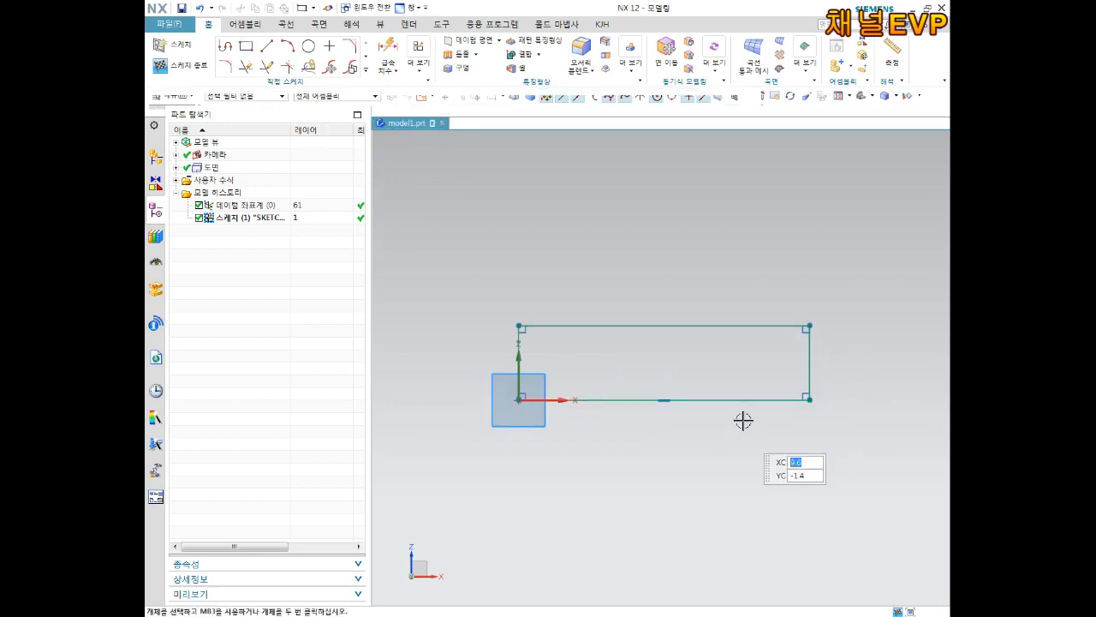
Step: Add a horizontal dimension to the rectangle's lower edge and set its length to 50 mm
{"action": "key", "text": "d"}
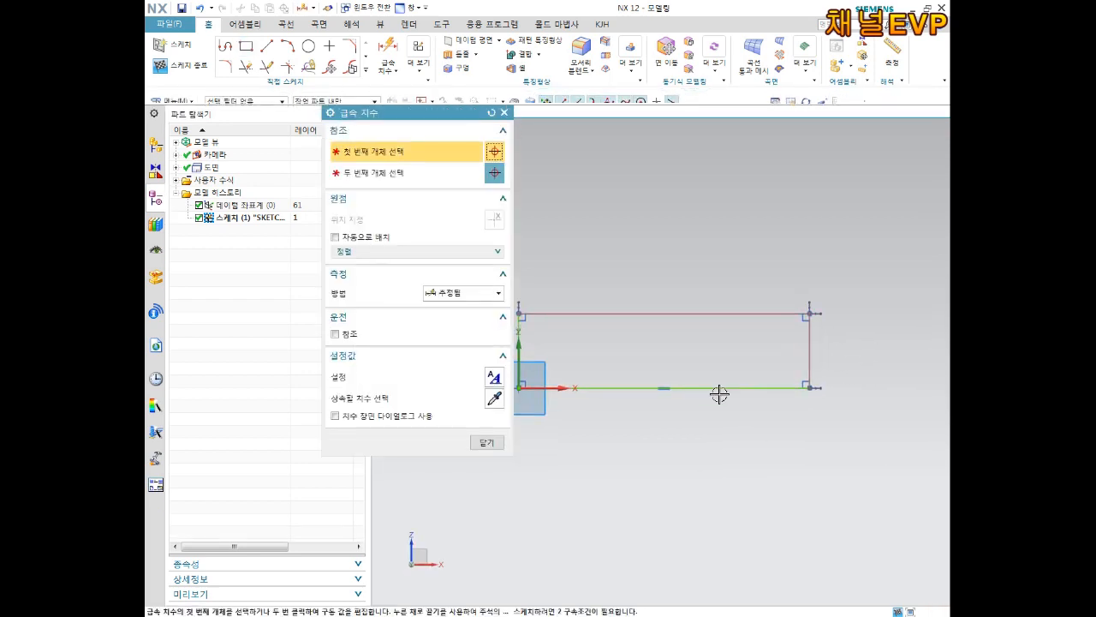
{"action": "left_click", "coordinate": [717, 391]}
{"action": "type", "text": "10"}
{"action": "key", "text": "Return"}
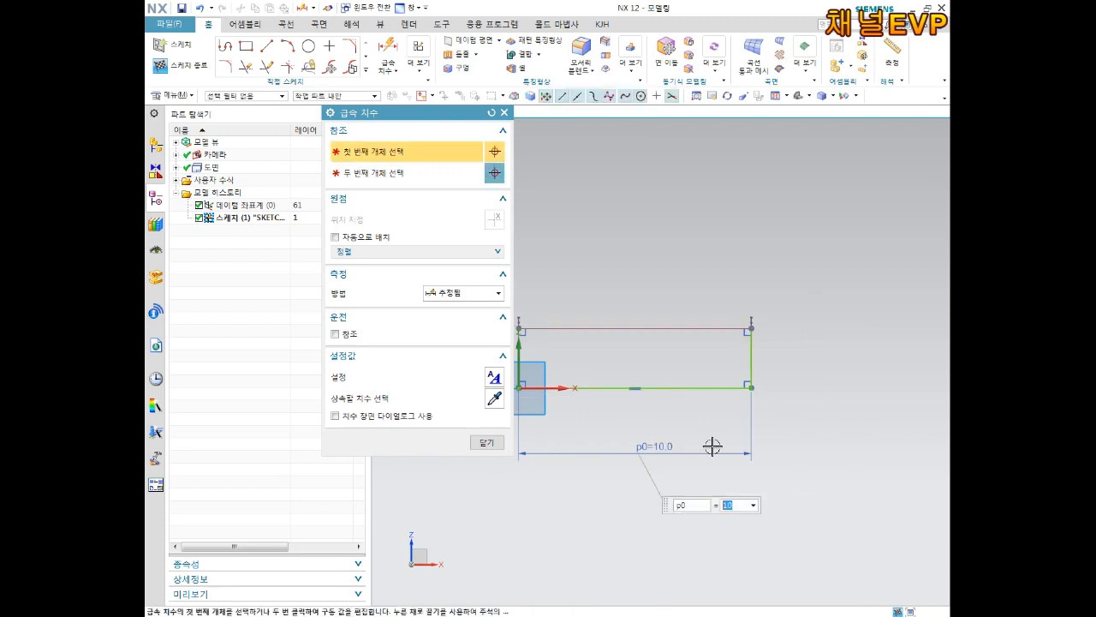
{"action": "left_click", "coordinate": [751, 352]}
{"action": "key", "text": "Escape"}
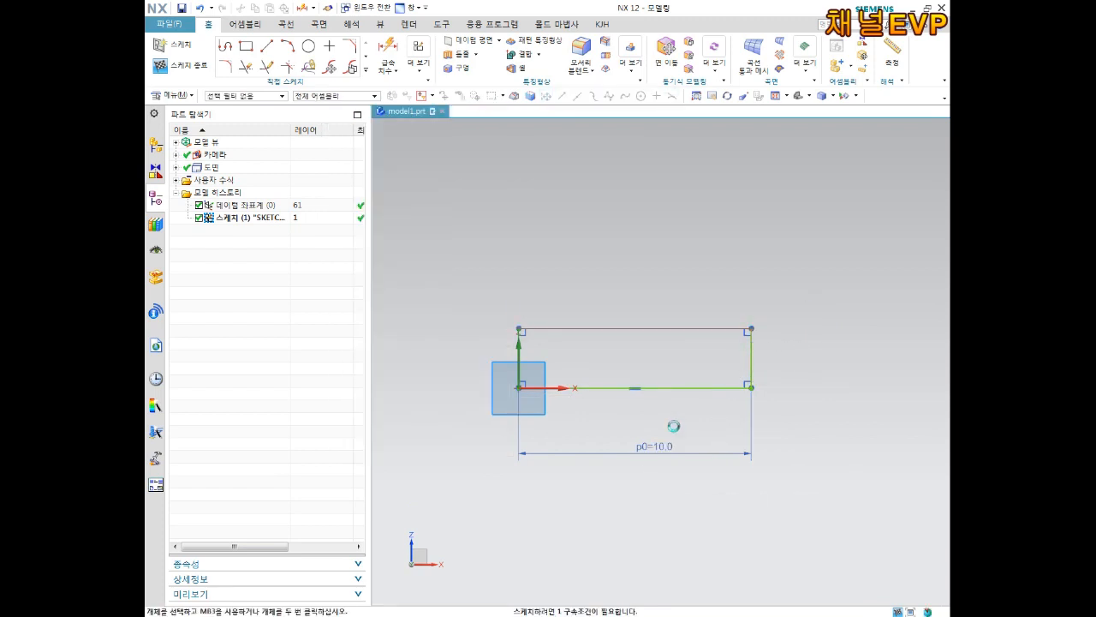
{"action": "left_click", "coordinate": [661, 448]}
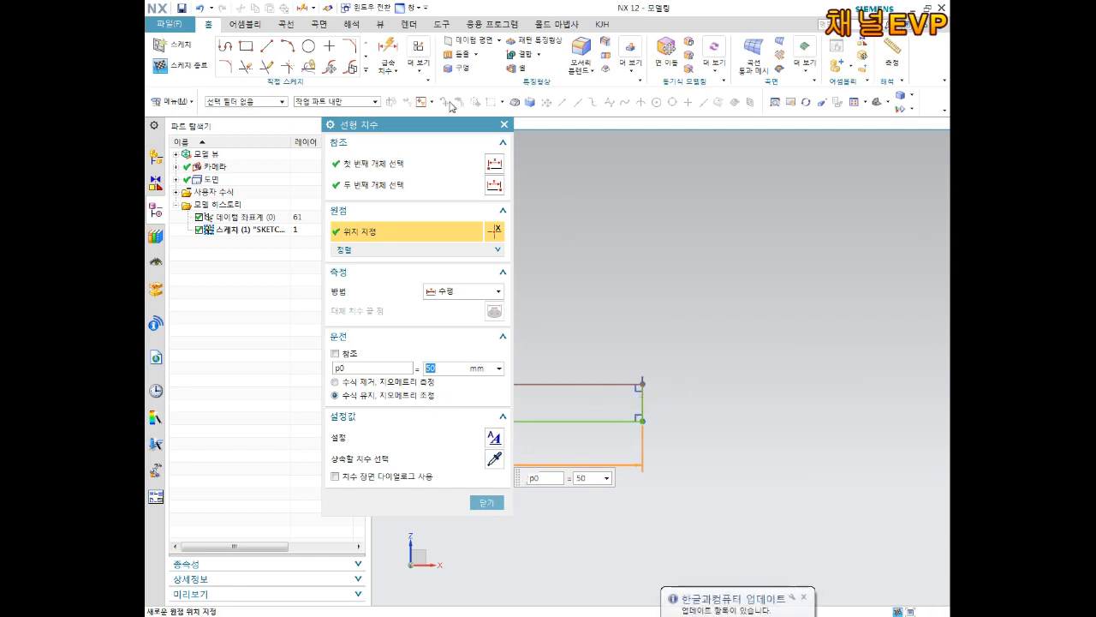
{"action": "left_click_drag", "start_coordinate": [431, 124], "coordinate": [310, 113]}
Step: Dimension the height of the rectangle's vertical edge opposite the origin as 10 mm
{"action": "middle_click", "coordinate": [643, 396]}
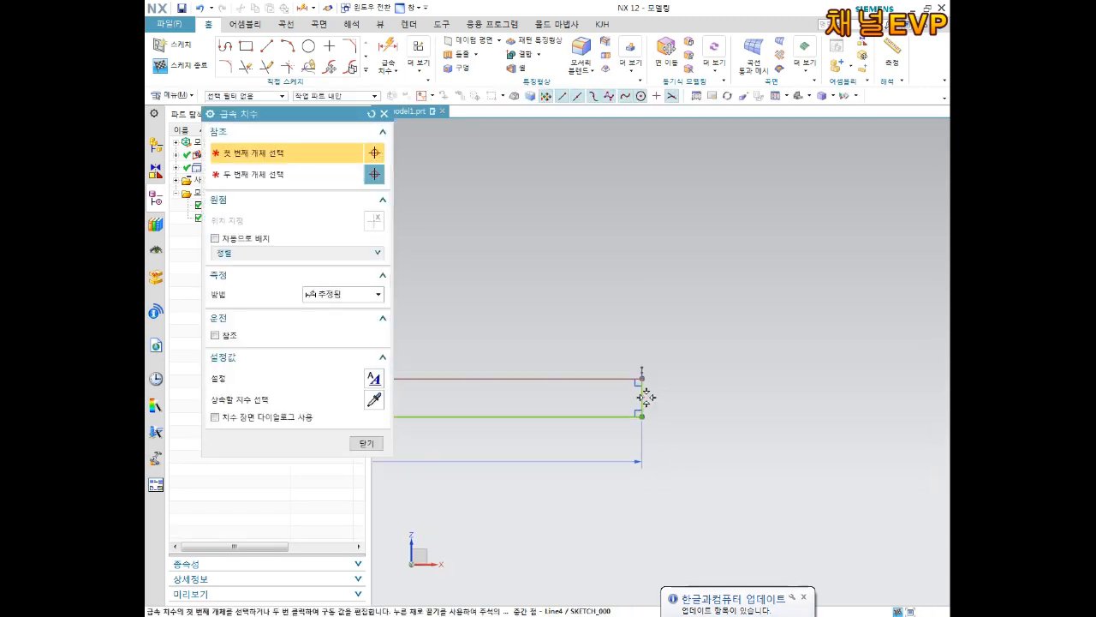
{"action": "left_click", "coordinate": [644, 397]}
{"action": "key", "text": "Escape"}
{"action": "key", "text": "d"}
{"action": "left_click", "coordinate": [643, 389]}
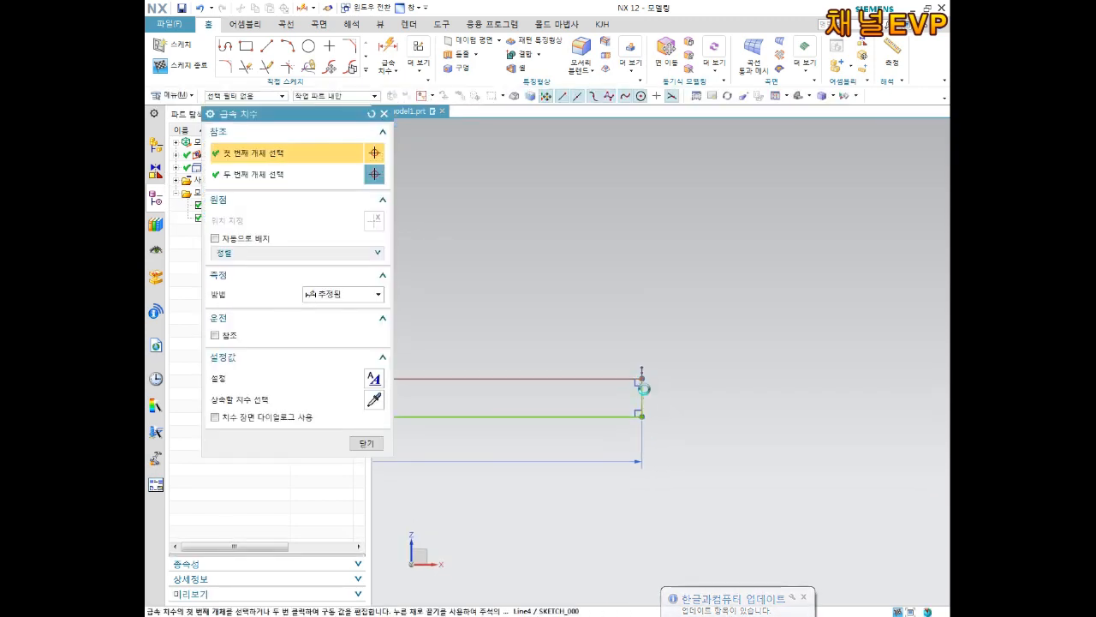
{"action": "left_click", "coordinate": [696, 382]}
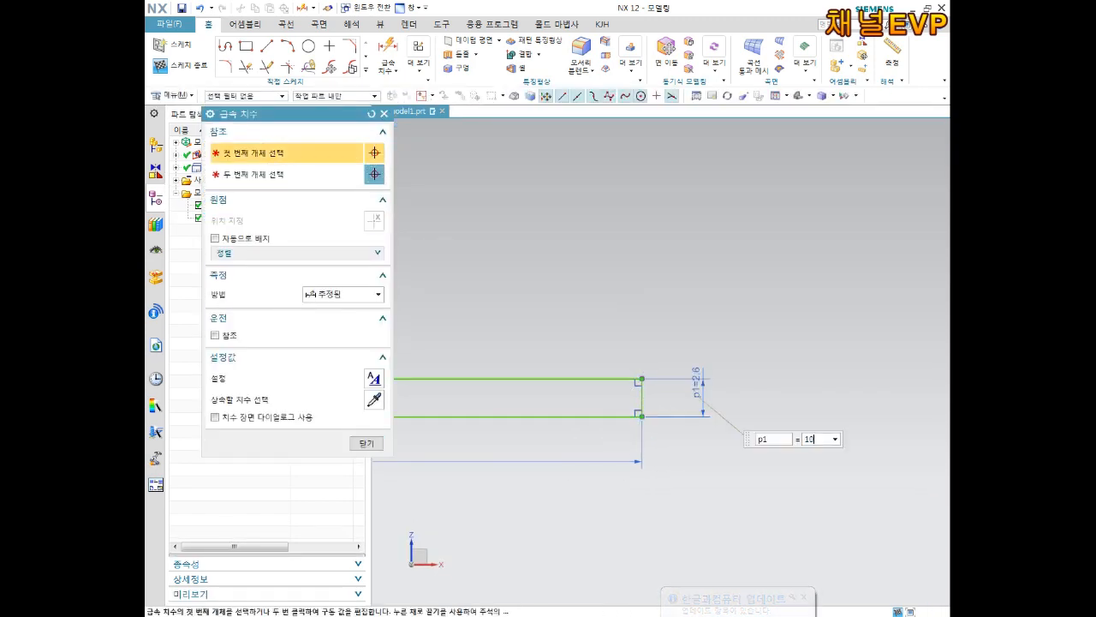
{"action": "key", "text": "Return"}
{"action": "key", "text": "Escape"}
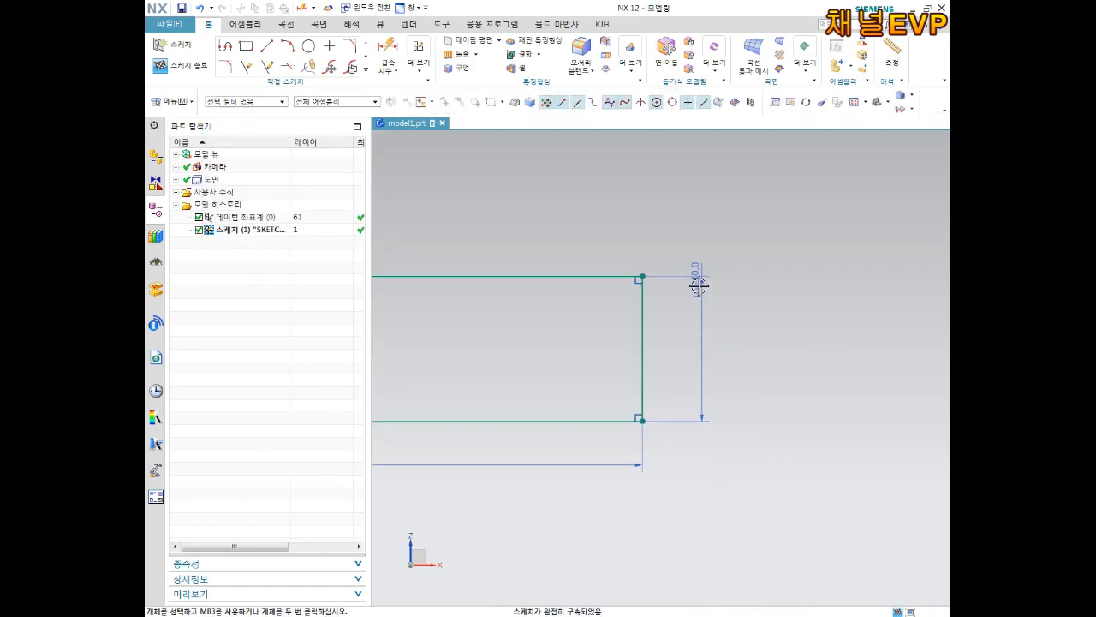
Step: Move the height dimension inside the rectangle, centre the width dimension below it, and finish the sketch
{"action": "left_click", "coordinate": [854, 102]}
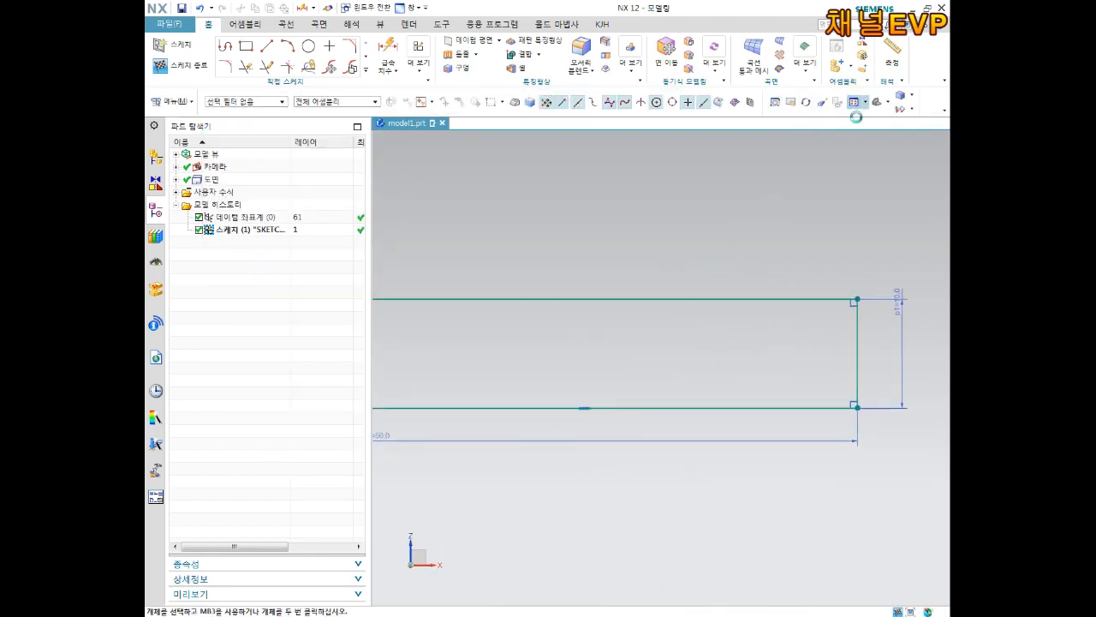
{"action": "left_click_drag", "start_coordinate": [915, 337], "coordinate": [855, 343]}
{"action": "left_click_drag", "start_coordinate": [467, 431], "coordinate": [643, 439]}
{"action": "key", "text": "ctrl+f"}
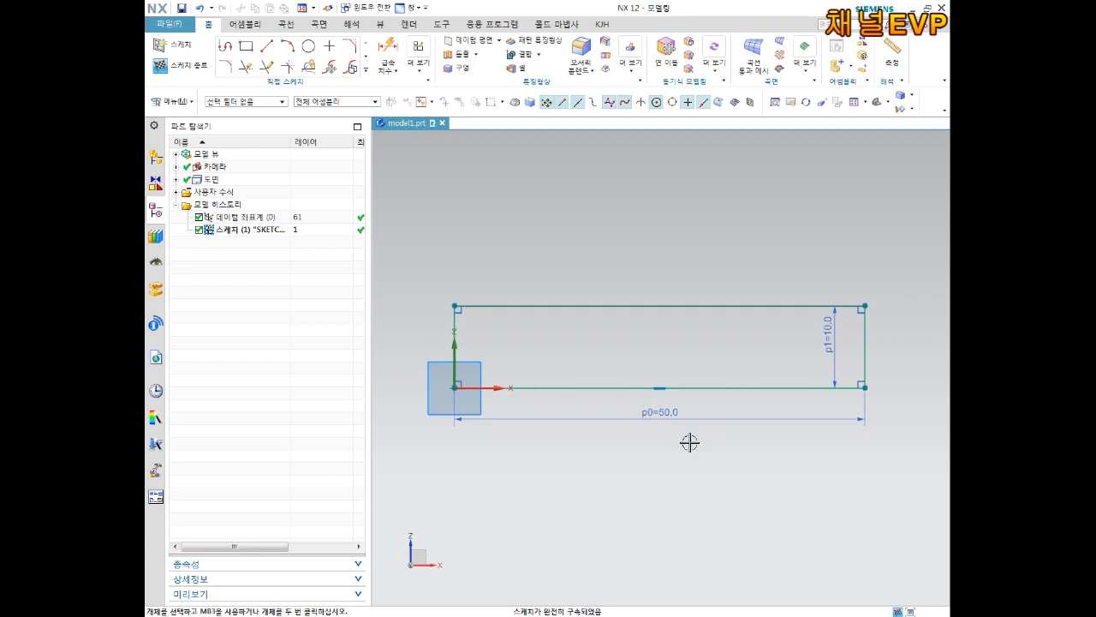
{"action": "left_click", "coordinate": [181, 70]}
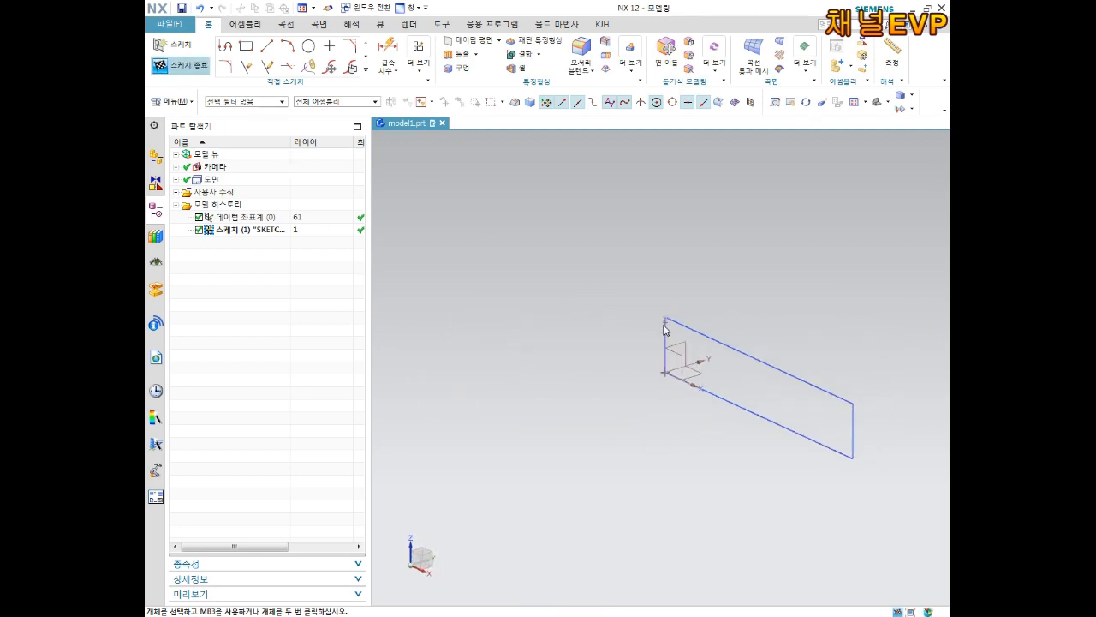
{"action": "key", "text": "ctrl+f"}
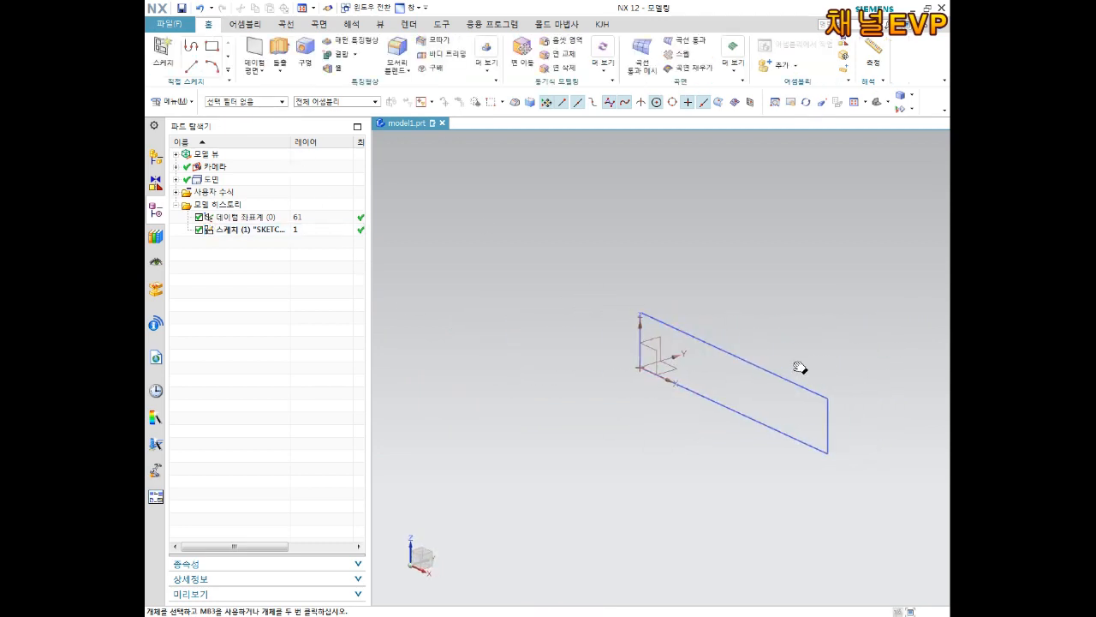
{"action": "left_click", "coordinate": [555, 284]}
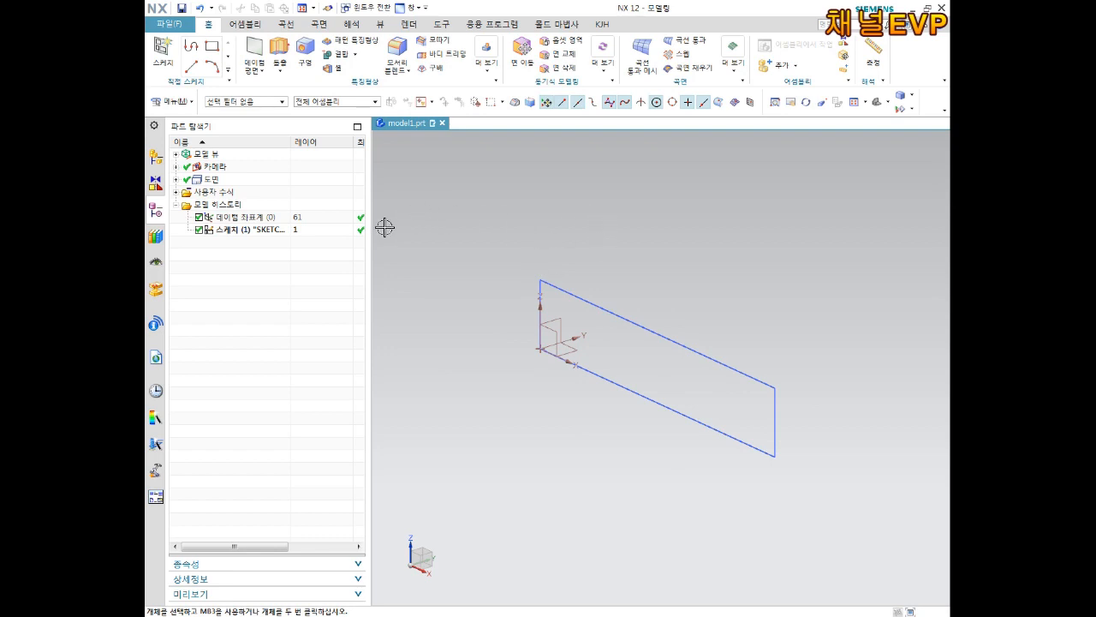
{"action": "key", "text": "ctrl+shift+c"}
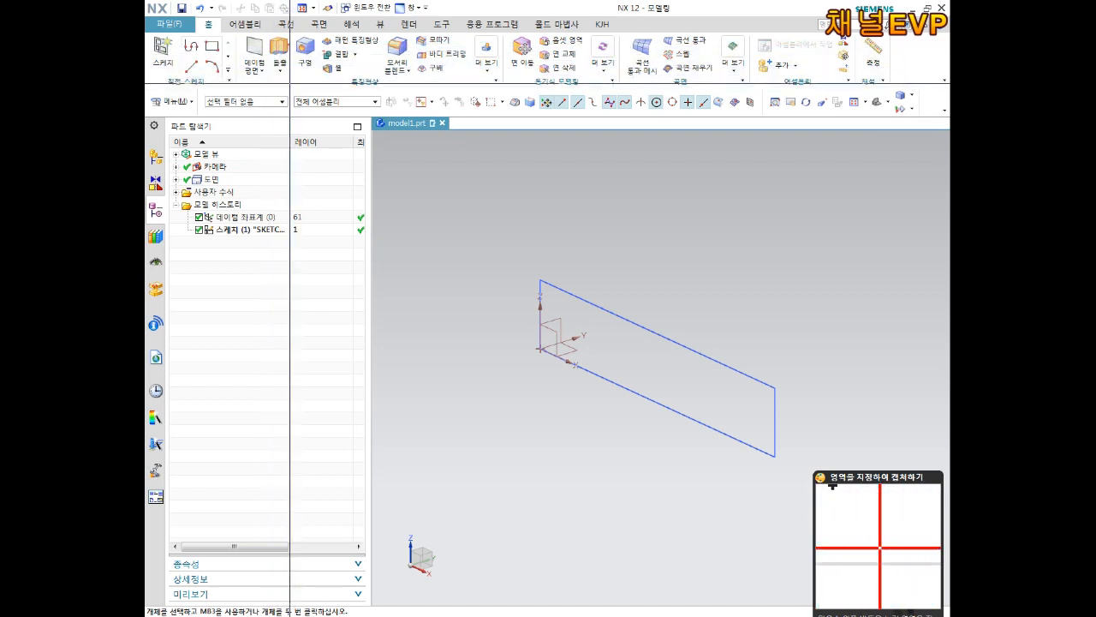
{"action": "key", "text": "Escape"}
Step: Start a Revolve and select the four rectangle edges as its section using the connected curves rule
{"action": "left_click", "coordinate": [280, 71]}
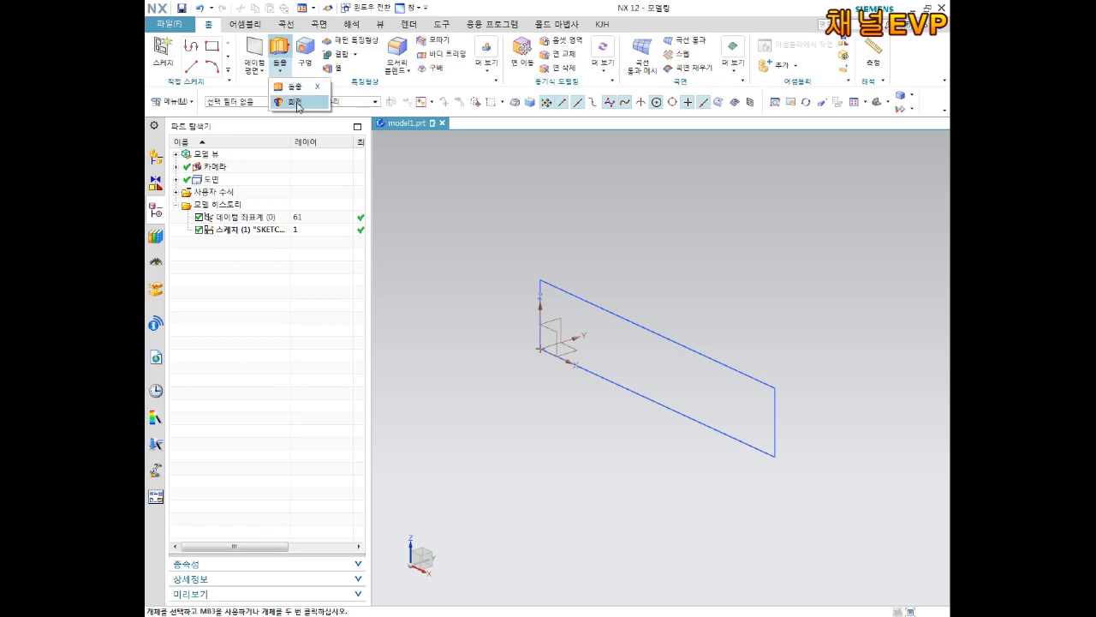
{"action": "left_click", "coordinate": [297, 103]}
{"action": "left_click_drag", "start_coordinate": [326, 125], "coordinate": [313, 147]}
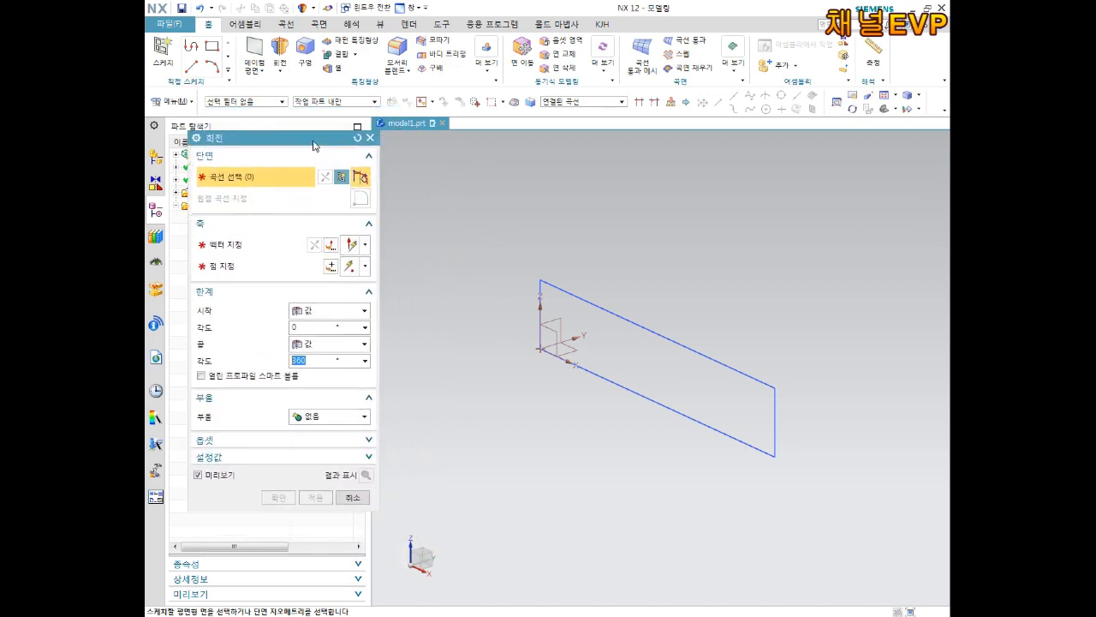
{"action": "left_click", "coordinate": [622, 311]}
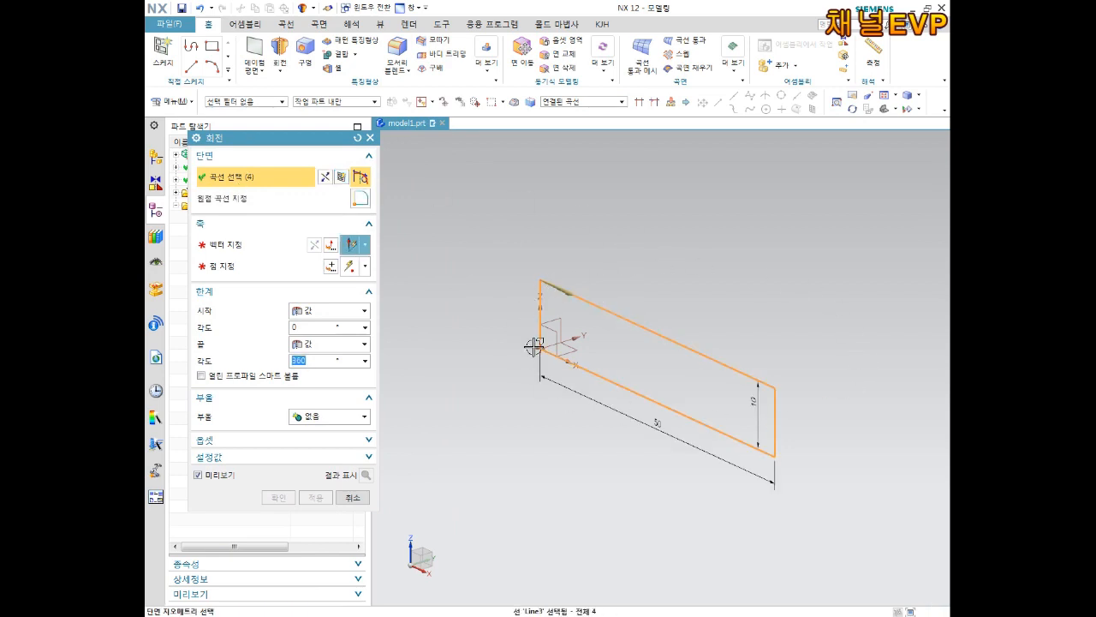
{"action": "scroll", "coordinate": [544, 313], "scroll_direction": "up", "scroll_amount": 1}
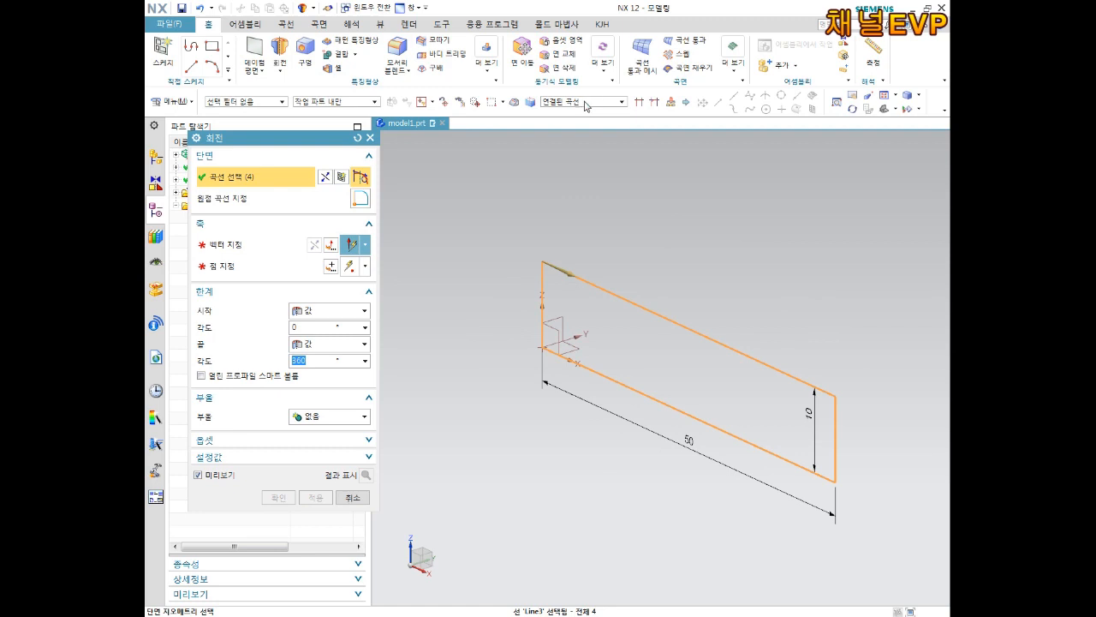
{"action": "key", "text": "ctrl+shift+c"}
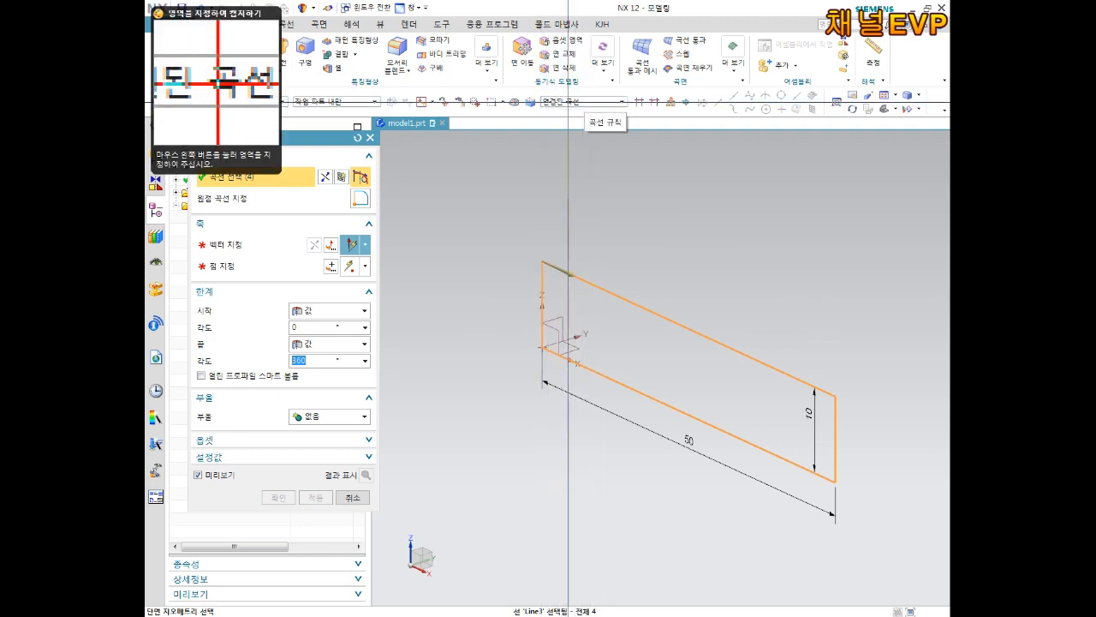
{"action": "key", "text": "Escape"}
{"action": "left_click", "coordinate": [587, 102]}
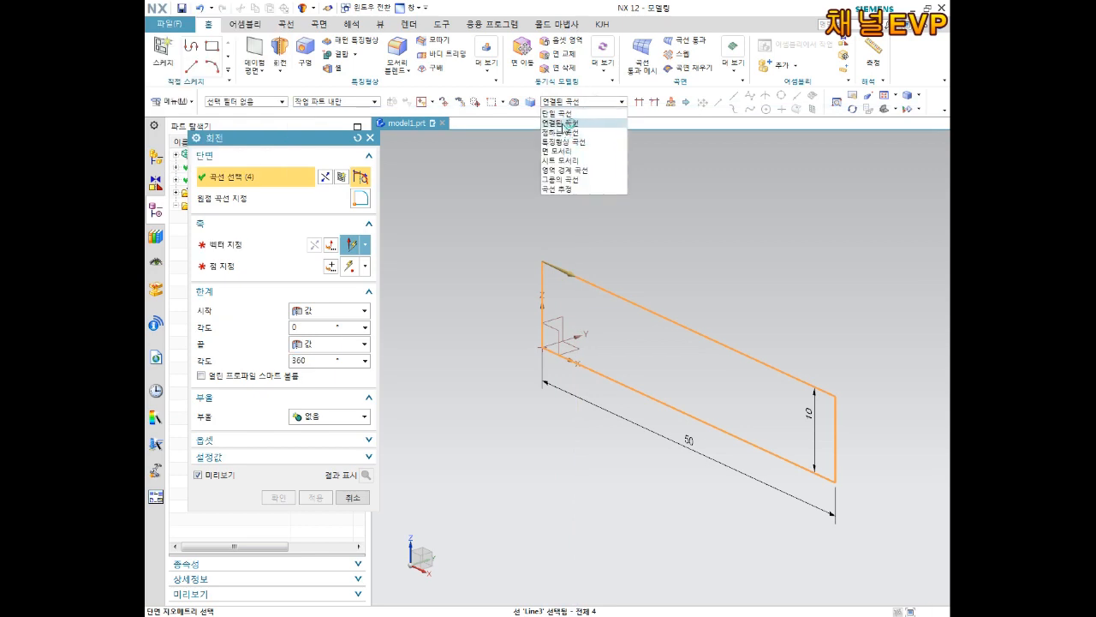
{"action": "left_click", "coordinate": [561, 124]}
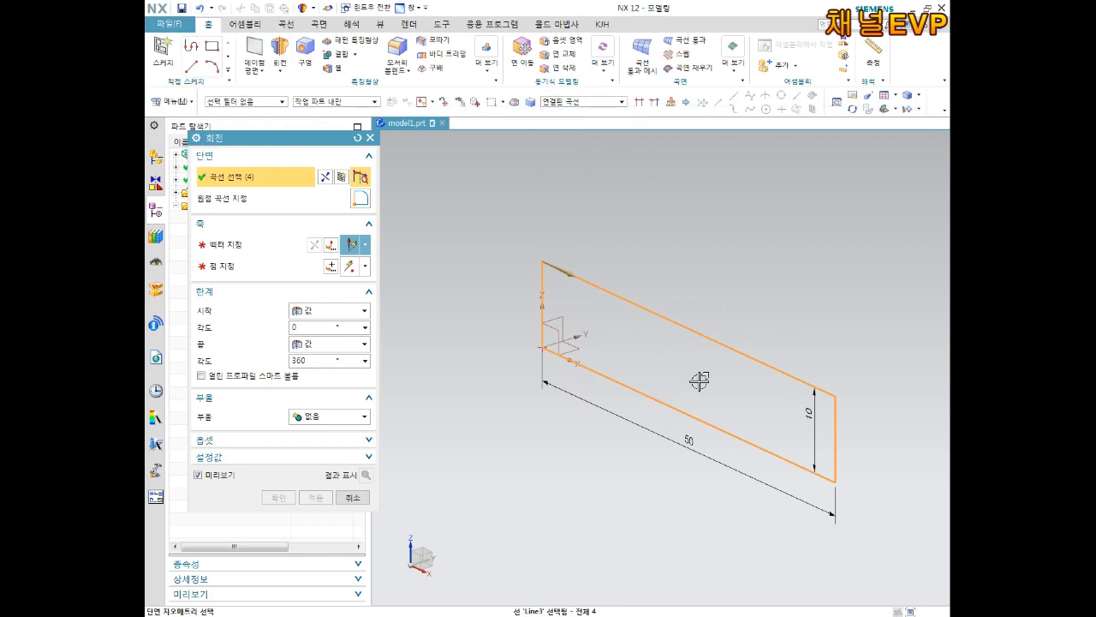
Step: Use the rectangle's lower edge as the rotation axis of the revolve
{"action": "left_click", "coordinate": [240, 248]}
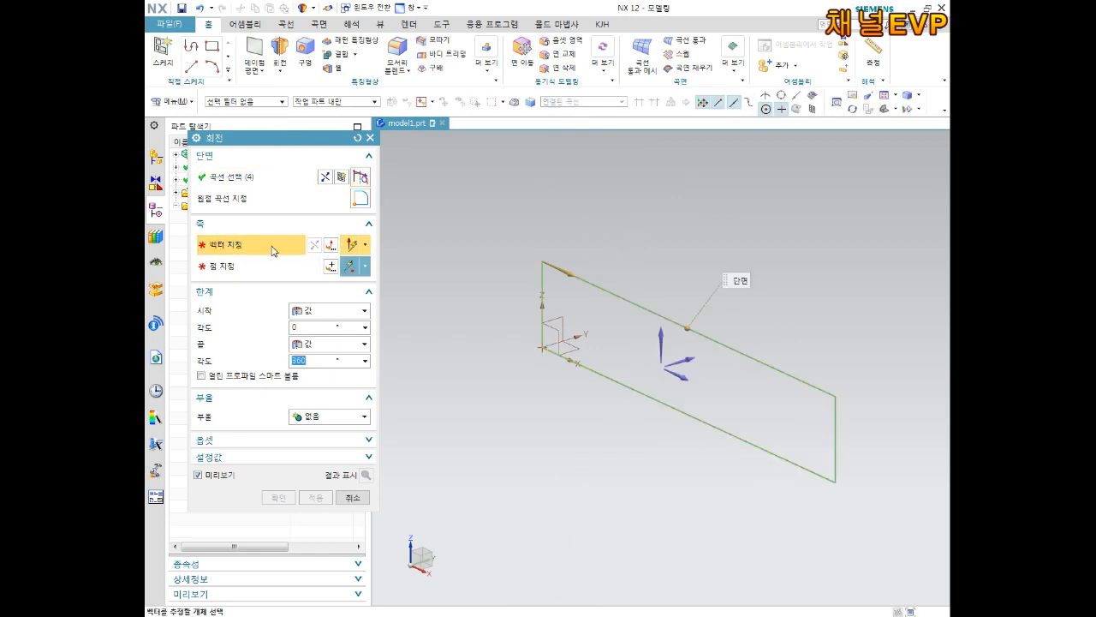
{"action": "left_click", "coordinate": [615, 383]}
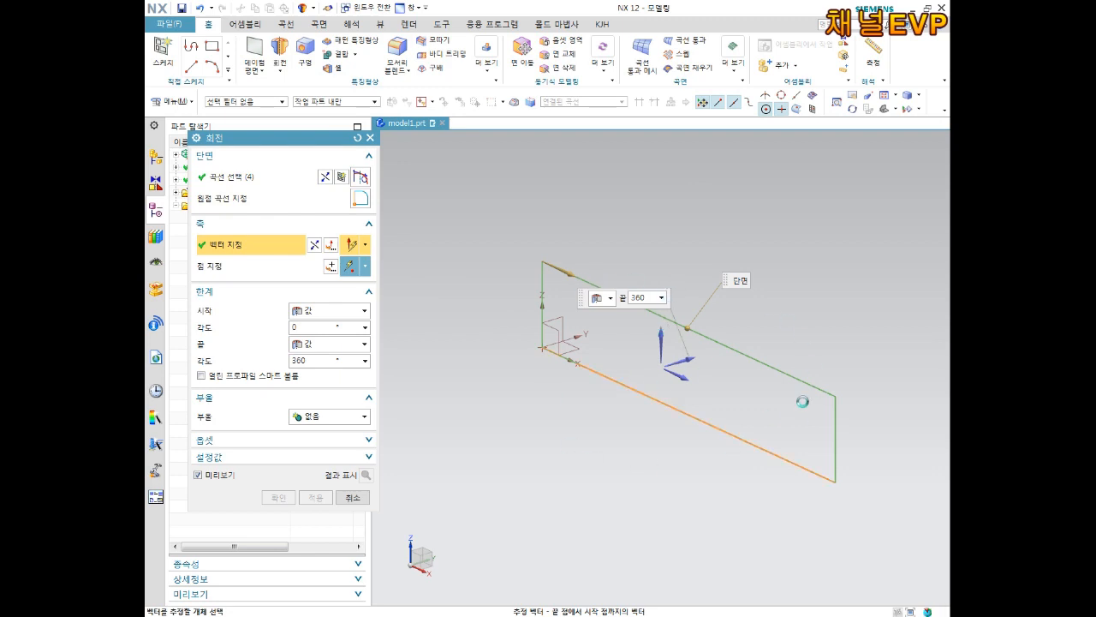
{"action": "scroll", "coordinate": [771, 407], "scroll_direction": "down", "scroll_amount": 3}
{"action": "scroll", "coordinate": [817, 446], "scroll_direction": "up", "scroll_amount": 2}
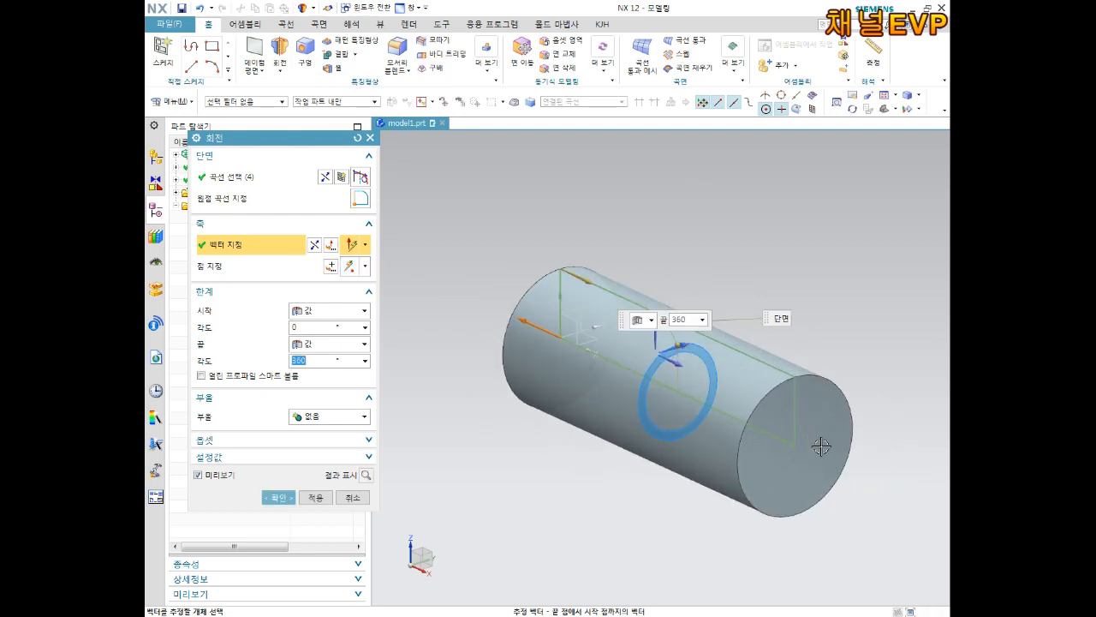
{"action": "scroll", "coordinate": [736, 417], "scroll_direction": "up", "scroll_amount": 1}
{"action": "scroll", "coordinate": [699, 393], "scroll_direction": "down", "scroll_amount": 2}
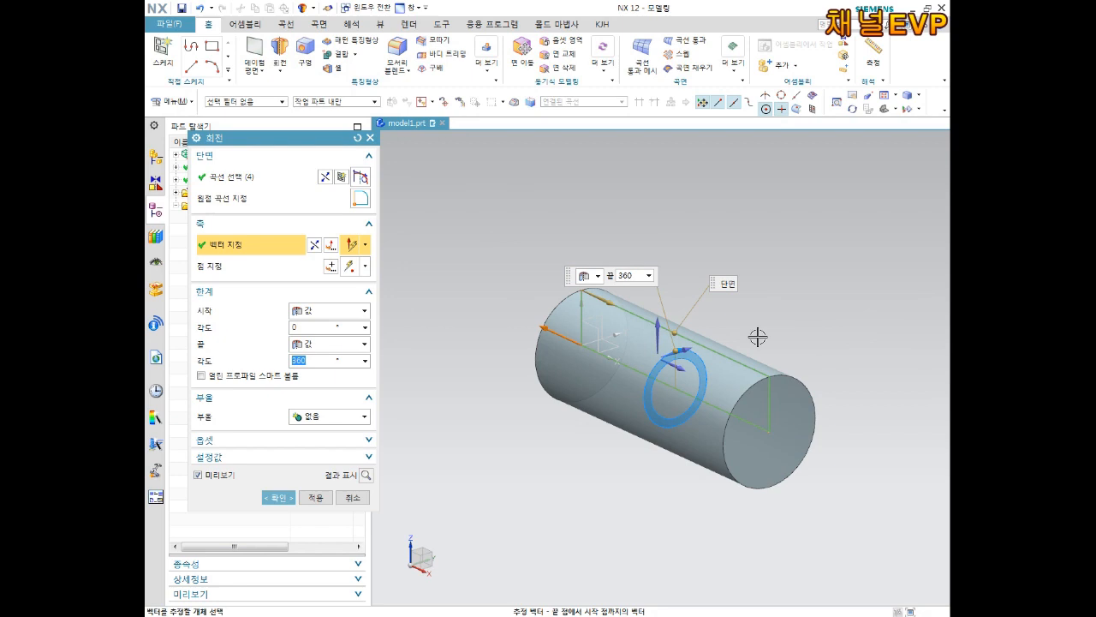
Step: Set the revolve's end angle to 50°
{"action": "left_click", "coordinate": [315, 327]}
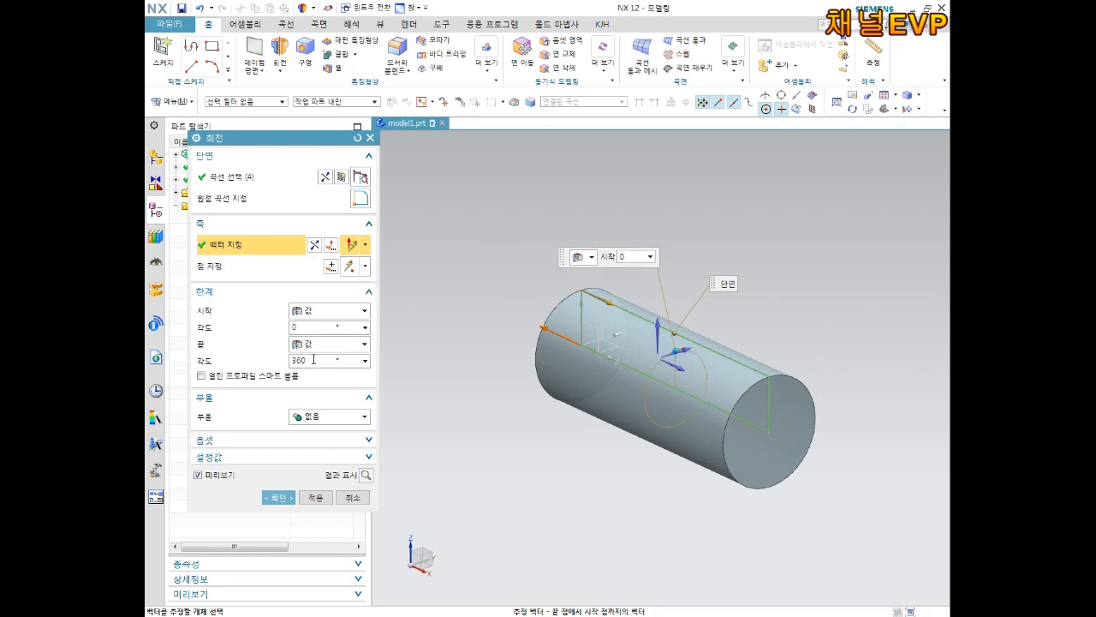
{"action": "left_click", "coordinate": [314, 360]}
{"action": "left_click", "coordinate": [307, 328]}
{"action": "left_click", "coordinate": [315, 361]}
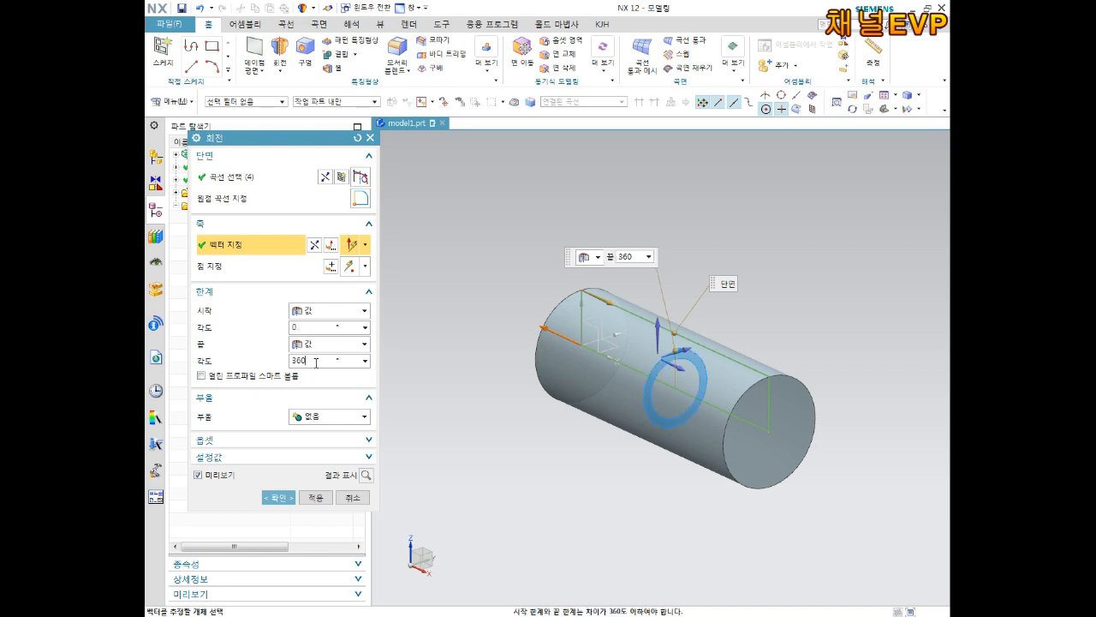
{"action": "type", "text": "5"}
{"action": "key", "text": "Return"}
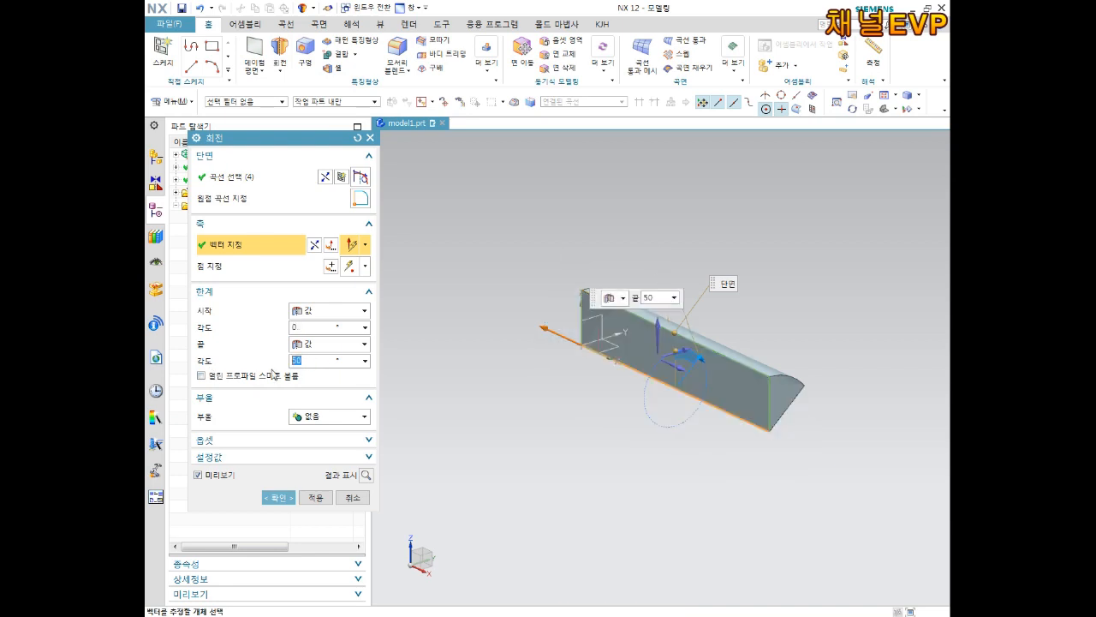
Step: Set the revolve's start angle to -50°
{"action": "left_click", "coordinate": [306, 327]}
{"action": "type", "text": "-5"}
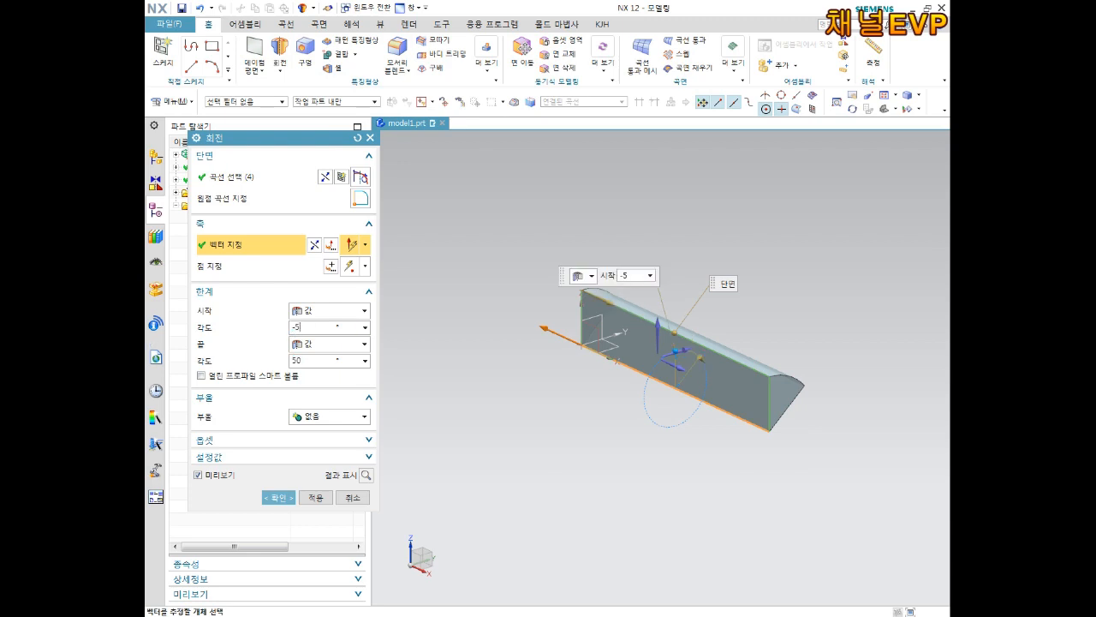
{"action": "type", "text": "0"}
{"action": "key", "text": "Return"}
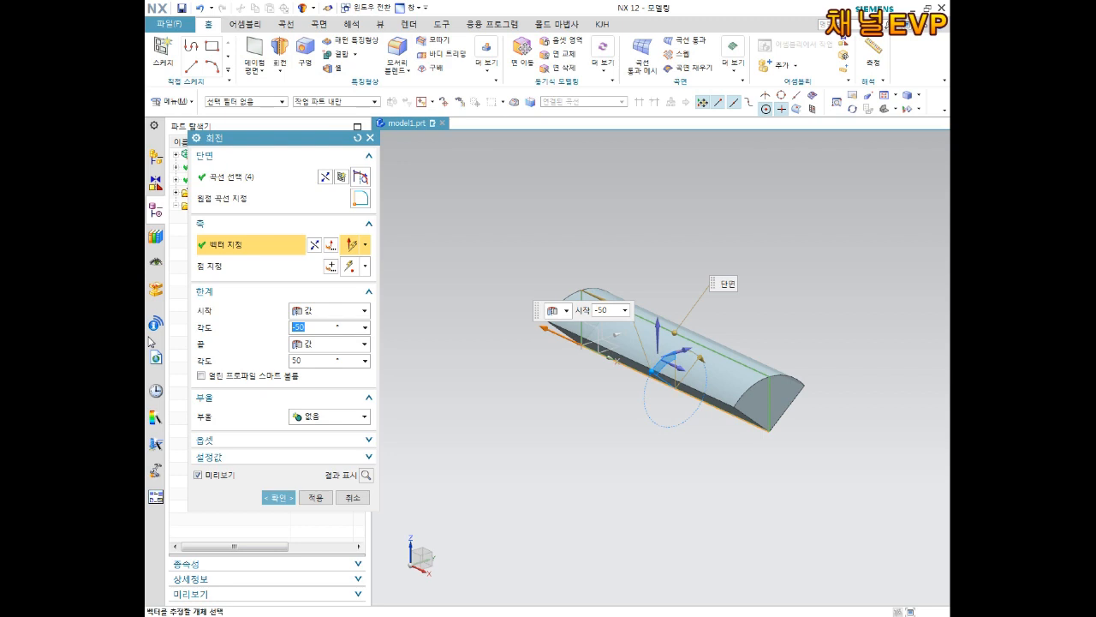
{"action": "mouse_move", "coordinate": [702, 403]}
{"action": "middle_mouse_down"}
{"action": "mouse_move", "coordinate": [673, 397]}
{"action": "mouse_move", "coordinate": [697, 362]}
{"action": "mouse_move", "coordinate": [684, 368]}
{"action": "mouse_move", "coordinate": [706, 390]}
{"action": "middle_mouse_up"}
{"action": "scroll", "coordinate": [680, 358], "scroll_direction": "up", "scroll_amount": 4}
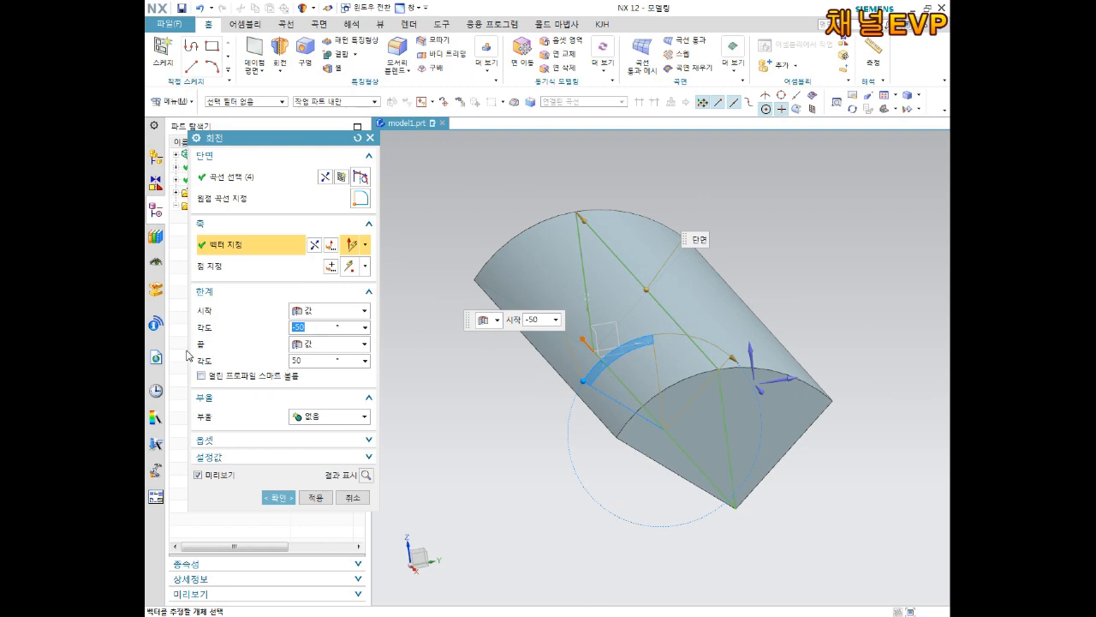
Step: Set the revolve's start angle to 0° and its end angle to 90°
{"action": "type", "text": "0"}
{"action": "key", "text": "Return"}
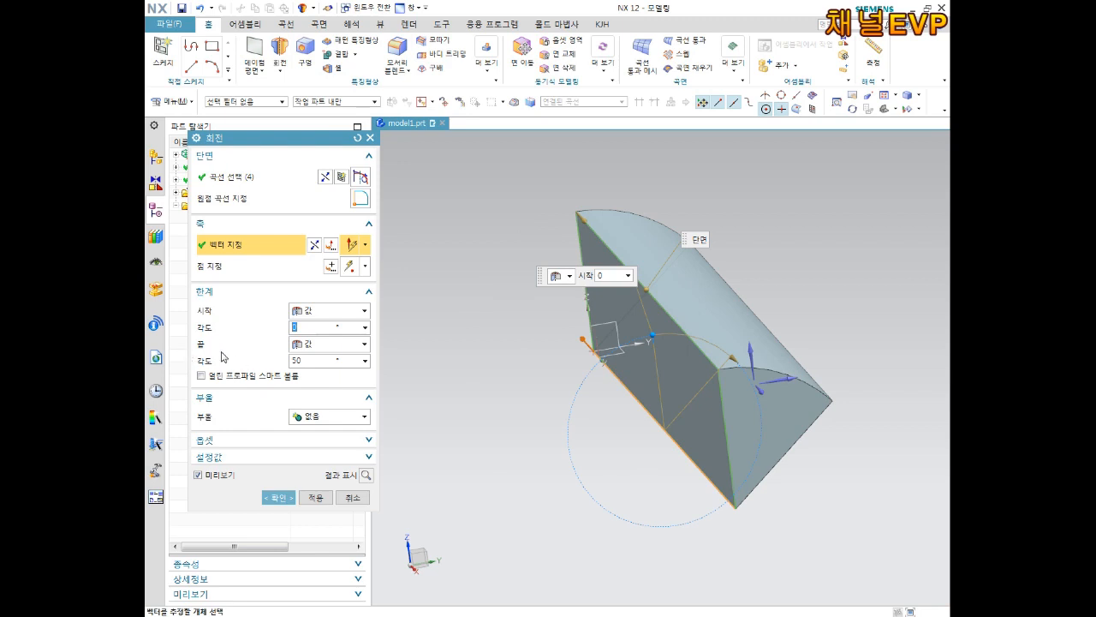
{"action": "left_click", "coordinate": [306, 361]}
{"action": "type", "text": "90"}
{"action": "key", "text": "Return"}
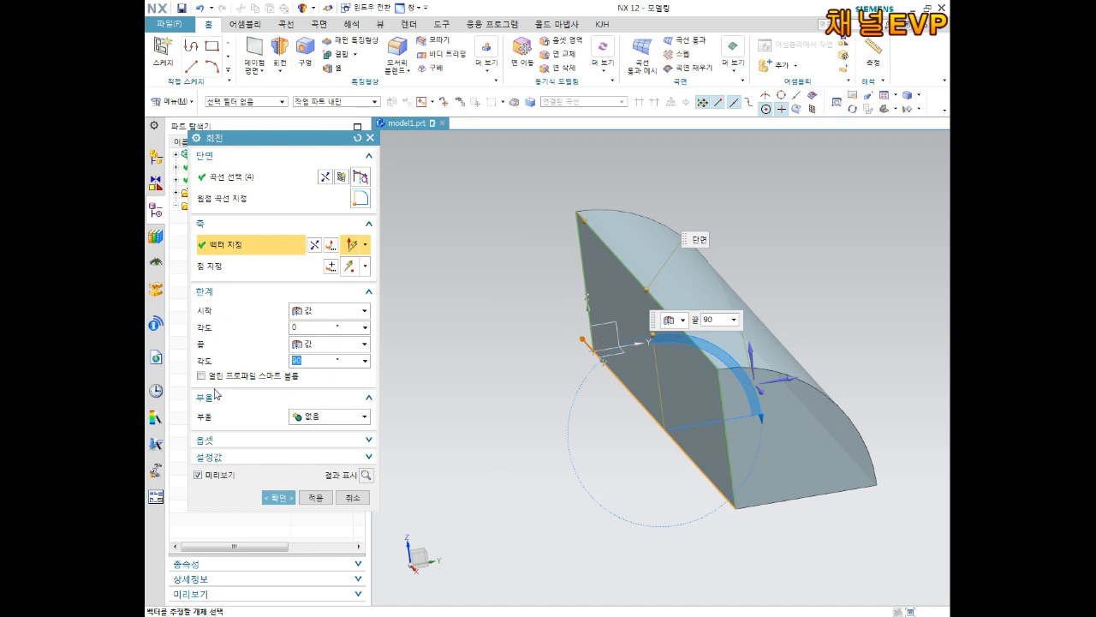
Step: Try revolve end angles of 180° and 270° in the preview
{"action": "type", "text": "180"}
{"action": "key", "text": "Return"}
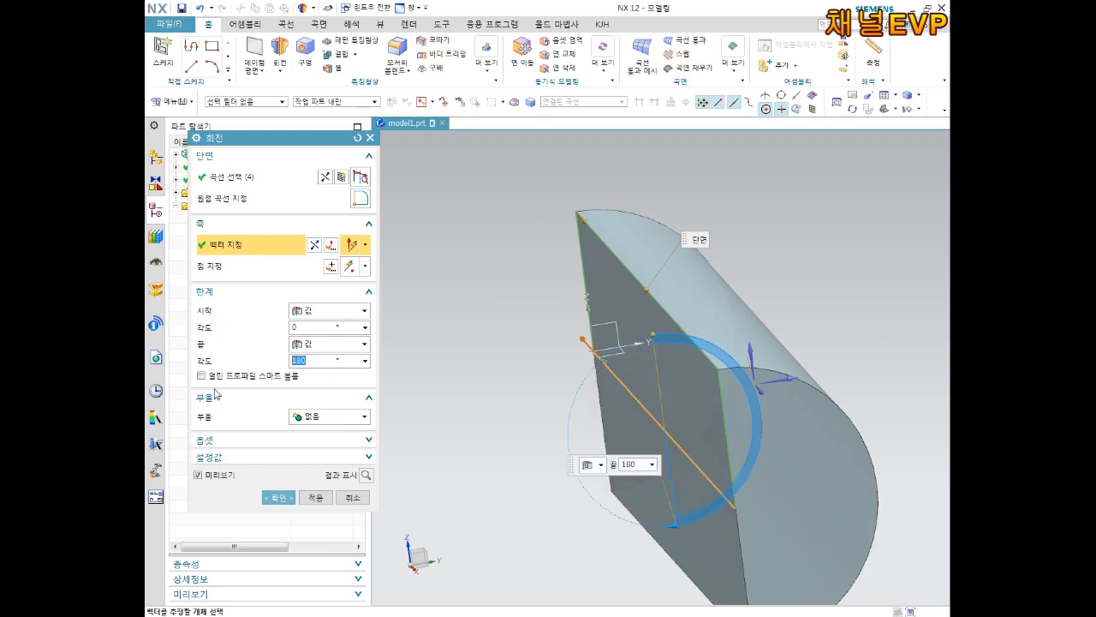
{"action": "scroll", "coordinate": [555, 448], "scroll_direction": "down", "scroll_amount": 2}
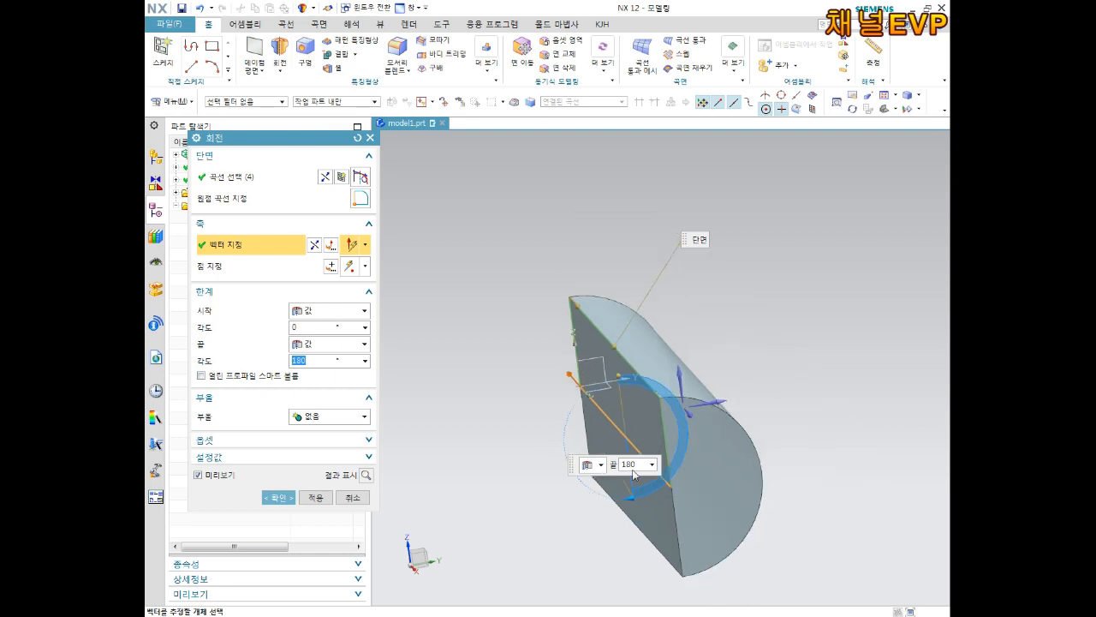
{"action": "middle_click_drag", "start_coordinate": [645, 472], "coordinate": [702, 396], "text": "shift"}
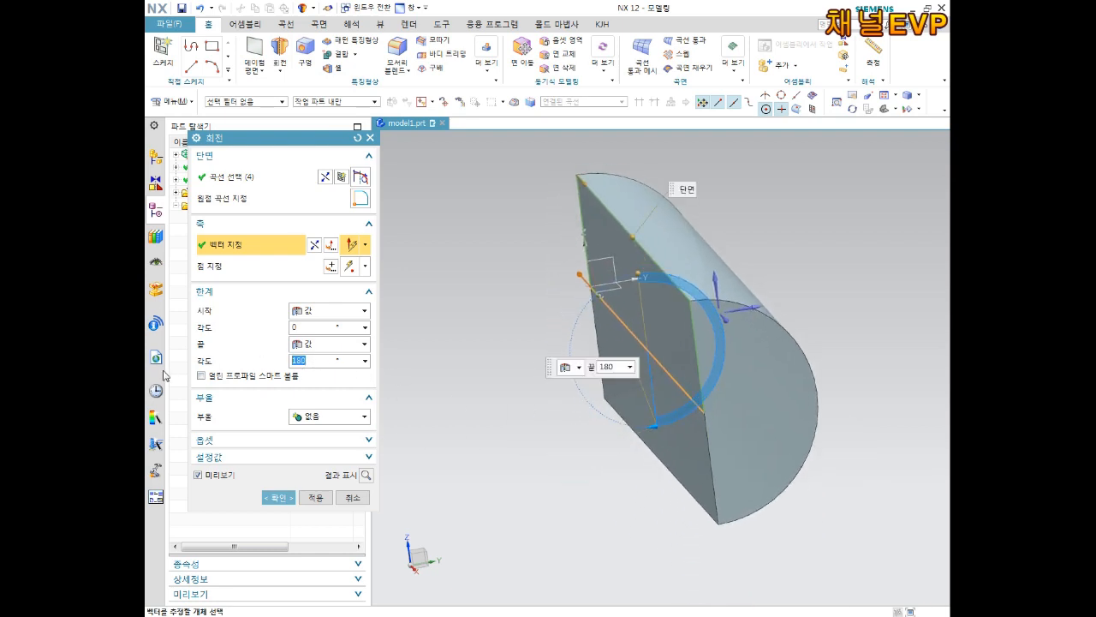
{"action": "type", "text": "270"}
{"action": "key", "text": "Return"}
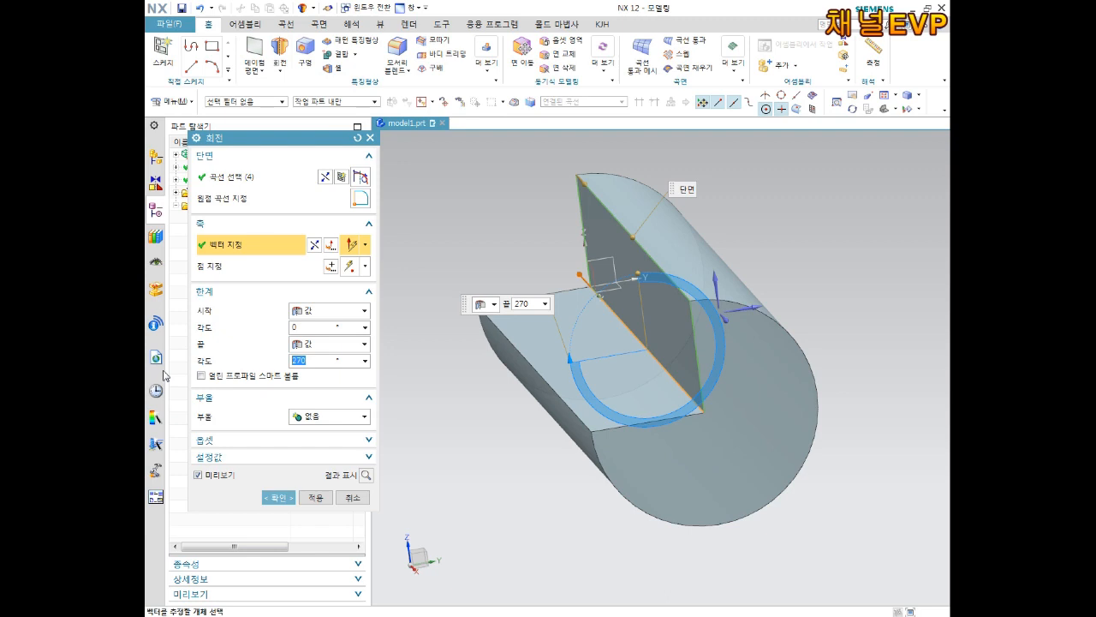
Step: Set the revolve's end angle to 360° and create the solid
{"action": "type", "text": "0"}
{"action": "key", "text": "Return"}
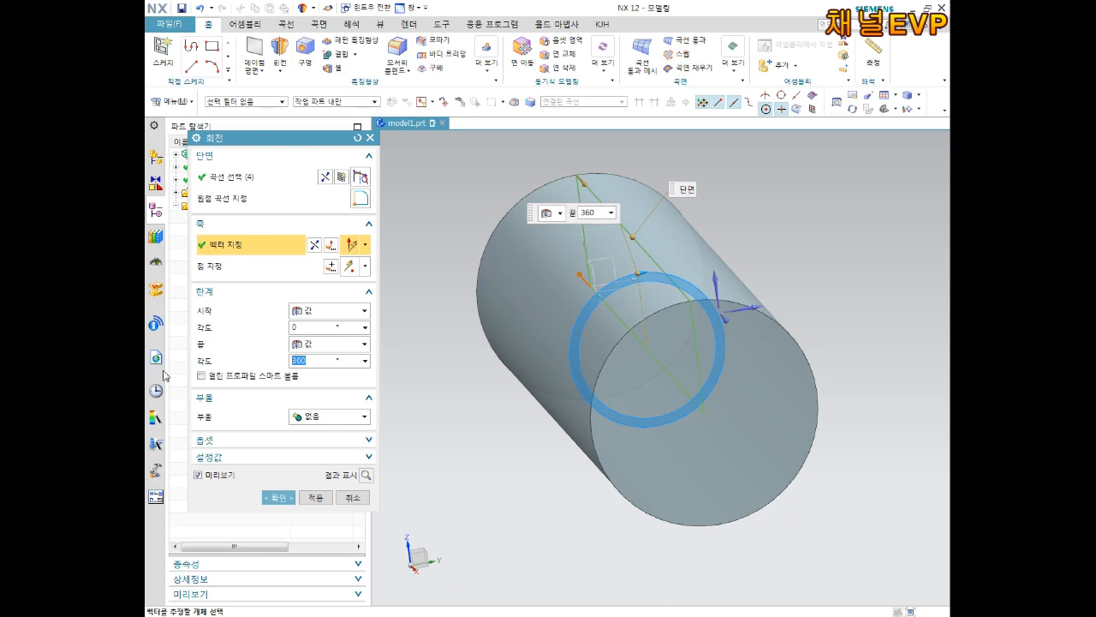
{"action": "left_click", "coordinate": [278, 497]}
Step: Delete the revolved cylinder feature, keeping the rectangle sketch
{"action": "middle_click_drag", "start_coordinate": [514, 377], "coordinate": [578, 403]}
{"action": "scroll", "coordinate": [578, 402], "scroll_direction": "down", "scroll_amount": 1}
{"action": "scroll", "coordinate": [578, 403], "scroll_direction": "down", "scroll_amount": 2}
{"action": "scroll", "coordinate": [555, 369], "scroll_direction": "up", "scroll_amount": 1}
{"action": "left_click", "coordinate": [613, 354]}
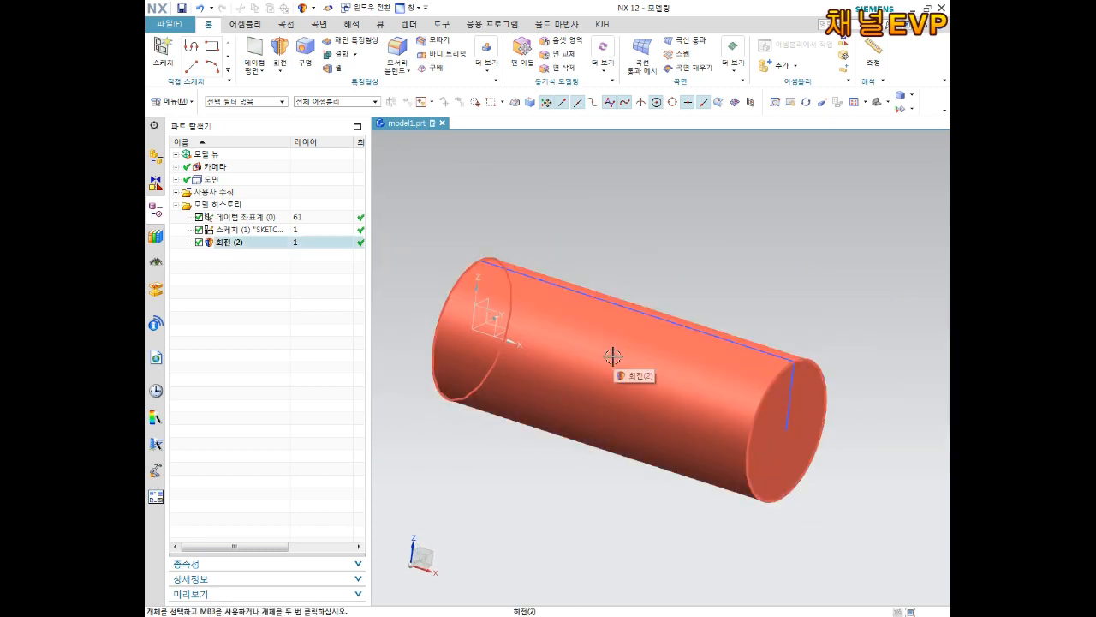
{"action": "scroll", "coordinate": [715, 338], "scroll_direction": "down", "scroll_amount": 2}
{"action": "scroll", "coordinate": [659, 341], "scroll_direction": "up", "scroll_amount": 2}
{"action": "middle_click_drag", "start_coordinate": [663, 352], "coordinate": [676, 336], "text": "shift"}
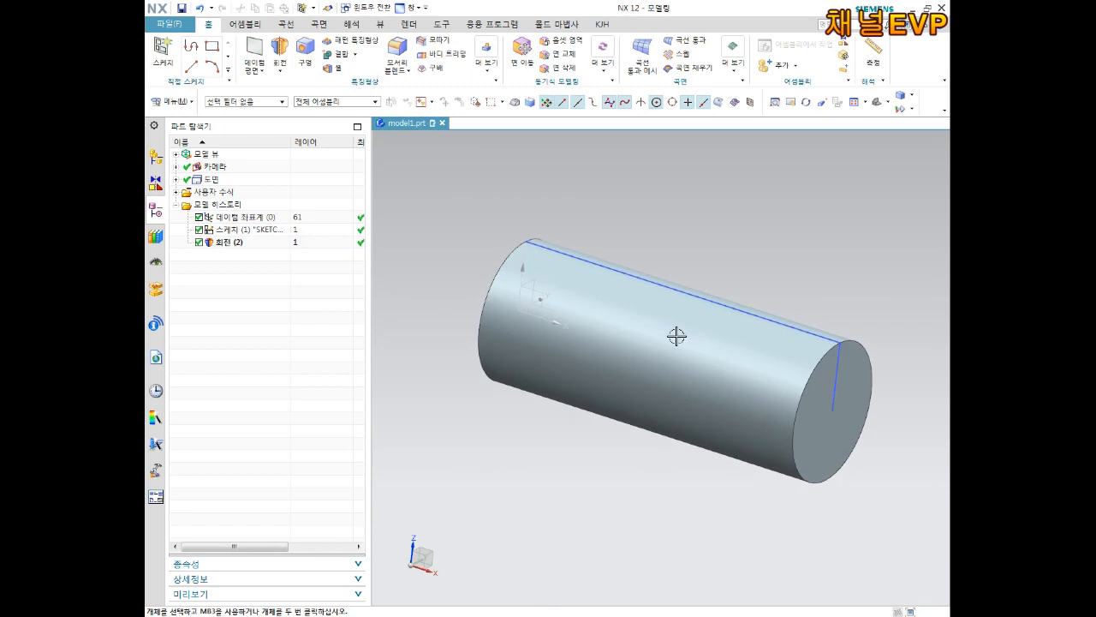
{"action": "left_click", "coordinate": [238, 244]}
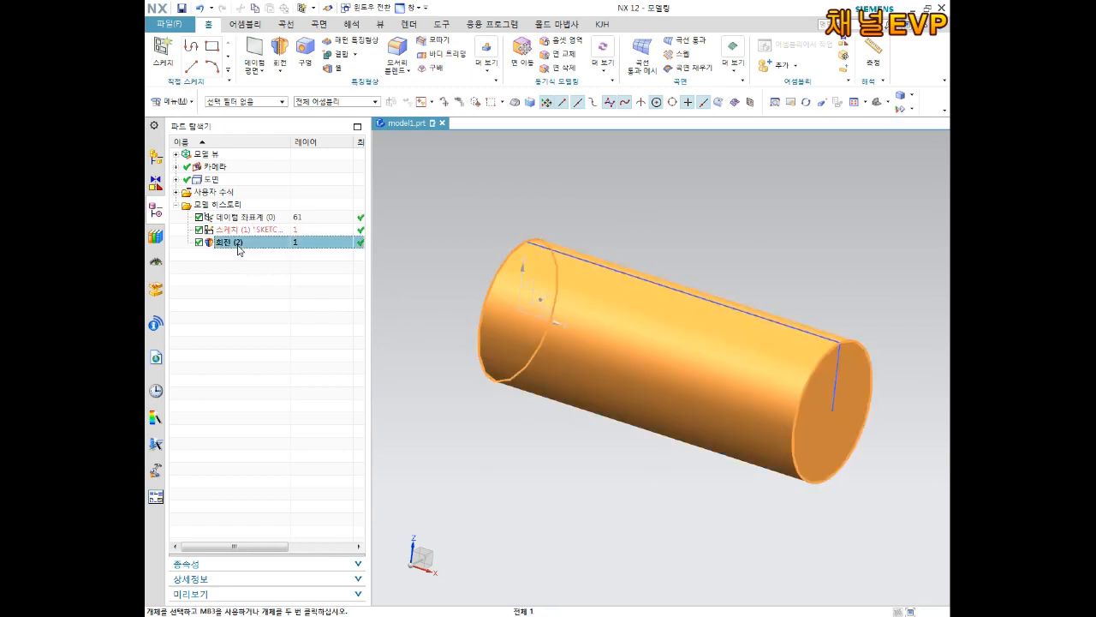
{"action": "key", "text": "Delete"}
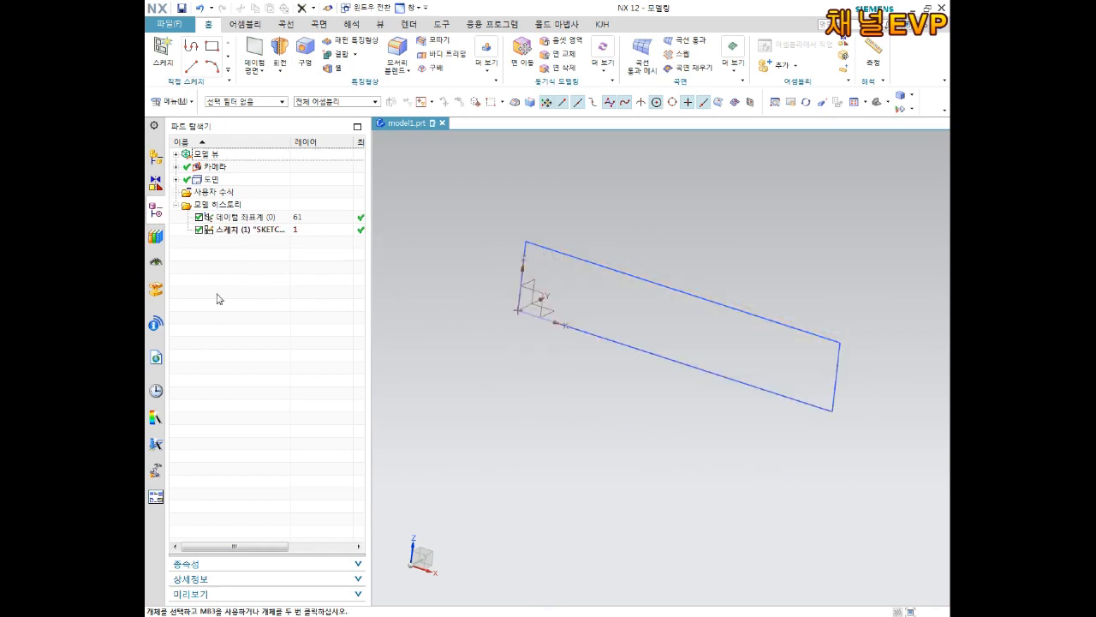
Step: Reopen the rectangle sketch for editing
{"action": "mouse_move", "coordinate": [691, 346]}
{"action": "middle_mouse_down"}
{"action": "mouse_move", "coordinate": [680, 291]}
{"action": "mouse_move", "coordinate": [705, 342]}
{"action": "mouse_move", "coordinate": [765, 374]}
{"action": "mouse_move", "coordinate": [704, 340]}
{"action": "mouse_move", "coordinate": [634, 343]}
{"action": "middle_mouse_up"}
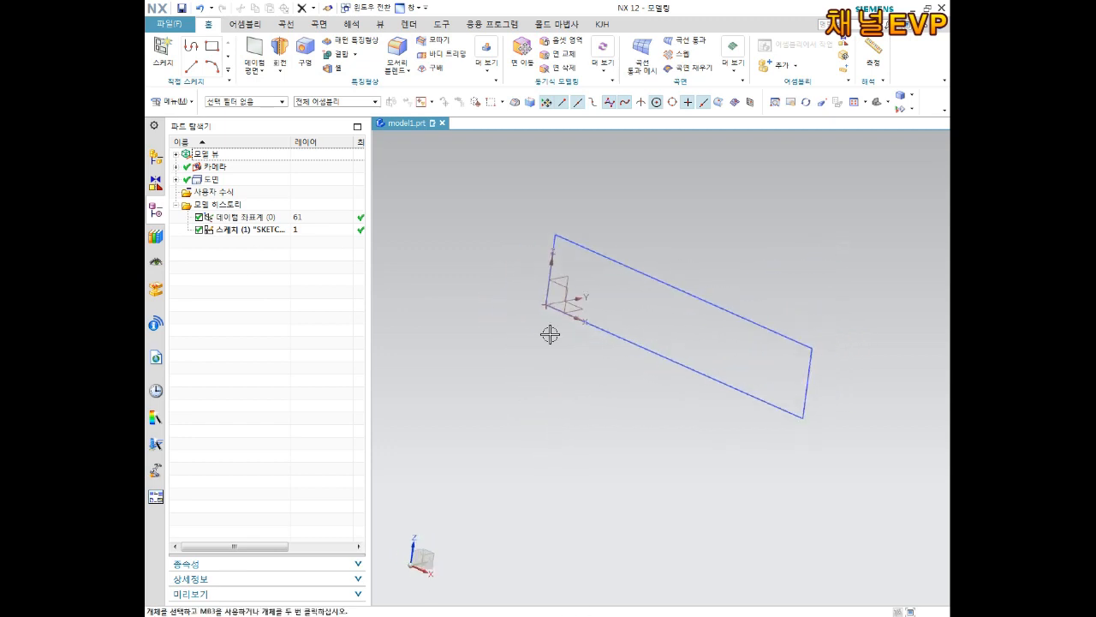
{"action": "left_click", "coordinate": [247, 229]}
{"action": "right_click", "coordinate": [246, 231]}
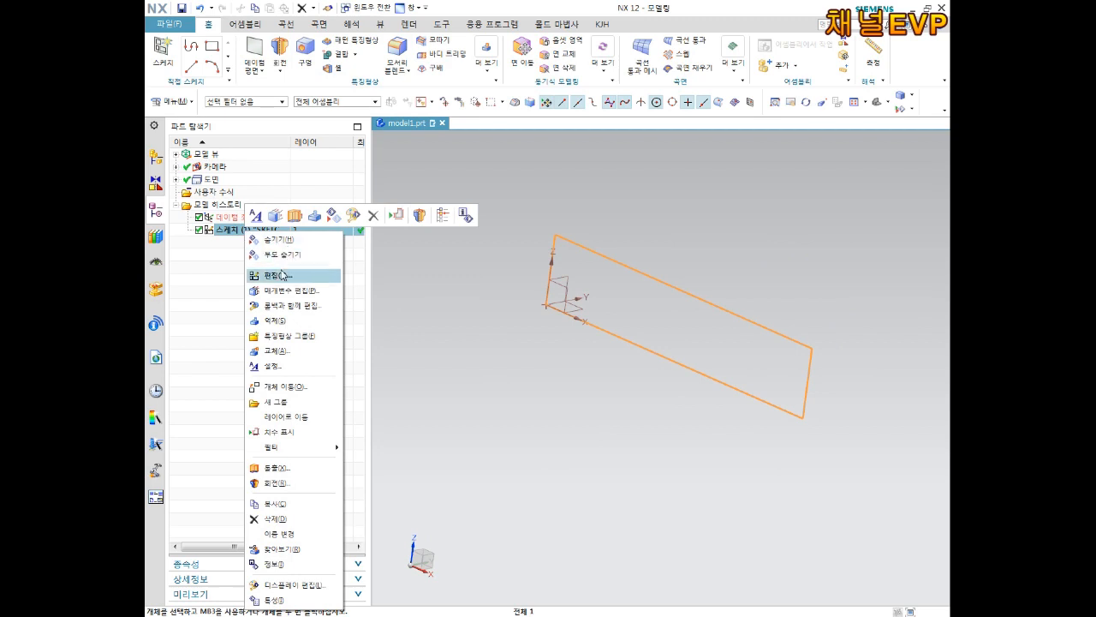
{"action": "left_click", "coordinate": [282, 277]}
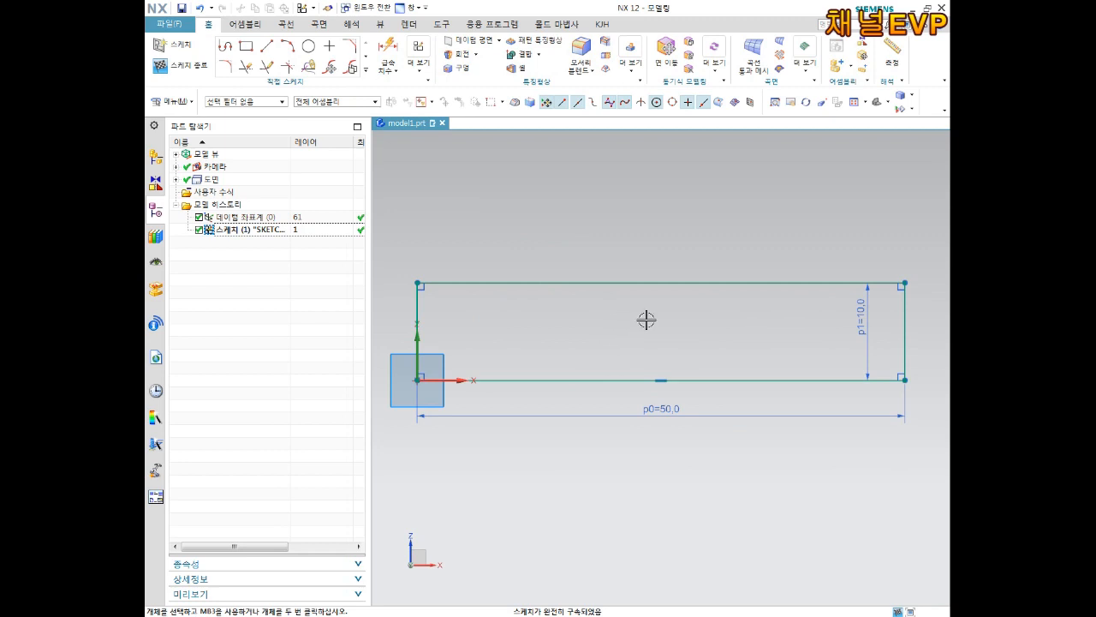
Step: Draw a horizontal line about 15 mm below the rectangle's lower edge, extending slightly past both of its ends
{"action": "scroll", "coordinate": [641, 387], "scroll_direction": "down", "scroll_amount": 4}
{"action": "scroll", "coordinate": [669, 462], "scroll_direction": "up", "scroll_amount": 3}
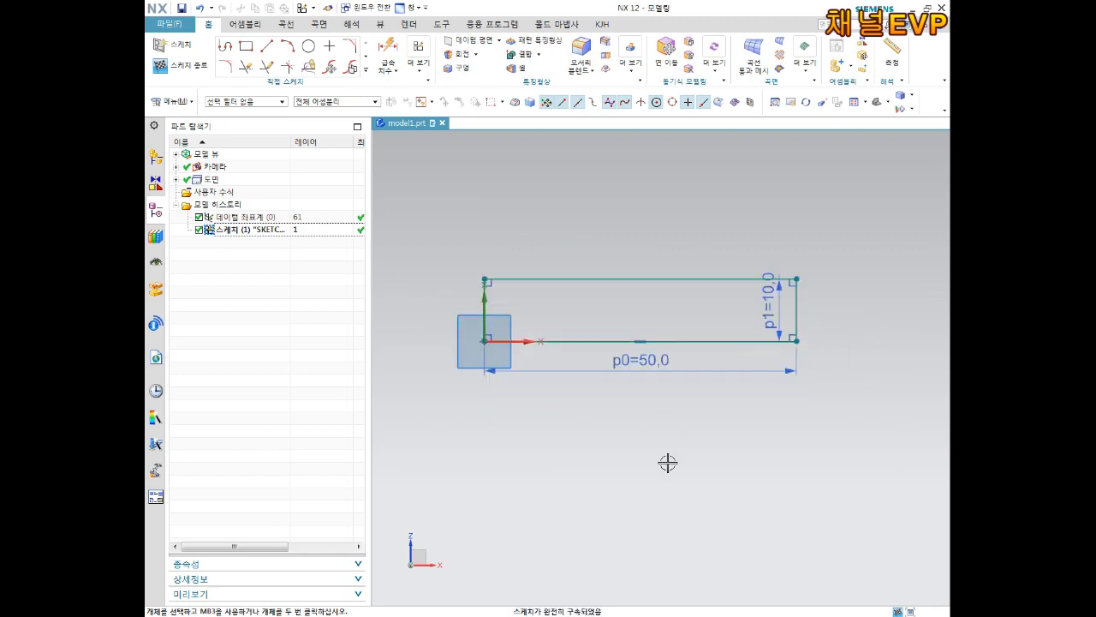
{"action": "left_click", "coordinate": [267, 45]}
{"action": "left_click", "coordinate": [417, 419]}
{"action": "left_click", "coordinate": [873, 421]}
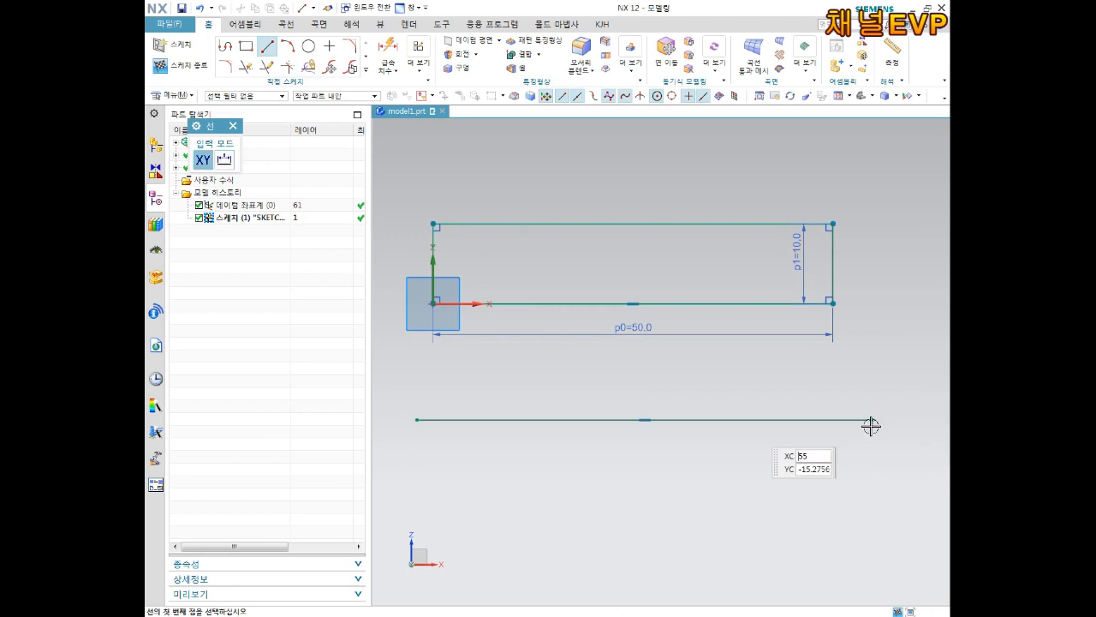
{"action": "key", "text": "Escape"}
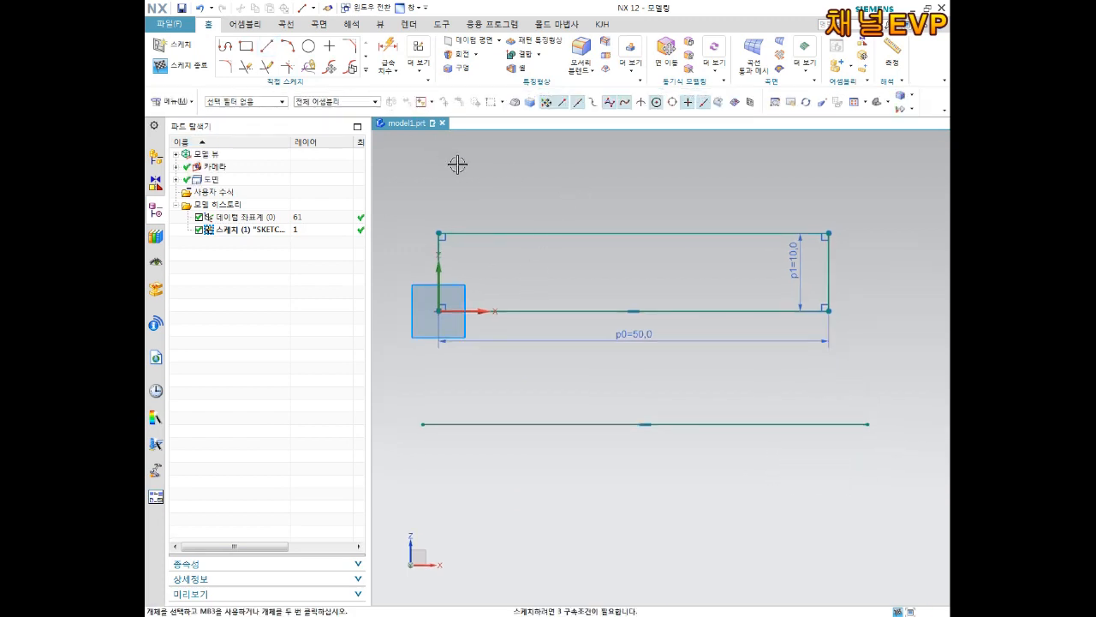
Step: Dimension the vertical distance between the rectangle's lower edge and the separate line at 15 mm and finish the sketch
{"action": "key", "text": "d"}
{"action": "left_click", "coordinate": [737, 305]}
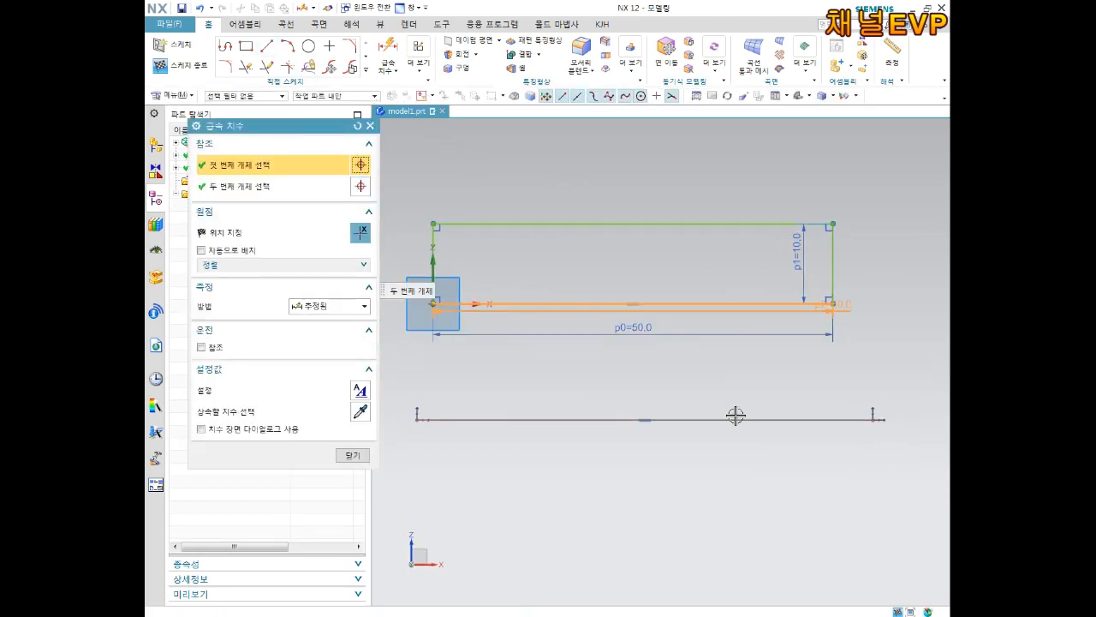
{"action": "left_click", "coordinate": [735, 418]}
{"action": "left_click", "coordinate": [717, 375]}
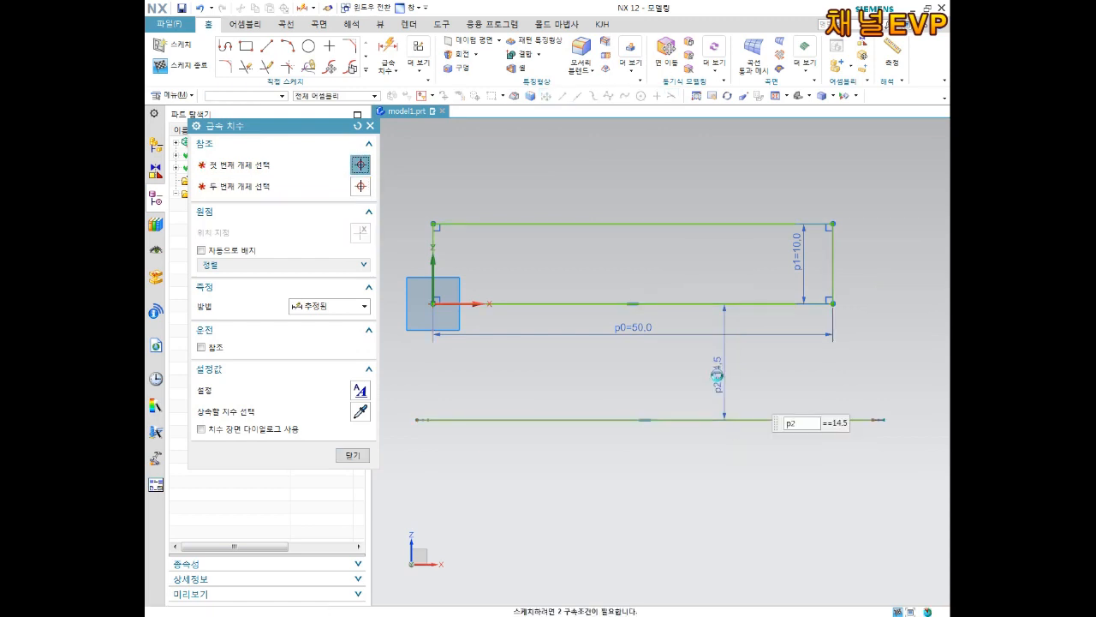
{"action": "type", "text": "15"}
{"action": "key", "text": "Return"}
{"action": "key", "text": "Escape"}
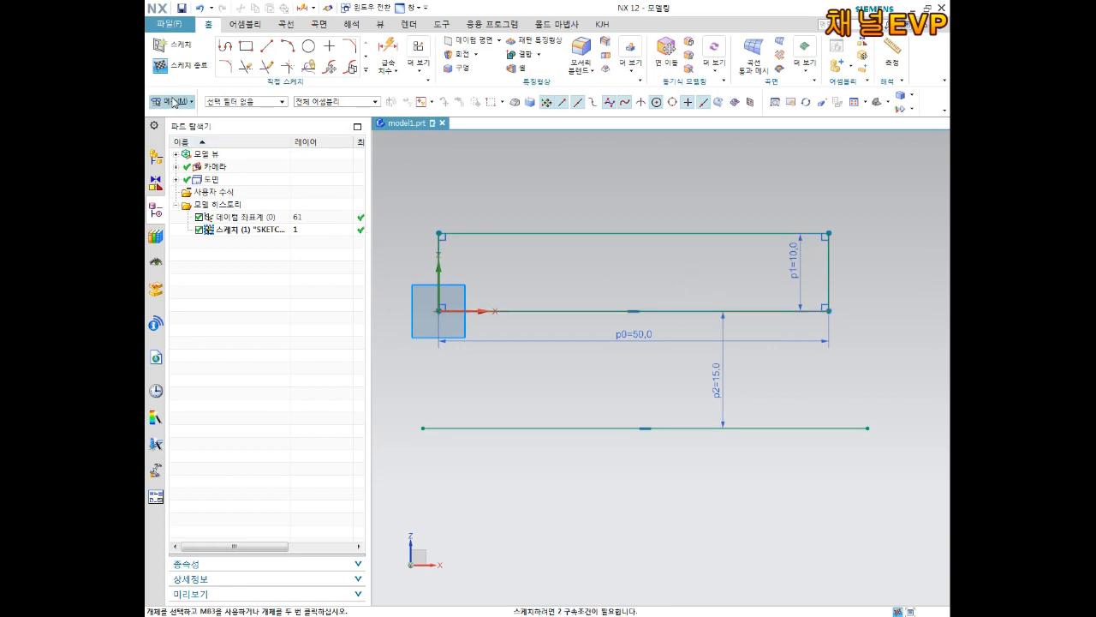
{"action": "left_click", "coordinate": [178, 66]}
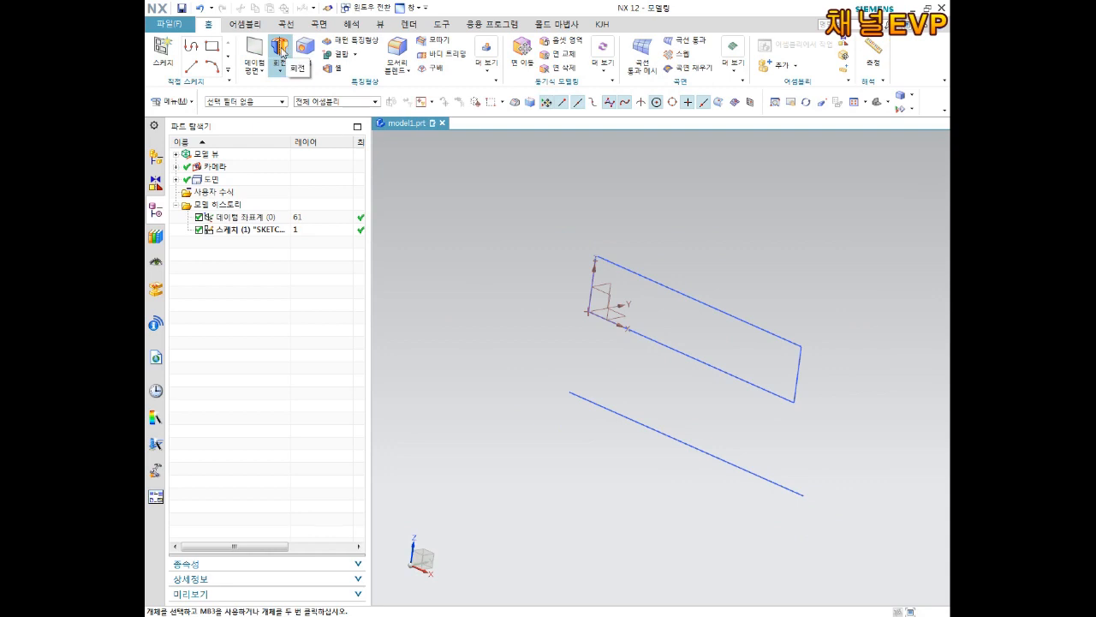
Step: Revolve the rectangle from 0° to 360° about the separate line below it to create a hollow cylinder
{"action": "left_click", "coordinate": [281, 53]}
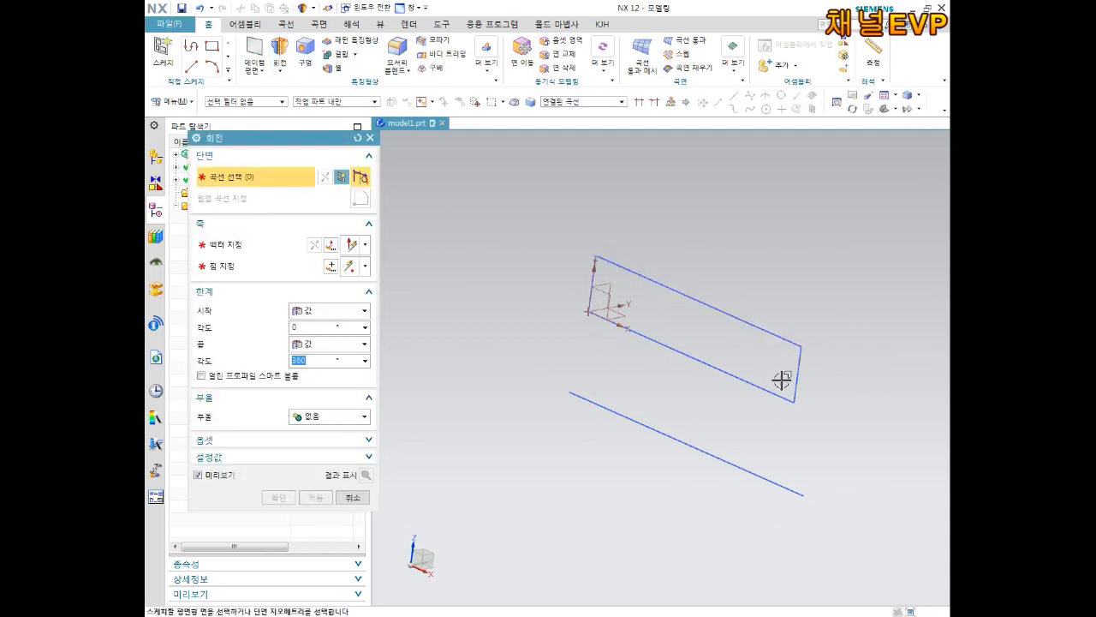
{"action": "left_click", "coordinate": [731, 313]}
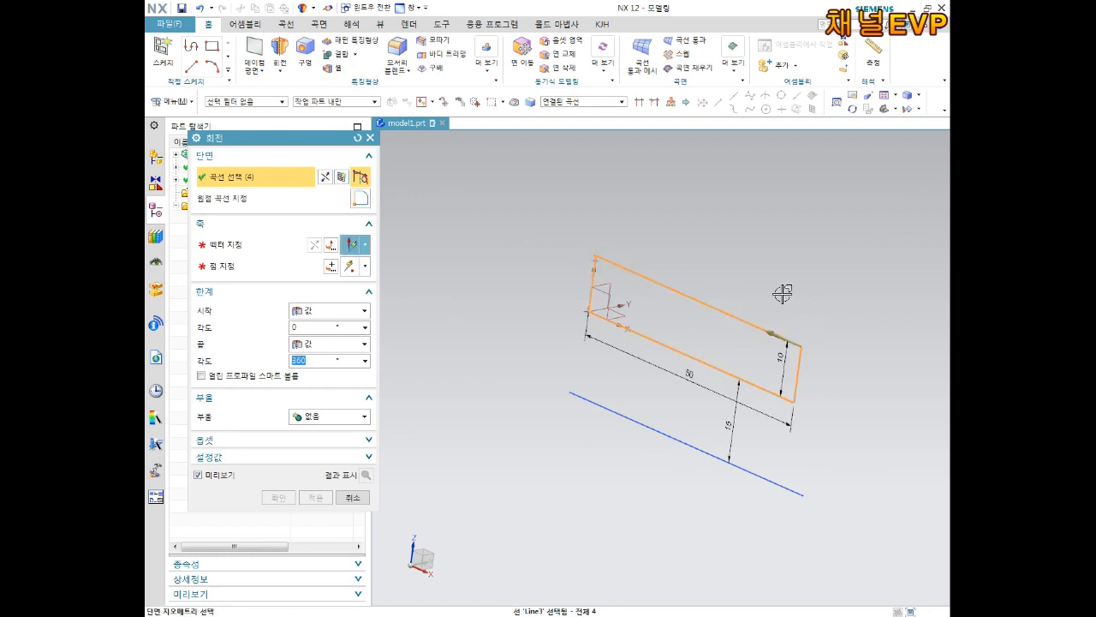
{"action": "left_click", "coordinate": [239, 253]}
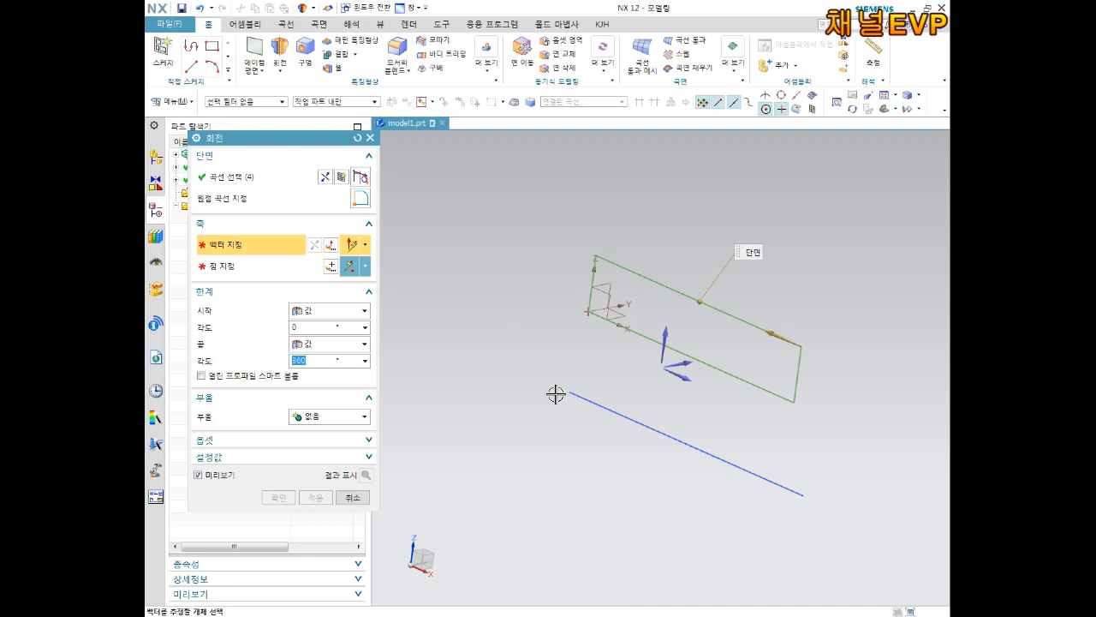
{"action": "left_click", "coordinate": [631, 421]}
{"action": "middle_click_drag", "start_coordinate": [691, 386], "coordinate": [641, 430]}
{"action": "left_click", "coordinate": [293, 495]}
Step: Reopen the hollow cylinder's revolve feature for editing, deselect its section curves and reselect the rectangle as the section
{"action": "scroll", "coordinate": [753, 446], "scroll_direction": "down", "scroll_amount": 3}
{"action": "scroll", "coordinate": [699, 434], "scroll_direction": "up", "scroll_amount": 3}
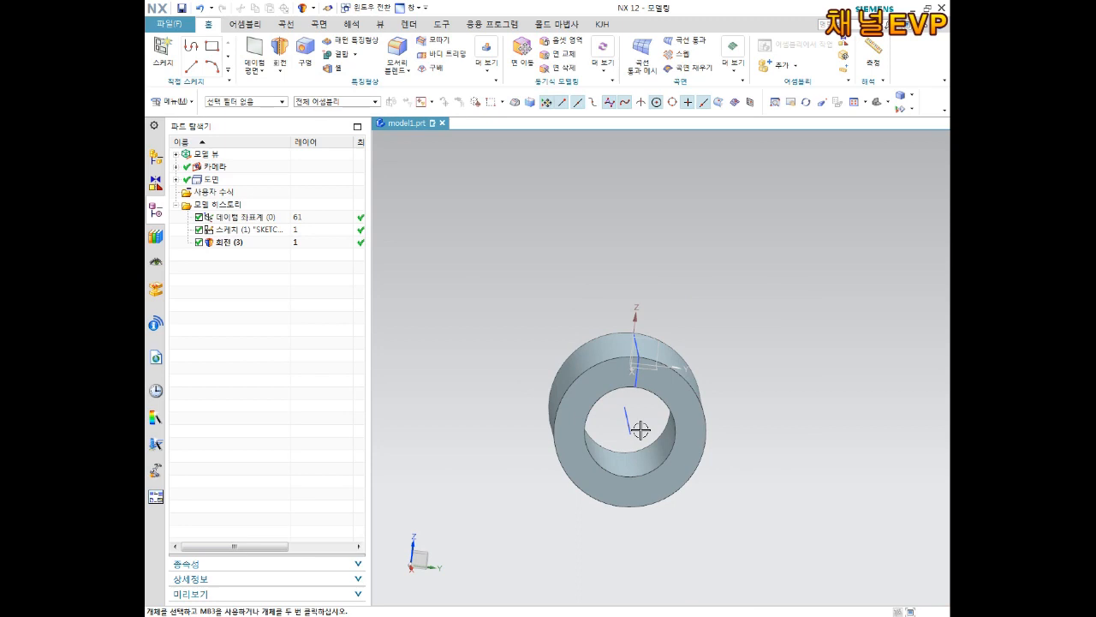
{"action": "scroll", "coordinate": [644, 460], "scroll_direction": "down", "scroll_amount": 3}
{"action": "middle_click_drag", "start_coordinate": [644, 460], "coordinate": [677, 485]}
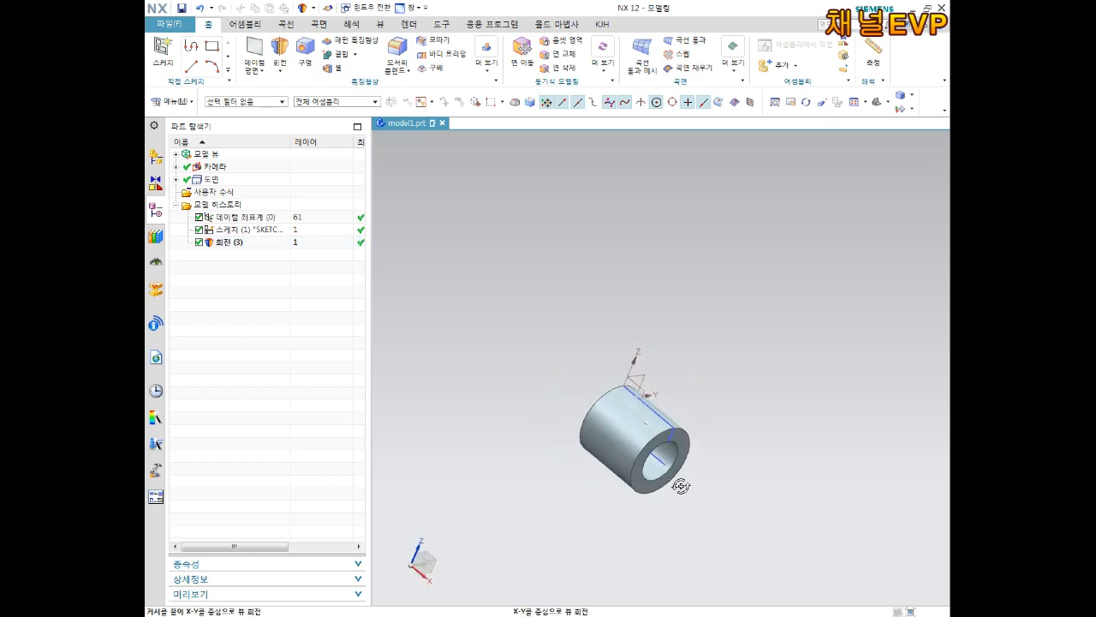
{"action": "scroll", "coordinate": [617, 448], "scroll_direction": "up", "scroll_amount": 5}
{"action": "mouse_move", "coordinate": [617, 448]}
{"action": "middle_mouse_down"}
{"action": "mouse_move", "coordinate": [714, 453]}
{"action": "mouse_move", "coordinate": [630, 445]}
{"action": "middle_mouse_up"}
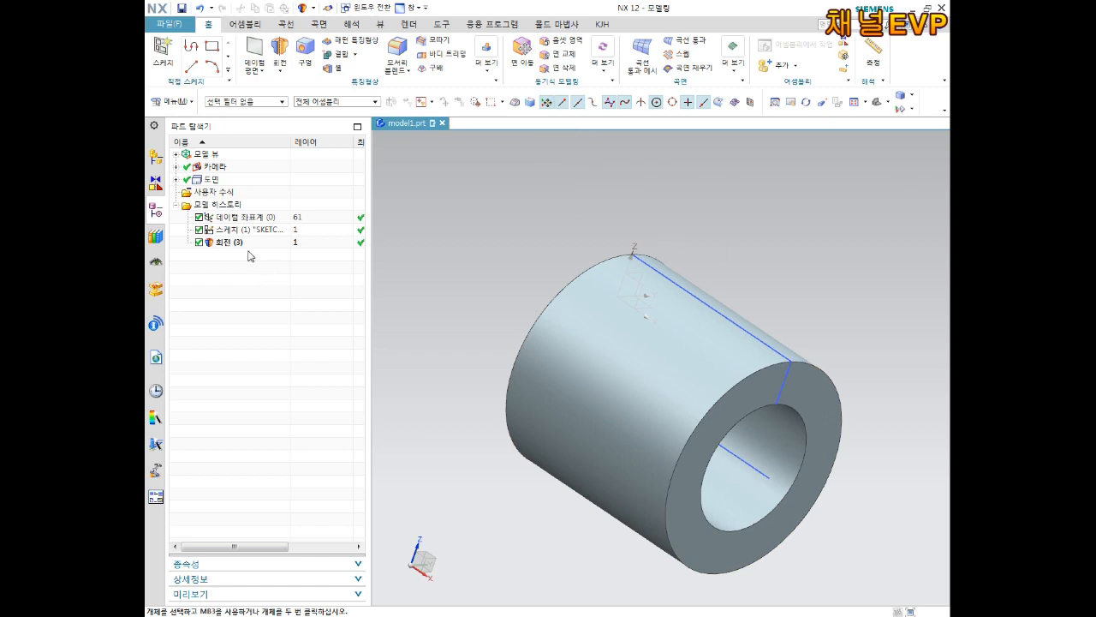
{"action": "right_click", "coordinate": [239, 244]}
{"action": "left_click", "coordinate": [299, 287]}
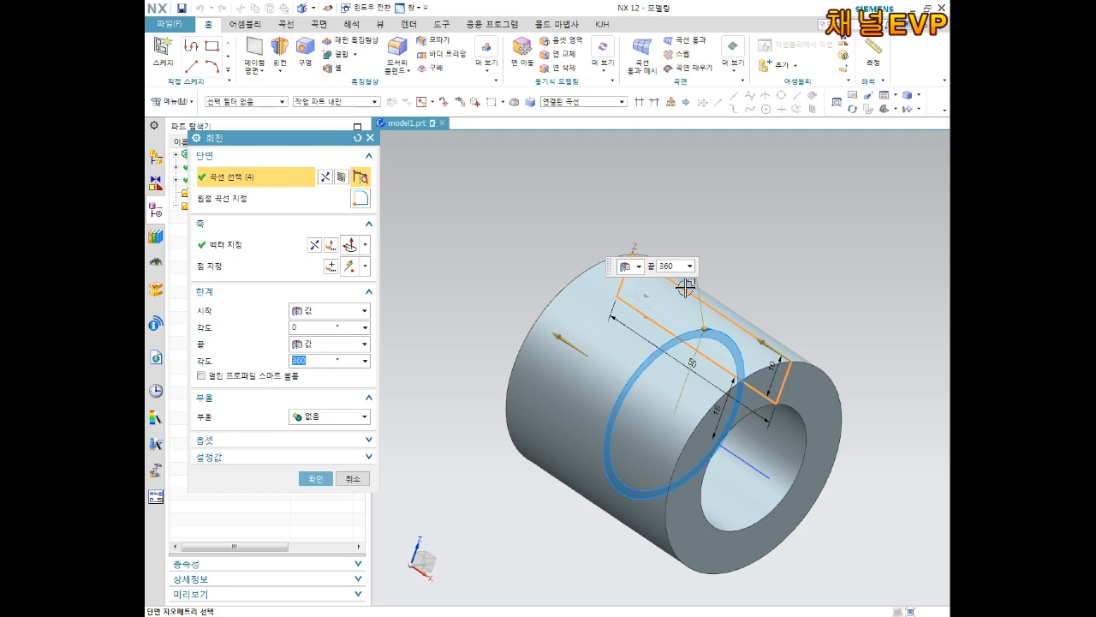
{"action": "left_click", "coordinate": [729, 313], "text": "shift"}
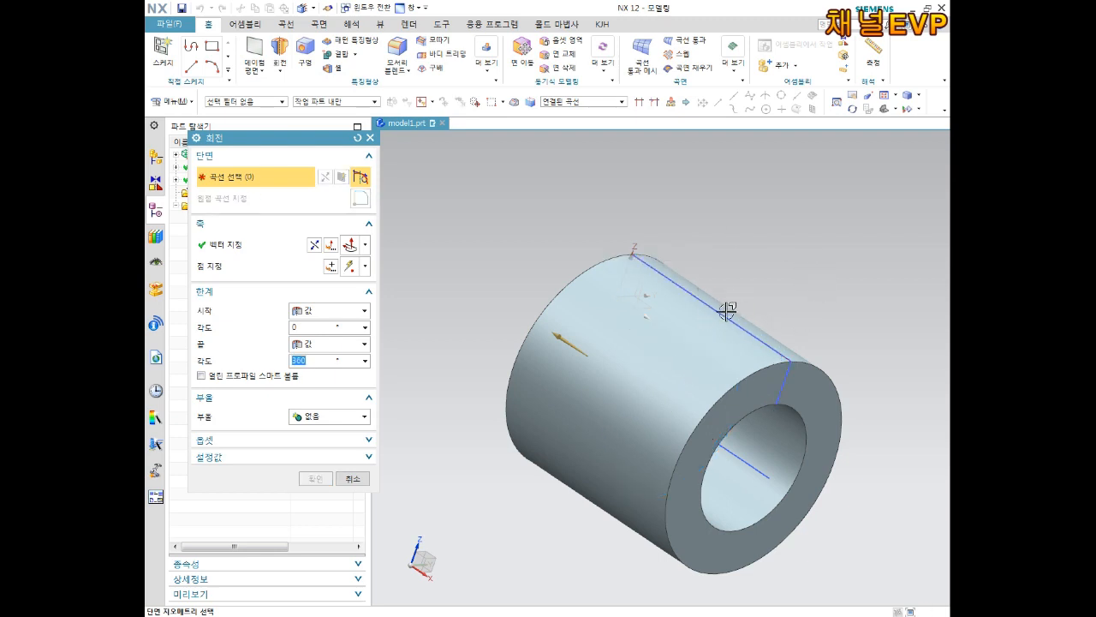
{"action": "left_click", "coordinate": [716, 308]}
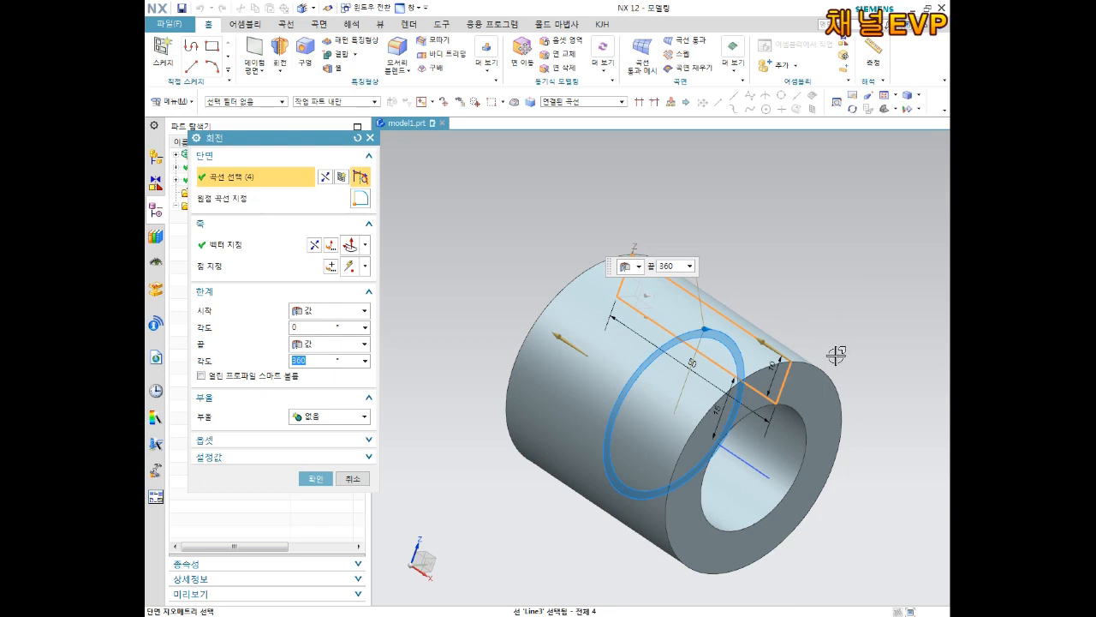
{"action": "left_click", "coordinate": [159, 50]}
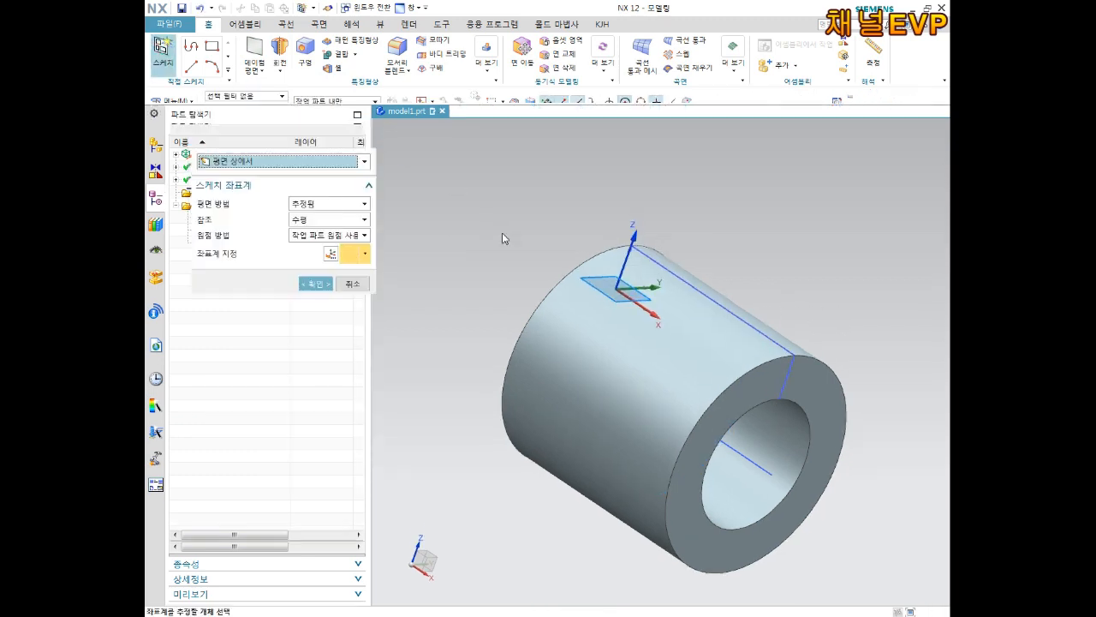
{"action": "key", "text": "Escape"}
Step: Close the model1.prt part
{"action": "scroll", "coordinate": [627, 349], "scroll_direction": "down", "scroll_amount": 2}
{"action": "mouse_move", "coordinate": [627, 349]}
{"action": "middle_mouse_down"}
{"action": "mouse_move", "coordinate": [653, 316]}
{"action": "mouse_move", "coordinate": [661, 351]}
{"action": "middle_mouse_up"}
{"action": "scroll", "coordinate": [661, 351], "scroll_direction": "up", "scroll_amount": 2}
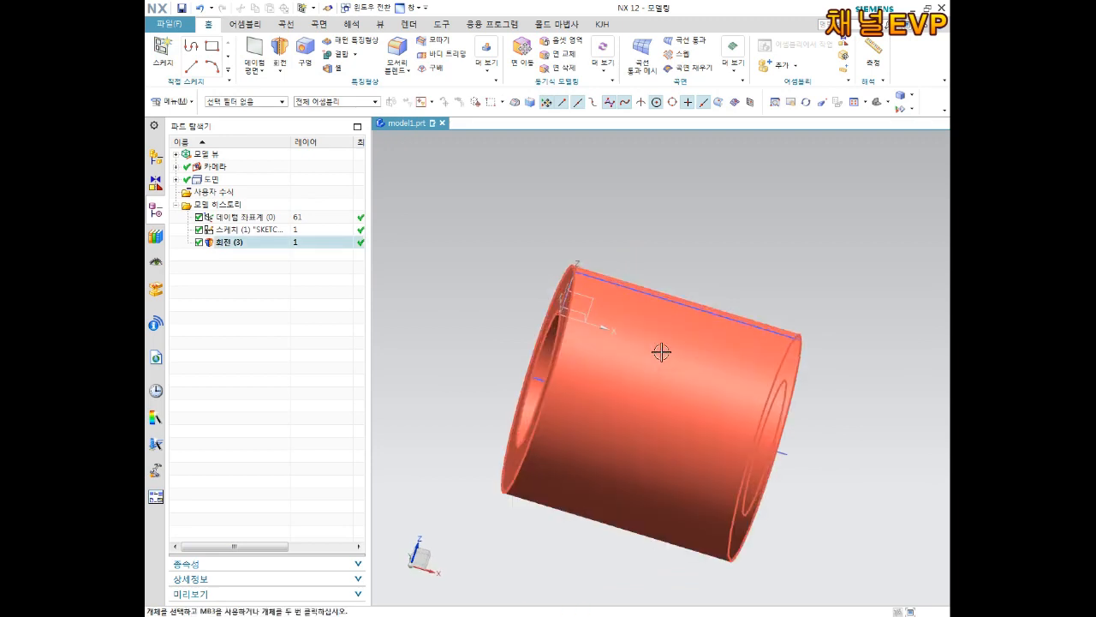
{"action": "middle_click_drag", "start_coordinate": [893, 254], "coordinate": [694, 341]}
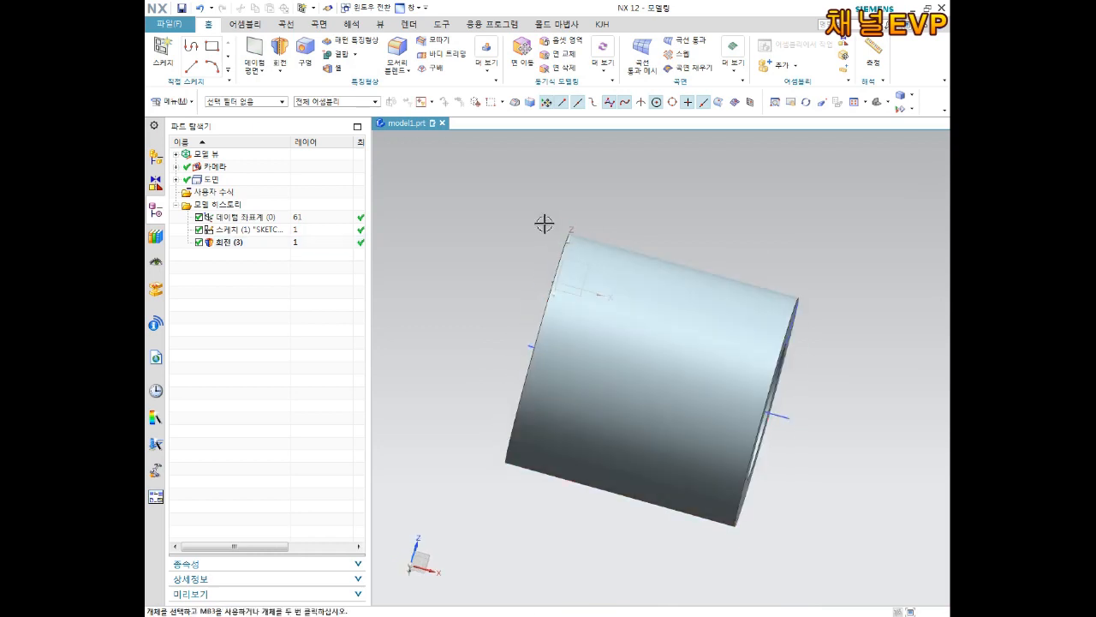
{"action": "left_click", "coordinate": [442, 122]}
{"action": "left_click", "coordinate": [567, 339]}
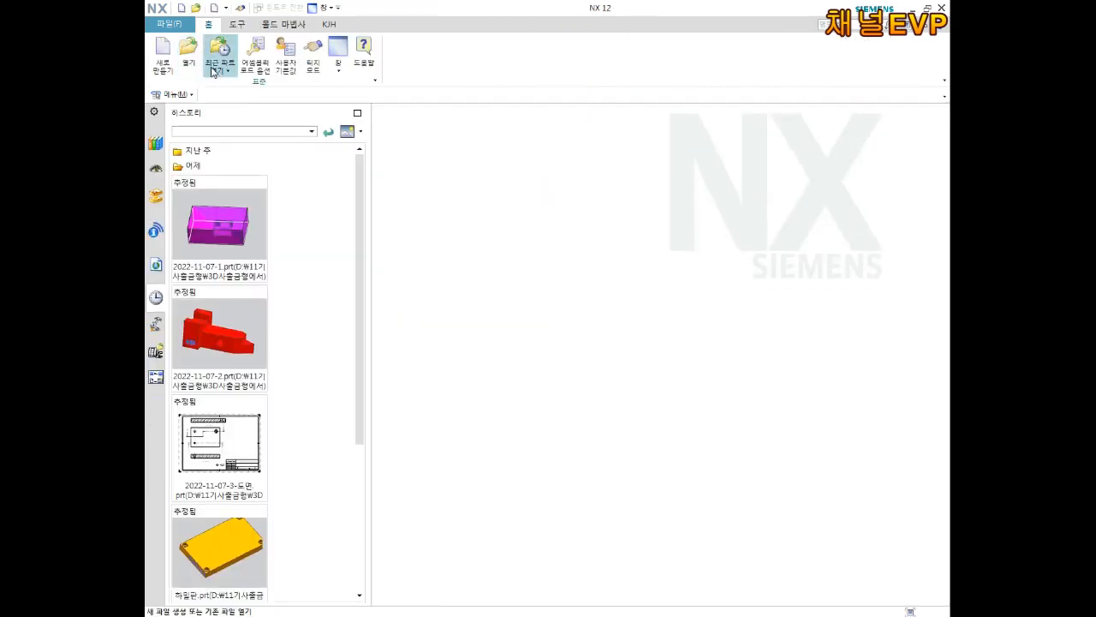
Step: Open the assembly 2단사이드게이트금형11.prt from the 금형세트1 folder inside D:\11기사출금형\3D사출금형
{"action": "left_click", "coordinate": [199, 67]}
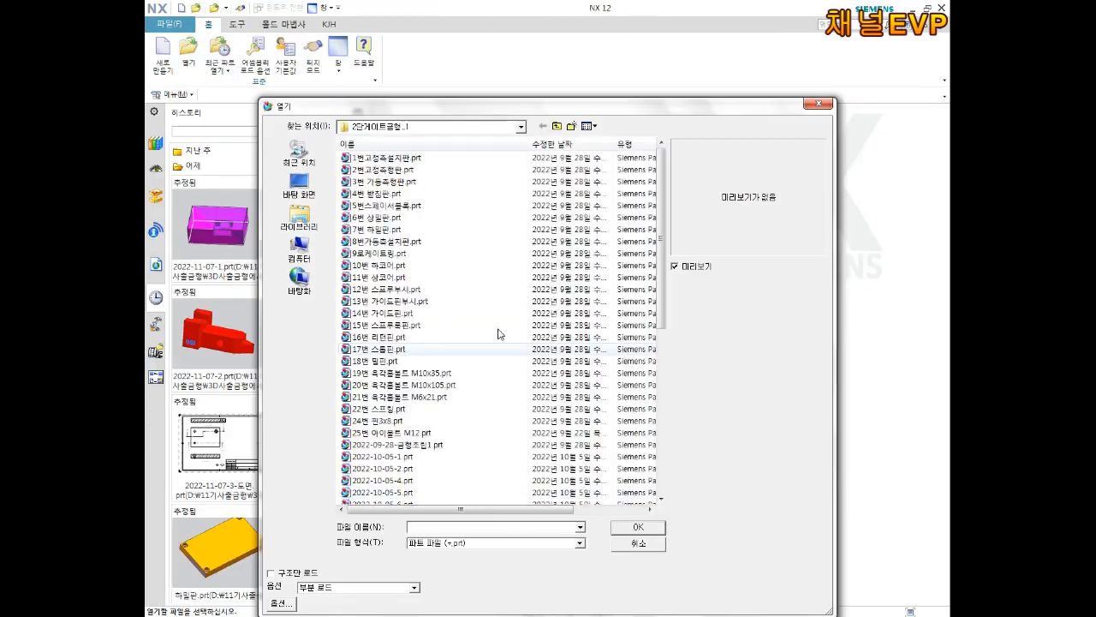
{"action": "left_click", "coordinate": [523, 230]}
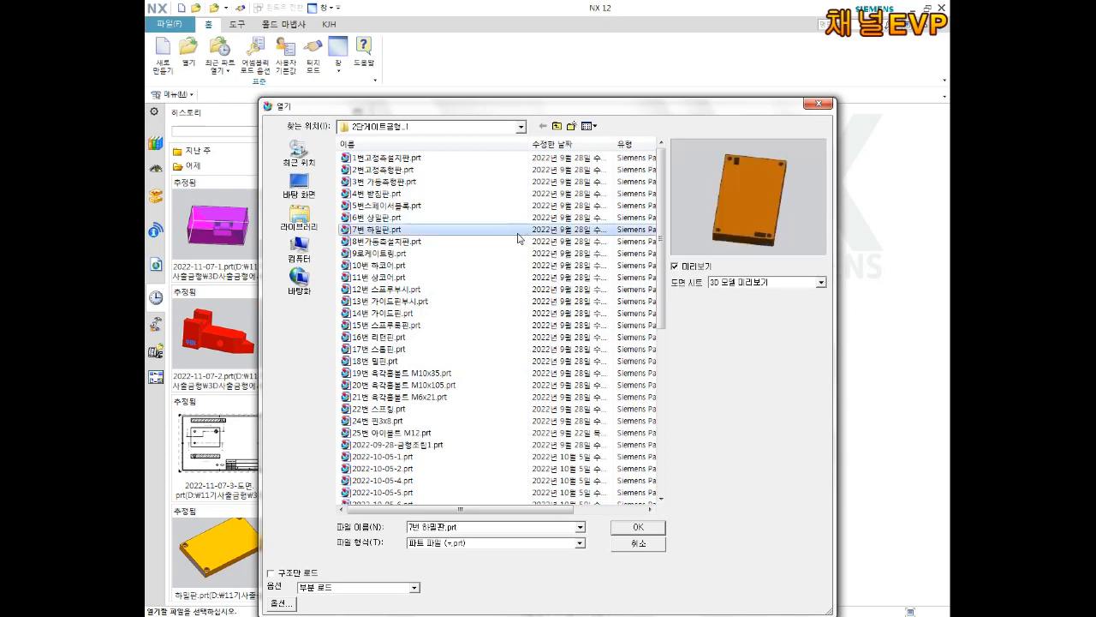
{"action": "key", "text": "BackSpace"}
{"action": "key", "text": "BackSpace"}
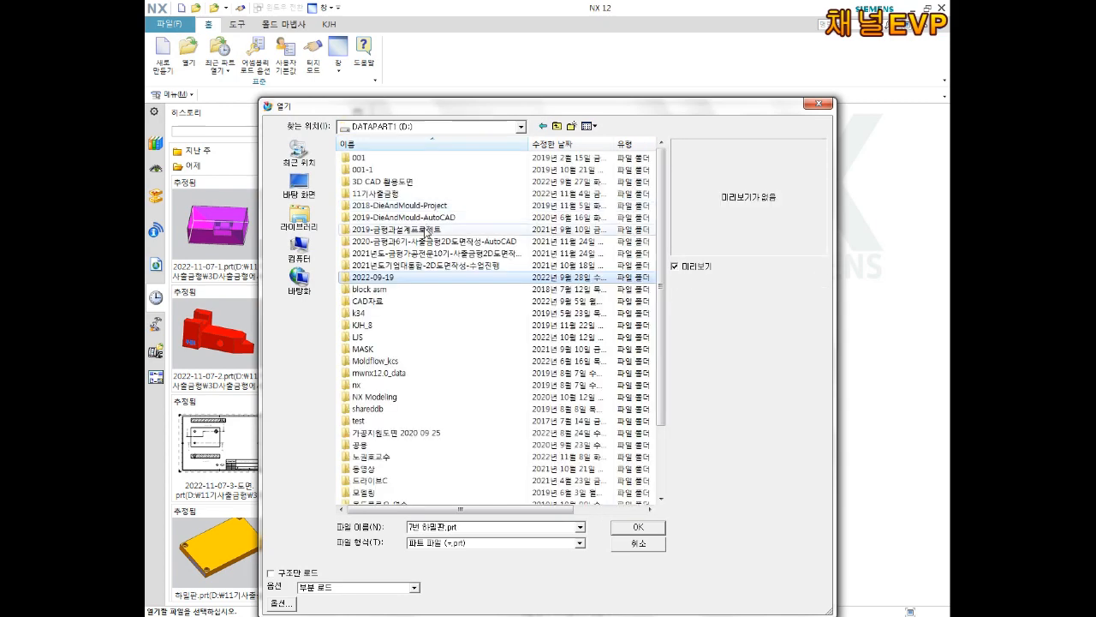
{"action": "key", "text": "BackSpace"}
{"action": "double_click", "coordinate": [368, 193]}
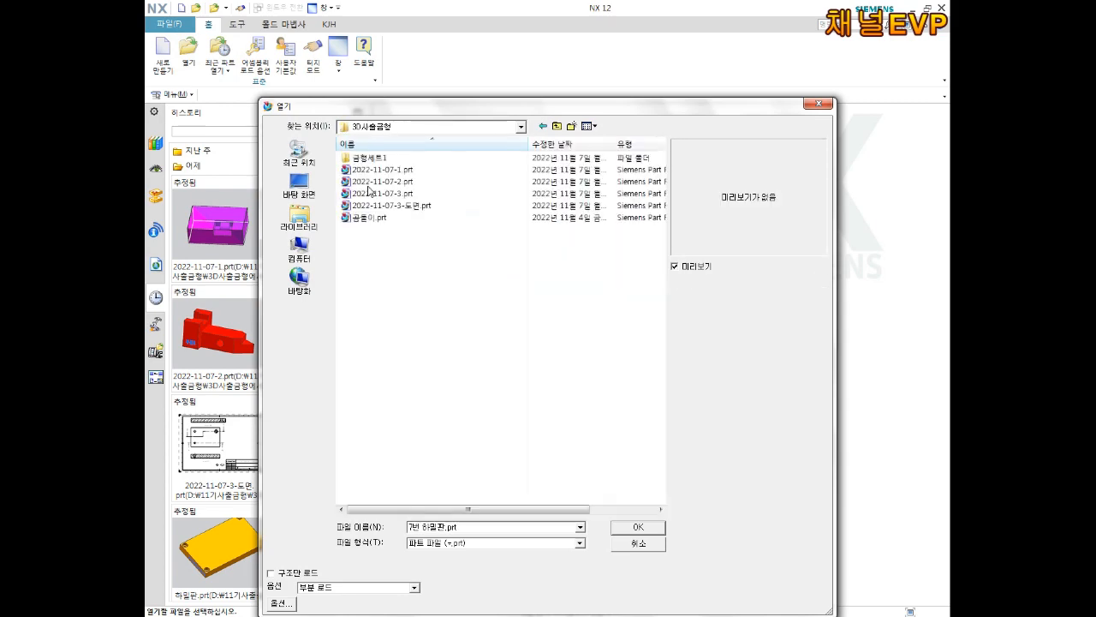
{"action": "double_click", "coordinate": [385, 157]}
{"action": "left_click", "coordinate": [434, 160]}
{"action": "double_click", "coordinate": [434, 160]}
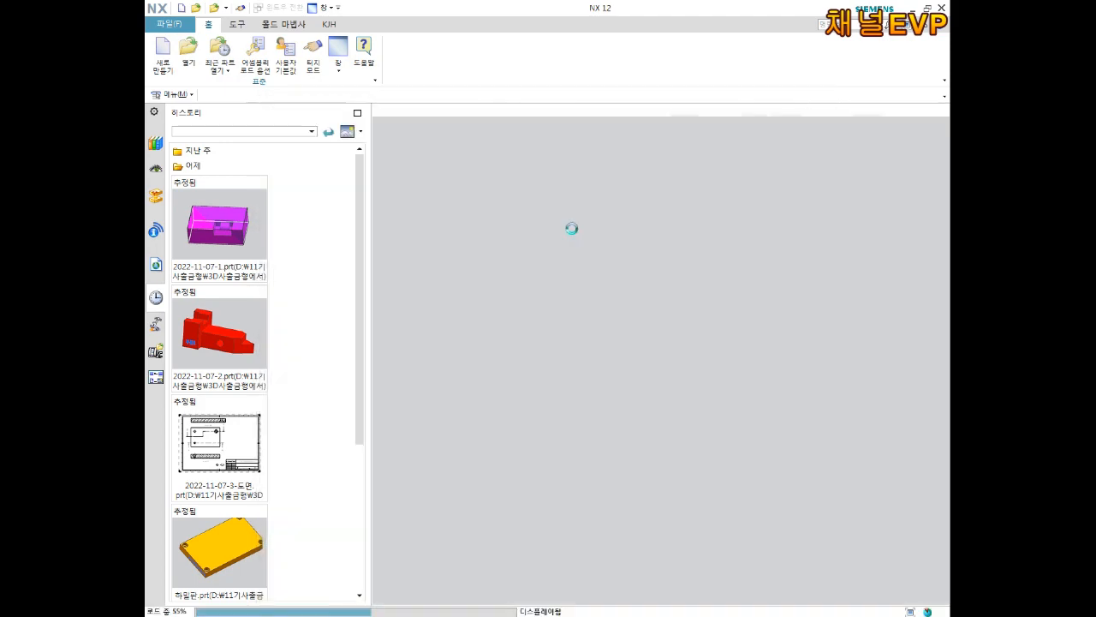
Step: Start a new file based on the millimetre 모델 template, stored in the 금형세트1 folder
{"action": "middle_click_drag", "start_coordinate": [665, 425], "coordinate": [694, 386]}
{"action": "middle_click_drag", "start_coordinate": [778, 455], "coordinate": [723, 262]}
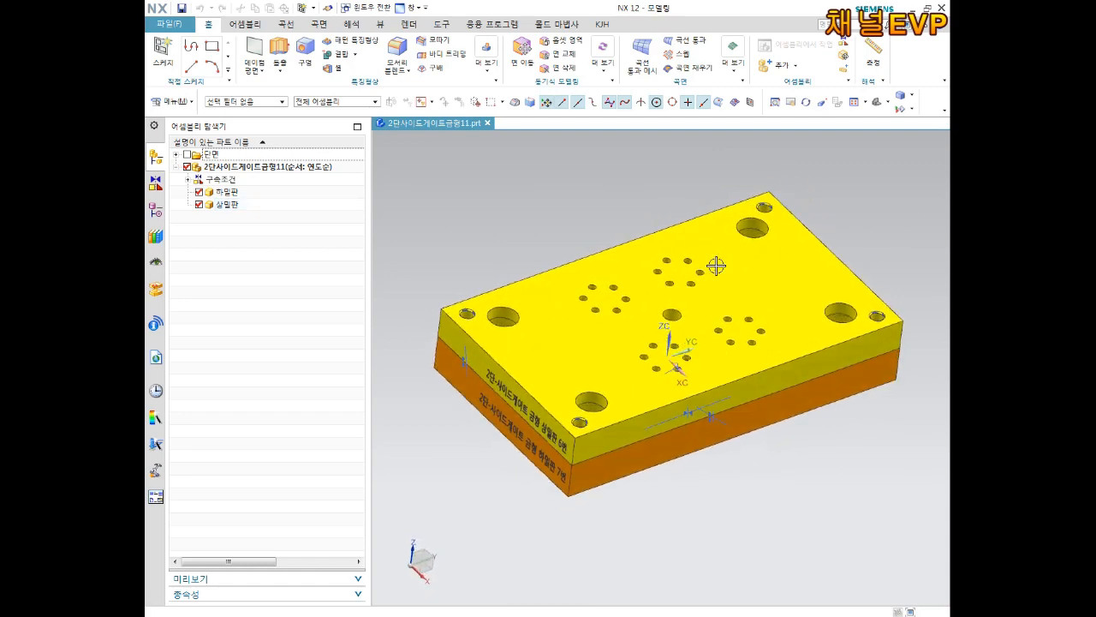
{"action": "scroll", "coordinate": [724, 262], "scroll_direction": "up", "scroll_amount": 5}
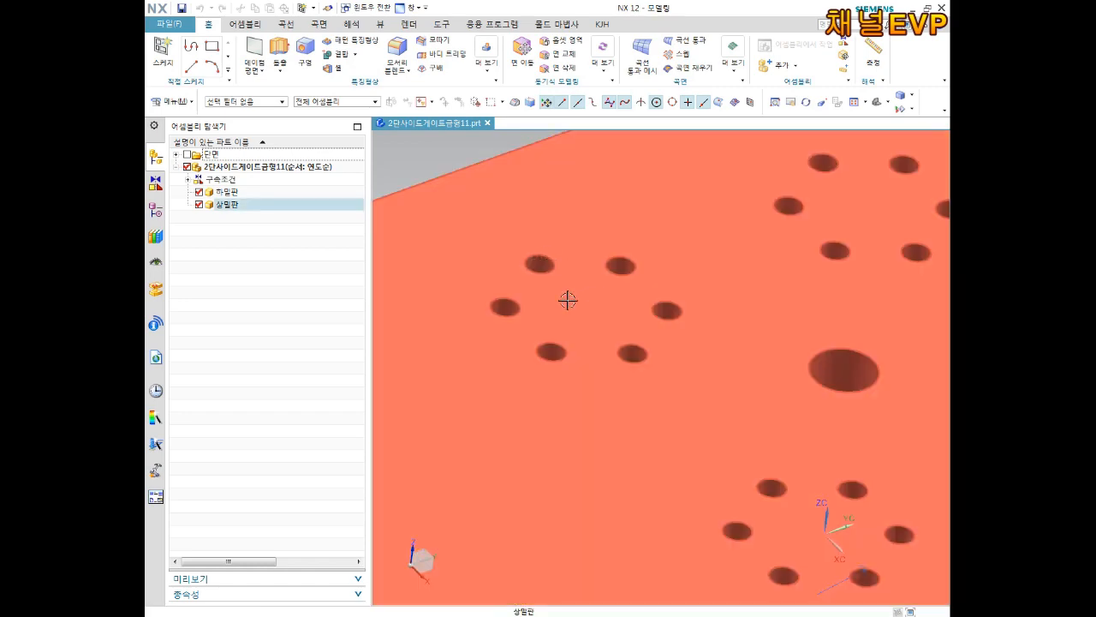
{"action": "scroll", "coordinate": [577, 303], "scroll_direction": "down", "scroll_amount": 2}
{"action": "scroll", "coordinate": [785, 291], "scroll_direction": "down", "scroll_amount": 2}
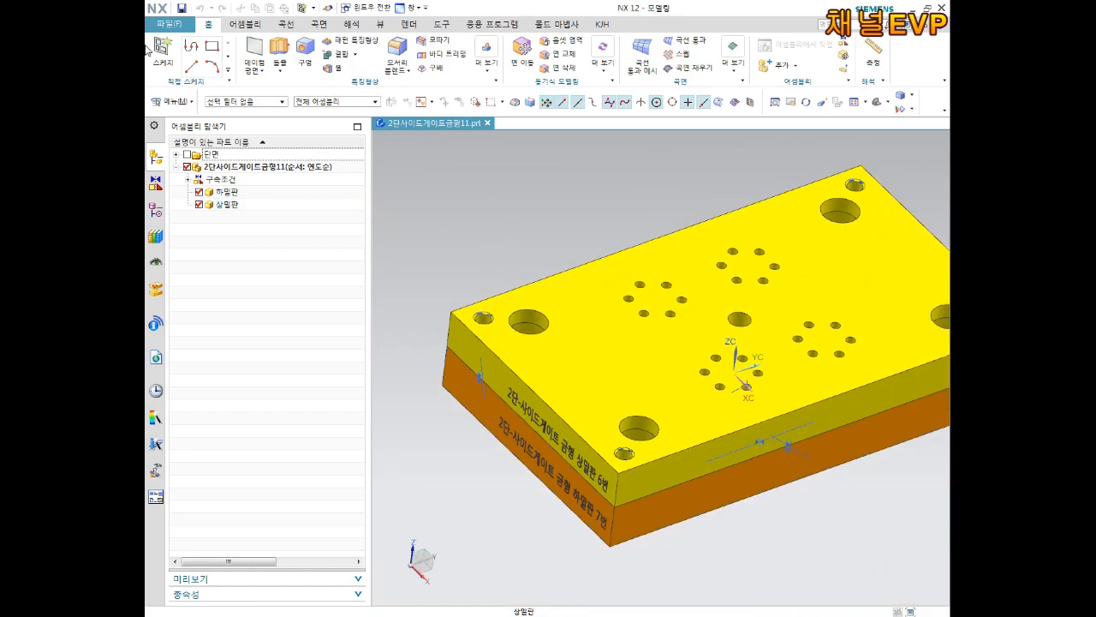
{"action": "left_click", "coordinate": [177, 26]}
{"action": "left_click", "coordinate": [199, 40]}
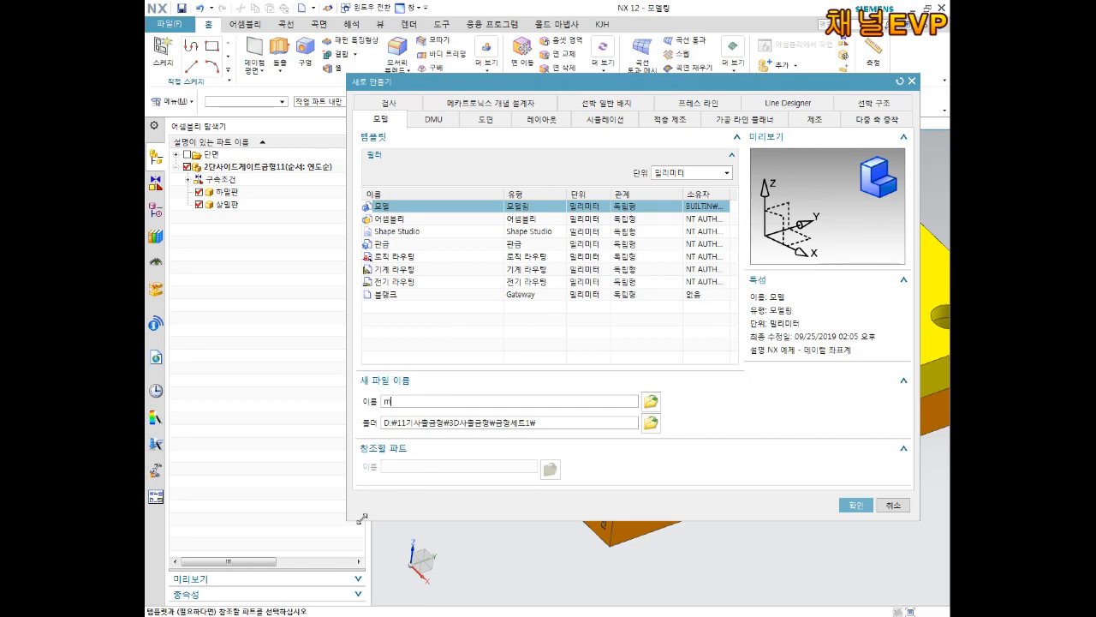
Step: Switch to the file explorer and check the part files saved in D:\11기사출금형\3D사출금형\금형세트1
{"action": "left_click", "coordinate": [202, 613]}
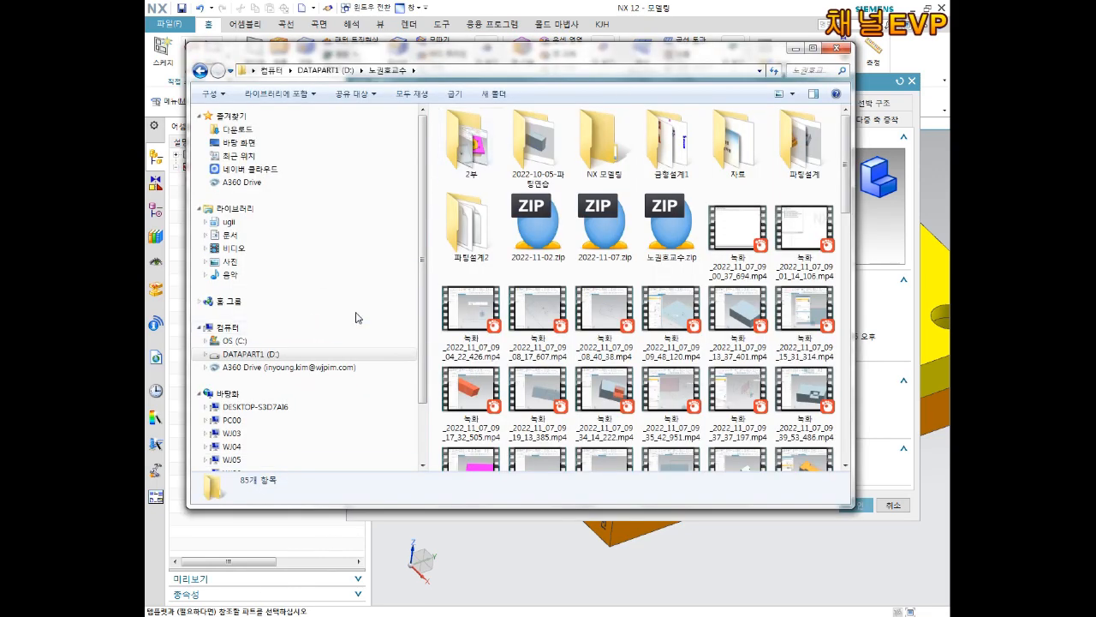
{"action": "left_click", "coordinate": [469, 229]}
{"action": "key", "text": "BackSpace"}
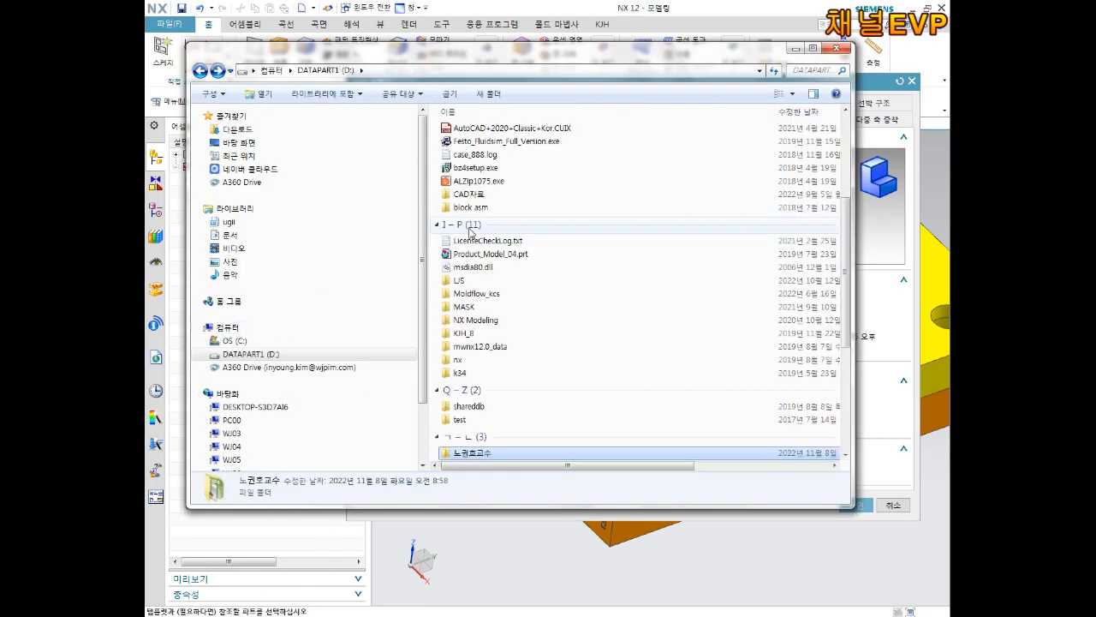
{"action": "scroll", "coordinate": [505, 246], "scroll_direction": "down", "scroll_amount": 6}
{"action": "scroll", "coordinate": [516, 282], "scroll_direction": "up", "scroll_amount": 11}
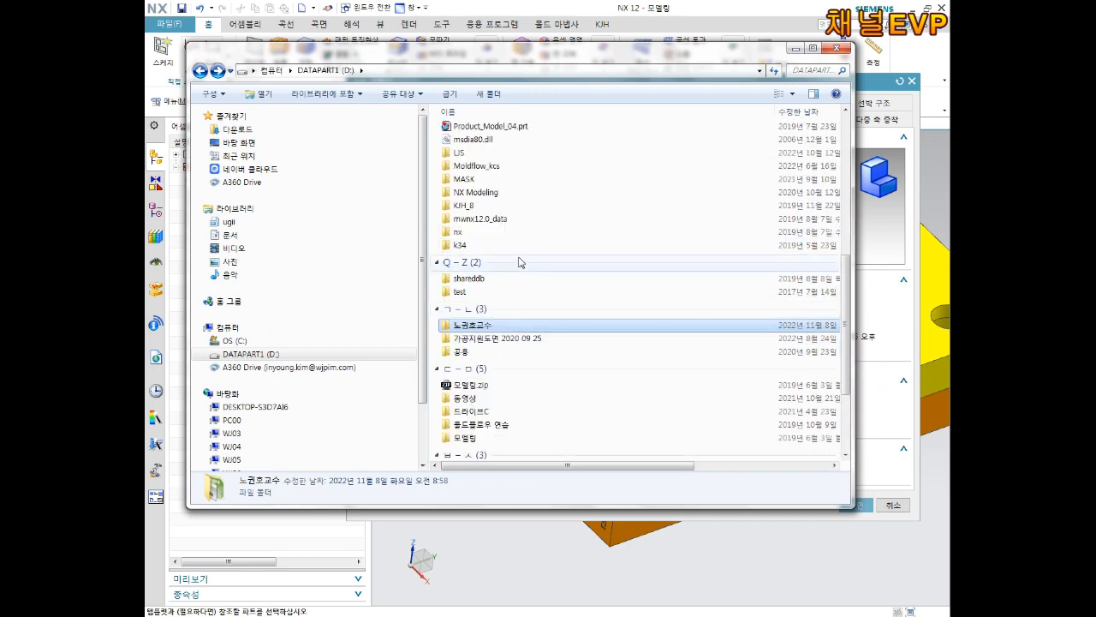
{"action": "double_click", "coordinate": [505, 147]}
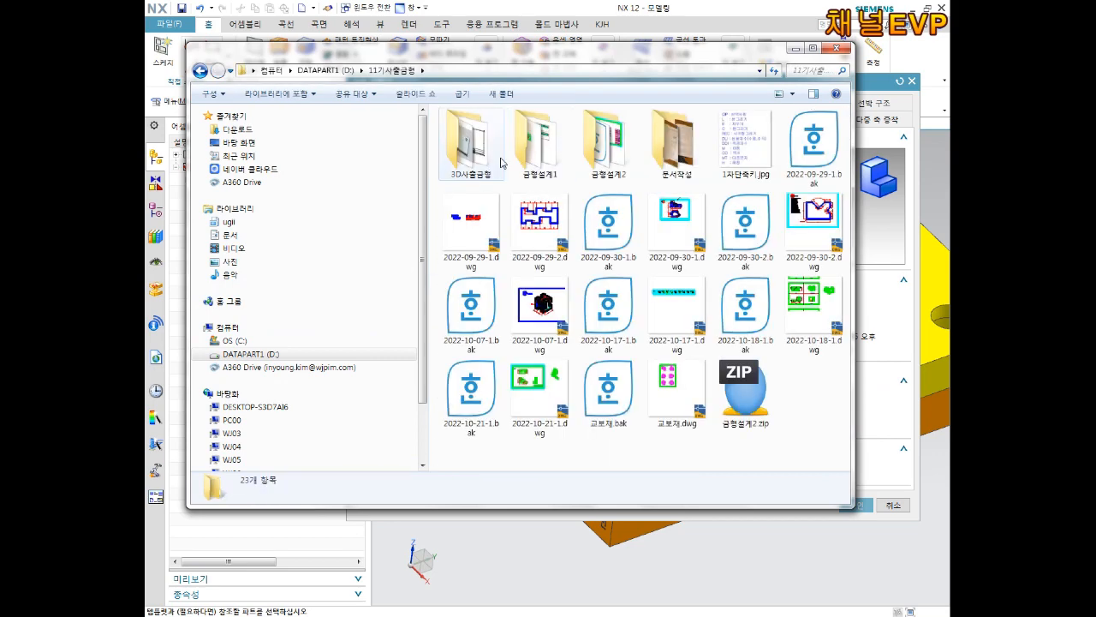
{"action": "double_click", "coordinate": [471, 141]}
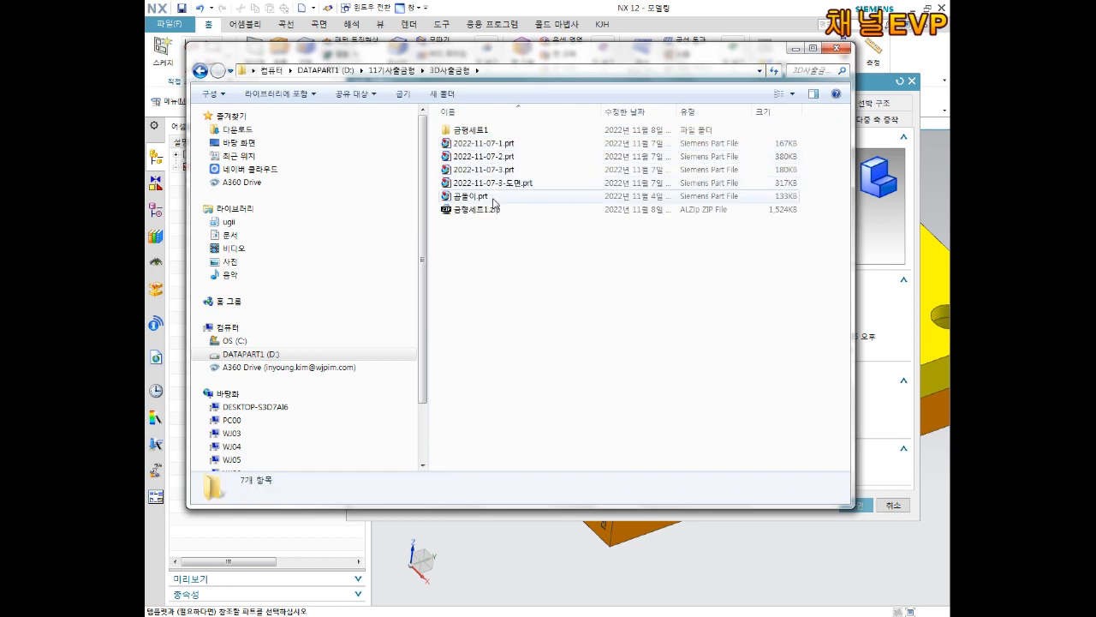
{"action": "double_click", "coordinate": [495, 130]}
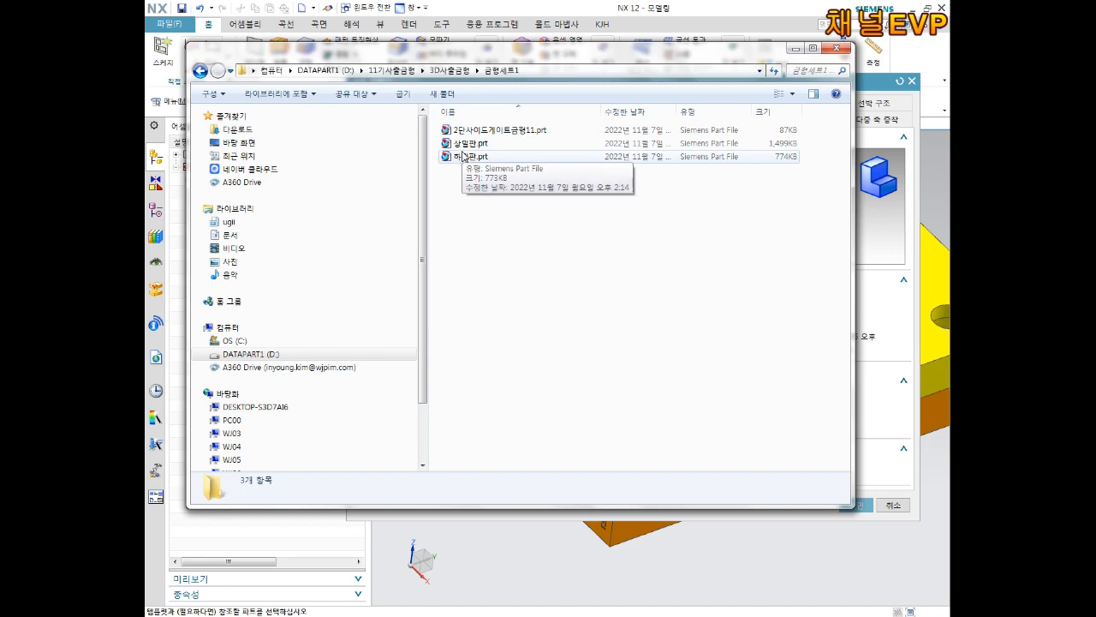
{"action": "left_click", "coordinate": [794, 50]}
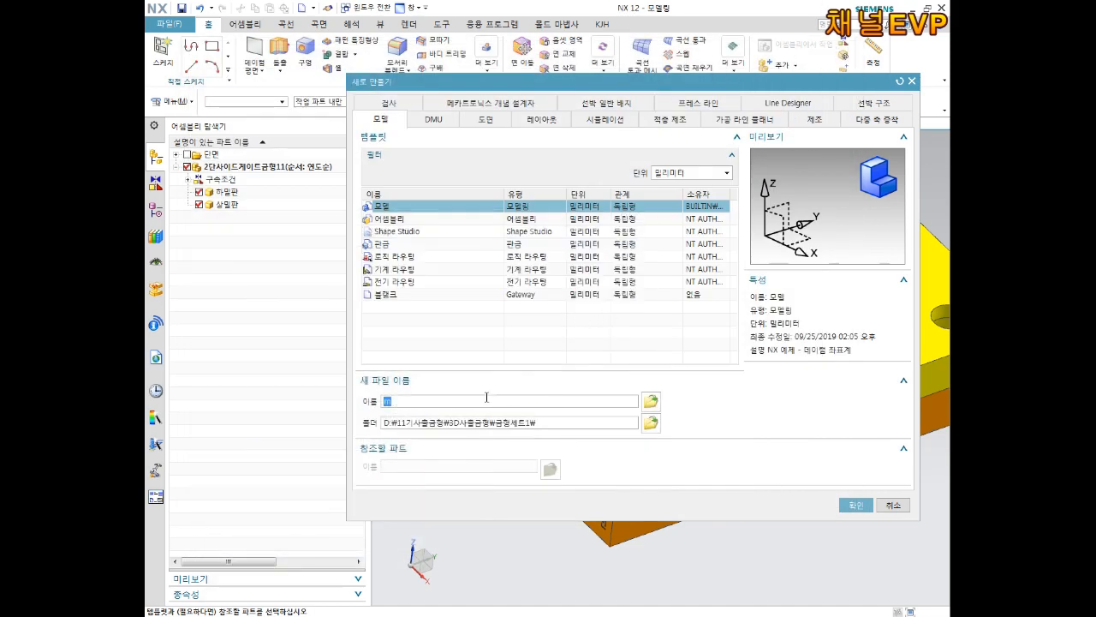
Step: Name the new part 밀핀, create it, and start a sketch on the default XY plane
{"action": "type", "text": "밀ㅍ"}
{"action": "left_click", "coordinate": [856, 505]}
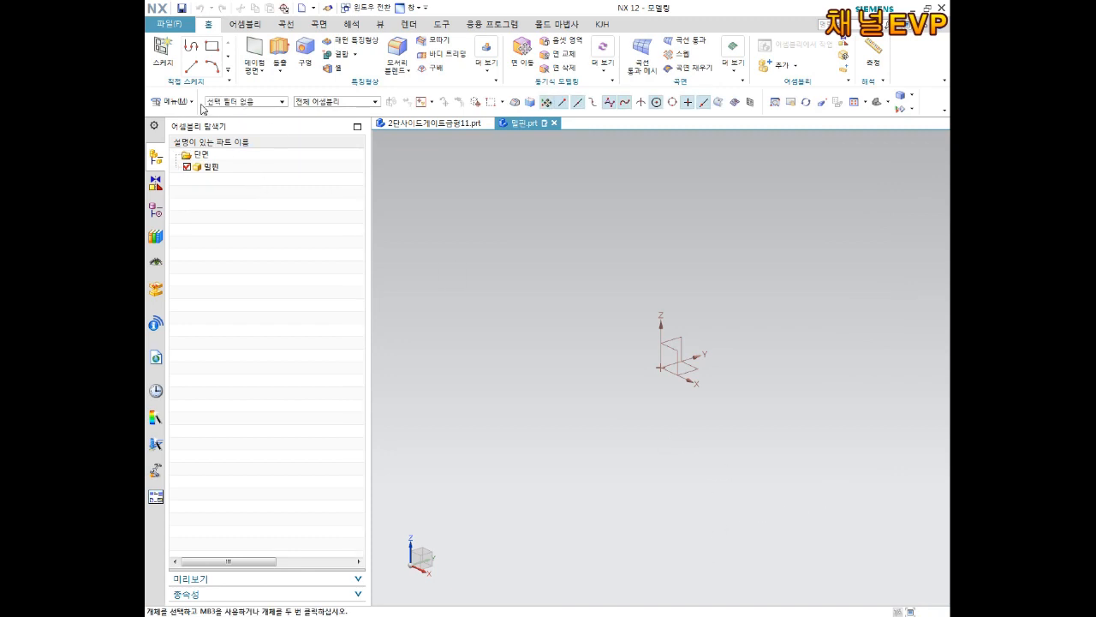
{"action": "left_click", "coordinate": [163, 51]}
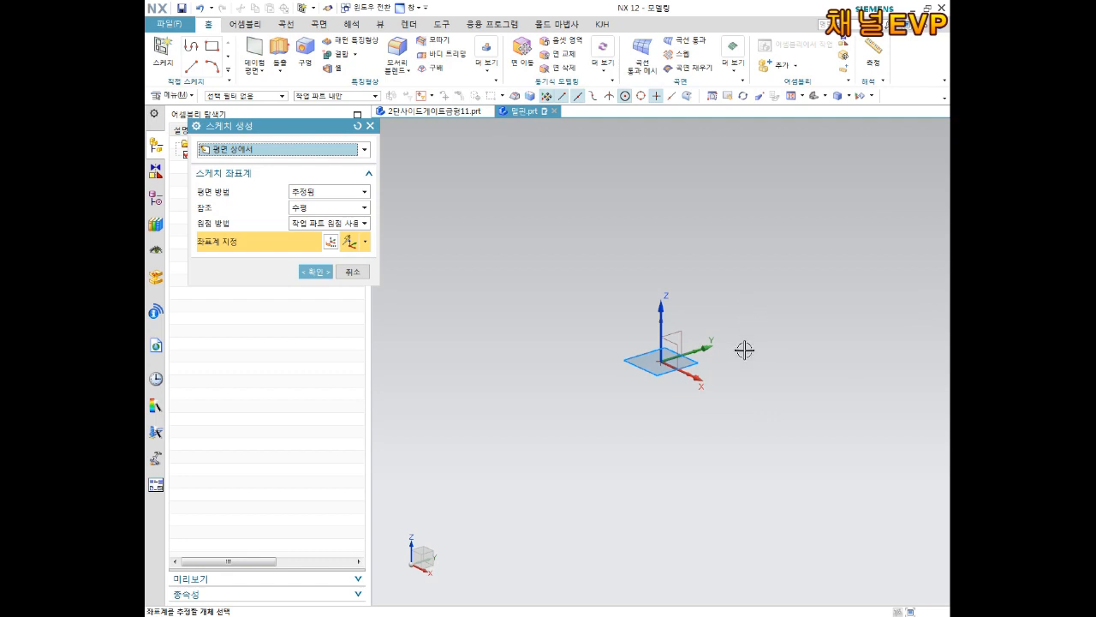
{"action": "left_click", "coordinate": [314, 273]}
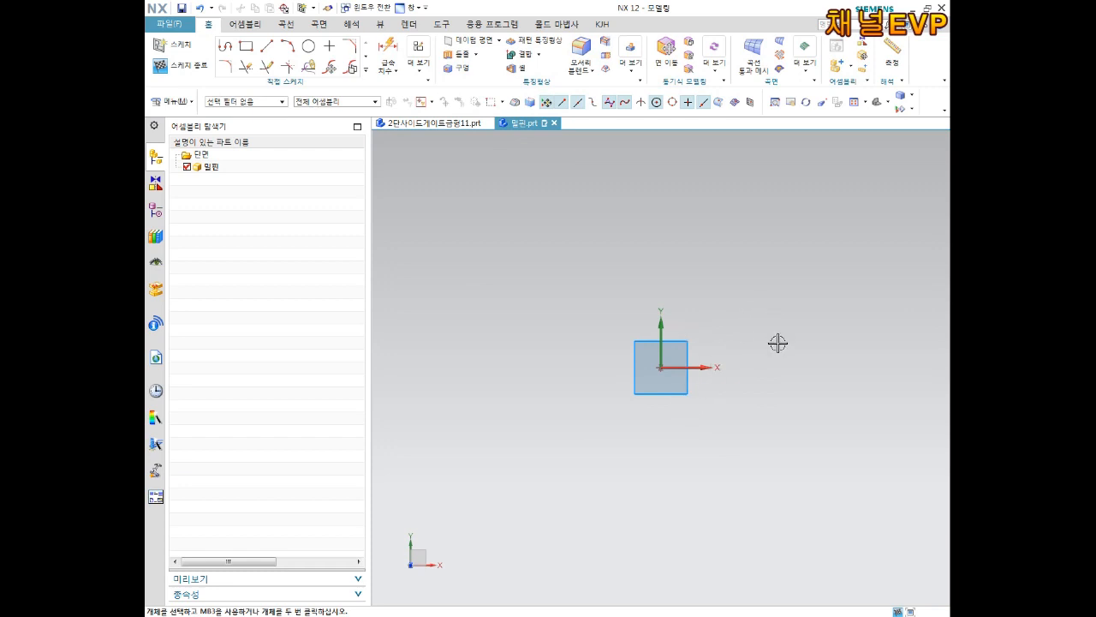
Step: Sketch a closed L-shaped profile about 162 mm long from the origin, with its tall edge on the Y axis and base on the X axis
{"action": "middle_click_drag", "start_coordinate": [774, 362], "coordinate": [612, 355], "text": "shift"}
{"action": "left_click", "coordinate": [225, 46]}
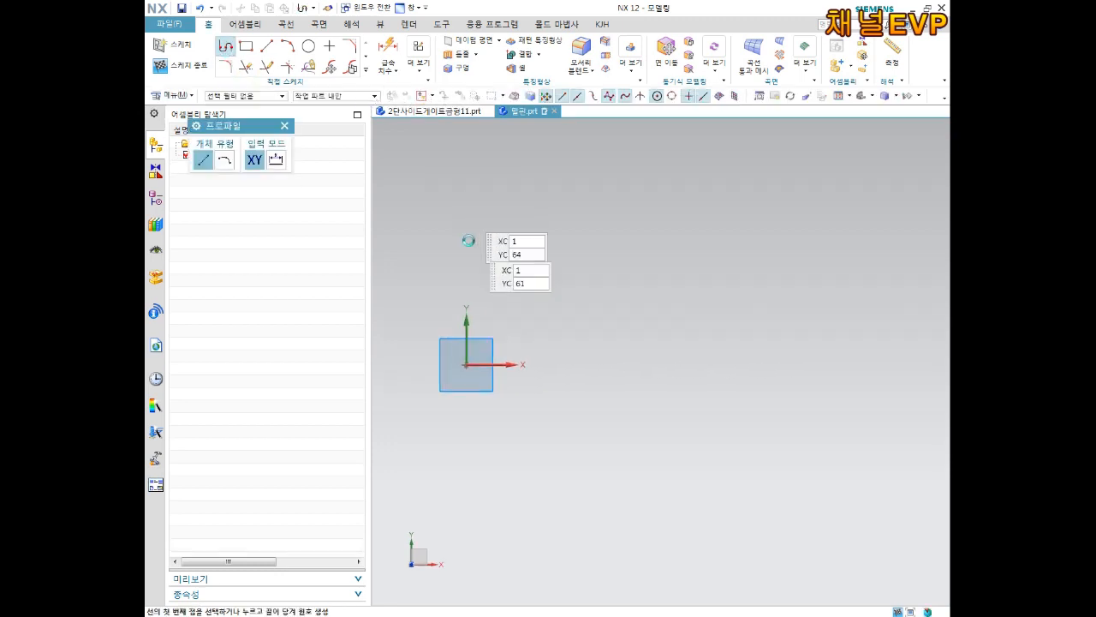
{"action": "left_click", "coordinate": [467, 364]}
{"action": "left_click", "coordinate": [465, 186]}
{"action": "left_click", "coordinate": [540, 186]}
{"action": "left_click", "coordinate": [541, 282]}
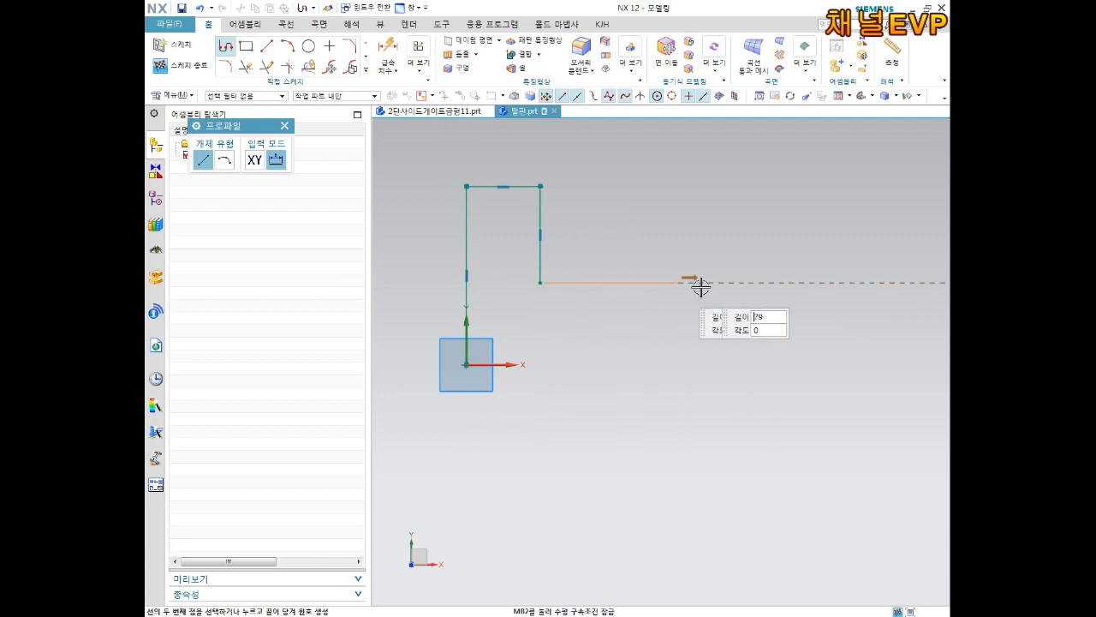
{"action": "left_click", "coordinate": [798, 283]}
{"action": "left_click", "coordinate": [798, 364]}
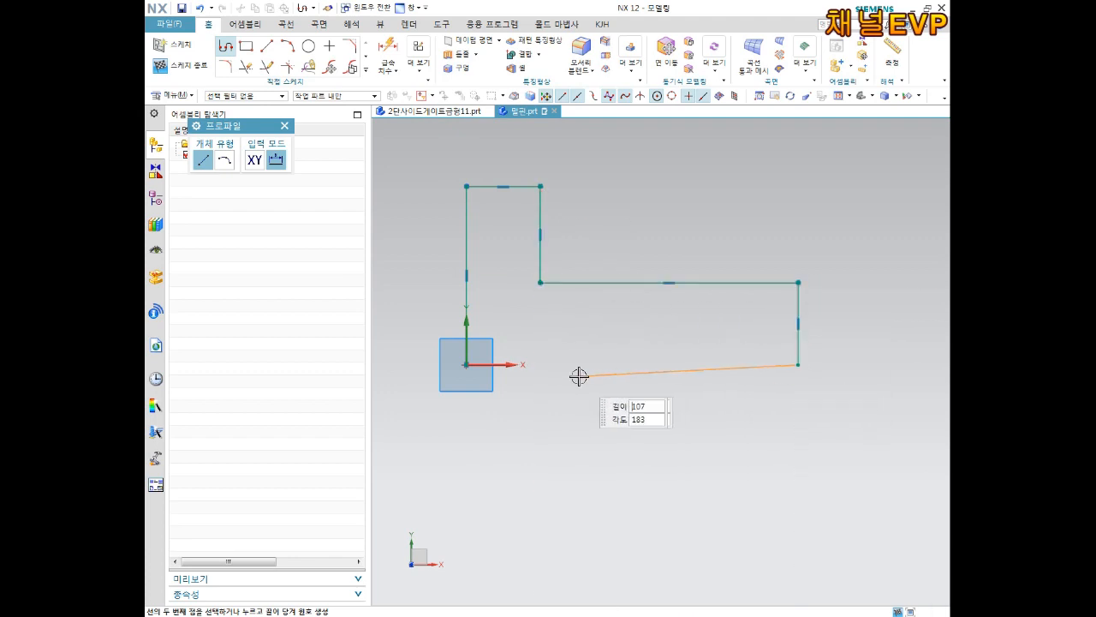
{"action": "left_click", "coordinate": [467, 364]}
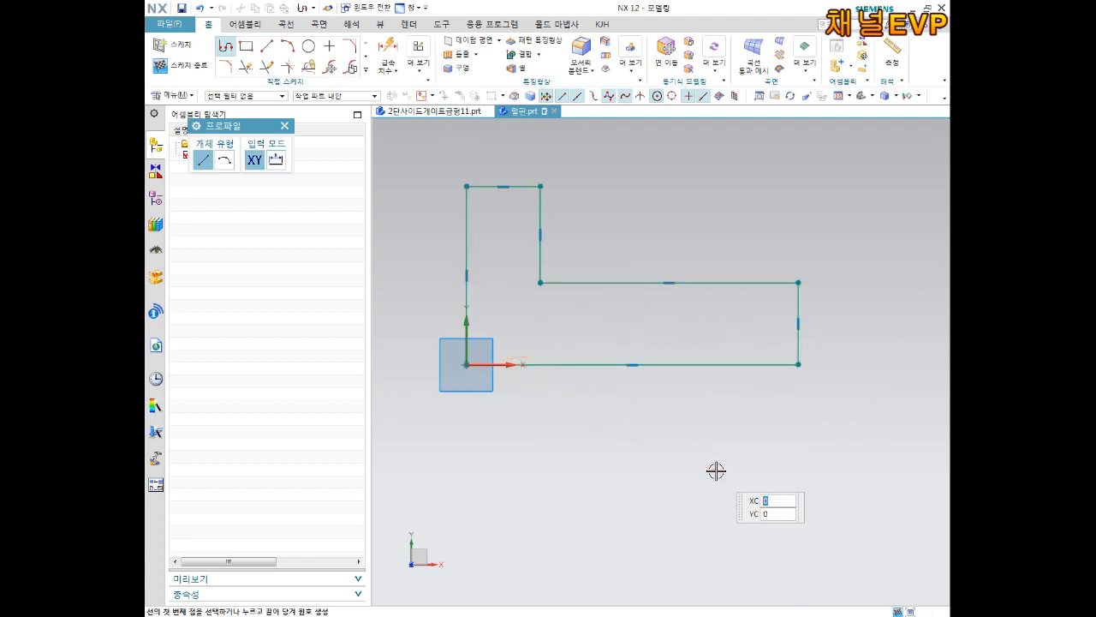
{"action": "key", "text": "ctrl+q"}
Step: Dimension the profile's base line to 97.2 mm and the short vertical edge at its far end to 1.25 mm
{"action": "mouse_move", "coordinate": [723, 428]}
{"action": "middle_mouse_down", "text": "shift"}
{"action": "mouse_move", "coordinate": [702, 439]}
{"action": "mouse_move", "coordinate": [679, 403]}
{"action": "middle_mouse_up", "text": "shift"}
{"action": "scroll", "coordinate": [659, 382], "scroll_direction": "up", "scroll_amount": 1}
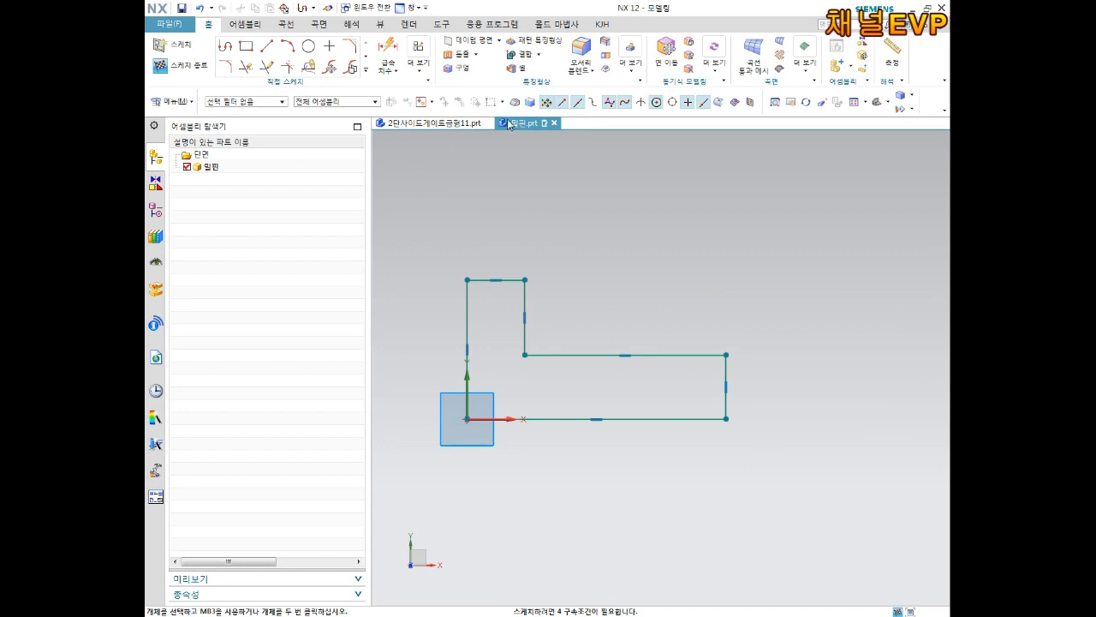
{"action": "left_click", "coordinate": [388, 53]}
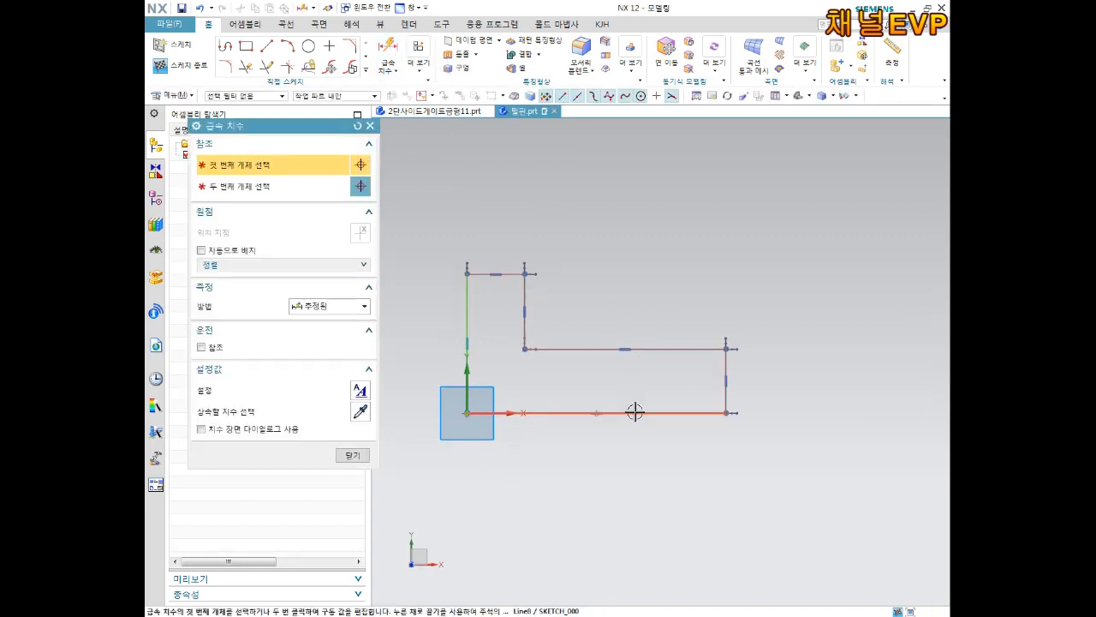
{"action": "left_click", "coordinate": [635, 412]}
{"action": "left_click", "coordinate": [625, 473]}
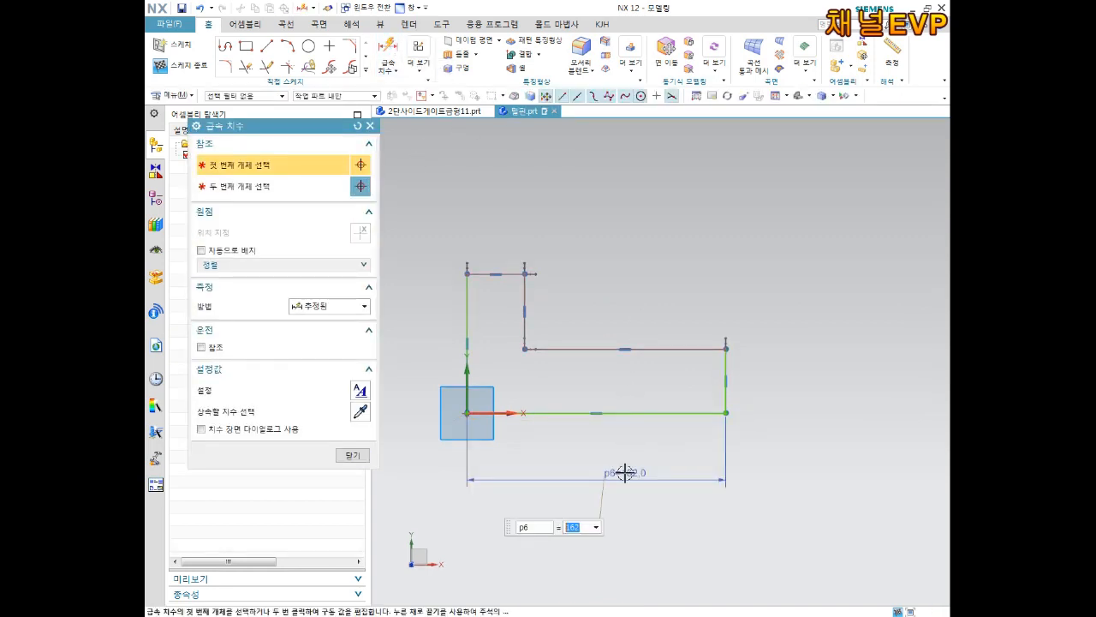
{"action": "key", "text": "Return"}
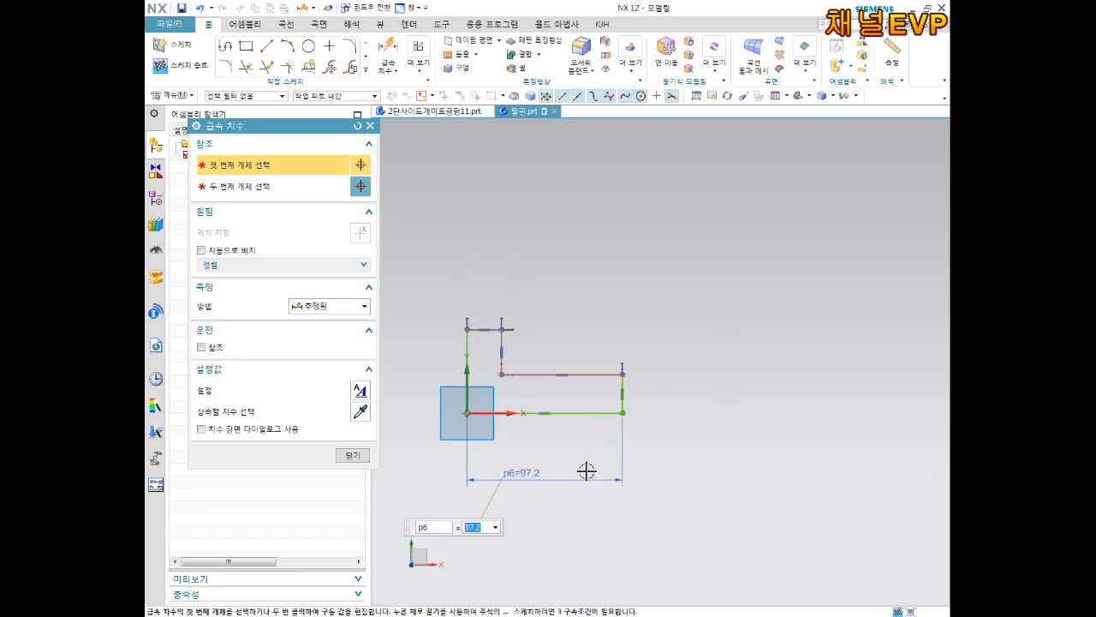
{"action": "left_click", "coordinate": [621, 387]}
{"action": "left_click", "coordinate": [680, 386]}
{"action": "type", "text": "1.25"}
{"action": "key", "text": "Return"}
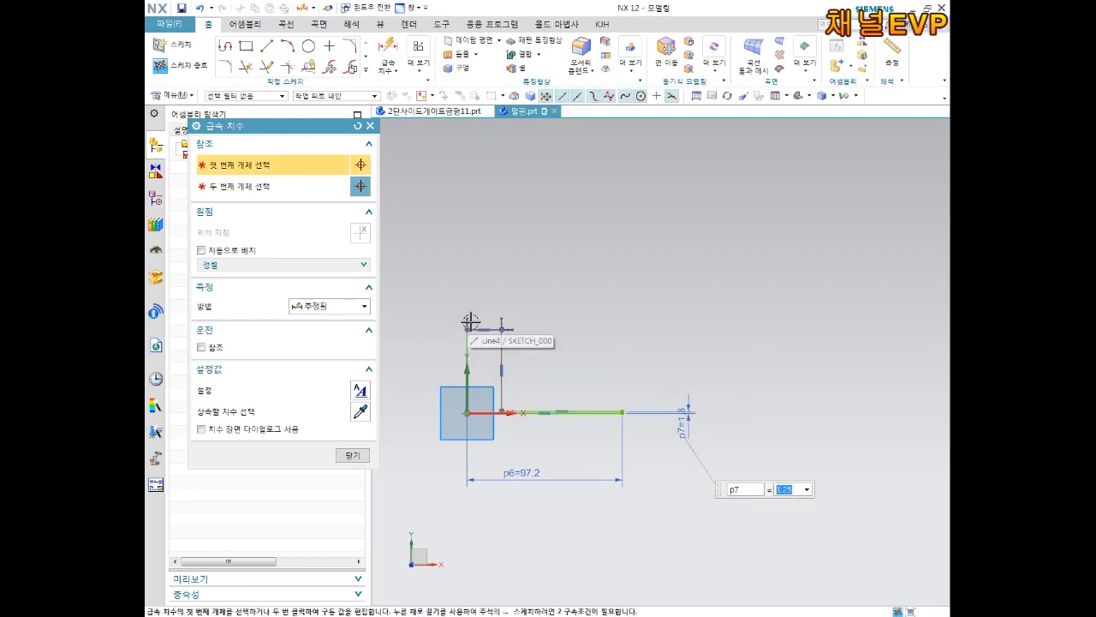
Step: Dimension the head portion of the profile, setting its height along the Y axis to 3 mm and its width to 4 mm
{"action": "left_click", "coordinate": [466, 351]}
{"action": "left_click", "coordinate": [410, 349]}
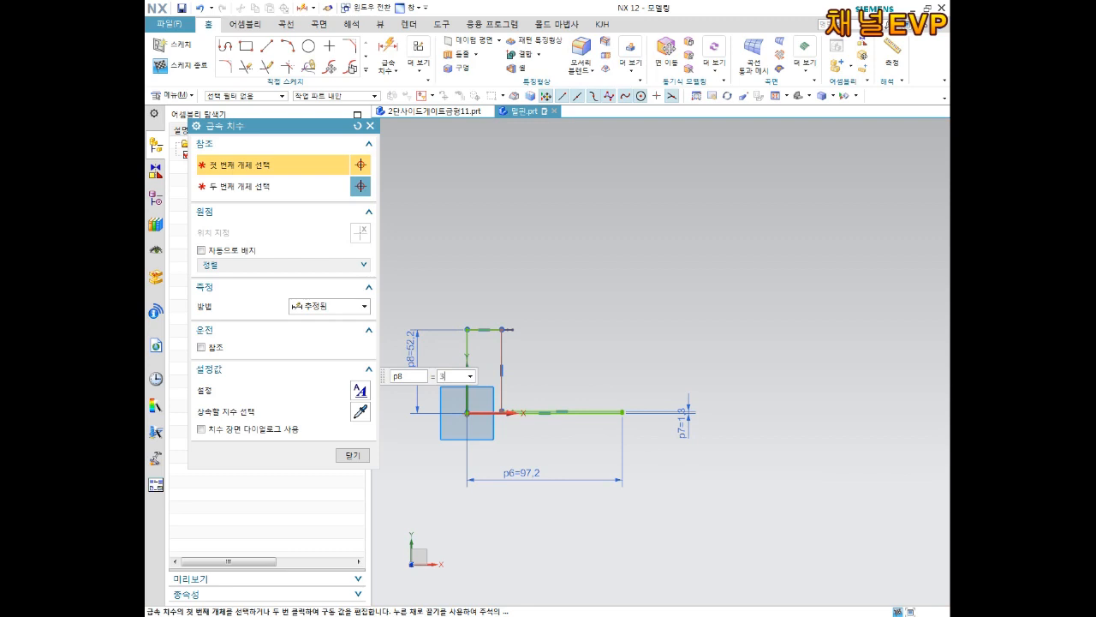
{"action": "type", "text": "3"}
{"action": "key", "text": "Return"}
{"action": "scroll", "coordinate": [465, 384], "scroll_direction": "up", "scroll_amount": 5}
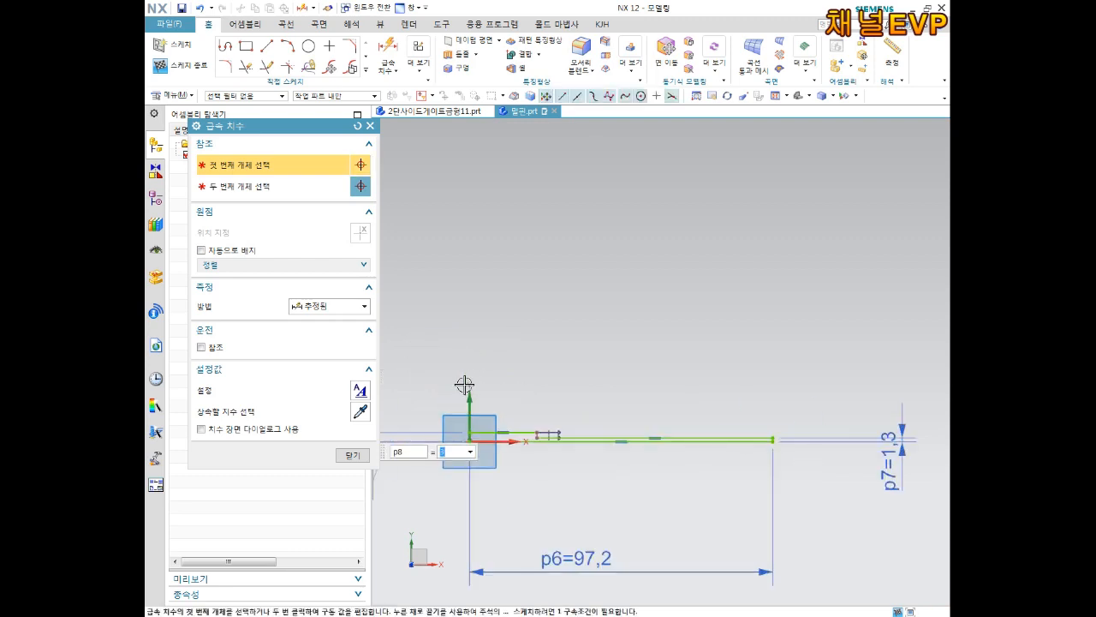
{"action": "left_click", "coordinate": [536, 408]}
{"action": "left_click", "coordinate": [557, 339]}
{"action": "type", "text": "4"}
{"action": "key", "text": "Return"}
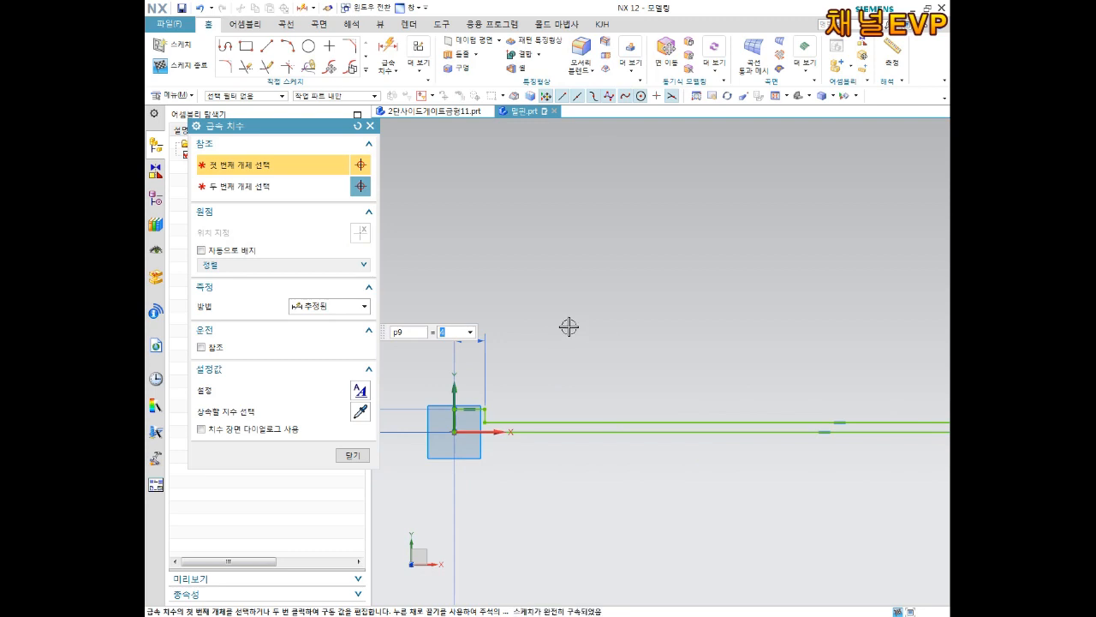
{"action": "scroll", "coordinate": [641, 411], "scroll_direction": "down", "scroll_amount": 5}
{"action": "scroll", "coordinate": [713, 460], "scroll_direction": "down", "scroll_amount": 1}
{"action": "middle_click_drag", "start_coordinate": [724, 454], "coordinate": [716, 438], "text": "shift"}
{"action": "middle_click", "coordinate": [589, 406]}
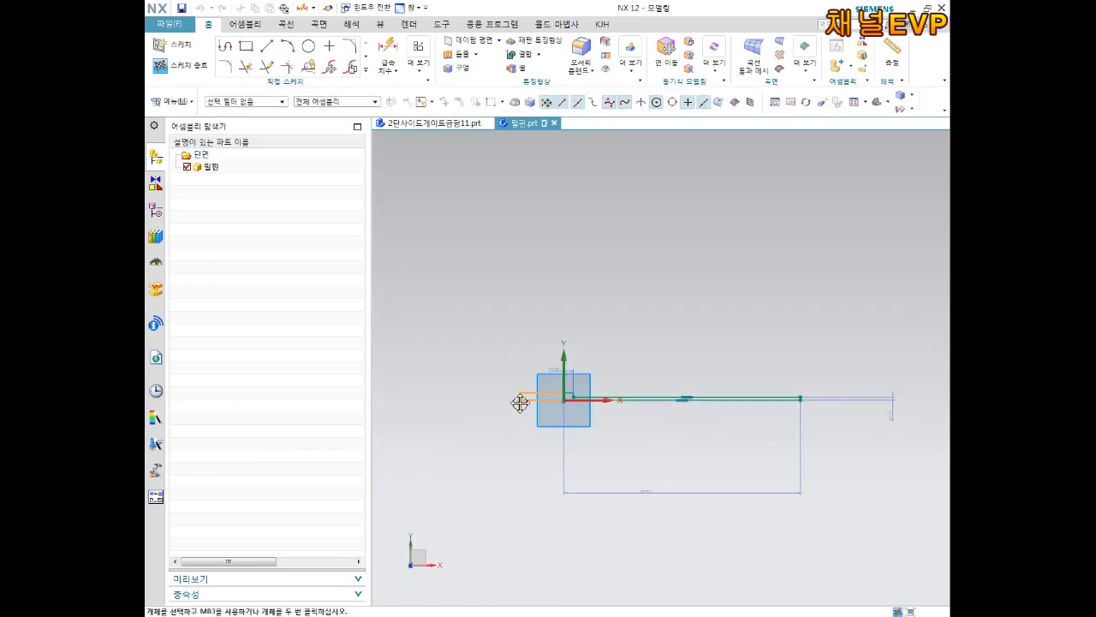
Step: Move the overall length and shaft height dimensions closer to the profile, and finish the sketch
{"action": "left_click_drag", "start_coordinate": [643, 489], "coordinate": [672, 413]}
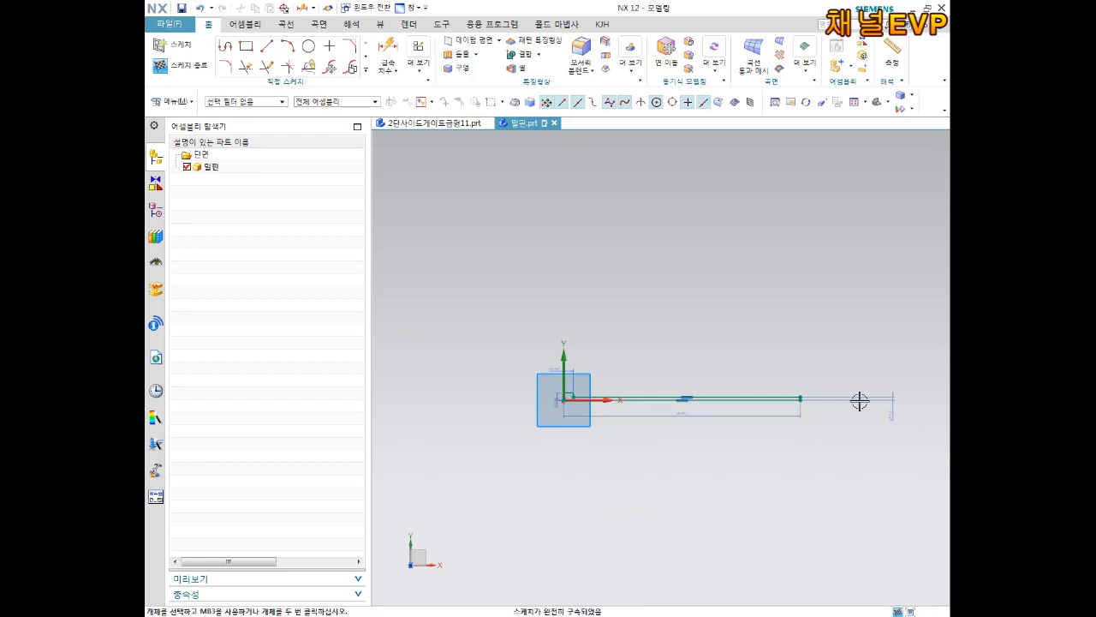
{"action": "left_click_drag", "start_coordinate": [893, 405], "coordinate": [803, 399]}
{"action": "scroll", "coordinate": [742, 408], "scroll_direction": "up", "scroll_amount": 4}
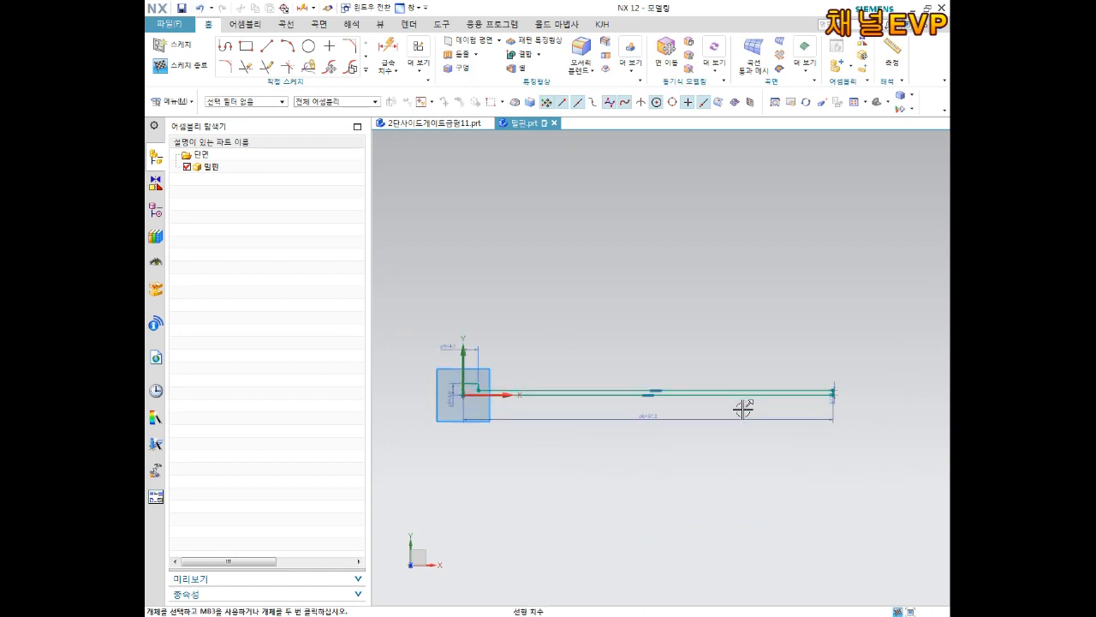
{"action": "mouse_move", "coordinate": [656, 411]}
{"action": "middle_mouse_down", "text": "shift"}
{"action": "mouse_move", "coordinate": [700, 411]}
{"action": "mouse_move", "coordinate": [691, 421]}
{"action": "middle_mouse_up", "text": "shift"}
{"action": "scroll", "coordinate": [700, 411], "scroll_direction": "down", "scroll_amount": 1}
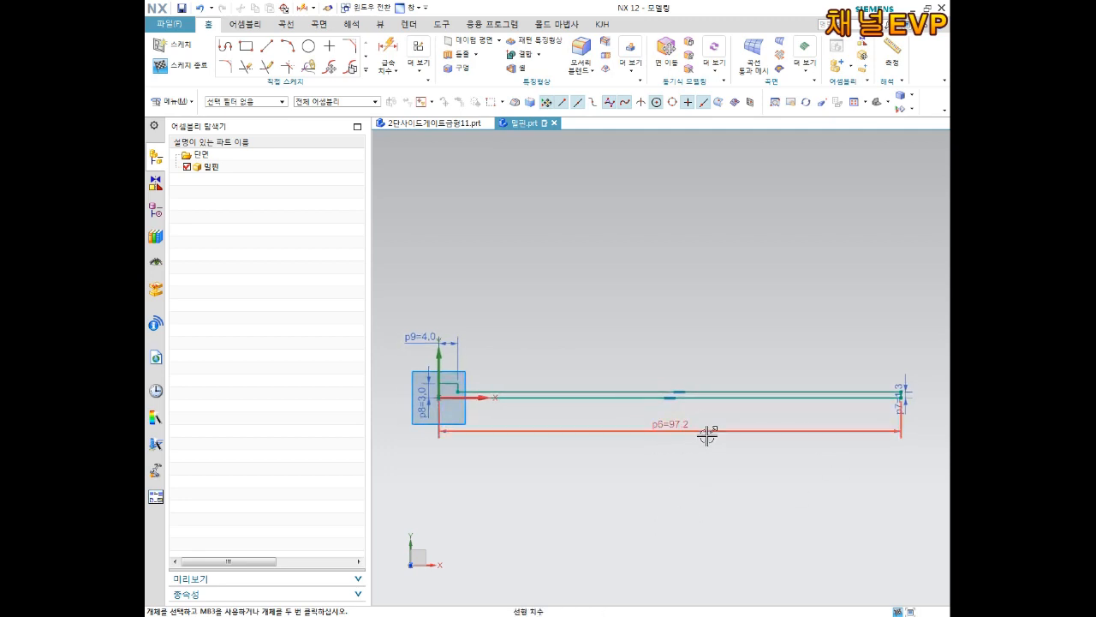
{"action": "left_click", "coordinate": [195, 75]}
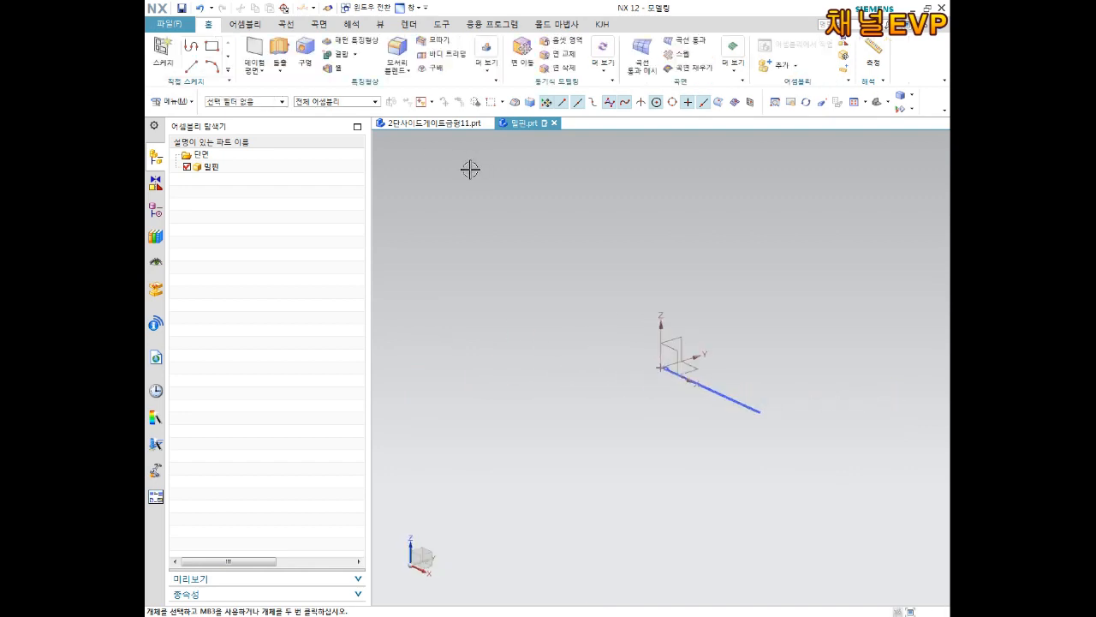
Step: Revolve the six-curve pin profile from 0° to 360° about its long base line on the X axis
{"action": "left_click", "coordinate": [280, 71]}
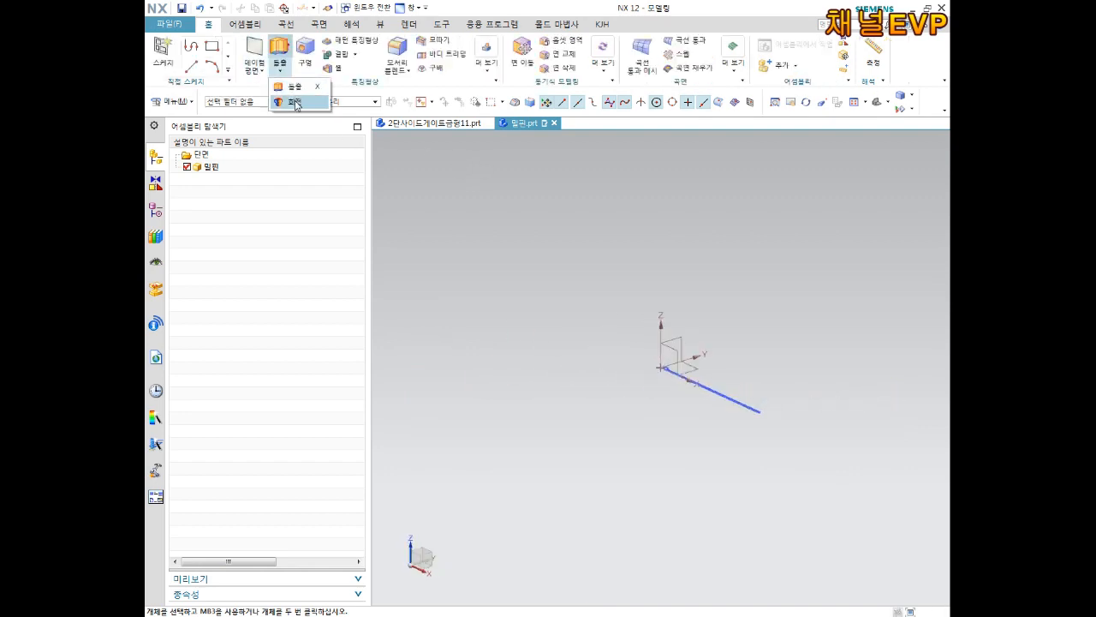
{"action": "left_click", "coordinate": [297, 102]}
{"action": "scroll", "coordinate": [658, 383], "scroll_direction": "up", "scroll_amount": 5}
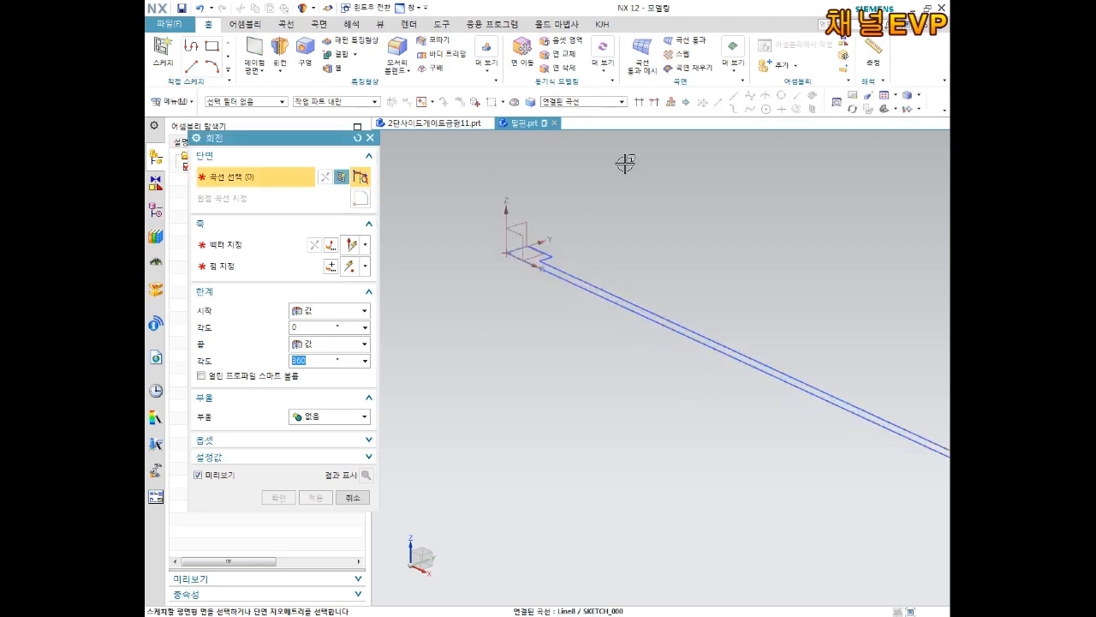
{"action": "scroll", "coordinate": [624, 247], "scroll_direction": "up", "scroll_amount": 3}
{"action": "left_click", "coordinate": [544, 411]}
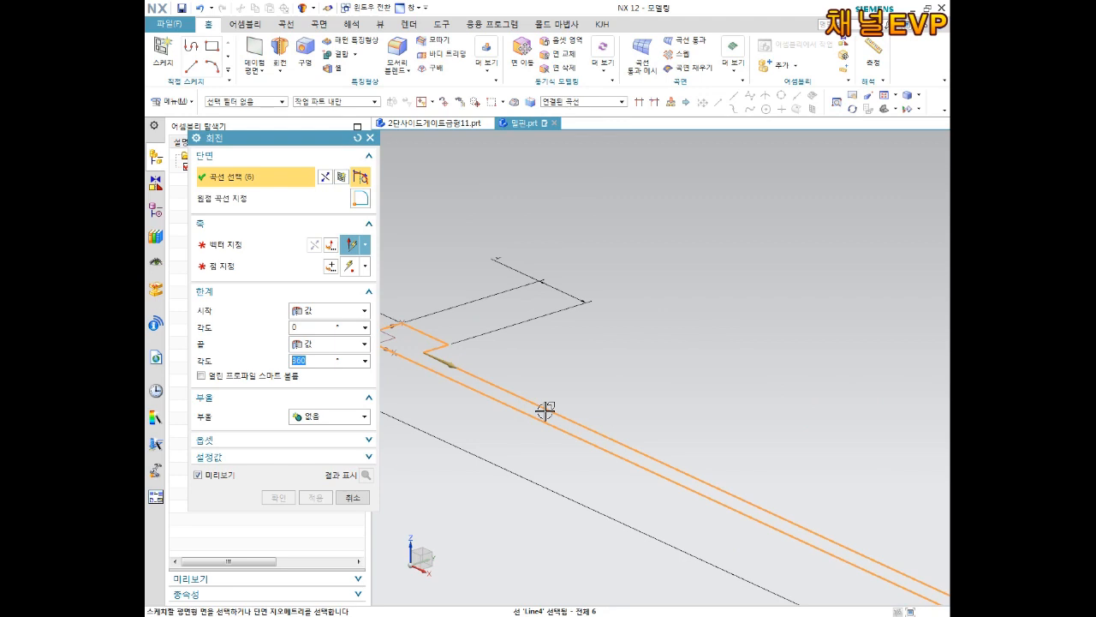
{"action": "left_click", "coordinate": [234, 250]}
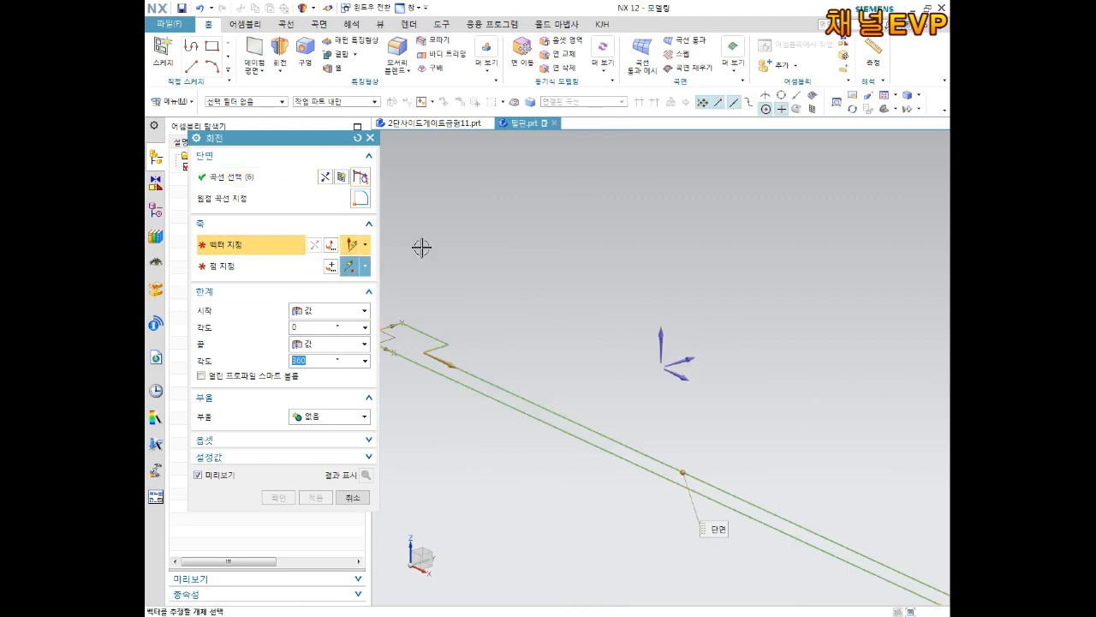
{"action": "scroll", "coordinate": [486, 399], "scroll_direction": "down", "scroll_amount": 4}
{"action": "scroll", "coordinate": [578, 456], "scroll_direction": "up", "scroll_amount": 1}
{"action": "left_click", "coordinate": [510, 405]}
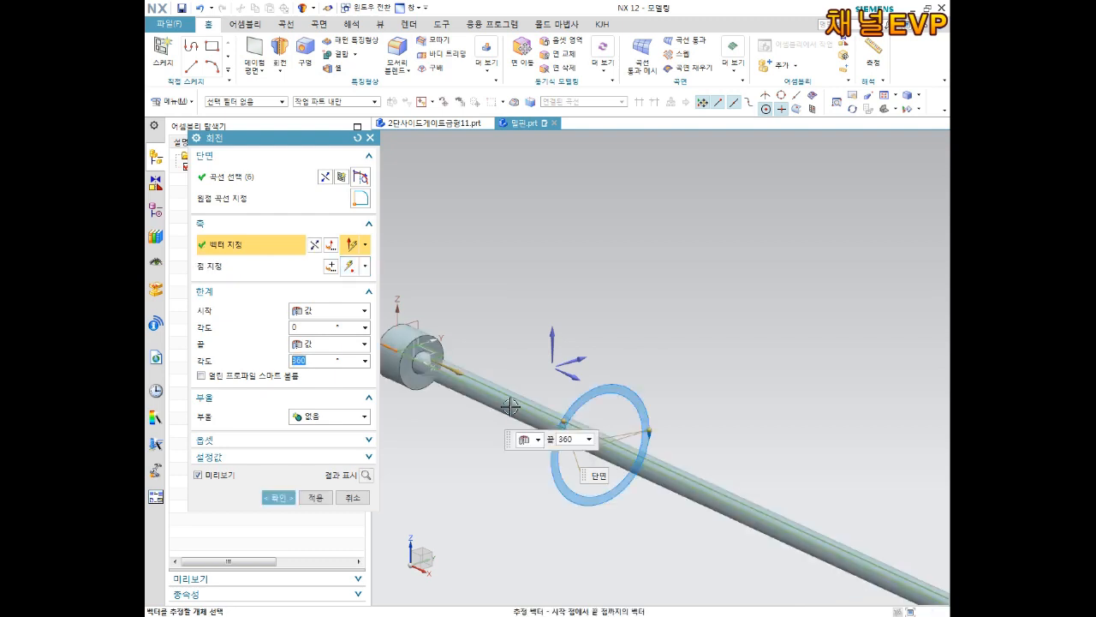
{"action": "left_click", "coordinate": [280, 497]}
Step: Change the display colour of the revolved pin body to yellow-green
{"action": "middle_click_drag", "start_coordinate": [488, 481], "coordinate": [608, 528]}
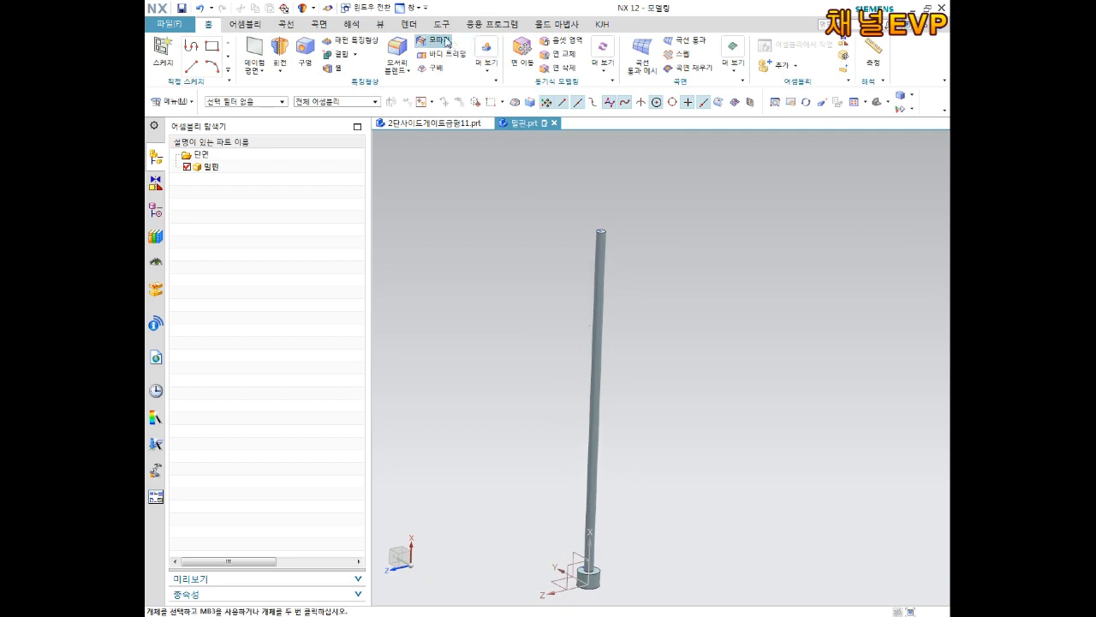
{"action": "left_click", "coordinate": [379, 24]}
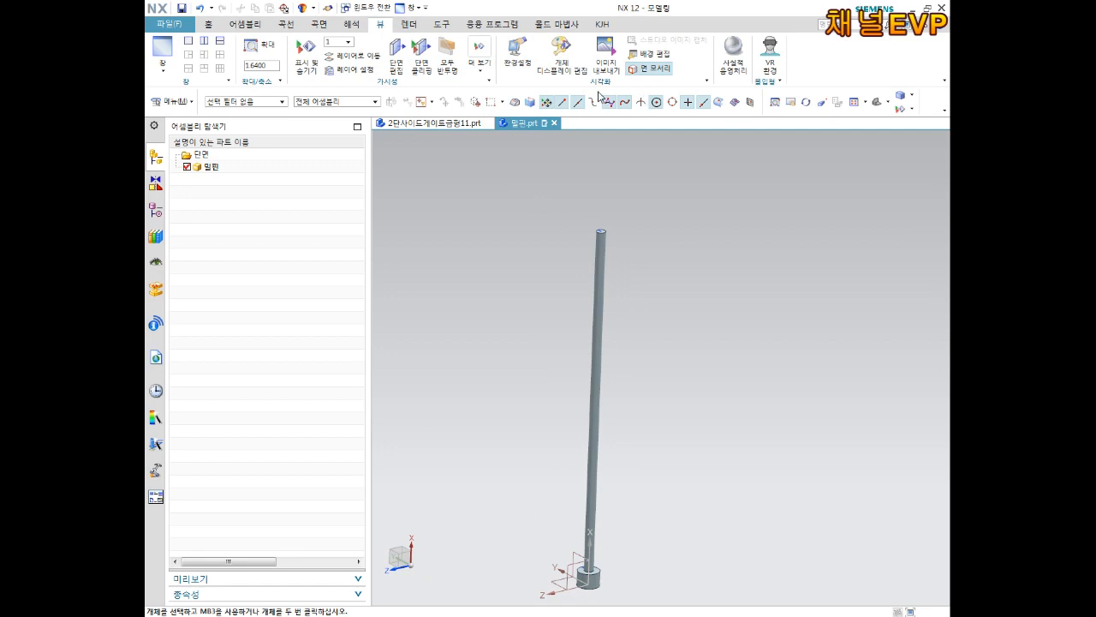
{"action": "left_click", "coordinate": [562, 55]}
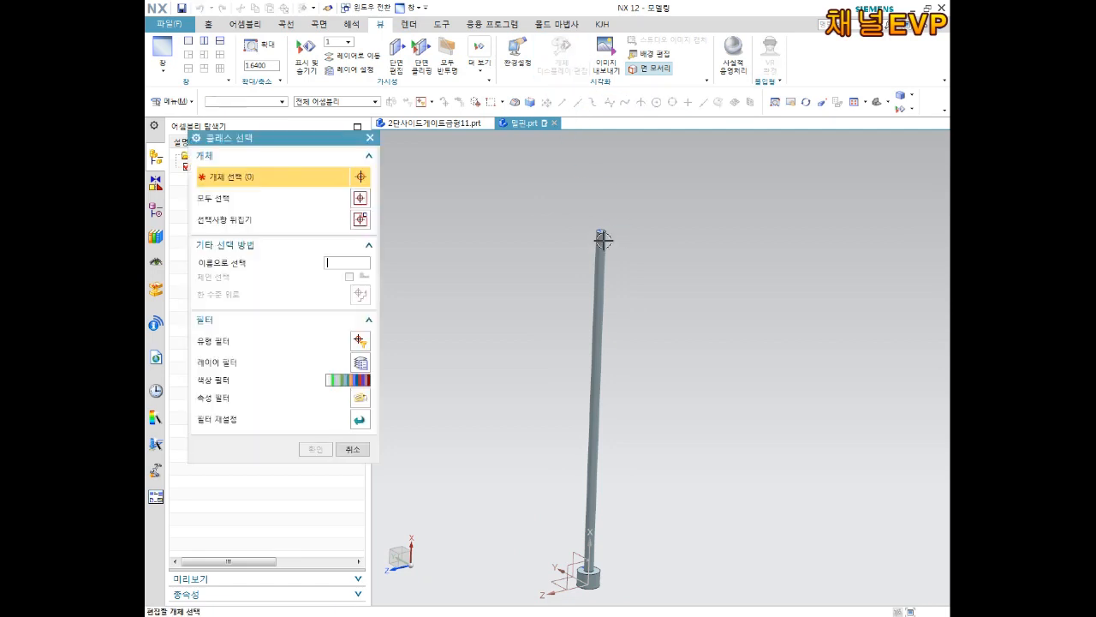
{"action": "left_click", "coordinate": [601, 258]}
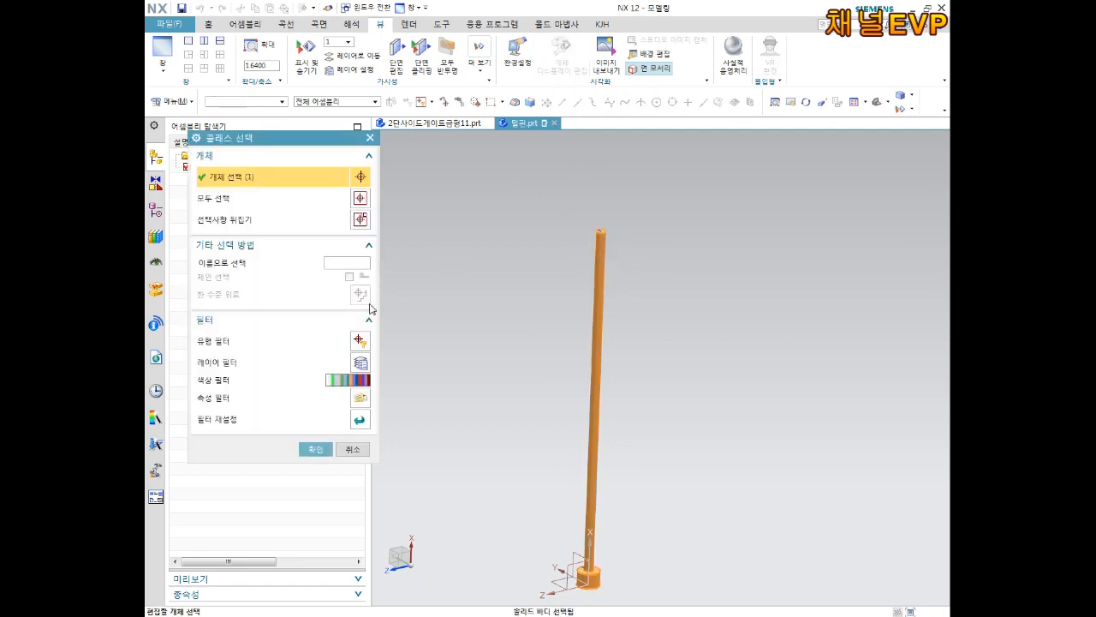
{"action": "left_click", "coordinate": [315, 449]}
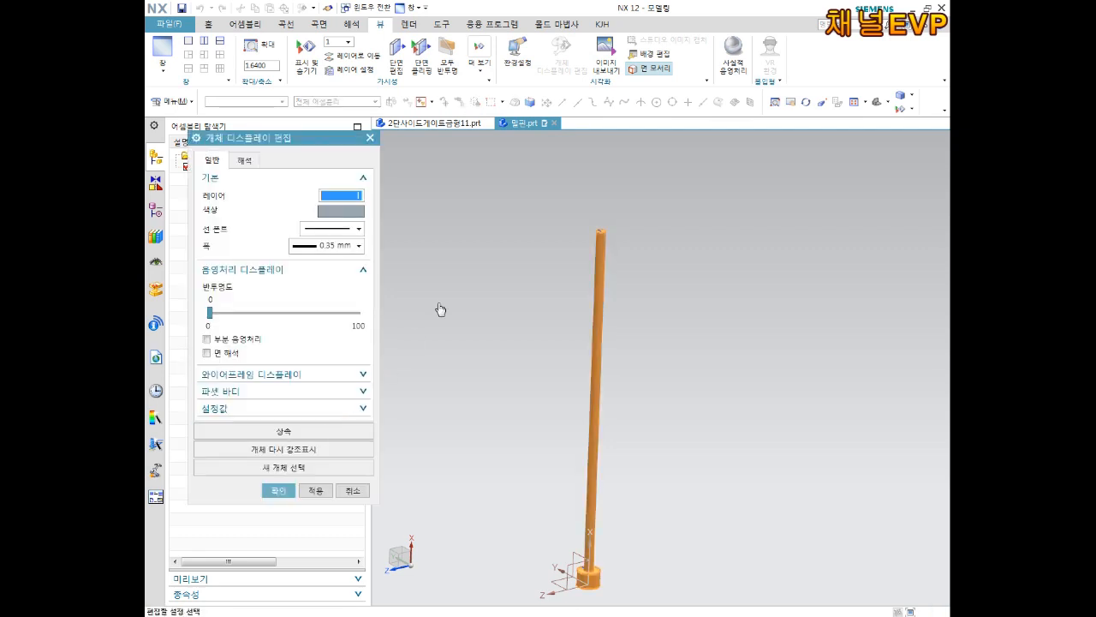
{"action": "left_click", "coordinate": [343, 214]}
{"action": "left_click", "coordinate": [268, 176]}
{"action": "left_click", "coordinate": [316, 319]}
{"action": "left_click", "coordinate": [279, 486]}
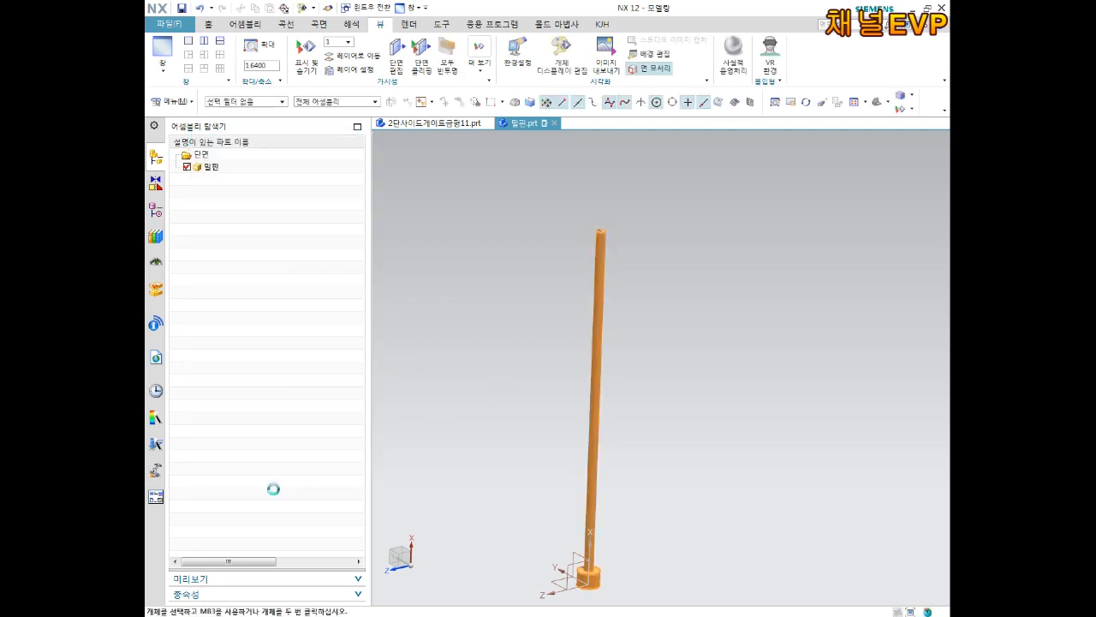
Step: Examine the finished pin from several angles, including close views of its head and shaft
{"action": "scroll", "coordinate": [529, 436], "scroll_direction": "down", "scroll_amount": 2}
{"action": "middle_click_drag", "start_coordinate": [528, 436], "coordinate": [590, 433]}
{"action": "scroll", "coordinate": [566, 535], "scroll_direction": "up", "scroll_amount": 6}
{"action": "scroll", "coordinate": [590, 433], "scroll_direction": "up", "scroll_amount": 3}
{"action": "scroll", "coordinate": [560, 454], "scroll_direction": "down", "scroll_amount": 6}
{"action": "middle_click_drag", "start_coordinate": [560, 461], "coordinate": [588, 440]}
{"action": "middle_click_drag", "start_coordinate": [512, 440], "coordinate": [556, 382]}
{"action": "scroll", "coordinate": [474, 382], "scroll_direction": "up", "scroll_amount": 6}
{"action": "middle_click_drag", "start_coordinate": [465, 386], "coordinate": [459, 388]}
{"action": "scroll", "coordinate": [459, 388], "scroll_direction": "down", "scroll_amount": 1}
{"action": "middle_click_drag", "start_coordinate": [571, 431], "coordinate": [588, 387]}
{"action": "scroll", "coordinate": [609, 350], "scroll_direction": "down", "scroll_amount": 4}
{"action": "middle_click_drag", "start_coordinate": [639, 326], "coordinate": [647, 345]}
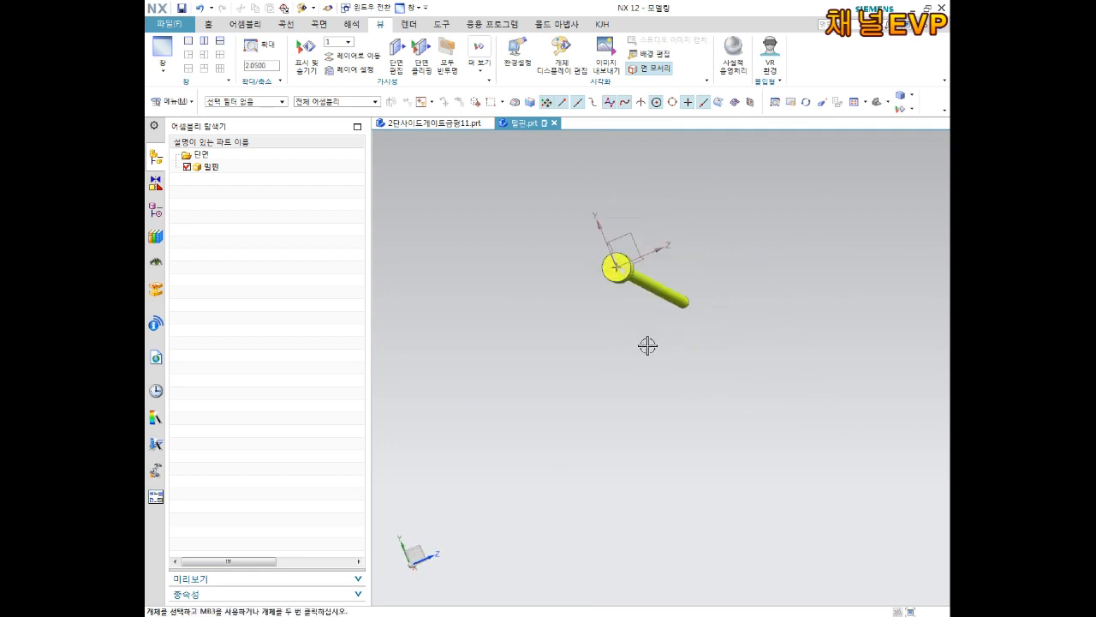
{"action": "middle_click_drag", "start_coordinate": [622, 269], "coordinate": [621, 321], "text": "shift"}
{"action": "scroll", "coordinate": [620, 310], "scroll_direction": "up", "scroll_amount": 6}
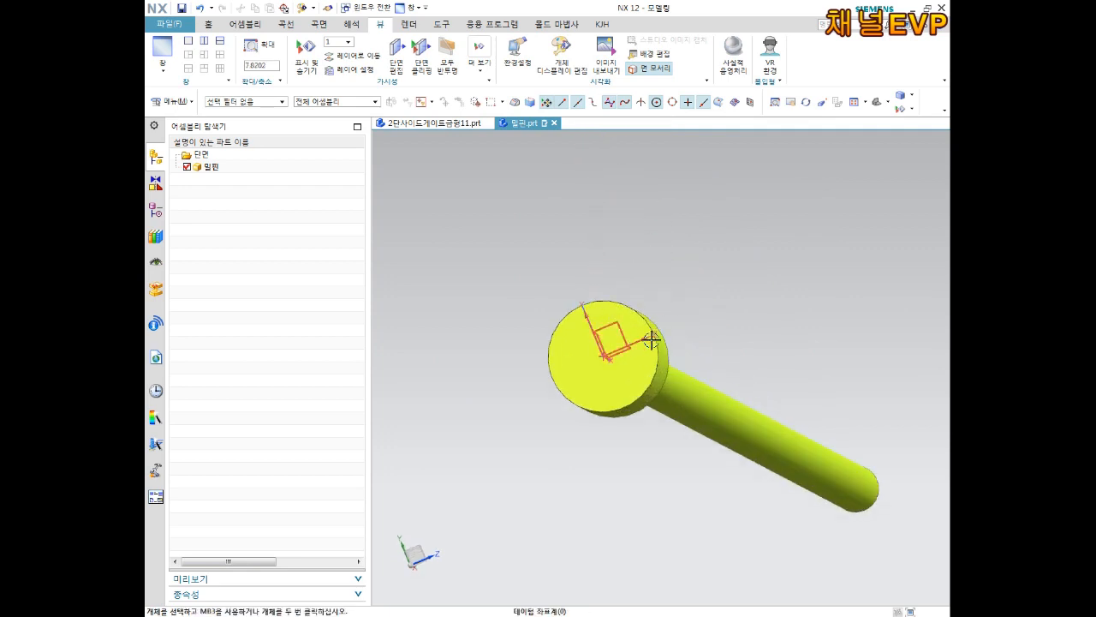
{"action": "scroll", "coordinate": [625, 343], "scroll_direction": "up", "scroll_amount": 2}
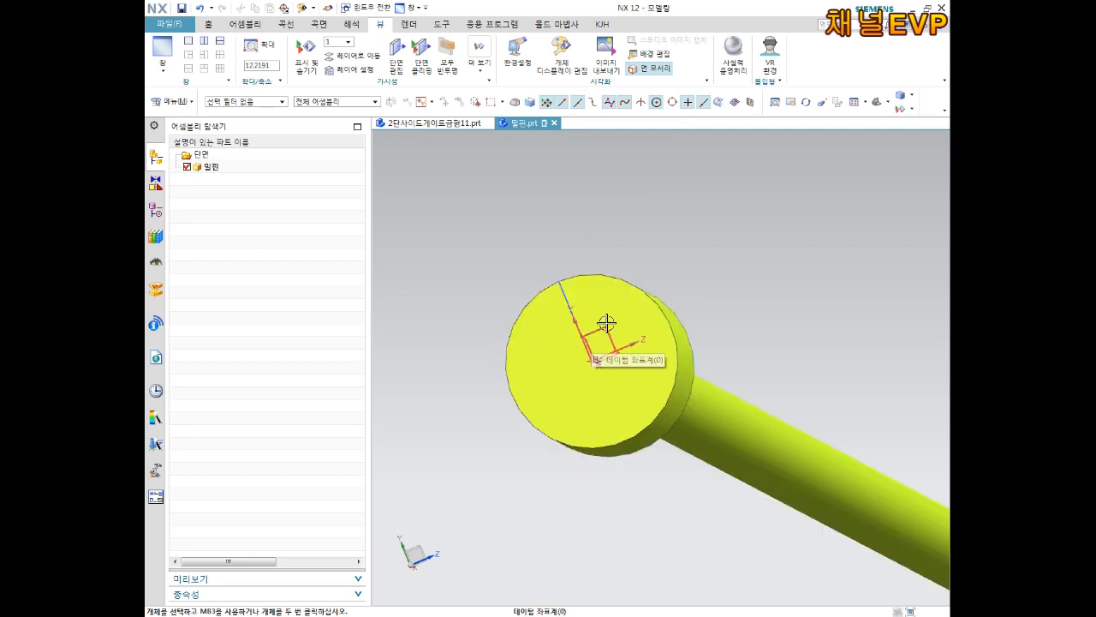
{"action": "scroll", "coordinate": [641, 329], "scroll_direction": "down", "scroll_amount": 2}
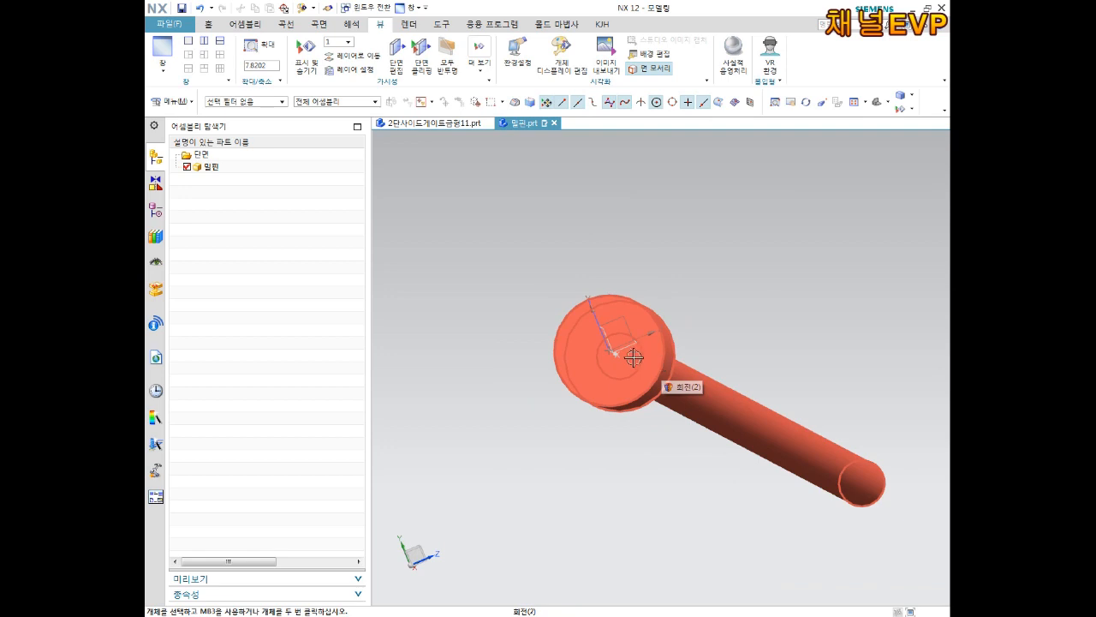
Step: Check the 2단사이드게이트금형11 mold assembly and return to the 밀핀 part
{"action": "middle_click_drag", "start_coordinate": [639, 368], "coordinate": [545, 174]}
{"action": "left_click", "coordinate": [434, 122]}
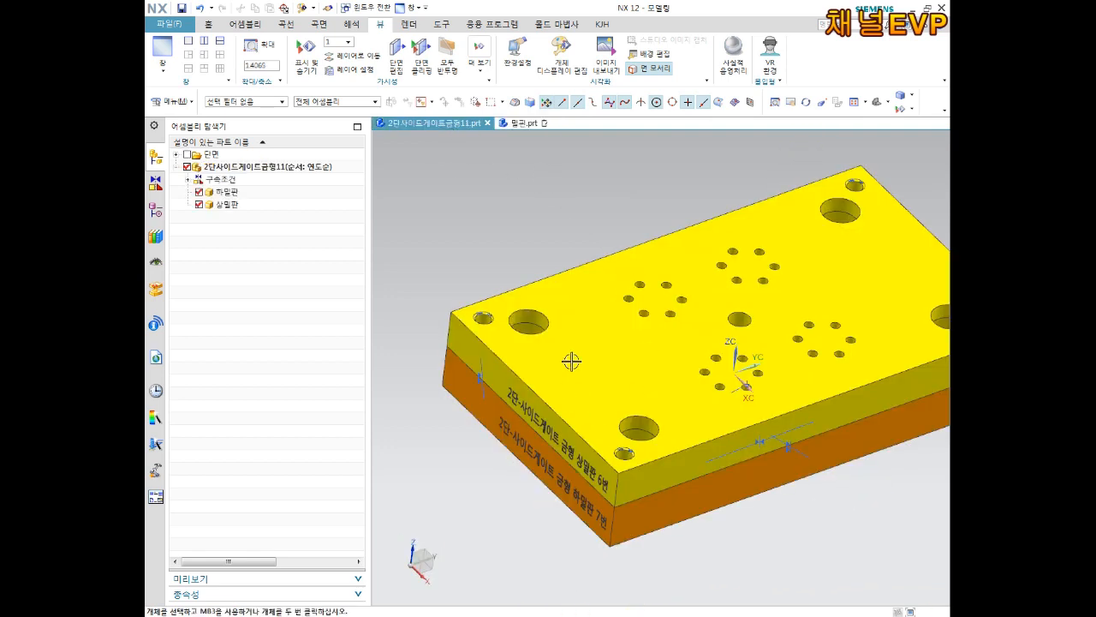
{"action": "left_click", "coordinate": [516, 123]}
{"action": "middle_click_drag", "start_coordinate": [719, 364], "coordinate": [780, 409]}
{"action": "scroll", "coordinate": [778, 399], "scroll_direction": "up", "scroll_amount": 2}
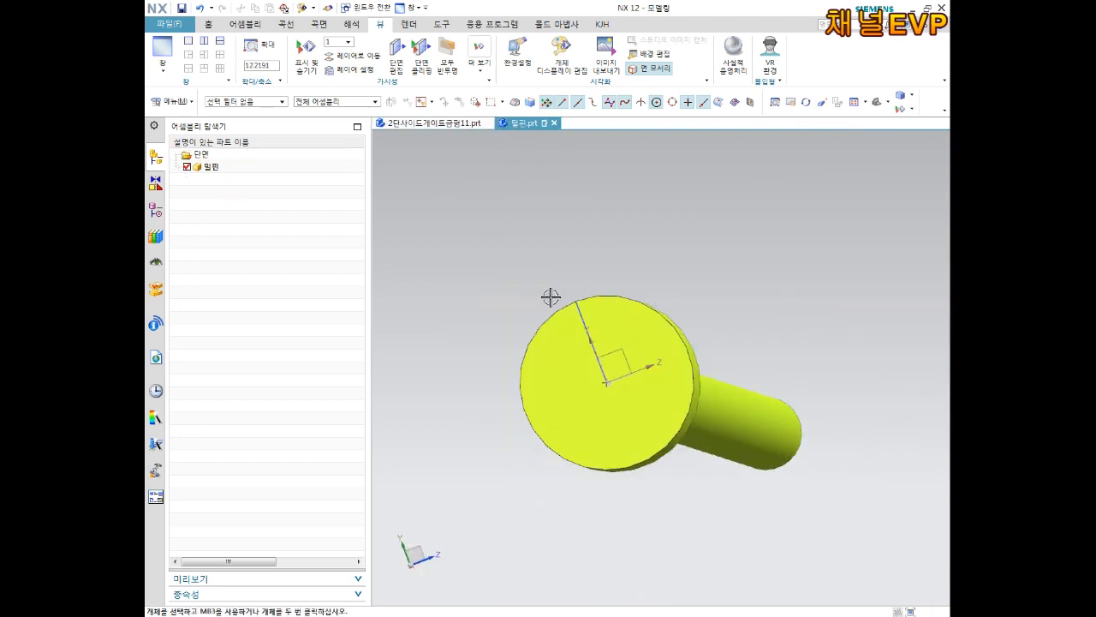
Step: Create a sketch on the flat end face of the pin head
{"action": "left_click", "coordinate": [211, 26]}
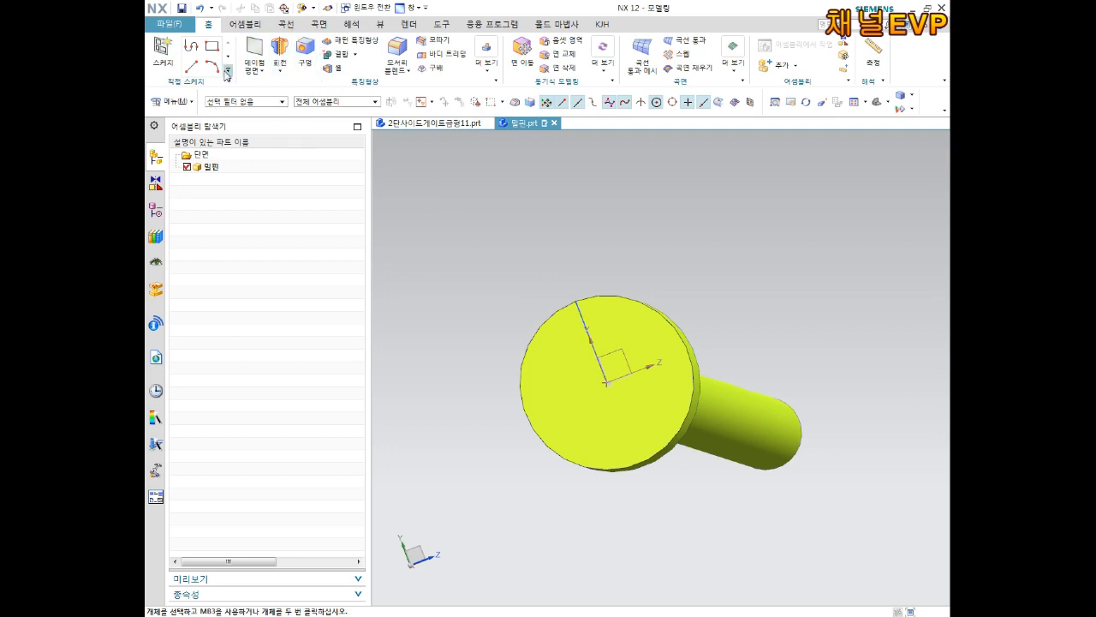
{"action": "left_click", "coordinate": [567, 339]}
{"action": "key", "text": "Escape"}
{"action": "left_click", "coordinate": [163, 52]}
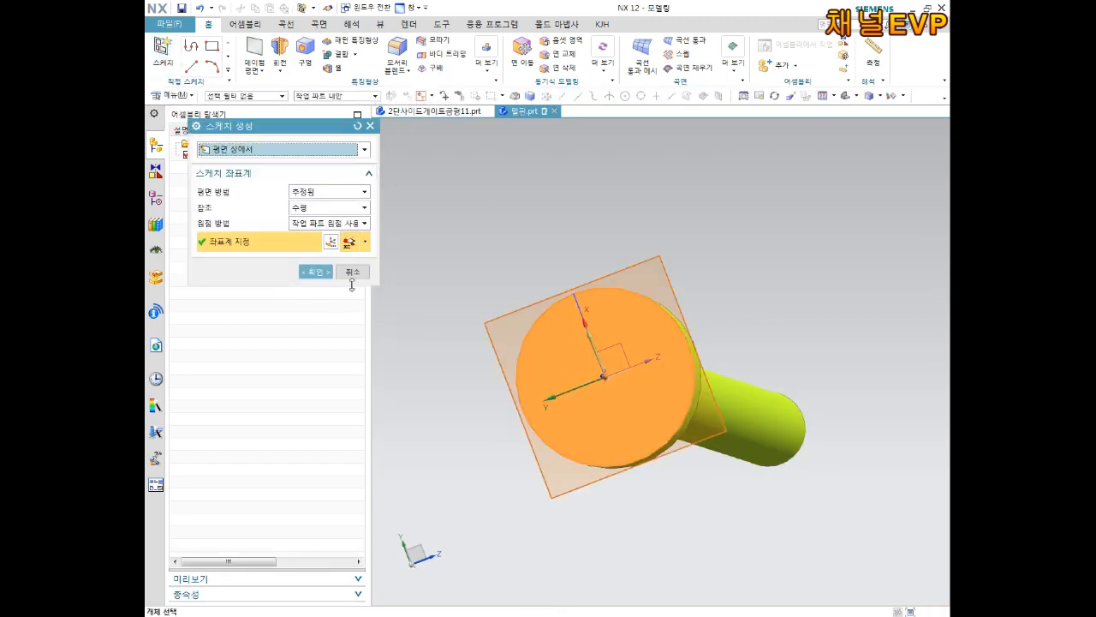
{"action": "left_click", "coordinate": [315, 271]}
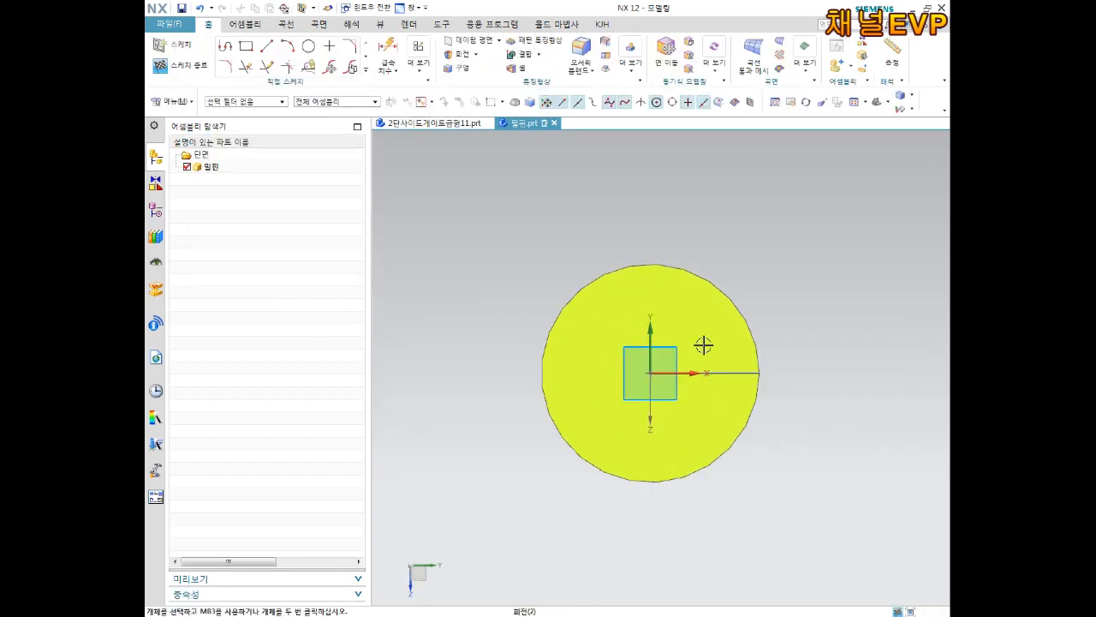
Step: Draw a roughly semicircular three-point arc about 4.2 mm in diameter on the head face and move its centre onto the sketch origin
{"action": "left_click", "coordinate": [288, 45]}
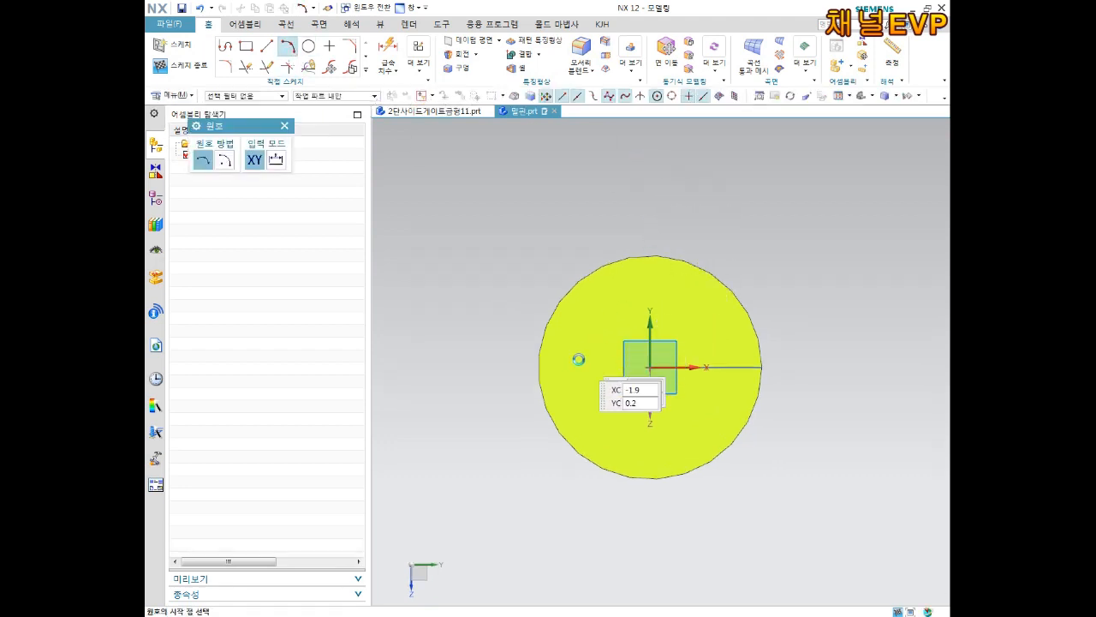
{"action": "left_click", "coordinate": [577, 373]}
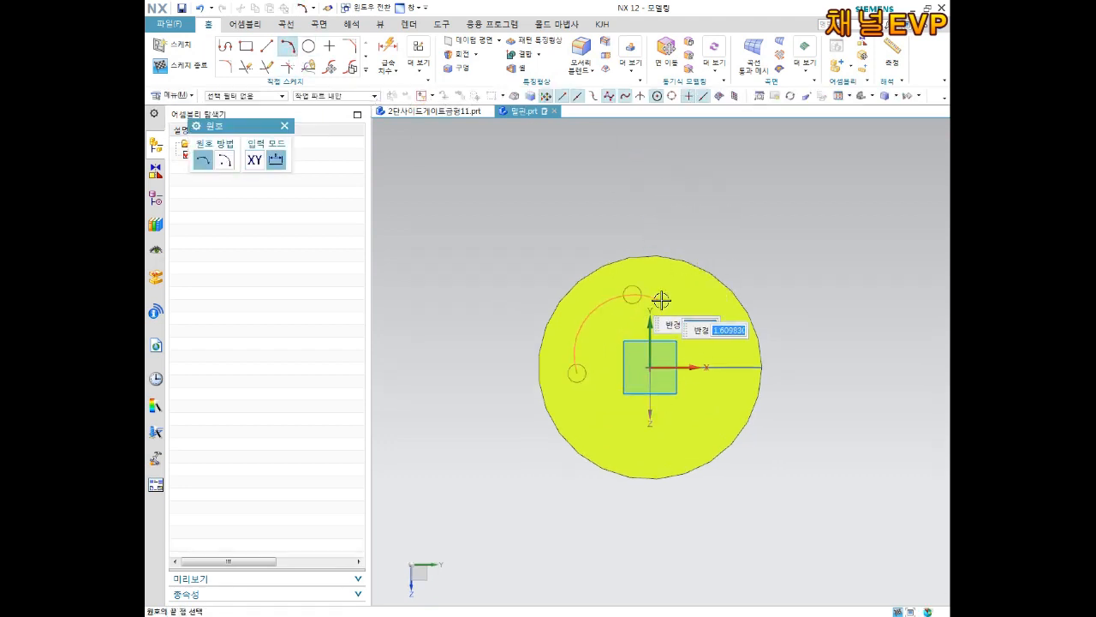
{"action": "left_click", "coordinate": [733, 369]}
{"action": "scroll", "coordinate": [683, 371], "scroll_direction": "up", "scroll_amount": 2}
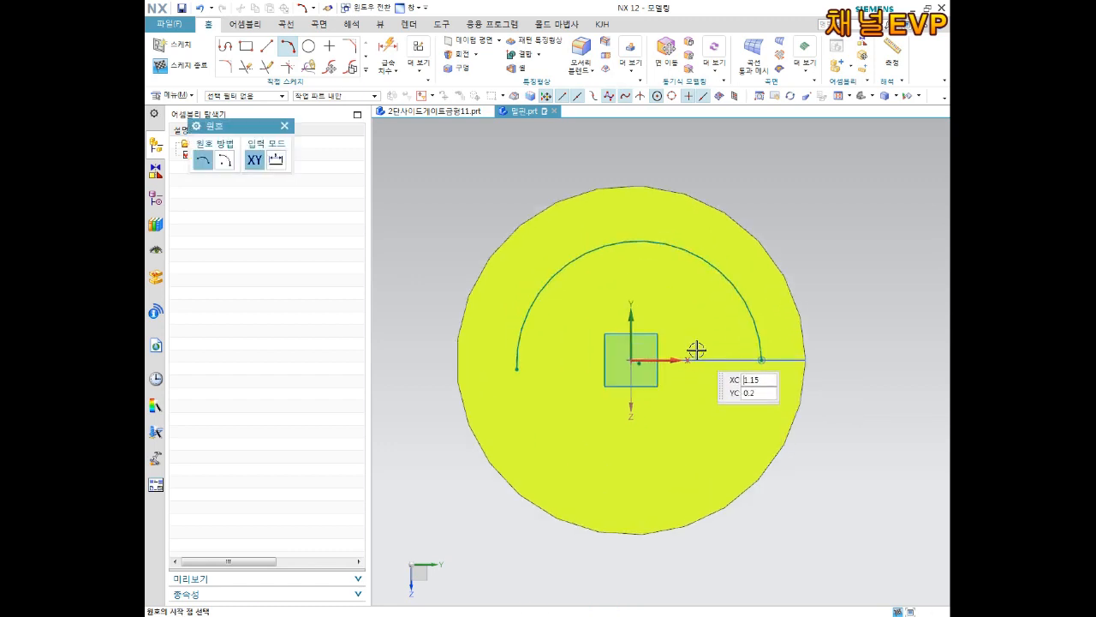
{"action": "key", "text": "Escape"}
{"action": "scroll", "coordinate": [644, 375], "scroll_direction": "up", "scroll_amount": 1}
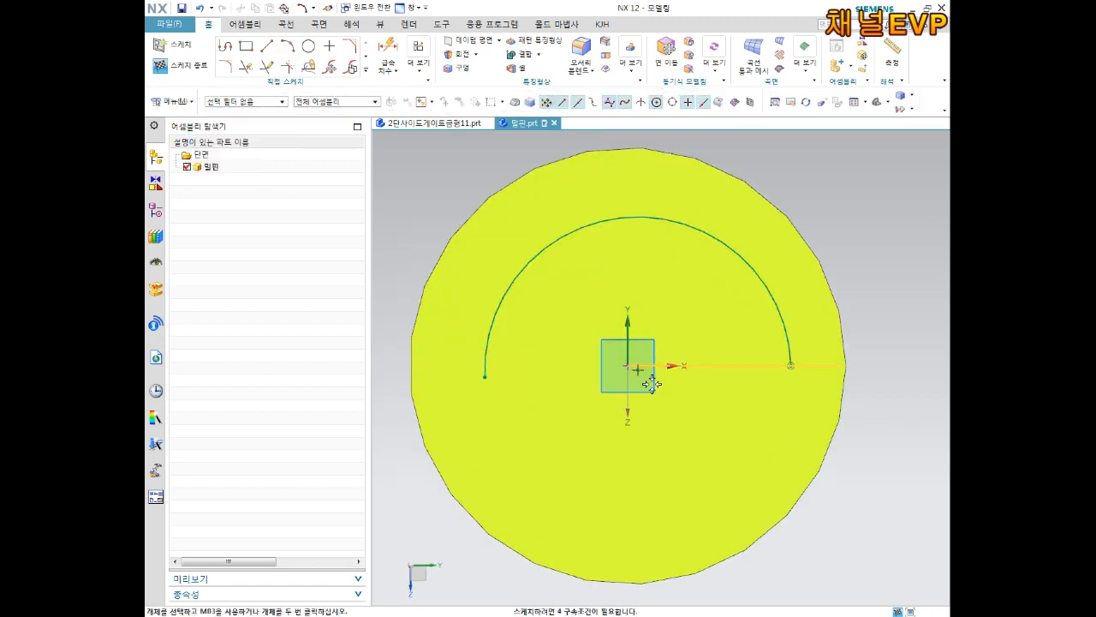
{"action": "left_click_drag", "start_coordinate": [636, 370], "coordinate": [628, 366]}
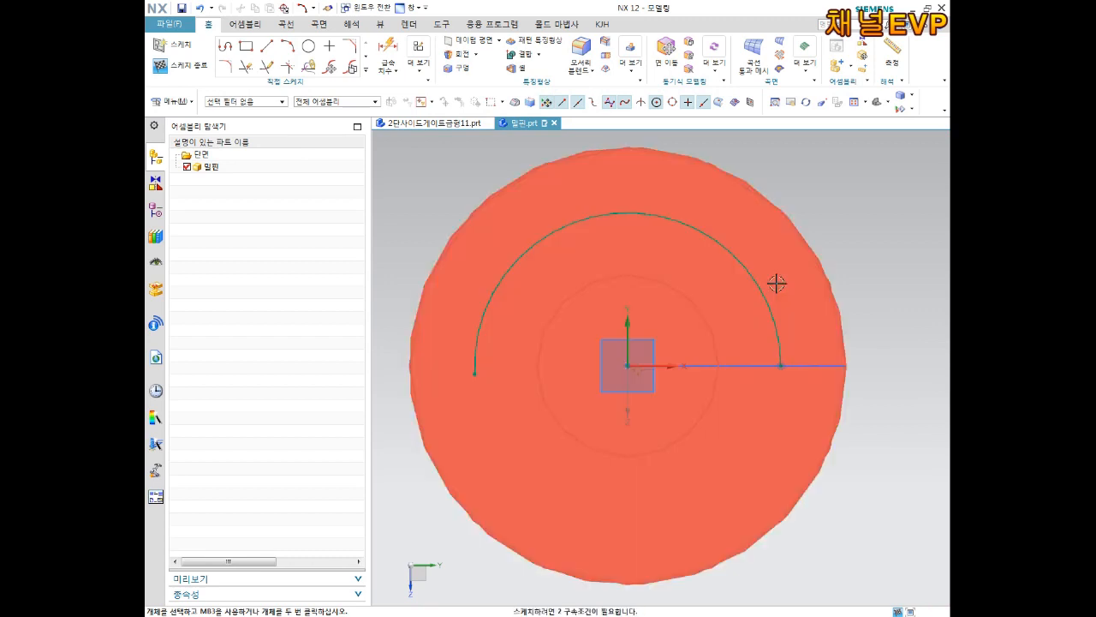
Step: Dimension the arc's diameter as 2.5 mm and finish the sketch
{"action": "key", "text": "d"}
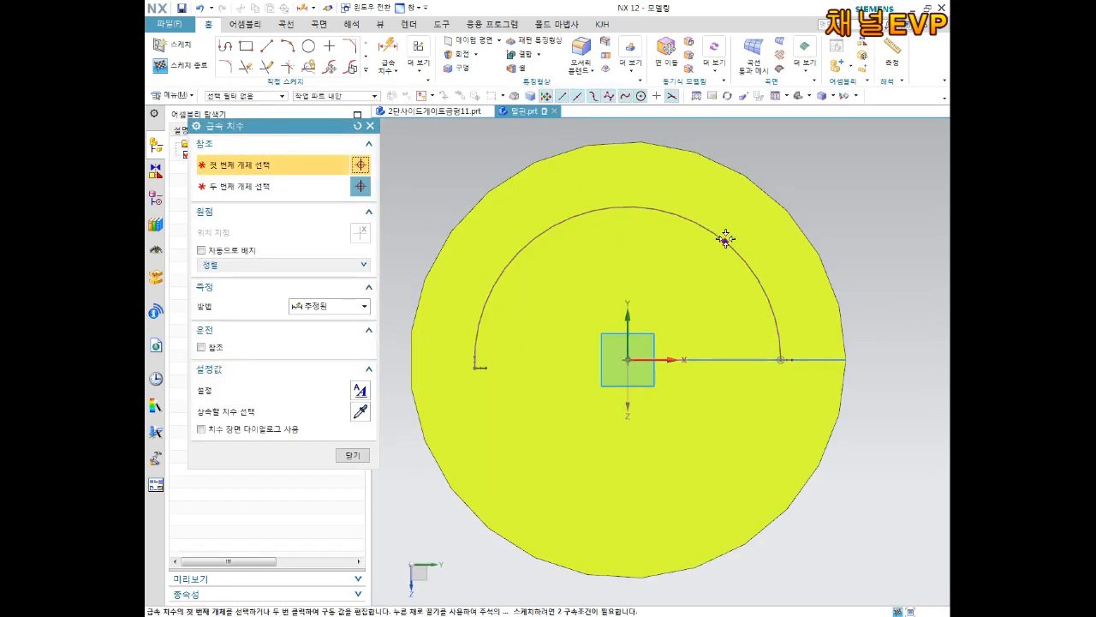
{"action": "key", "text": "Escape"}
{"action": "key", "text": "d"}
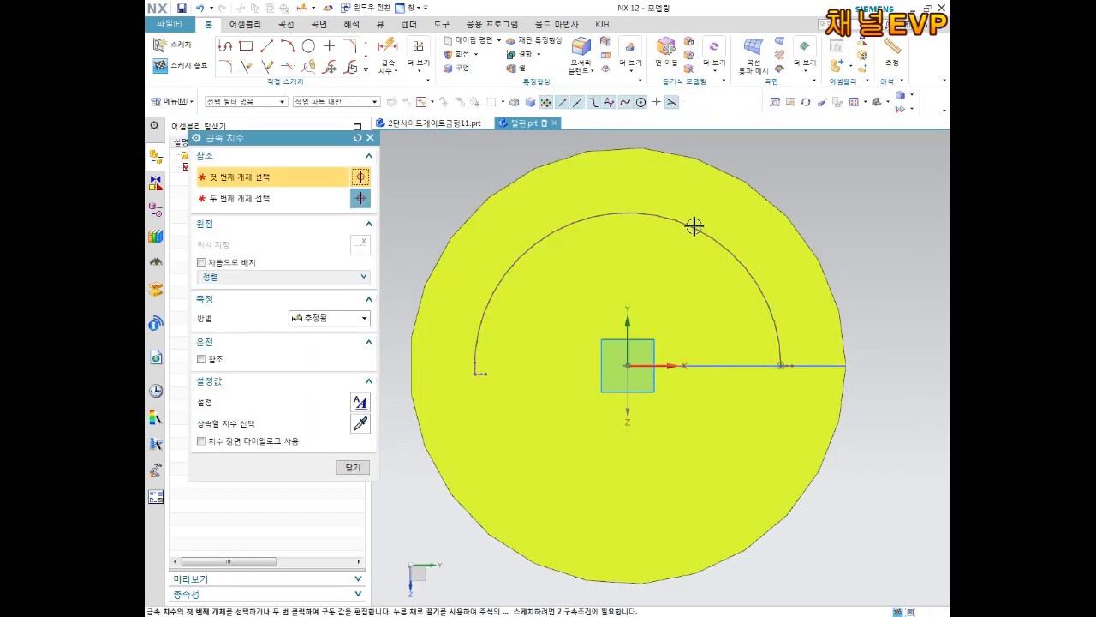
{"action": "left_click", "coordinate": [689, 224]}
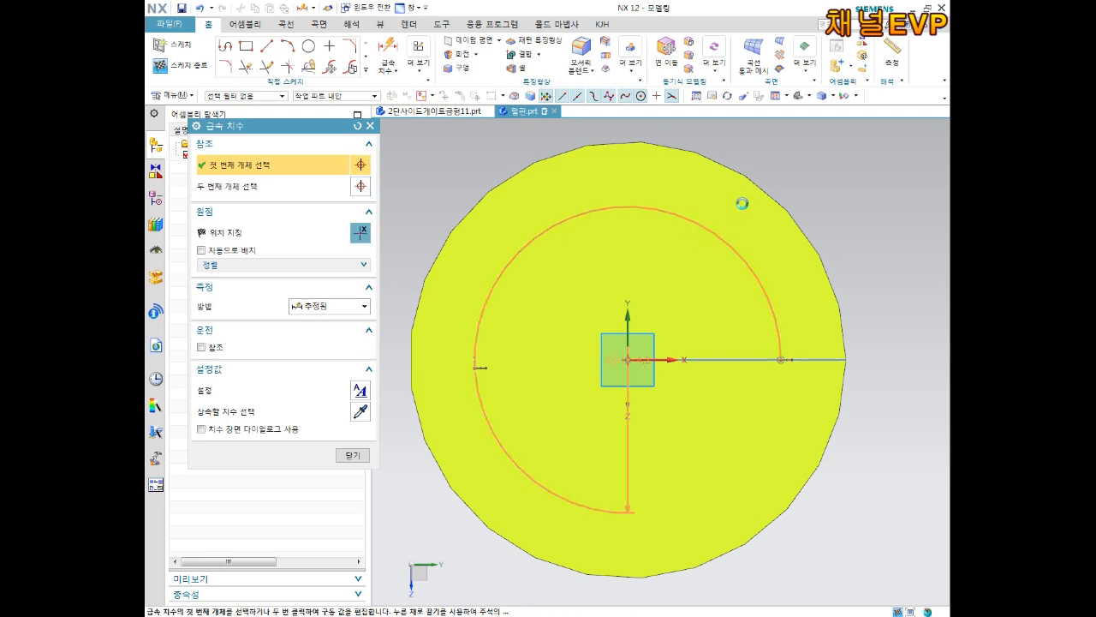
{"action": "left_click", "coordinate": [835, 174]}
{"action": "type", "text": "2"}
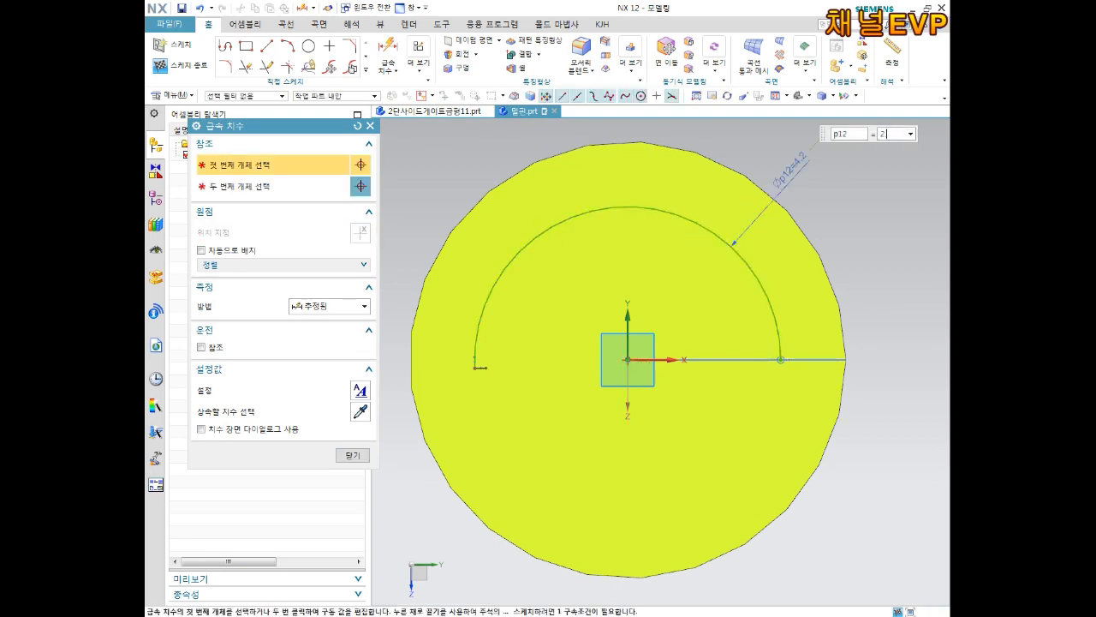
{"action": "type", "text": ".5"}
{"action": "key", "text": "Return"}
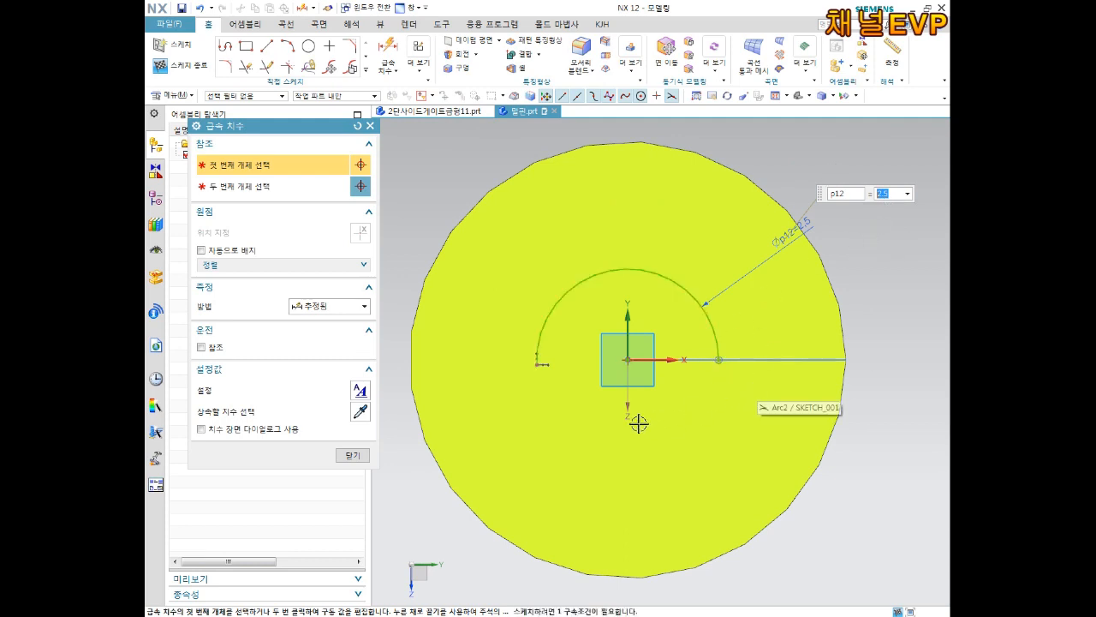
{"action": "key", "text": "Escape"}
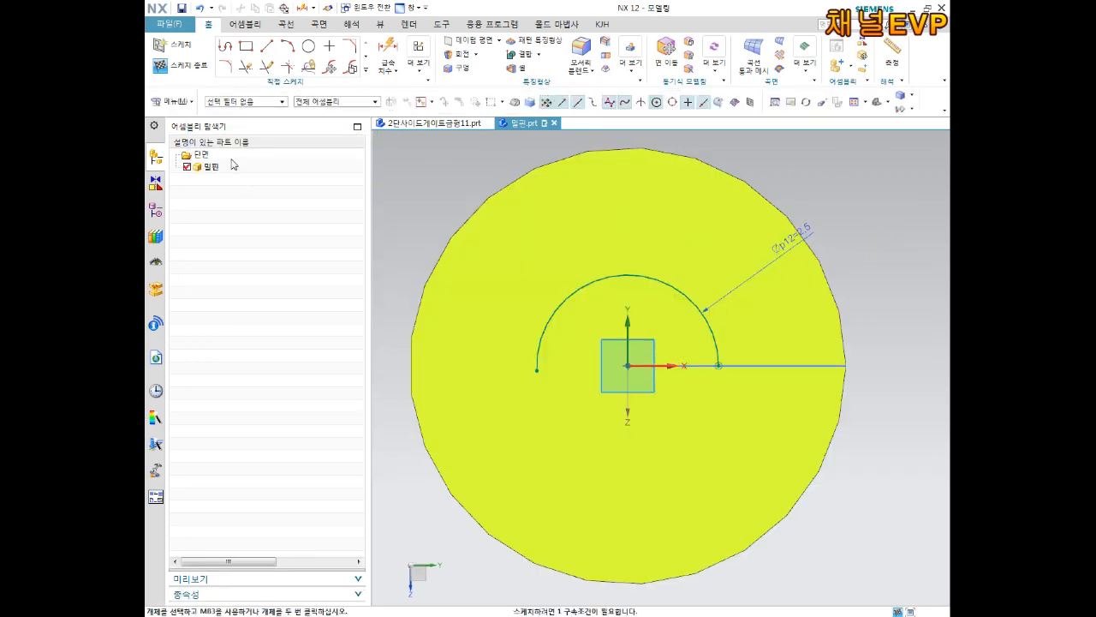
{"action": "left_click", "coordinate": [175, 65]}
Step: Start an on-face text on the pin head's end face, using the sketched arc as its placement curve
{"action": "mouse_move", "coordinate": [597, 352]}
{"action": "middle_mouse_down"}
{"action": "mouse_move", "coordinate": [621, 347]}
{"action": "mouse_move", "coordinate": [612, 343]}
{"action": "middle_mouse_up"}
{"action": "scroll", "coordinate": [611, 343], "scroll_direction": "down", "scroll_amount": 4}
{"action": "scroll", "coordinate": [692, 338], "scroll_direction": "up", "scroll_amount": 2}
{"action": "middle_click_drag", "start_coordinate": [772, 314], "coordinate": [682, 257]}
{"action": "scroll", "coordinate": [616, 189], "scroll_direction": "up", "scroll_amount": 7}
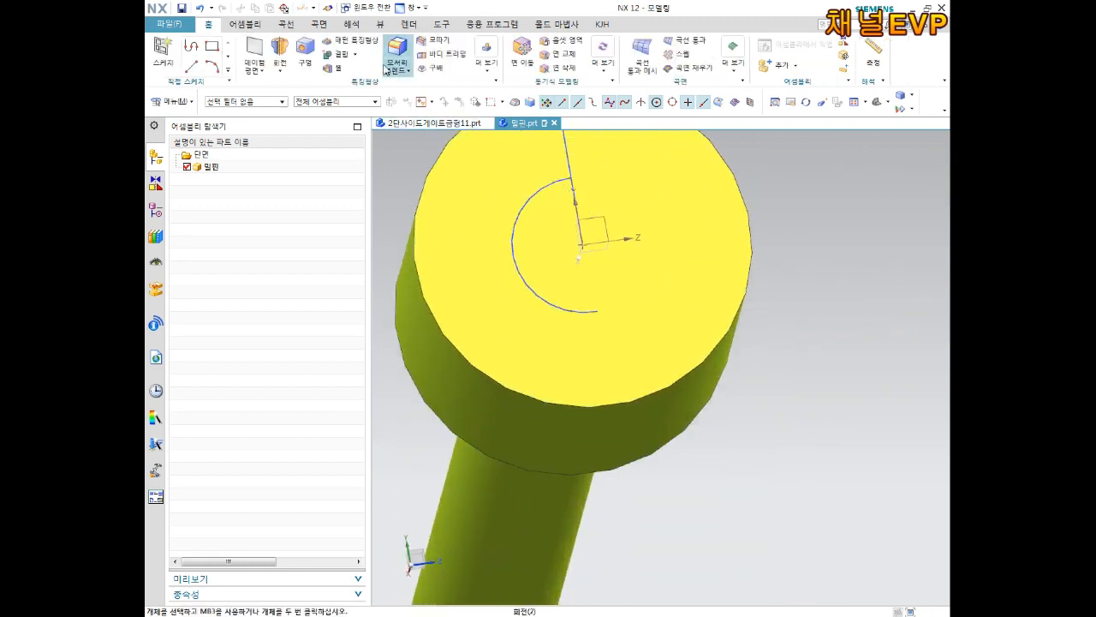
{"action": "left_click", "coordinate": [285, 24]}
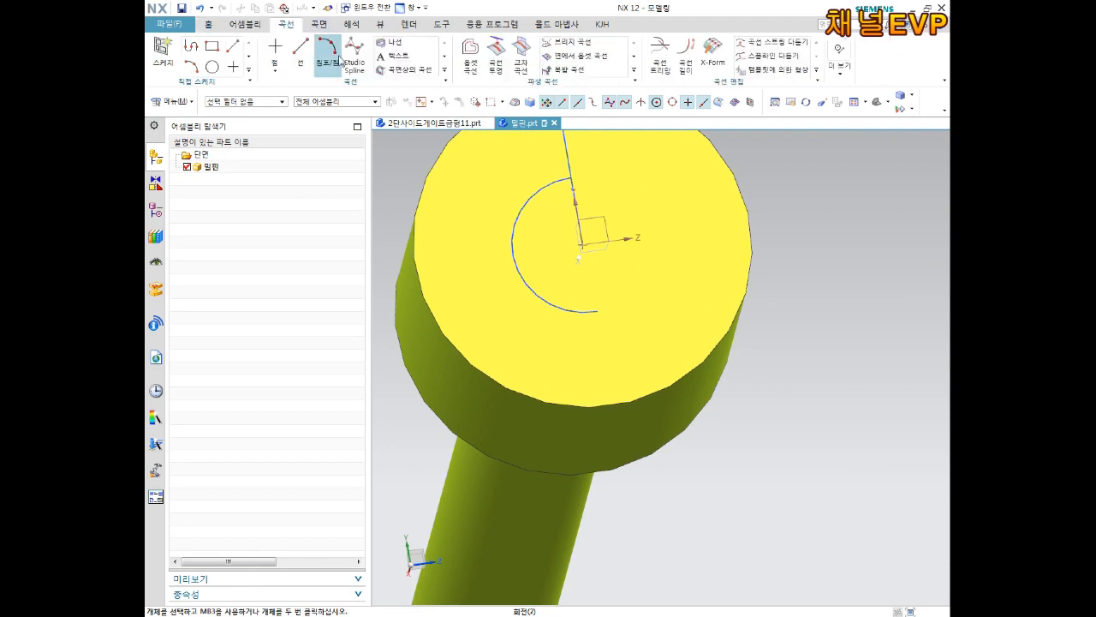
{"action": "left_click", "coordinate": [397, 56]}
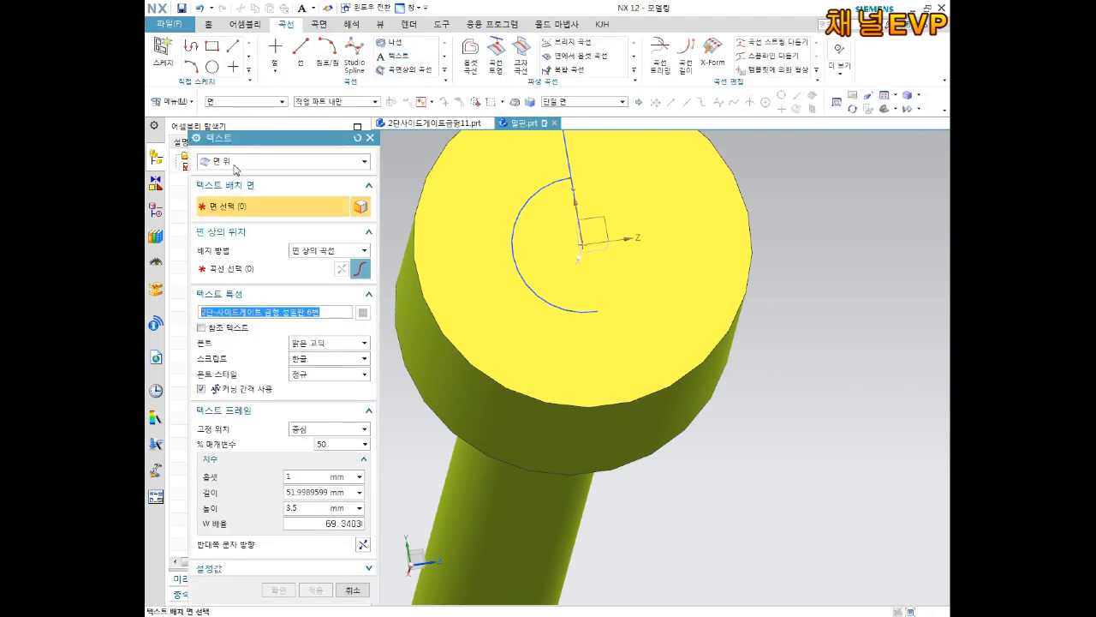
{"action": "left_click", "coordinate": [467, 199]}
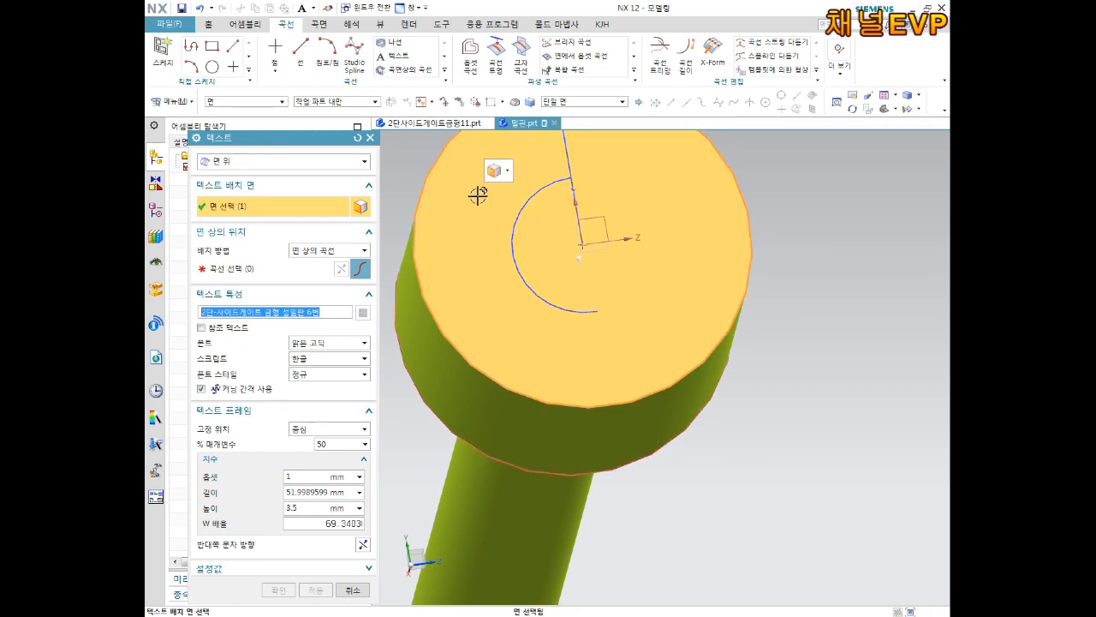
{"action": "left_click", "coordinate": [513, 276]}
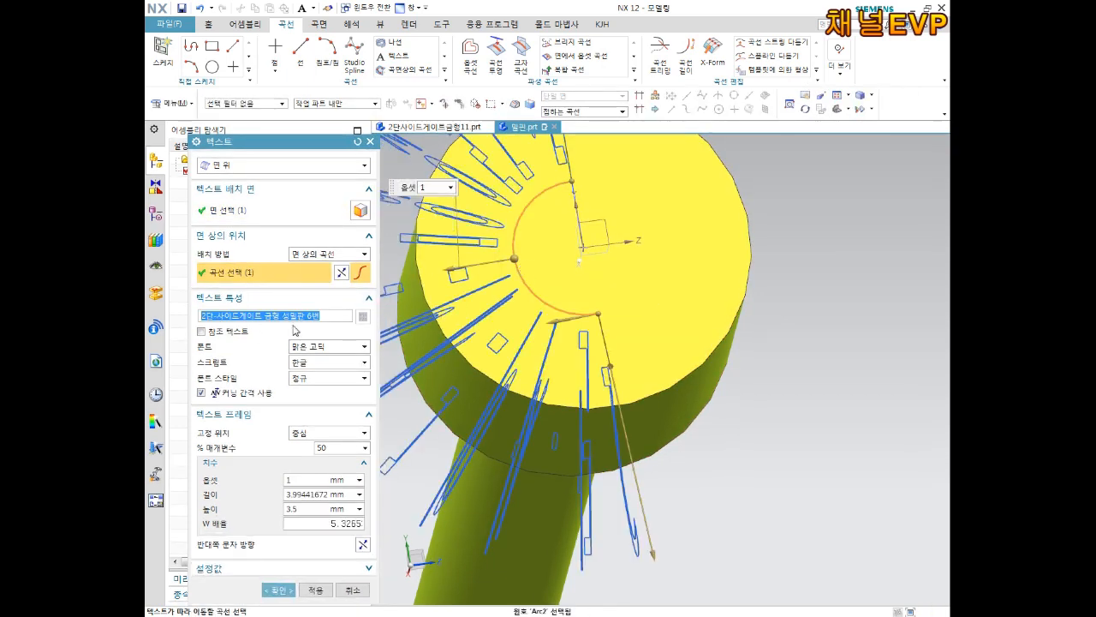
Step: Replace the text content with 밀핀
{"action": "type", "text": "1"}
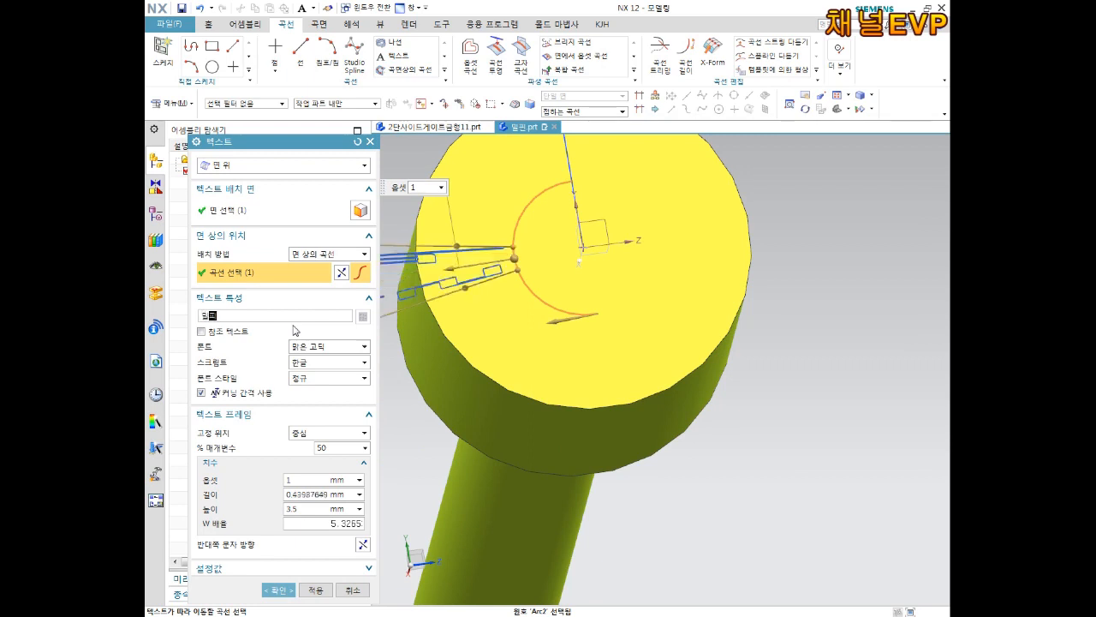
{"action": "key", "text": "BackSpace"}
{"action": "key", "text": "BackSpace"}
{"action": "key", "text": "BackSpace"}
{"action": "type", "text": "밀핀"}
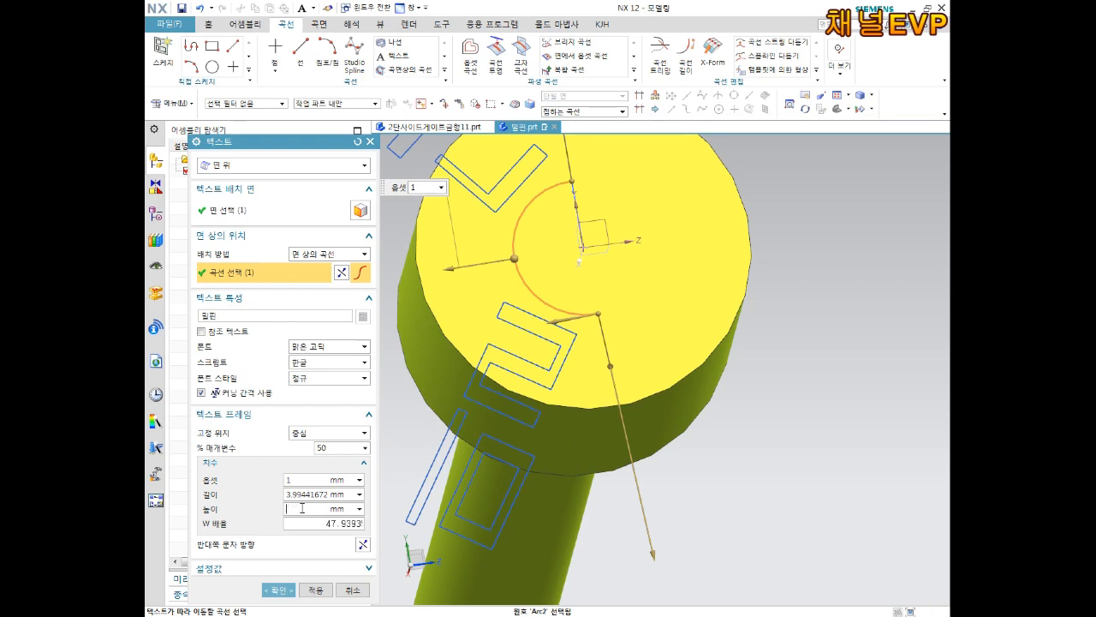
Step: Try text heights of 1.5 mm, 1 mm and 0.5 mm
{"action": "type", "text": "1.5"}
{"action": "key", "text": "Return"}
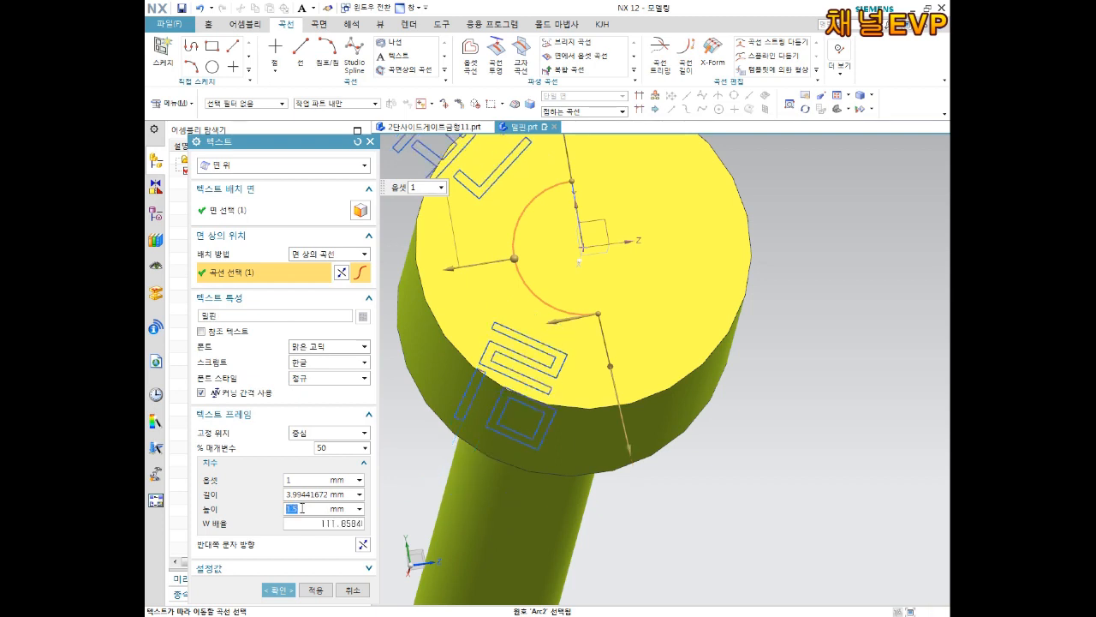
{"action": "scroll", "coordinate": [489, 463], "scroll_direction": "down", "scroll_amount": 3}
{"action": "scroll", "coordinate": [496, 379], "scroll_direction": "up", "scroll_amount": 1}
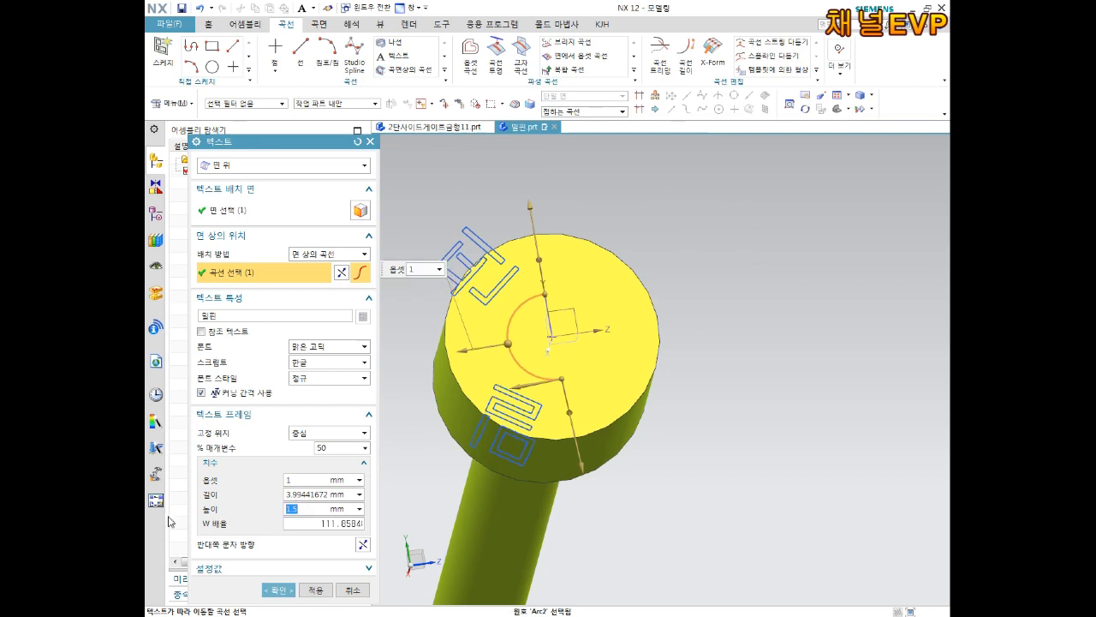
{"action": "type", "text": "1"}
{"action": "key", "text": "Return"}
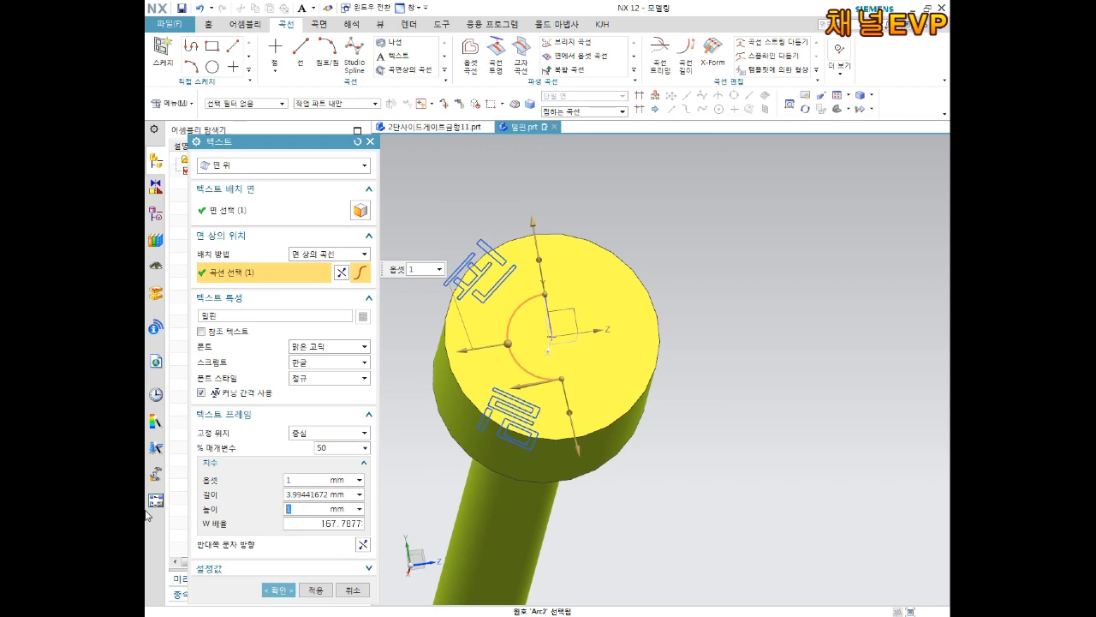
{"action": "type", "text": "0.5"}
{"action": "key", "text": "Return"}
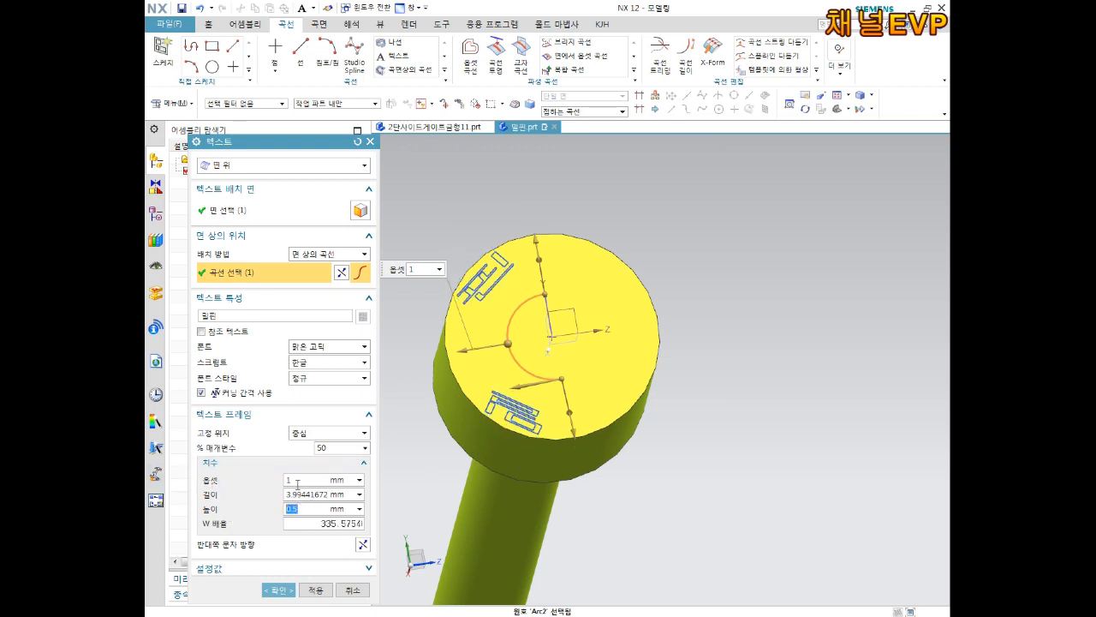
Step: Set the text's offset to 0 mm and its height to 1.2 mm, and create the text
{"action": "type", "text": "0"}
{"action": "key", "text": "Return"}
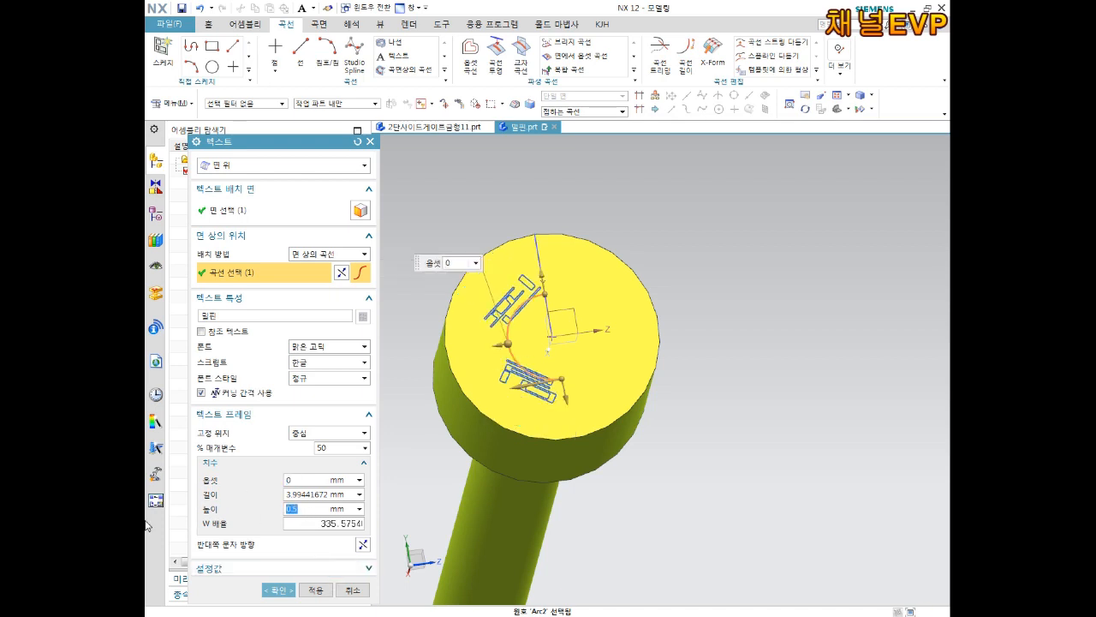
{"action": "type", "text": "1"}
{"action": "key", "text": "Return"}
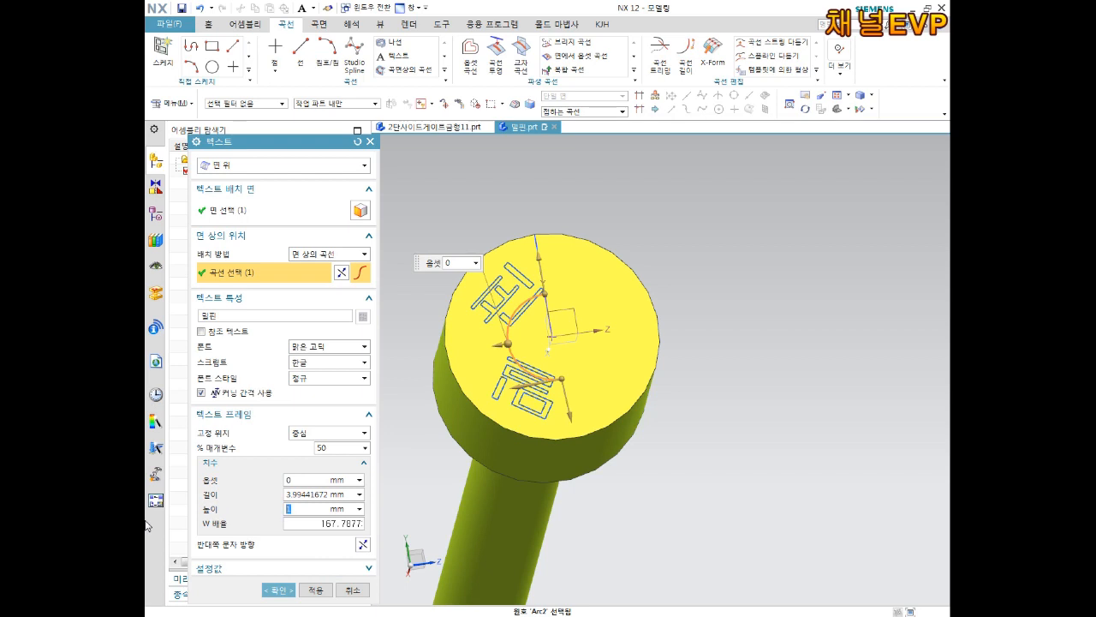
{"action": "type", "text": "1.2"}
{"action": "key", "text": "Return"}
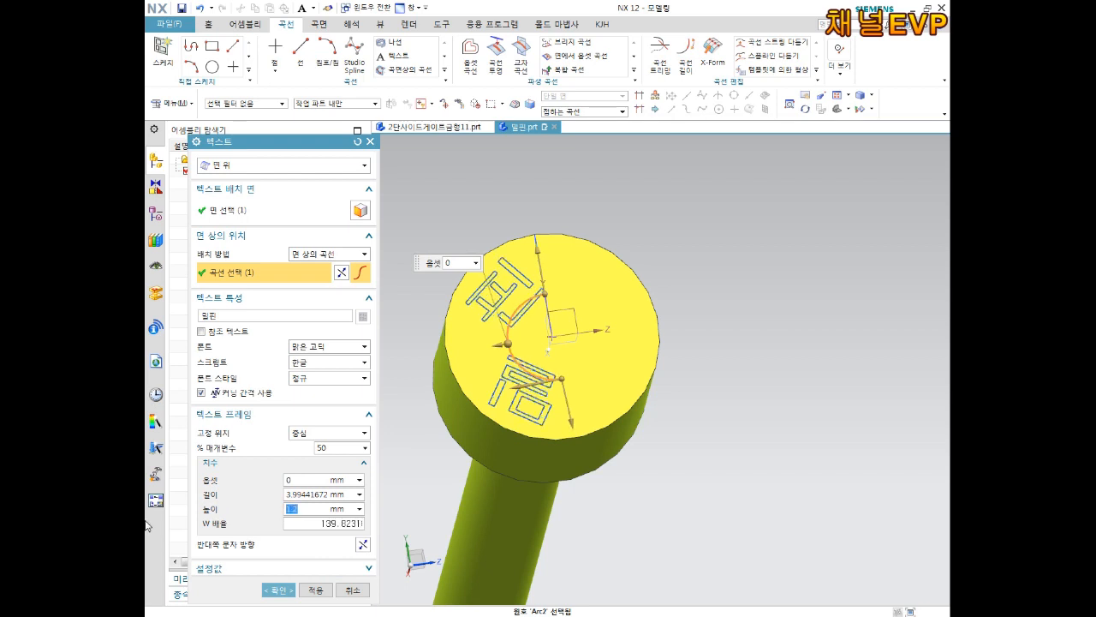
{"action": "middle_click_drag", "start_coordinate": [673, 380], "coordinate": [560, 460]}
{"action": "scroll", "coordinate": [557, 449], "scroll_direction": "up", "scroll_amount": 3}
{"action": "scroll", "coordinate": [560, 459], "scroll_direction": "down", "scroll_amount": 3}
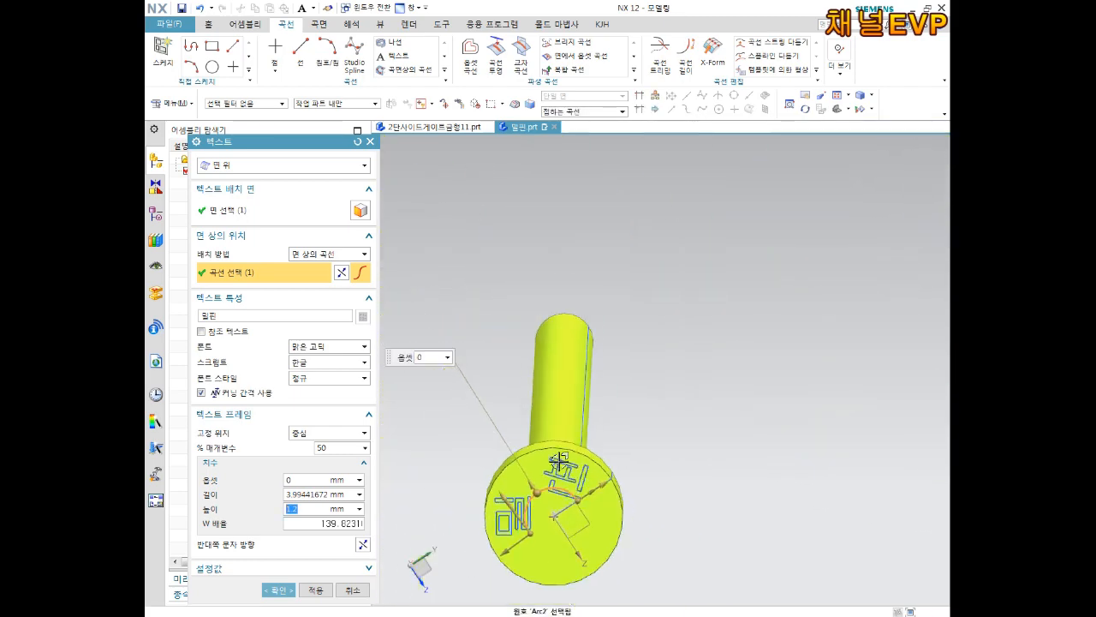
{"action": "scroll", "coordinate": [528, 516], "scroll_direction": "up", "scroll_amount": 3}
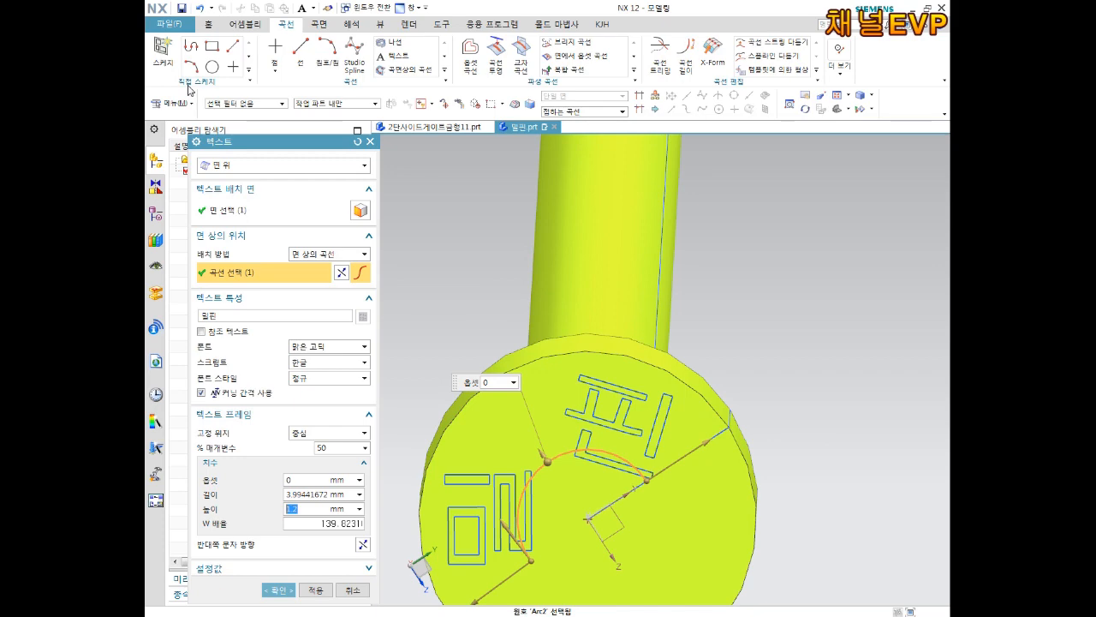
{"action": "left_click", "coordinate": [279, 590]}
Step: Extrude the 밀핀 text curves with start distance 0.02 mm and end distance 0 mm, subtracting them from the pin head
{"action": "scroll", "coordinate": [582, 375], "scroll_direction": "down", "scroll_amount": 1}
{"action": "middle_click_drag", "start_coordinate": [581, 375], "coordinate": [591, 423]}
{"action": "scroll", "coordinate": [580, 368], "scroll_direction": "down", "scroll_amount": 6}
{"action": "scroll", "coordinate": [453, 459], "scroll_direction": "up", "scroll_amount": 2}
{"action": "scroll", "coordinate": [452, 435], "scroll_direction": "down", "scroll_amount": 1}
{"action": "scroll", "coordinate": [507, 454], "scroll_direction": "up", "scroll_amount": 5}
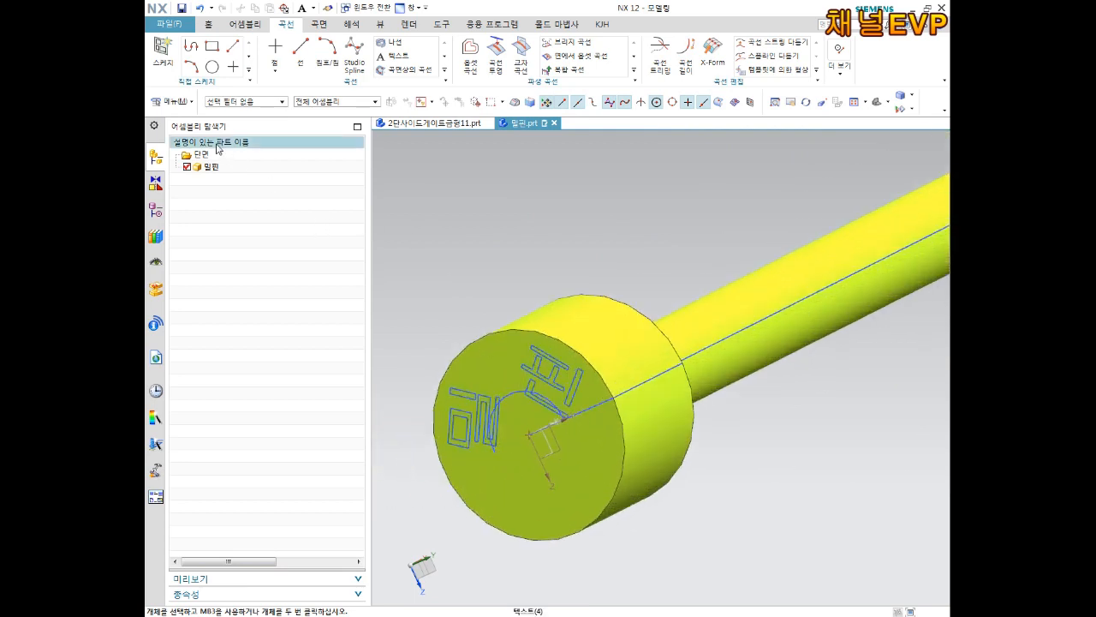
{"action": "left_click", "coordinate": [209, 25]}
{"action": "left_click", "coordinate": [282, 72]}
{"action": "left_click", "coordinate": [292, 86]}
{"action": "left_click", "coordinate": [526, 347]}
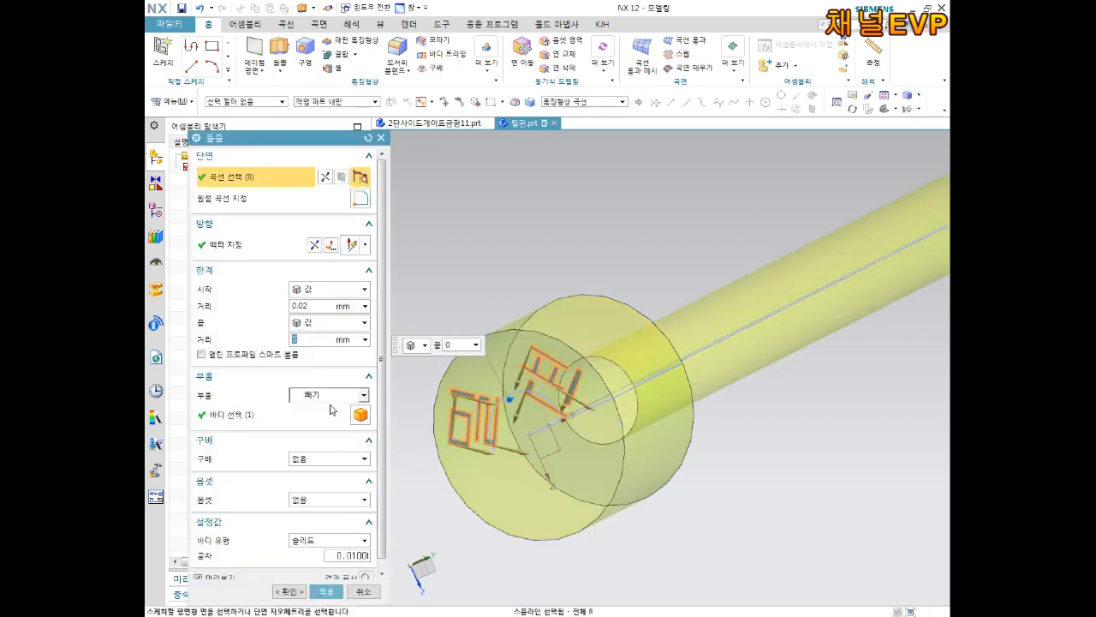
{"action": "middle_click_drag", "start_coordinate": [548, 482], "coordinate": [437, 431]}
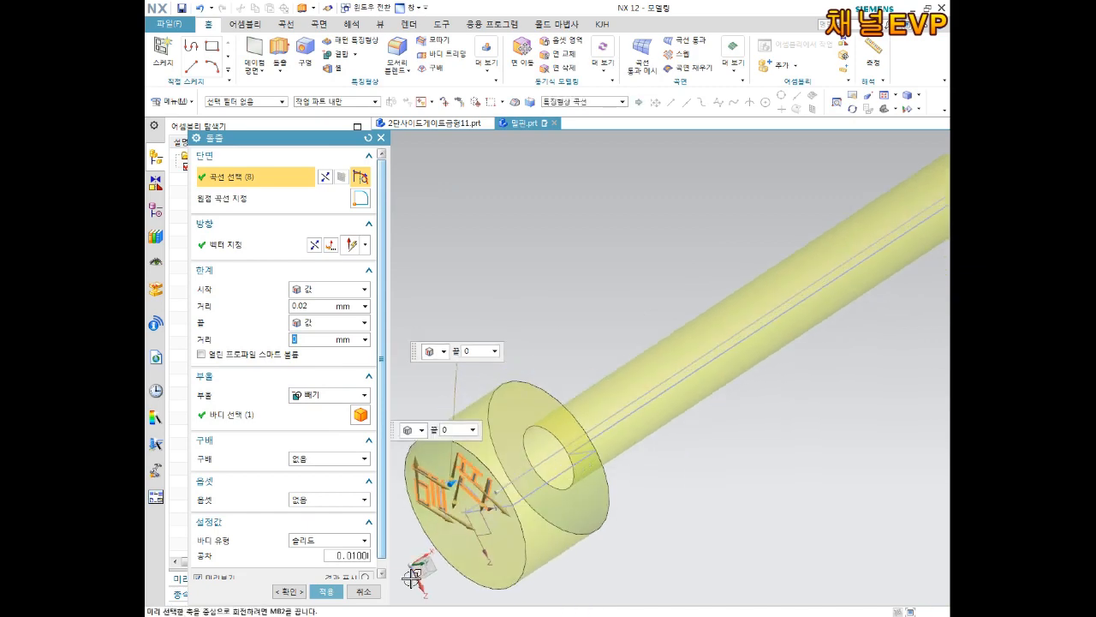
{"action": "left_click", "coordinate": [288, 591]}
{"action": "scroll", "coordinate": [454, 491], "scroll_direction": "up", "scroll_amount": 7}
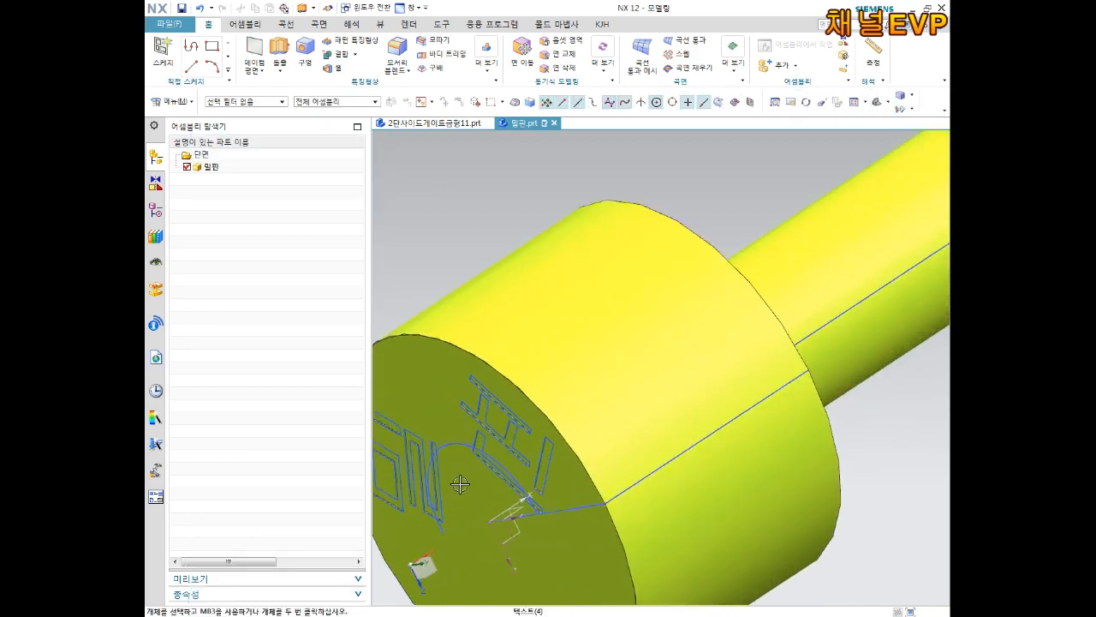
Step: Assign a dark purple face colour to the engraved text's extrude feature
{"action": "middle_click_drag", "start_coordinate": [505, 392], "coordinate": [707, 369], "text": "shift"}
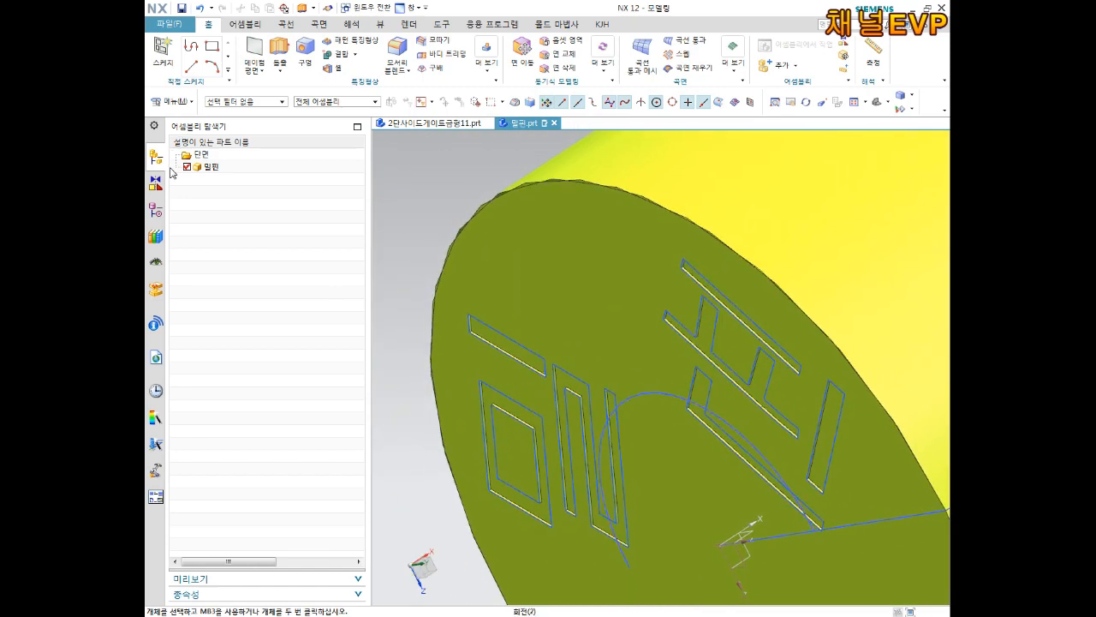
{"action": "left_click", "coordinate": [155, 210]}
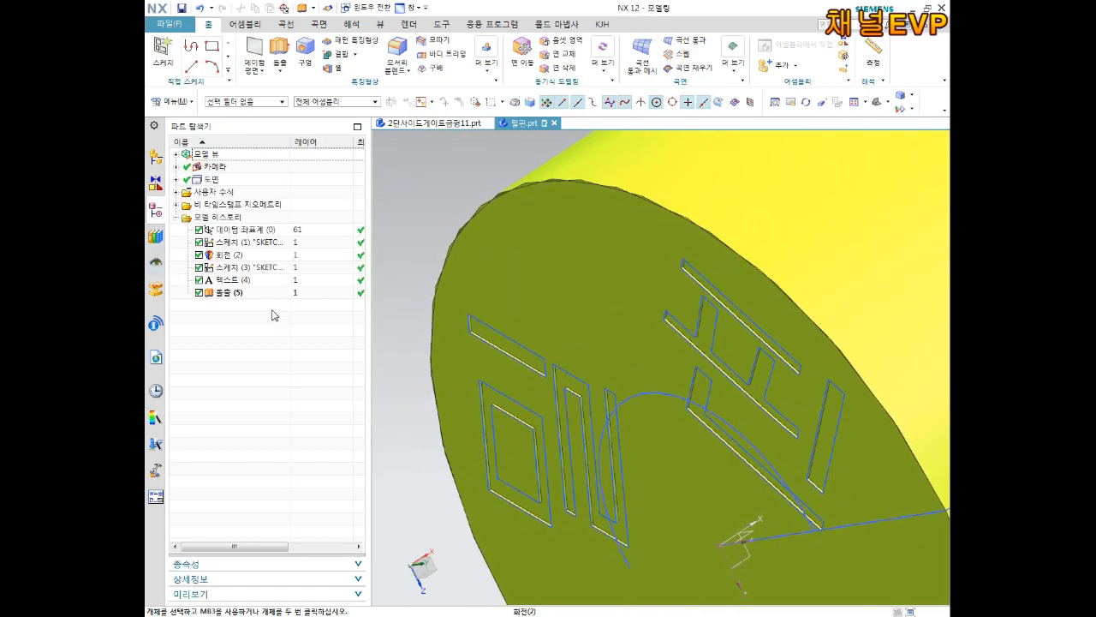
{"action": "right_click", "coordinate": [230, 296]}
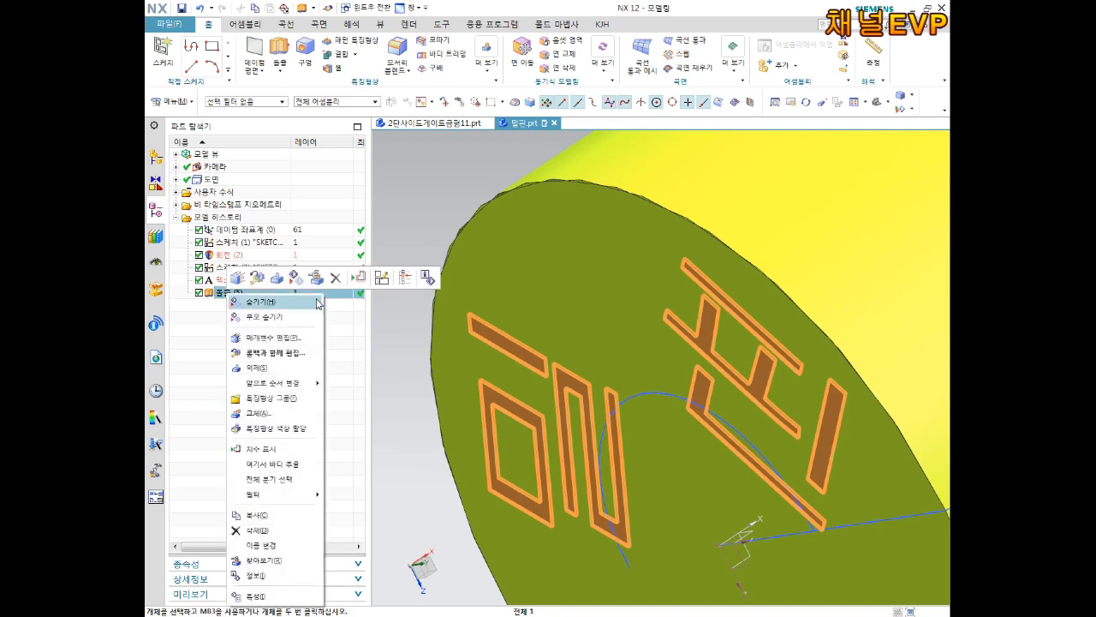
{"action": "left_click", "coordinate": [284, 428]}
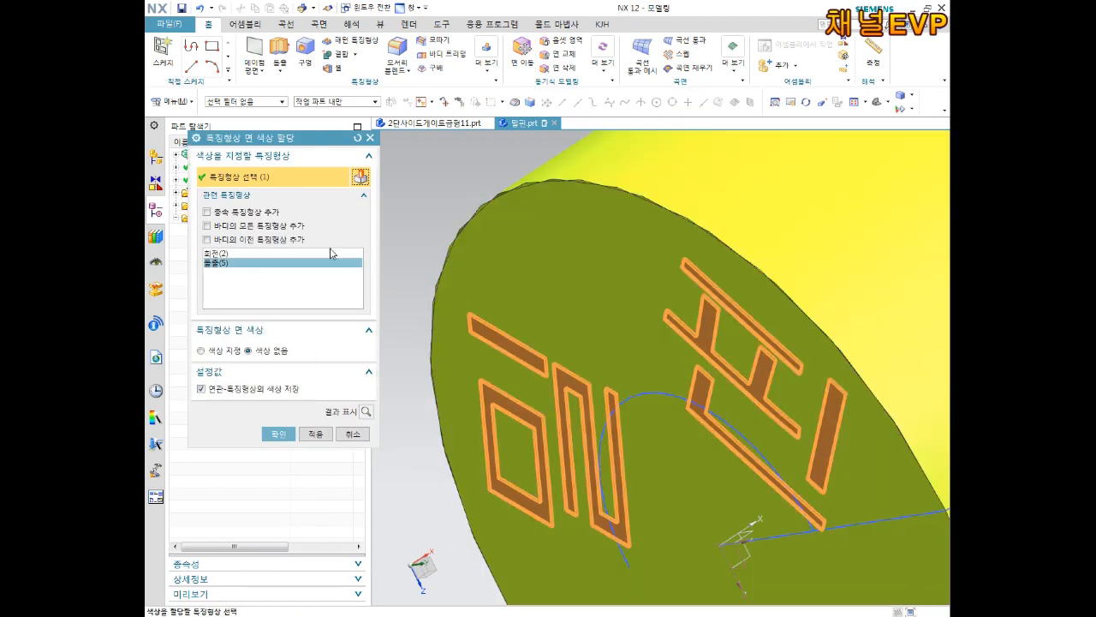
{"action": "left_click", "coordinate": [202, 350]}
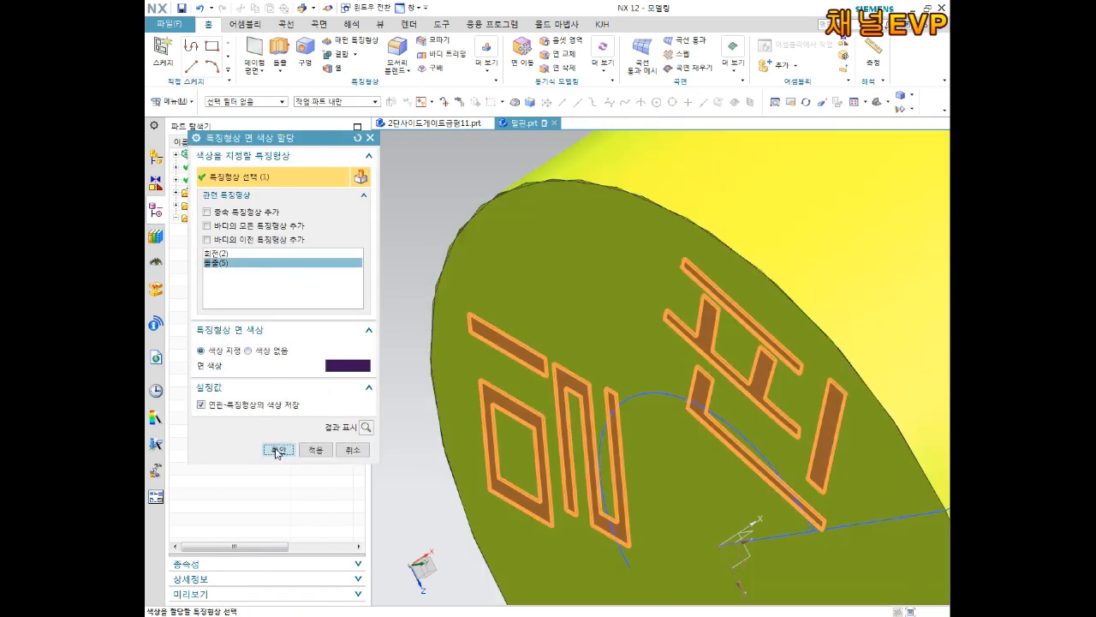
{"action": "left_click", "coordinate": [279, 449]}
{"action": "scroll", "coordinate": [503, 395], "scroll_direction": "down", "scroll_amount": 2}
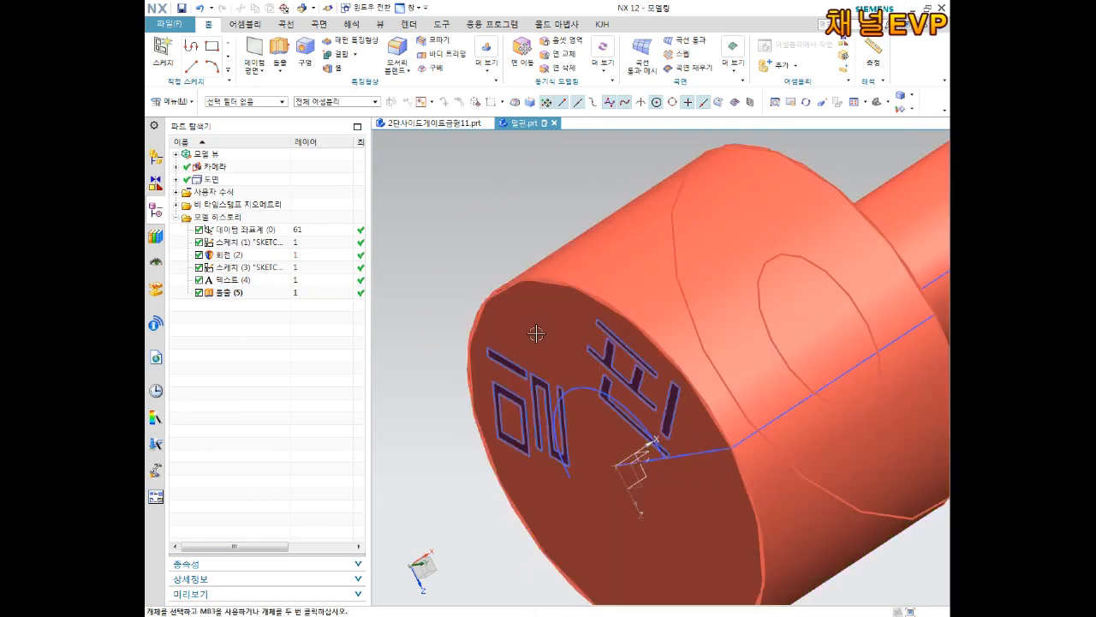
{"action": "scroll", "coordinate": [531, 382], "scroll_direction": "down", "scroll_amount": 3}
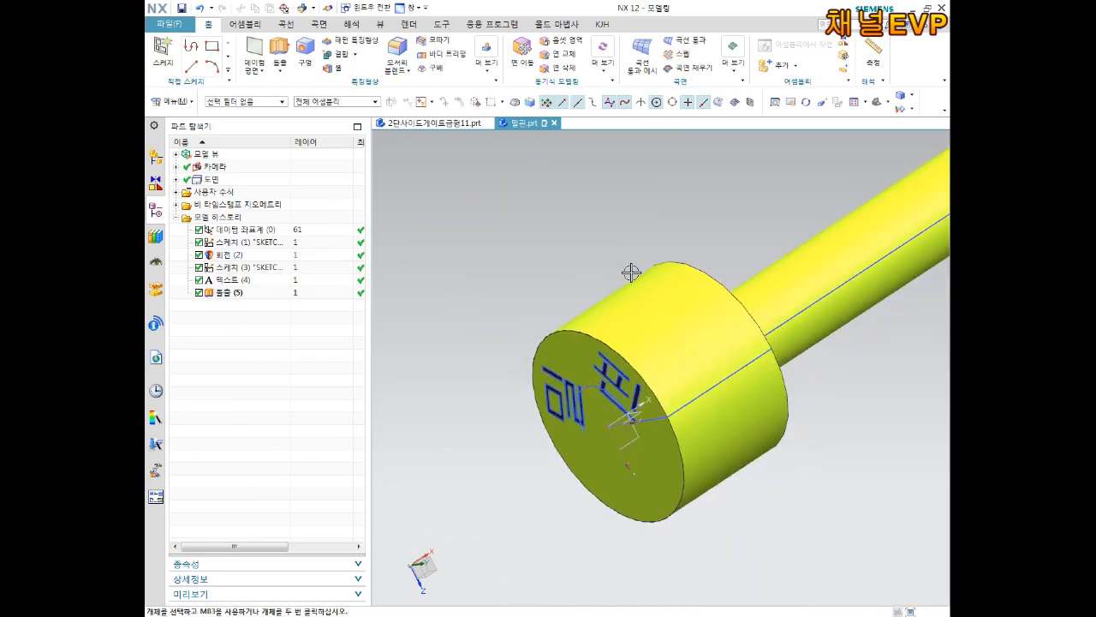
Step: Hide the pin's profile sketch, the arc sketch and the text curves
{"action": "scroll", "coordinate": [709, 343], "scroll_direction": "up", "scroll_amount": 3}
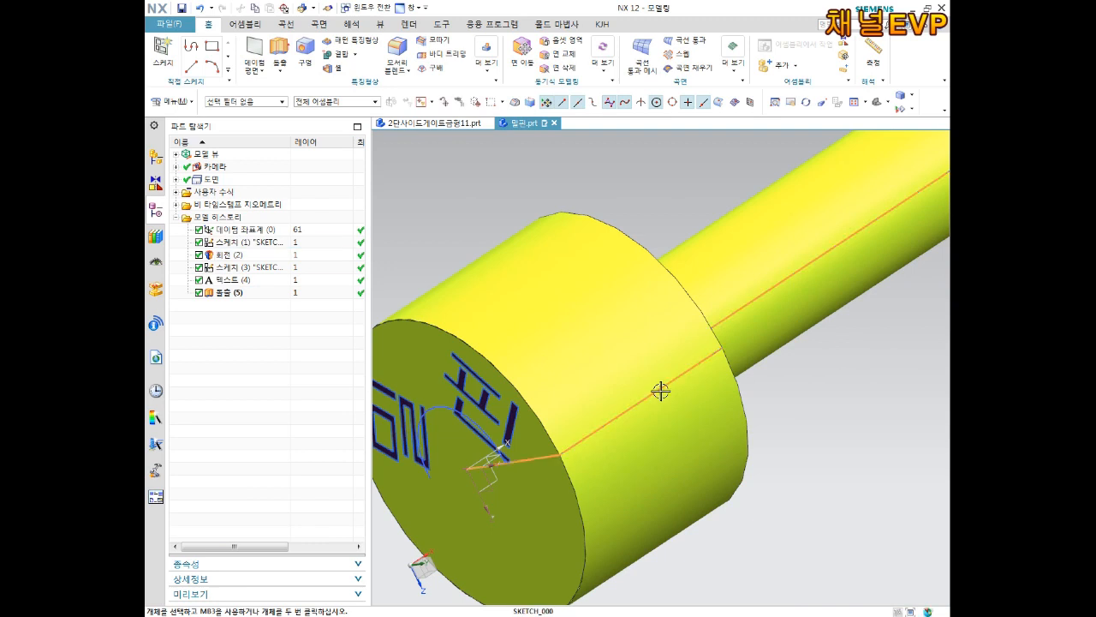
{"action": "left_click", "coordinate": [660, 385]}
{"action": "left_click", "coordinate": [763, 369]}
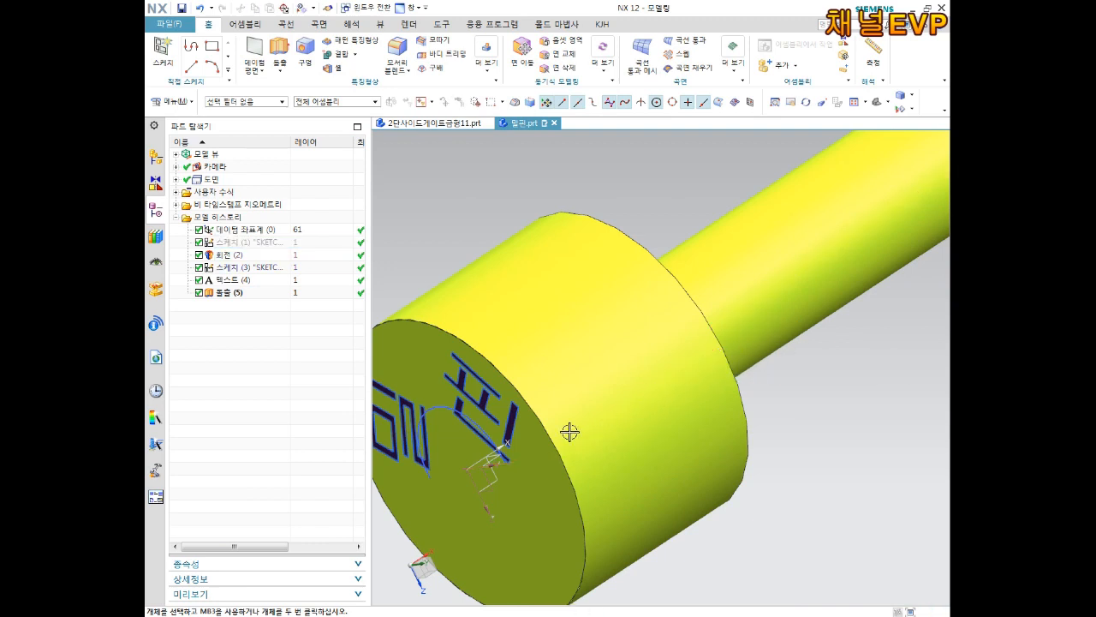
{"action": "left_click", "coordinate": [427, 408]}
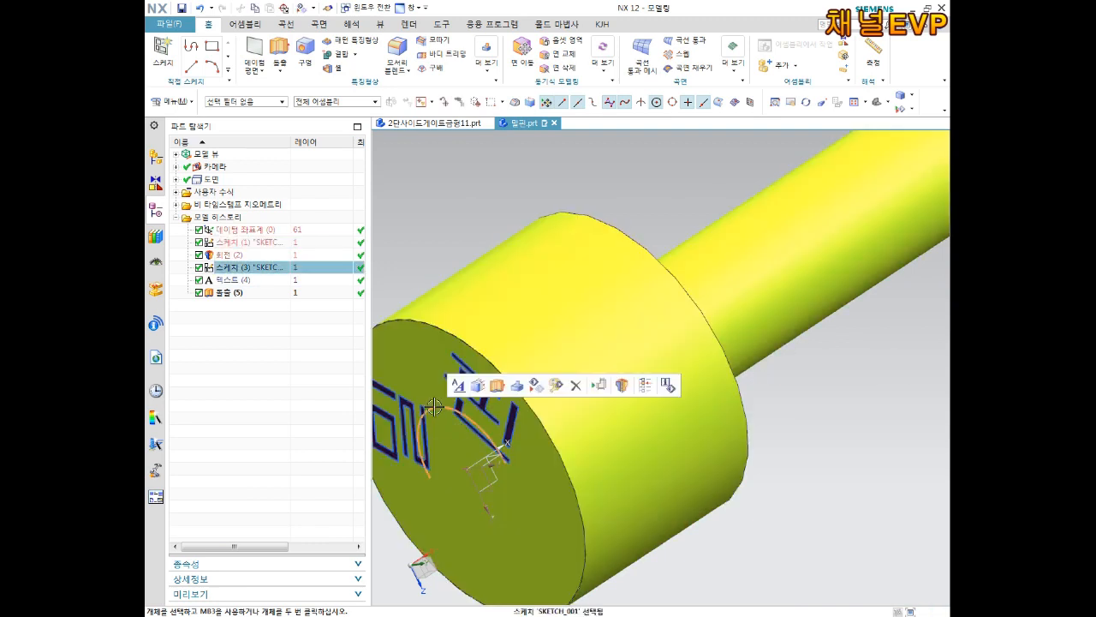
{"action": "left_click", "coordinate": [532, 387]}
{"action": "left_click", "coordinate": [219, 281]}
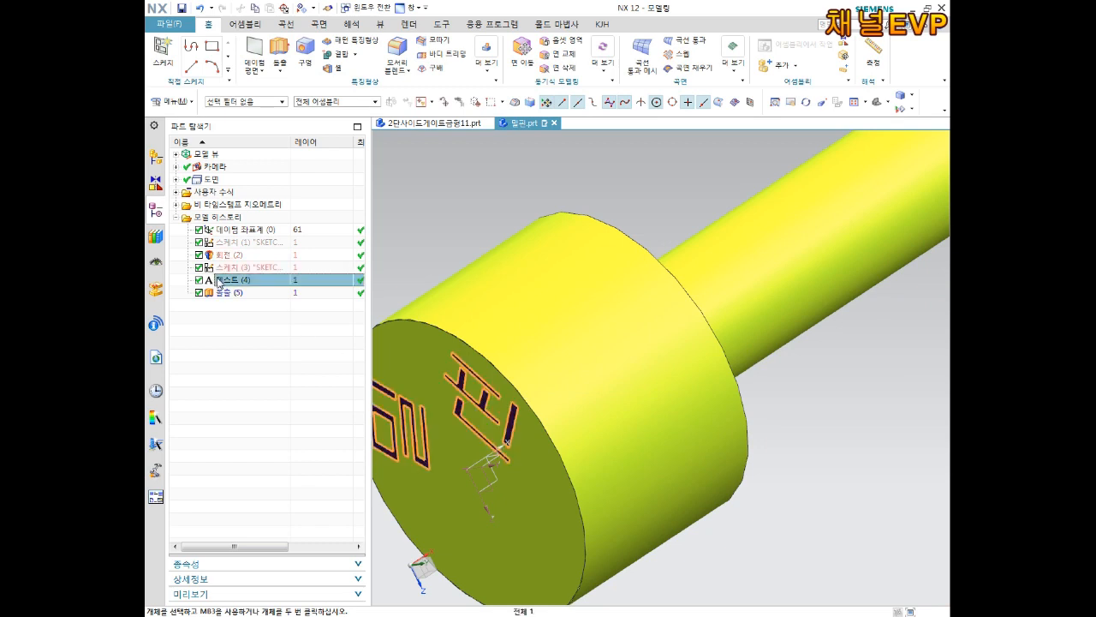
{"action": "right_click", "coordinate": [219, 281]}
{"action": "left_click", "coordinate": [289, 263]}
{"action": "middle_click_drag", "start_coordinate": [584, 357], "coordinate": [632, 354]}
{"action": "scroll", "coordinate": [657, 343], "scroll_direction": "down", "scroll_amount": 3}
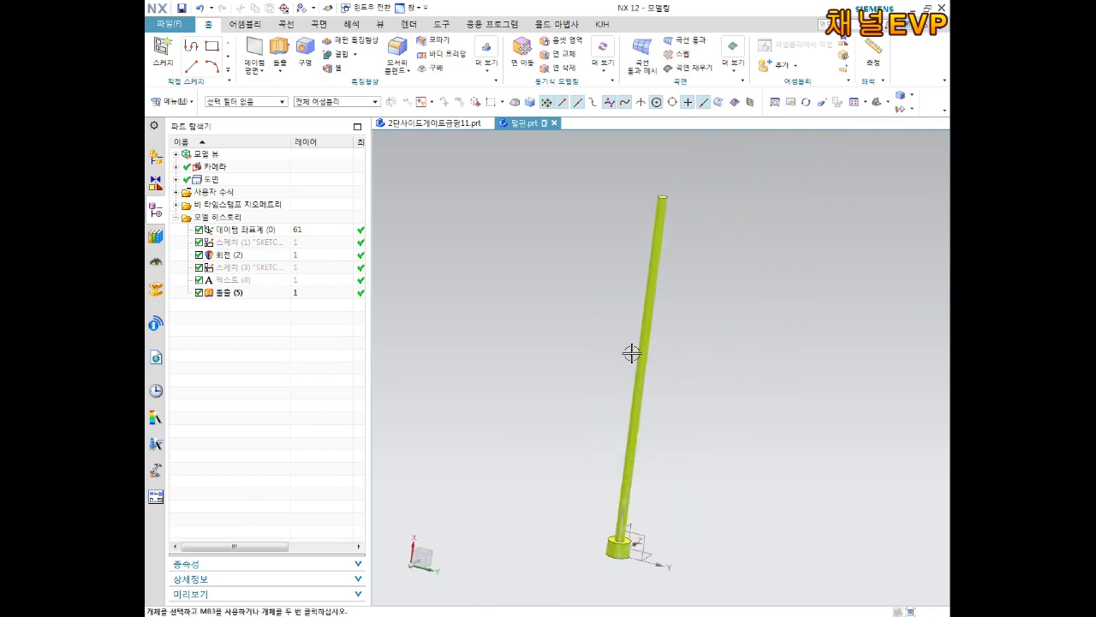
Step: Save the pin part and inspect the engraved name on the head's end face
{"action": "key", "text": "ctrl+s"}
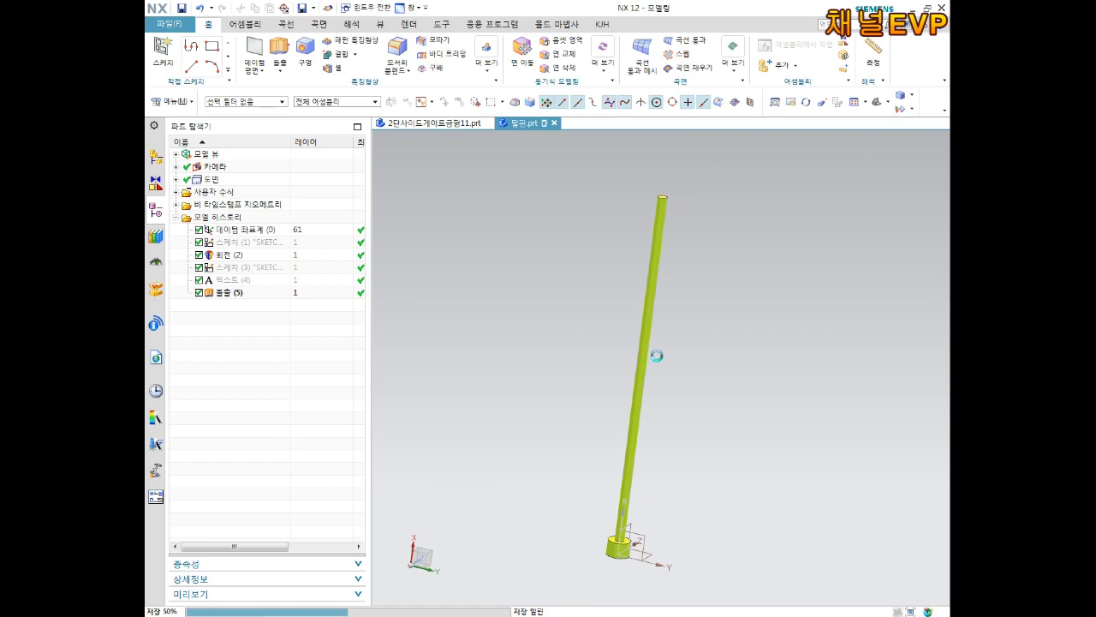
{"action": "scroll", "coordinate": [719, 431], "scroll_direction": "down", "scroll_amount": 2}
{"action": "middle_click_drag", "start_coordinate": [685, 443], "coordinate": [676, 460]}
{"action": "scroll", "coordinate": [676, 460], "scroll_direction": "up", "scroll_amount": 4}
{"action": "middle_click_drag", "start_coordinate": [636, 521], "coordinate": [622, 403]}
{"action": "scroll", "coordinate": [630, 257], "scroll_direction": "up", "scroll_amount": 5}
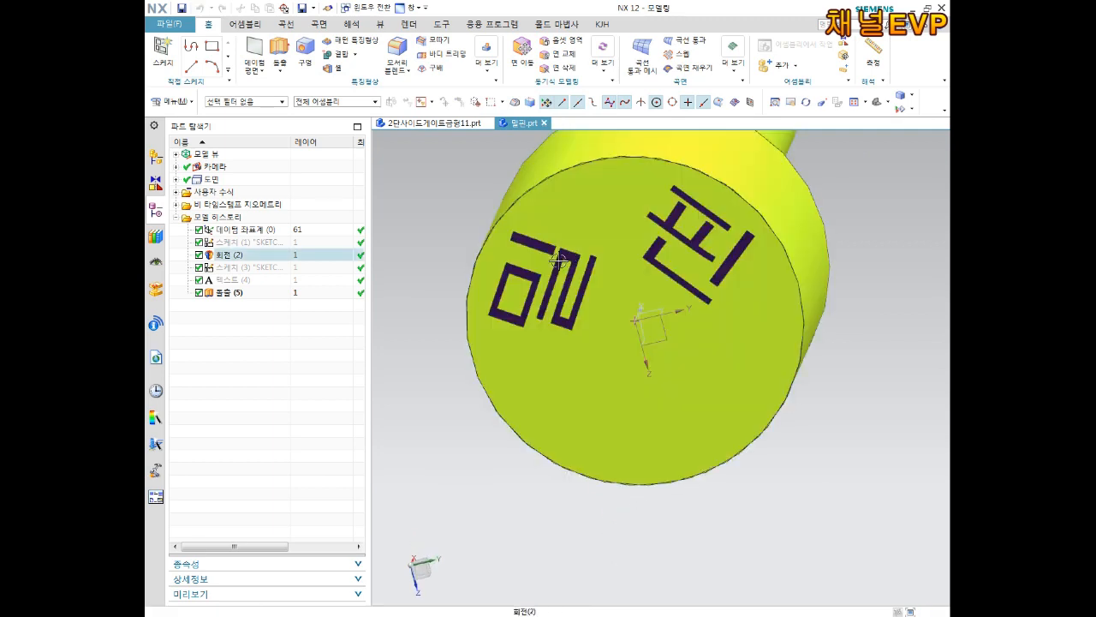
{"action": "left_click", "coordinate": [571, 257]}
{"action": "scroll", "coordinate": [631, 273], "scroll_direction": "down", "scroll_amount": 5}
{"action": "middle_click_drag", "start_coordinate": [702, 249], "coordinate": [548, 325]}
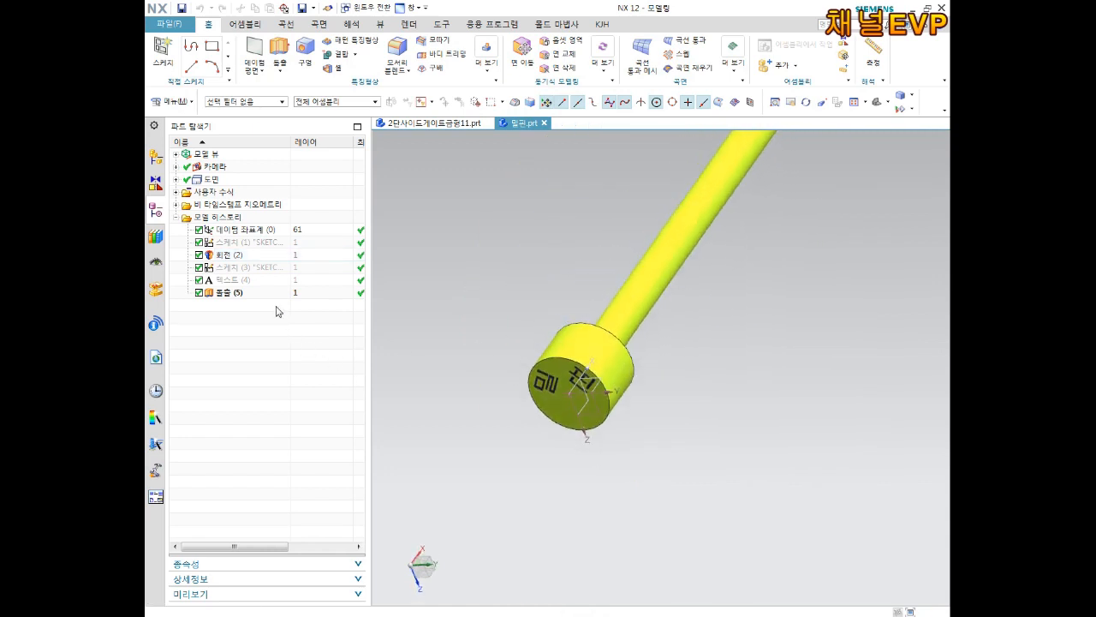
{"action": "left_click", "coordinate": [239, 295]}
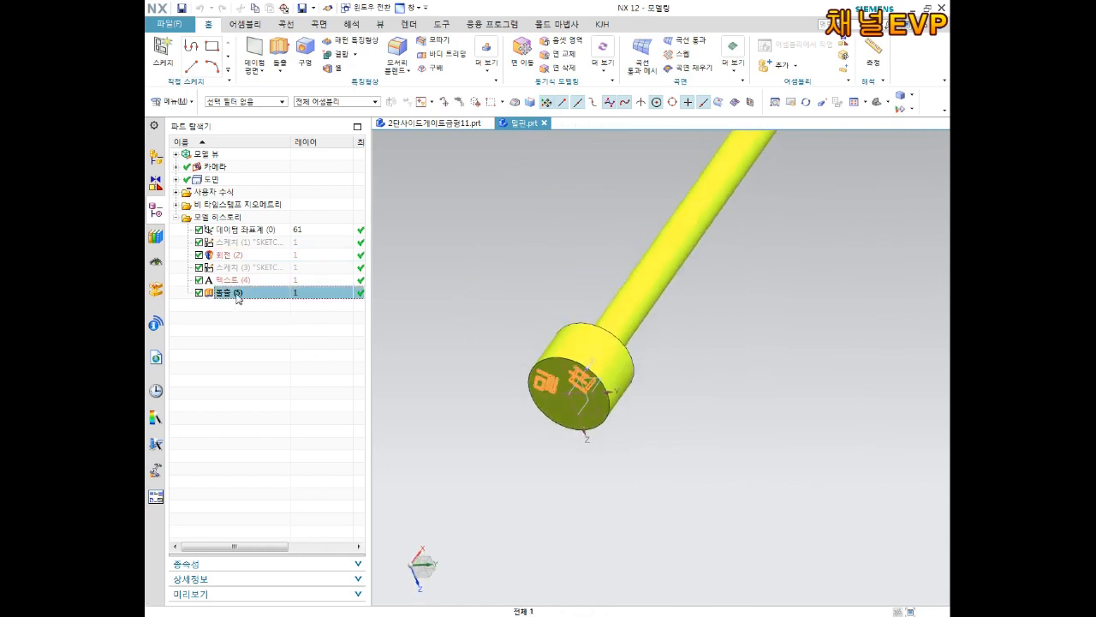
{"action": "right_click", "coordinate": [239, 296]}
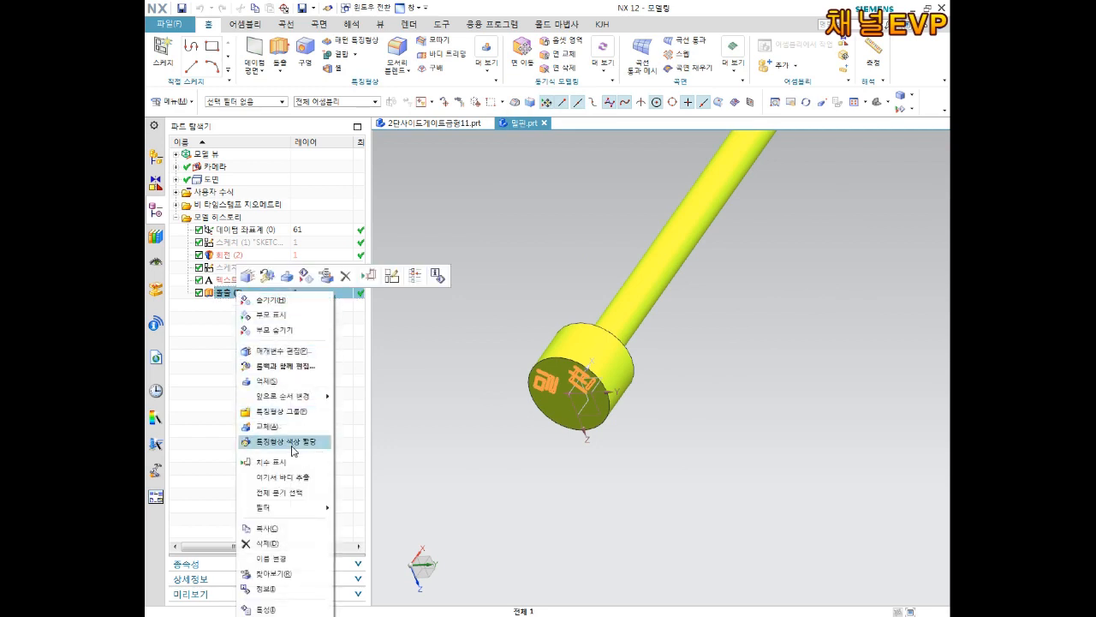
{"action": "left_click", "coordinate": [294, 442]}
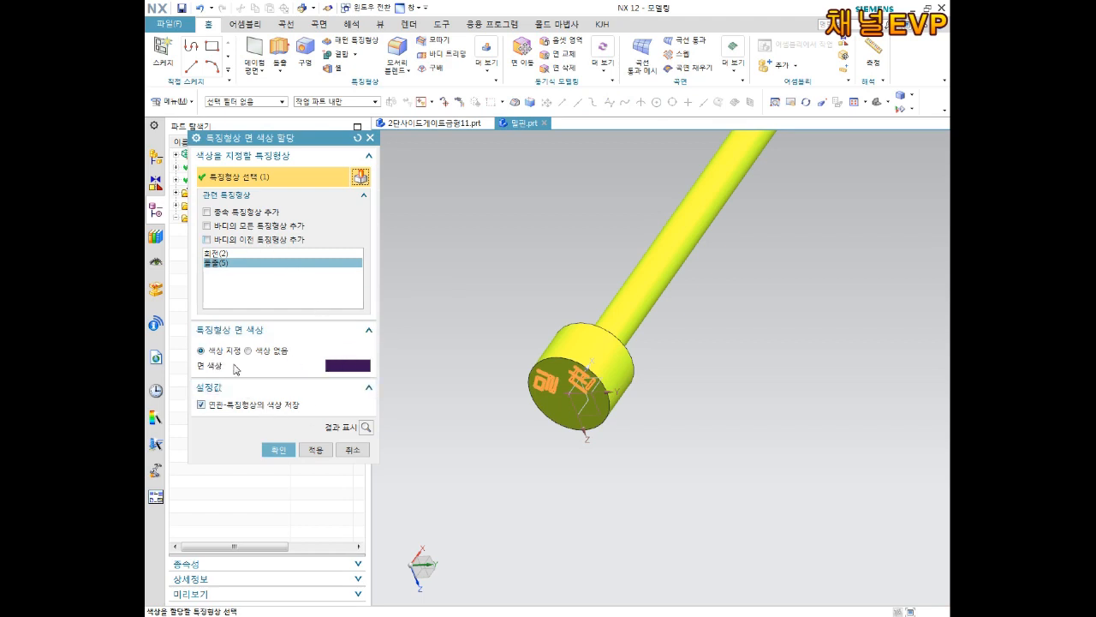
{"action": "left_click", "coordinate": [352, 450]}
{"action": "scroll", "coordinate": [569, 294], "scroll_direction": "down", "scroll_amount": 3}
{"action": "middle_click_drag", "start_coordinate": [568, 294], "coordinate": [585, 246]}
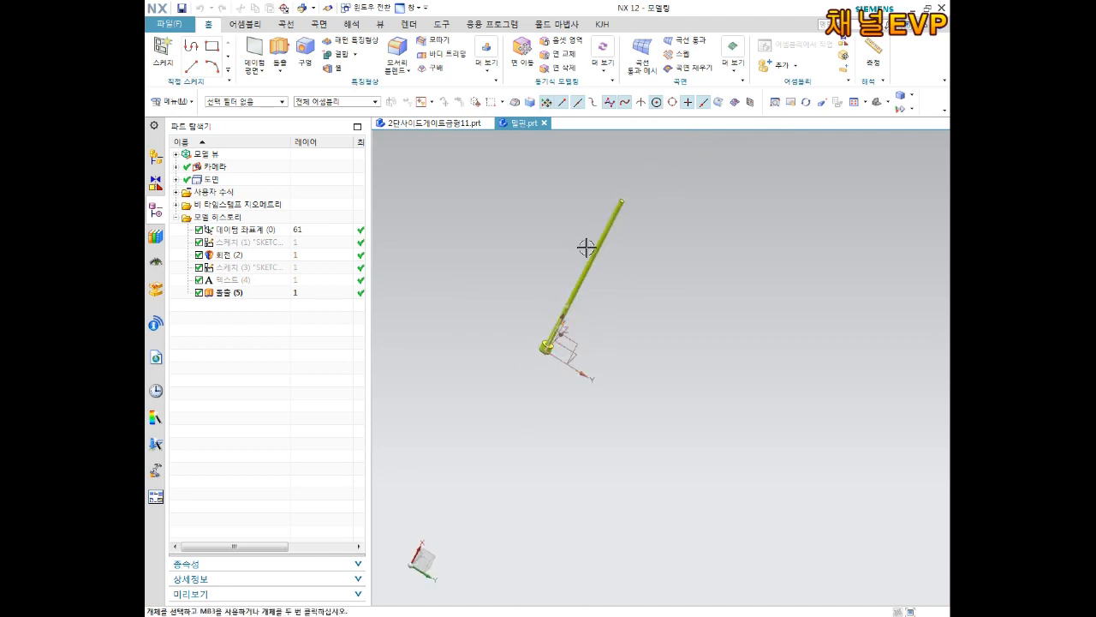
{"action": "scroll", "coordinate": [586, 256], "scroll_direction": "up", "scroll_amount": 4}
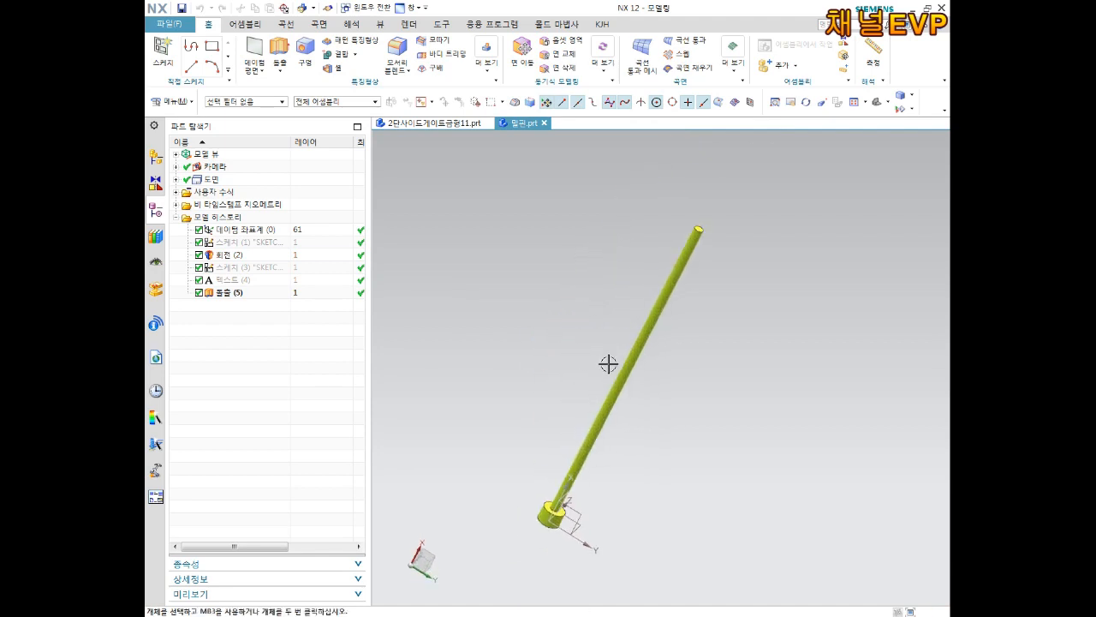
Step: Switch to the 2단사이드게이트금형11.prt assembly and start adding 밀핀.prt as a component
{"action": "left_click", "coordinate": [436, 123]}
{"action": "scroll", "coordinate": [581, 286], "scroll_direction": "down", "scroll_amount": 1}
{"action": "middle_click_drag", "start_coordinate": [582, 289], "coordinate": [631, 289]}
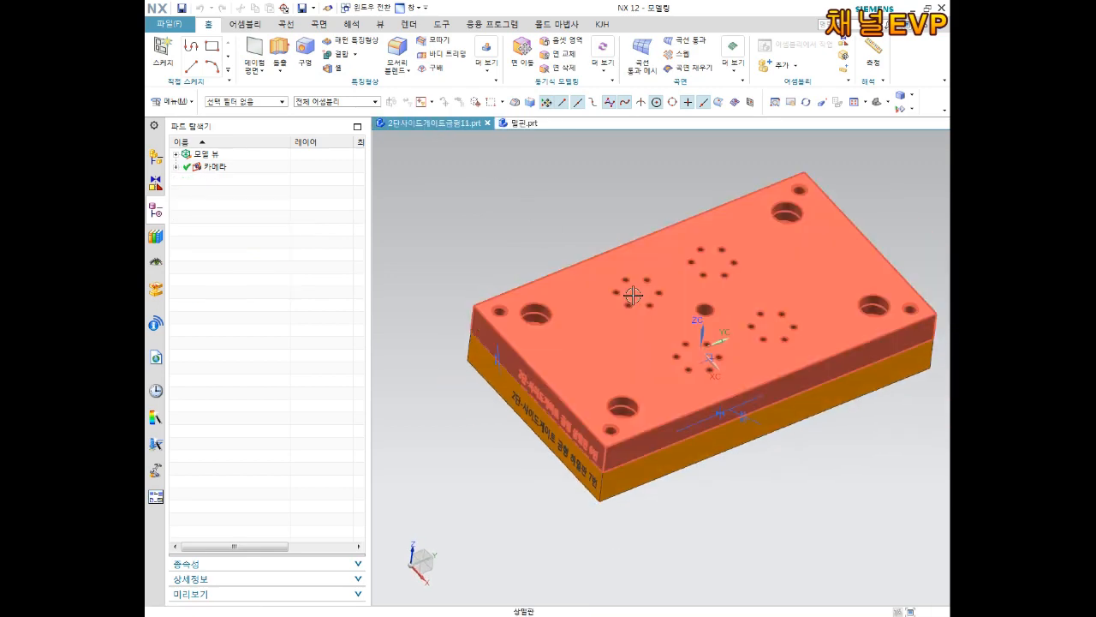
{"action": "left_click", "coordinate": [244, 24]}
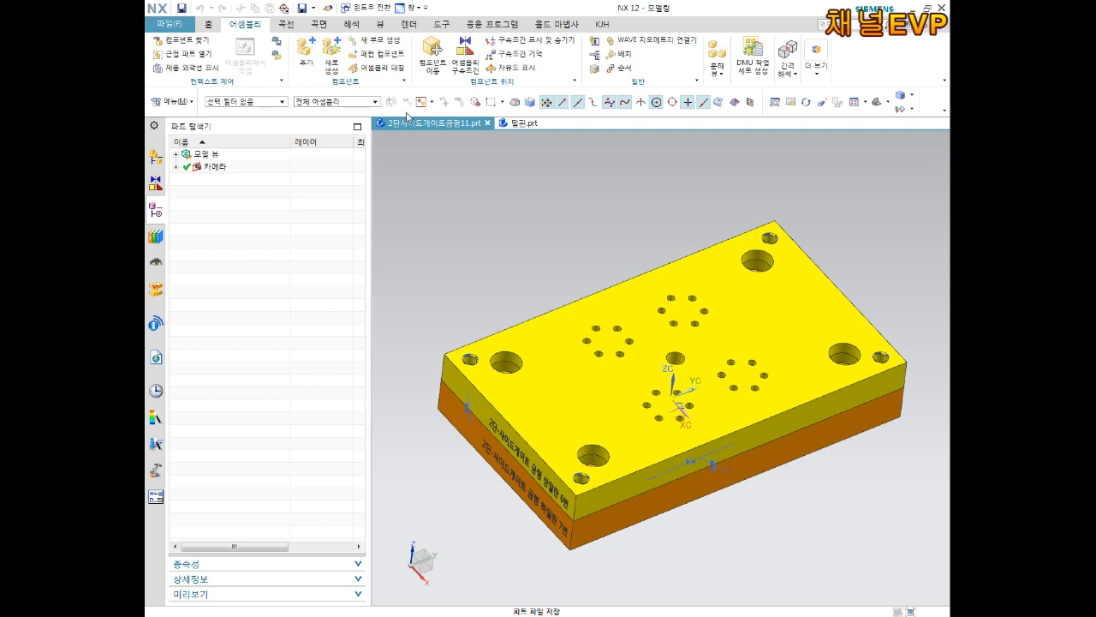
{"action": "left_click", "coordinate": [305, 61]}
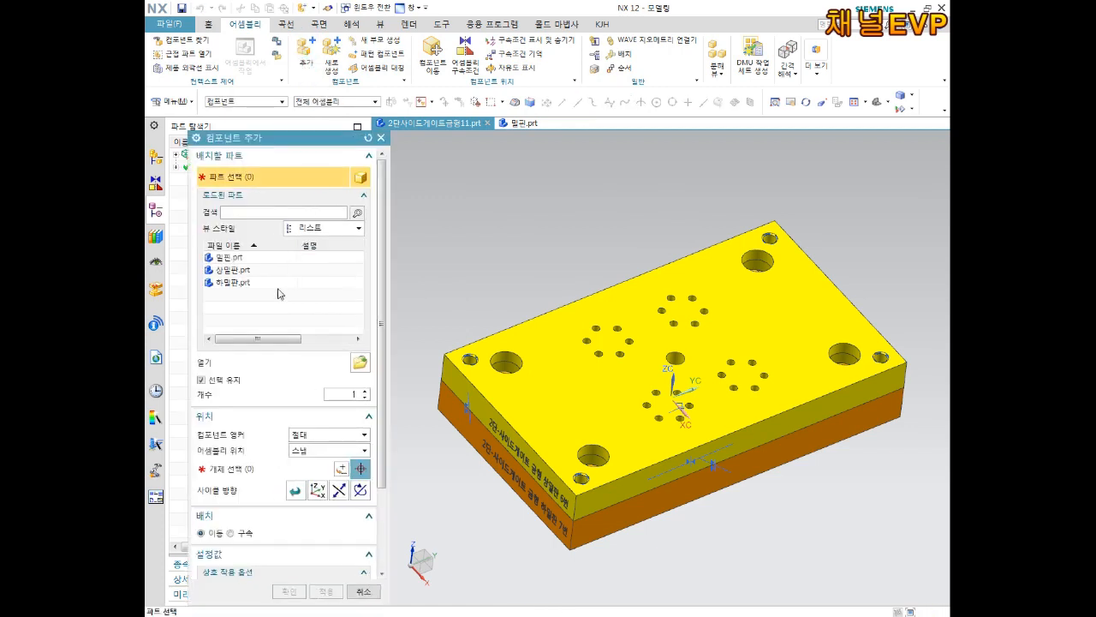
{"action": "left_click", "coordinate": [232, 259]}
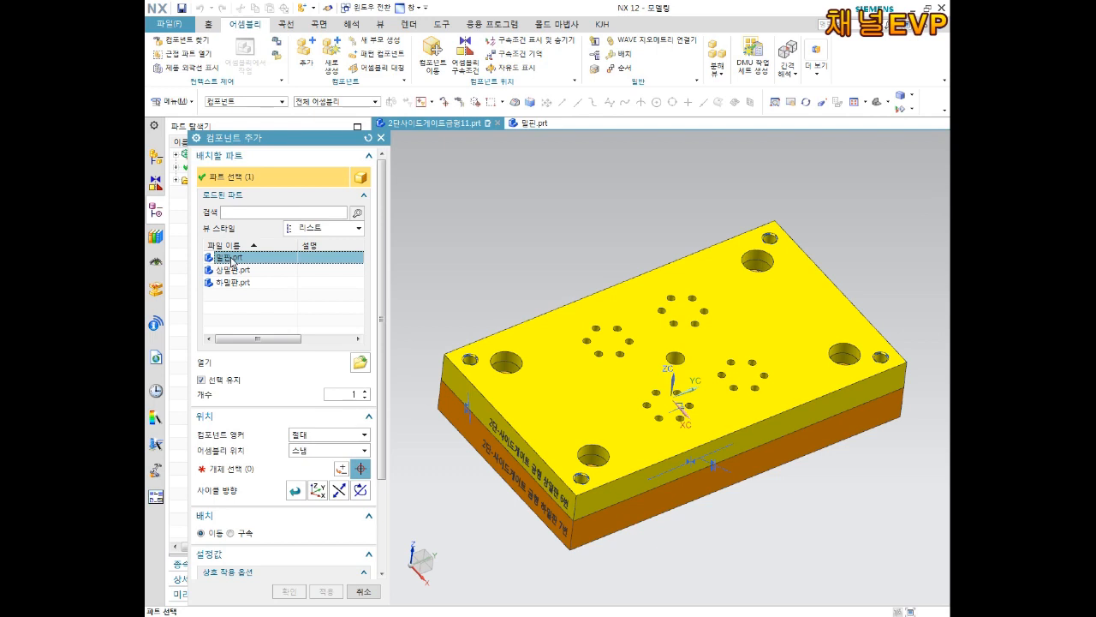
Step: Place the pin component at a free location beside the plates, using the snap assembly location
{"action": "left_click", "coordinate": [235, 467]}
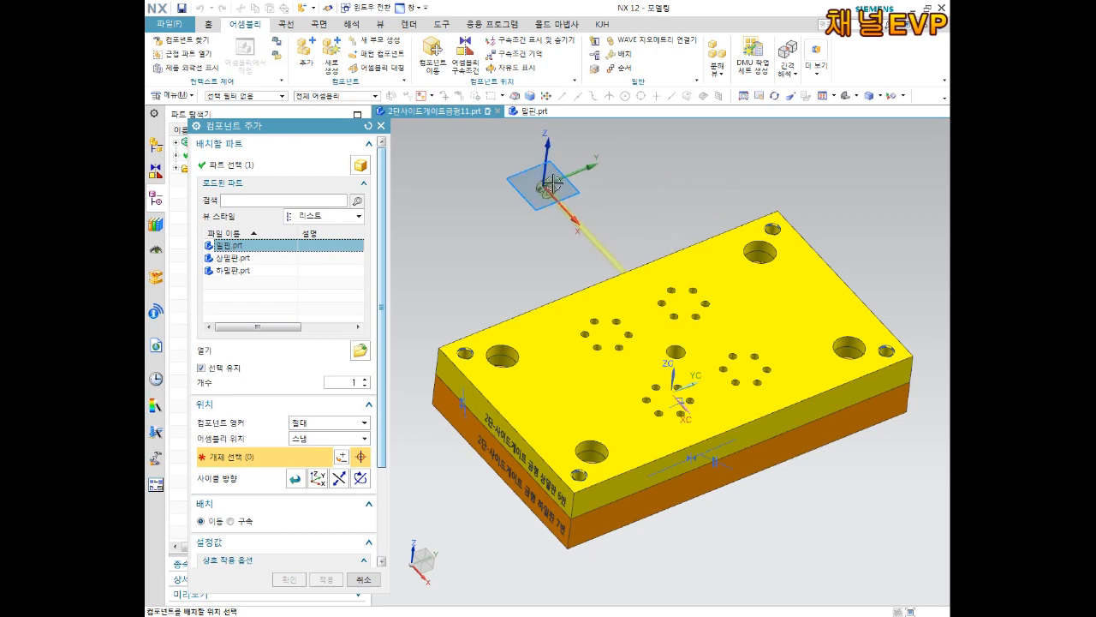
{"action": "left_click", "coordinate": [523, 180]}
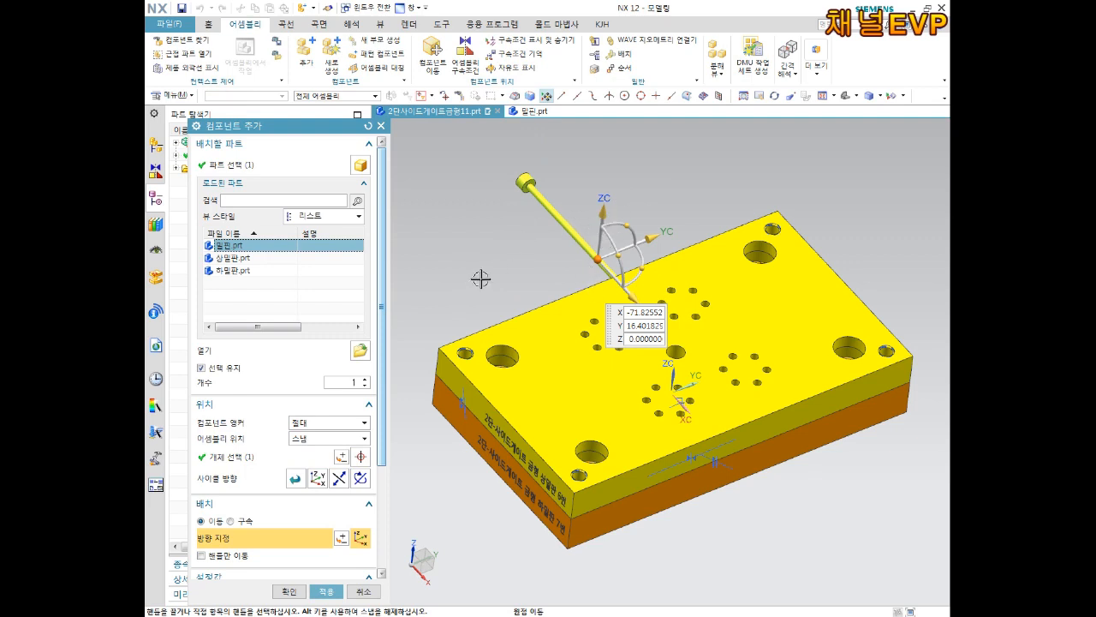
{"action": "left_click", "coordinate": [247, 456]}
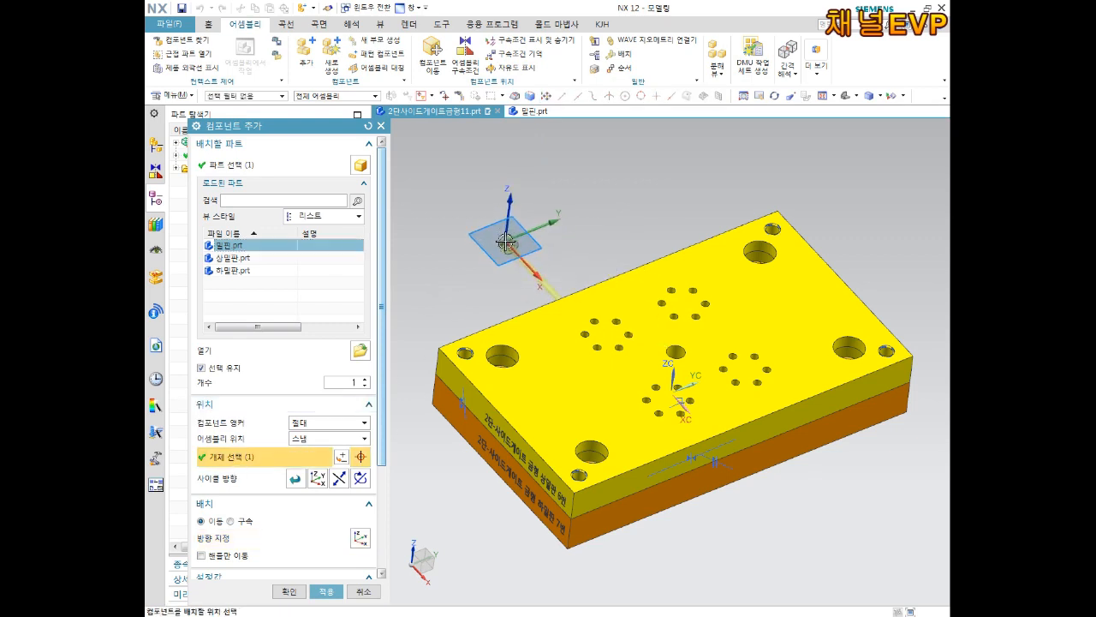
{"action": "left_click", "coordinate": [519, 249]}
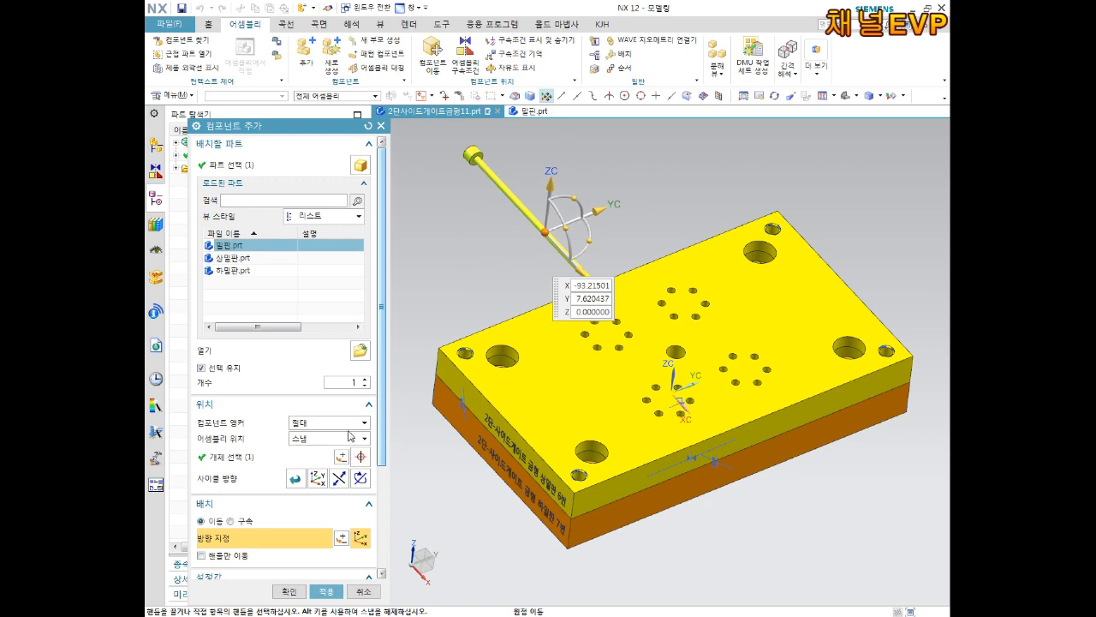
Step: Set the component count to 24 and add the pins to the assembly
{"action": "left_click_drag", "start_coordinate": [382, 369], "coordinate": [386, 465]}
{"action": "scroll", "coordinate": [292, 394], "scroll_direction": "up", "scroll_amount": 5}
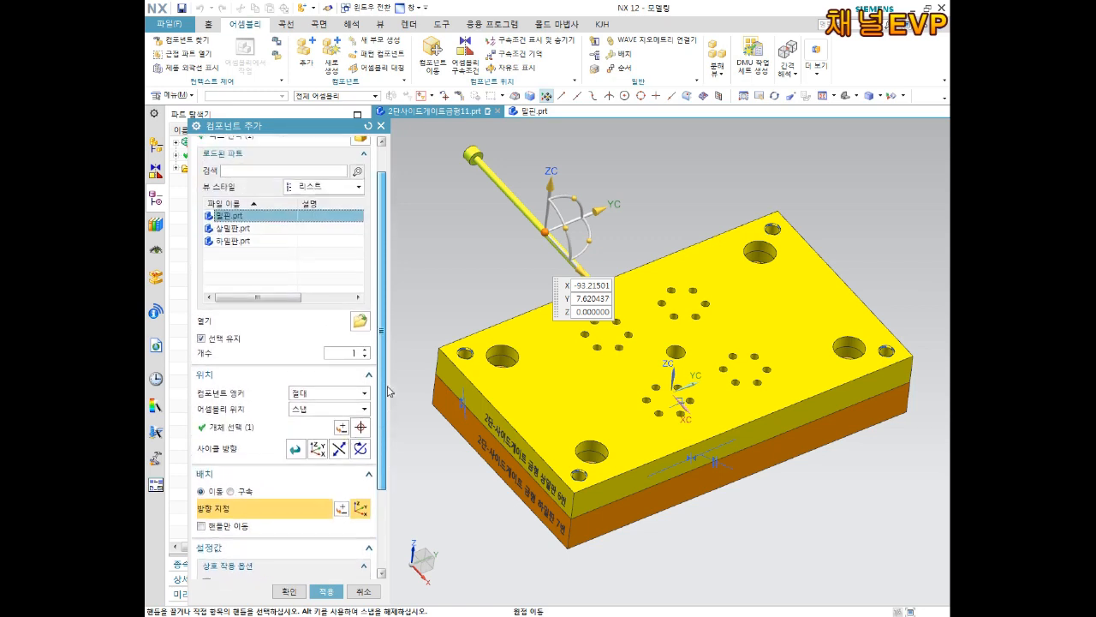
{"action": "double_click", "coordinate": [350, 382]}
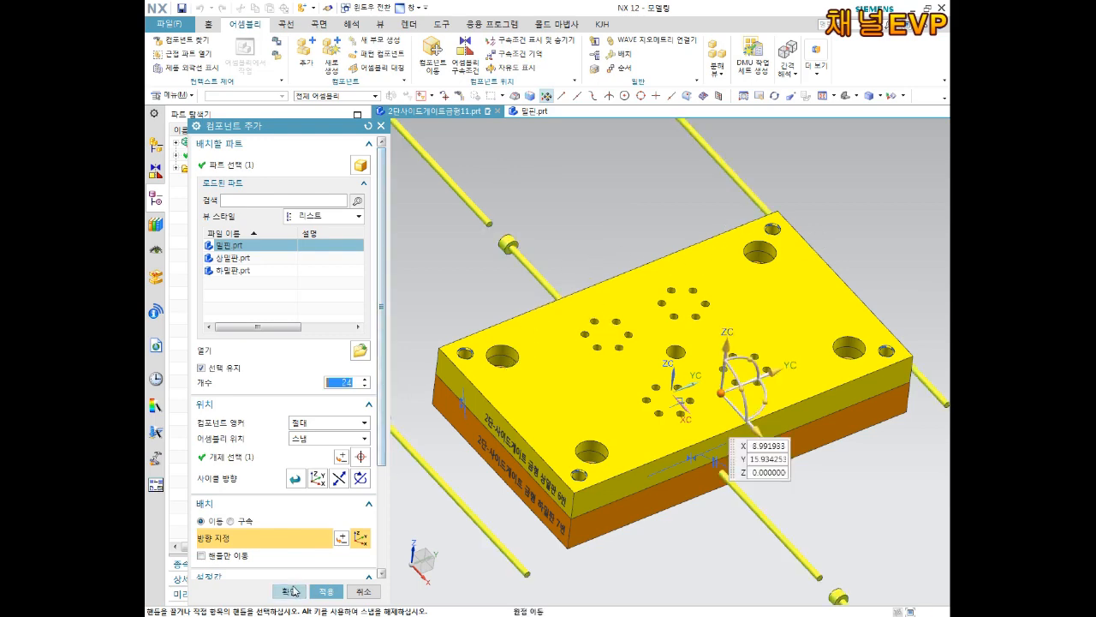
{"action": "left_click", "coordinate": [289, 591]}
{"action": "scroll", "coordinate": [642, 300], "scroll_direction": "down", "scroll_amount": 7}
{"action": "scroll", "coordinate": [652, 274], "scroll_direction": "up", "scroll_amount": 4}
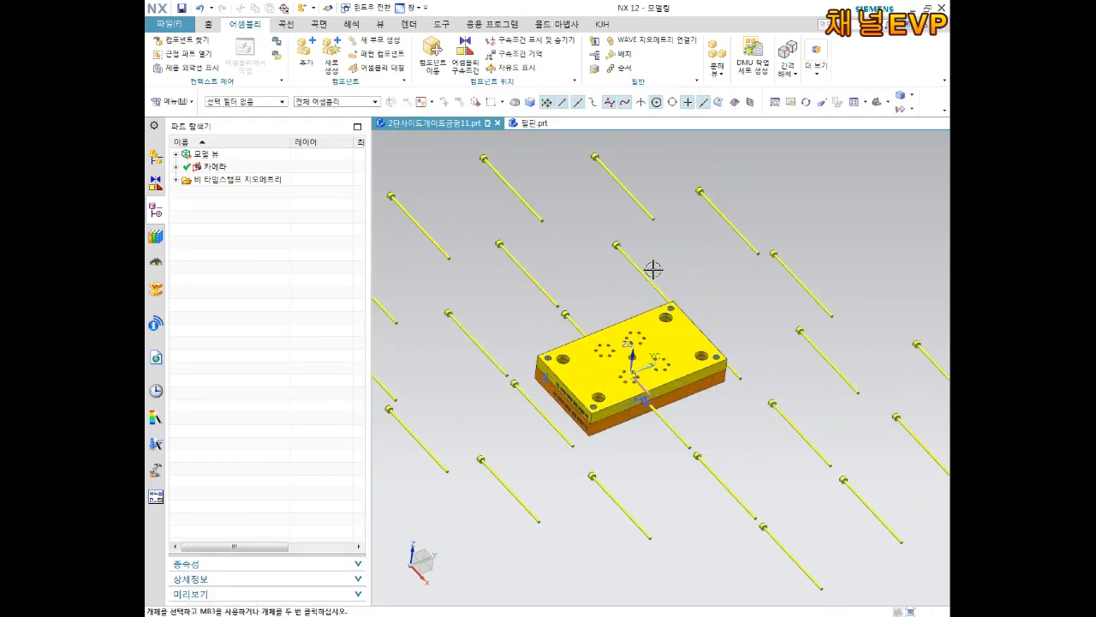
Step: Examine the four groups of pin holes in the upper ejector plate (상밀판) and the loose pins around it
{"action": "scroll", "coordinate": [667, 377], "scroll_direction": "down", "scroll_amount": 3}
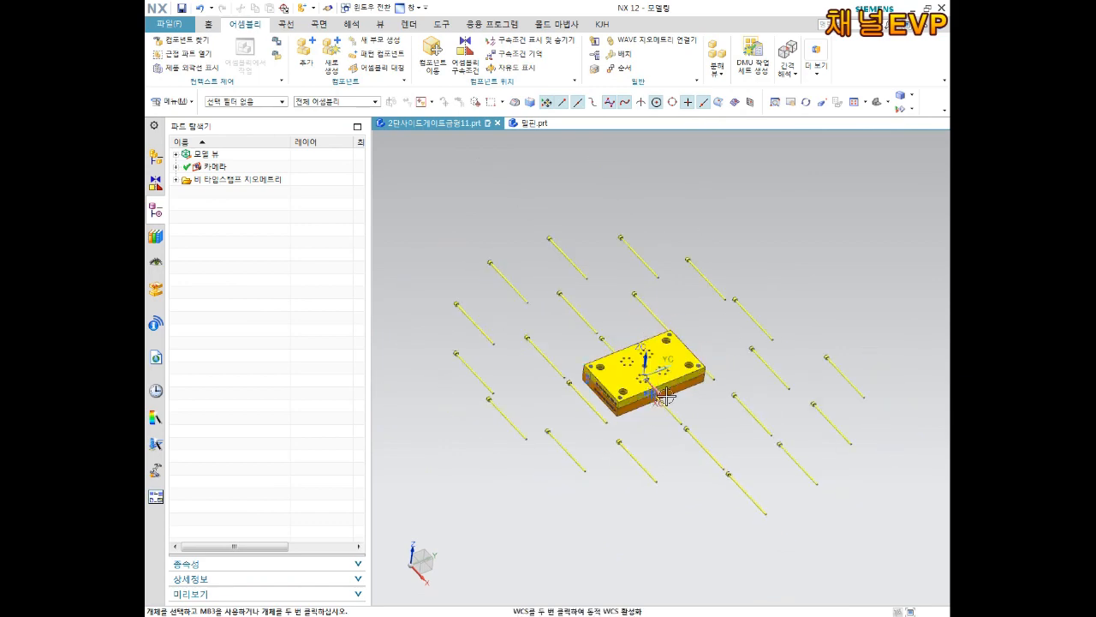
{"action": "scroll", "coordinate": [626, 340], "scroll_direction": "up", "scroll_amount": 5}
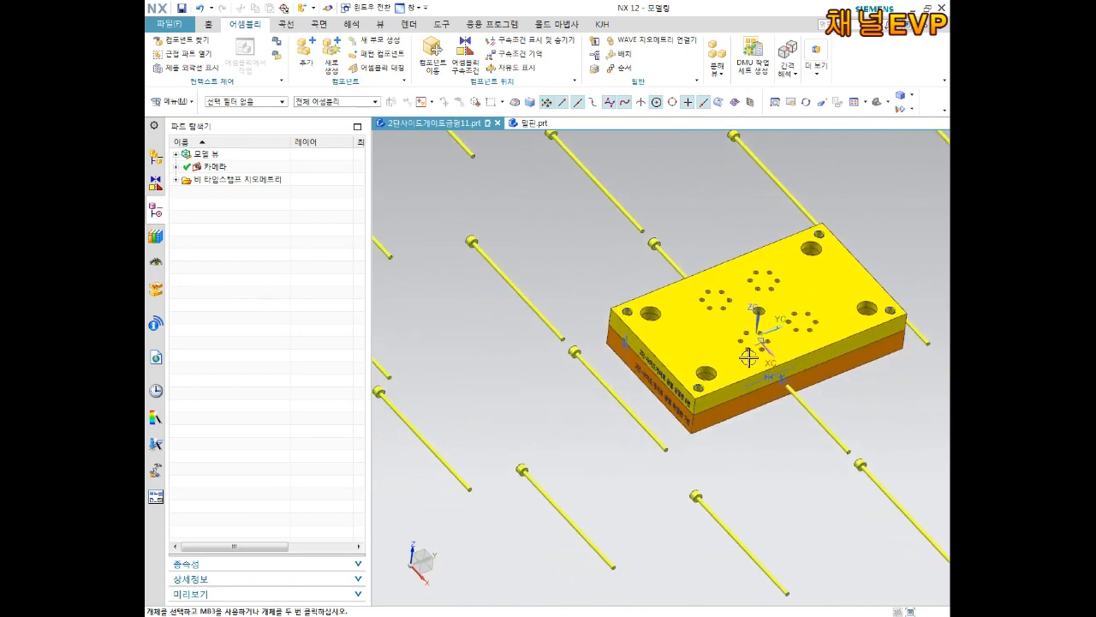
{"action": "scroll", "coordinate": [555, 299], "scroll_direction": "up", "scroll_amount": 5}
{"action": "scroll", "coordinate": [587, 288], "scroll_direction": "down", "scroll_amount": 2}
{"action": "middle_click_drag", "start_coordinate": [587, 287], "coordinate": [691, 330]}
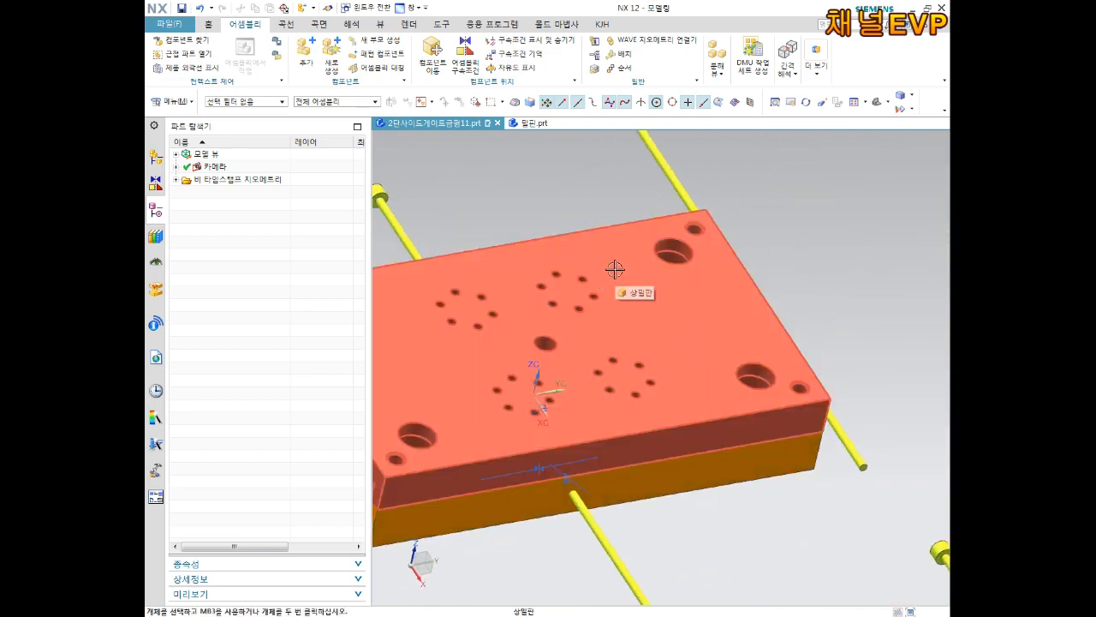
{"action": "scroll", "coordinate": [572, 277], "scroll_direction": "down", "scroll_amount": 3}
{"action": "scroll", "coordinate": [580, 288], "scroll_direction": "up", "scroll_amount": 4}
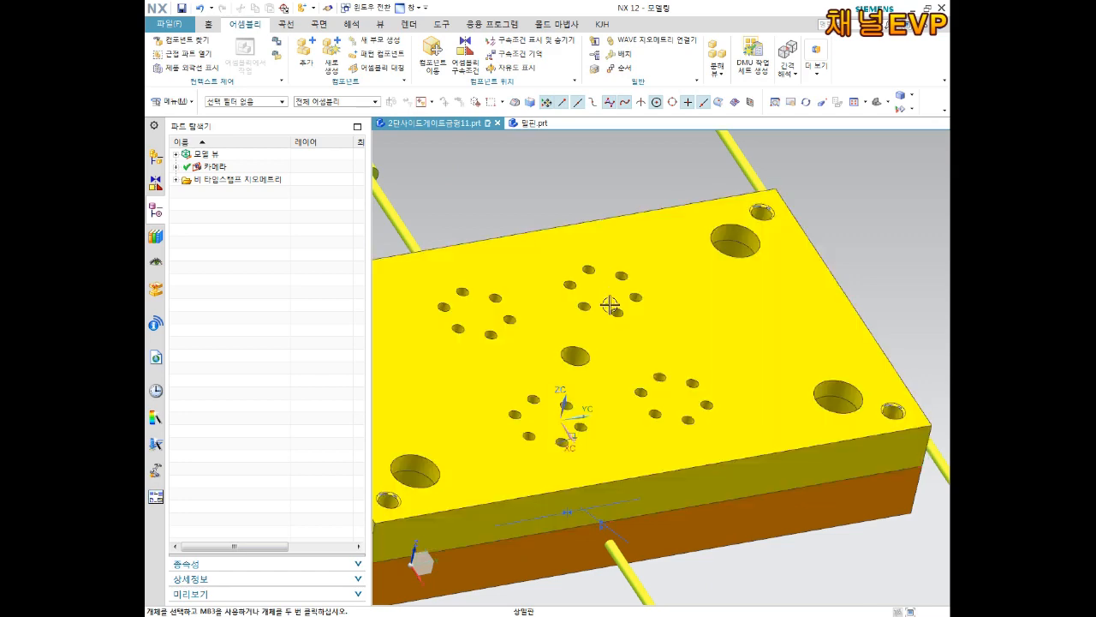
{"action": "scroll", "coordinate": [607, 304], "scroll_direction": "down", "scroll_amount": 6}
{"action": "middle_click_drag", "start_coordinate": [607, 311], "coordinate": [590, 267]}
{"action": "scroll", "coordinate": [590, 255], "scroll_direction": "up", "scroll_amount": 4}
{"action": "scroll", "coordinate": [590, 255], "scroll_direction": "up", "scroll_amount": 1}
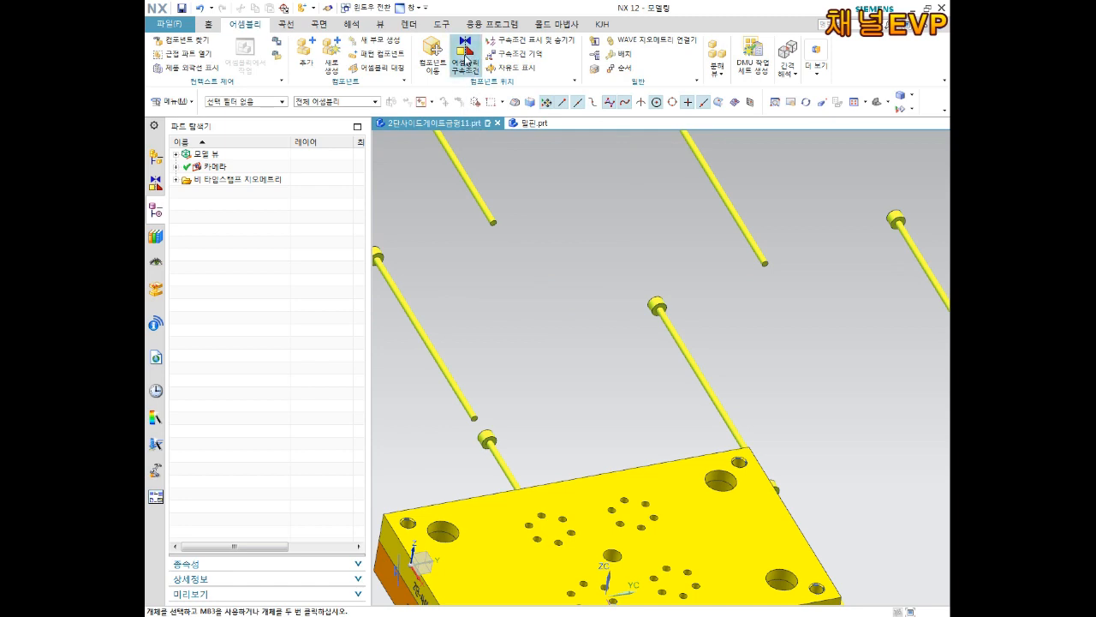
Step: Add a touch (접촉) assembly constraint between one loose pin's centreline and the axis of a pin hole in the upper ejector plate, and check the pin's position
{"action": "left_click", "coordinate": [467, 59]}
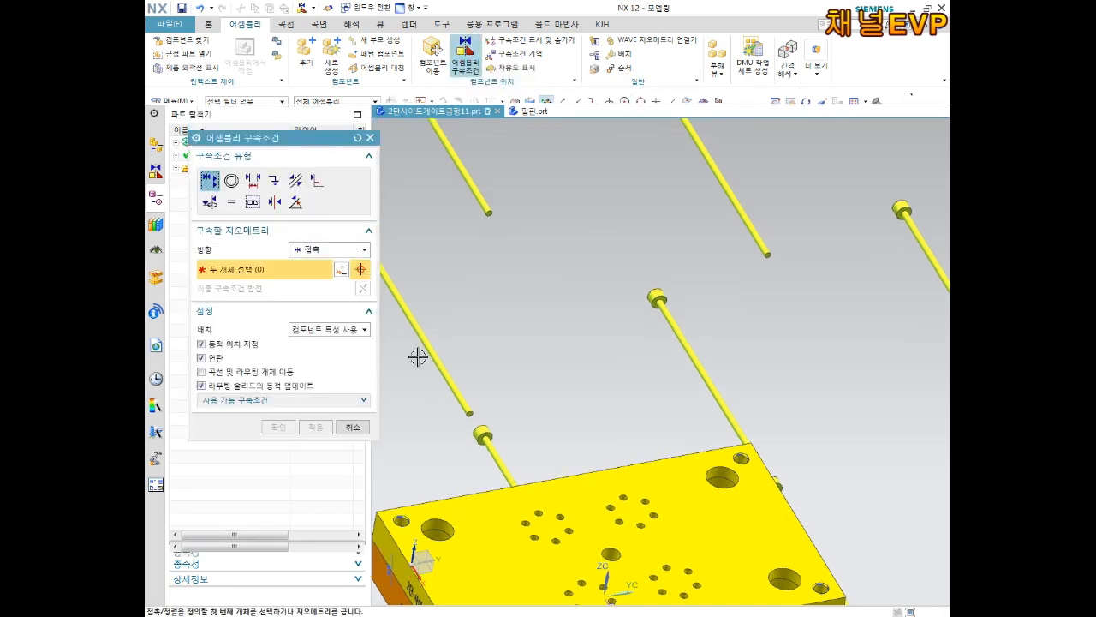
{"action": "scroll", "coordinate": [394, 369], "scroll_direction": "down", "scroll_amount": 5}
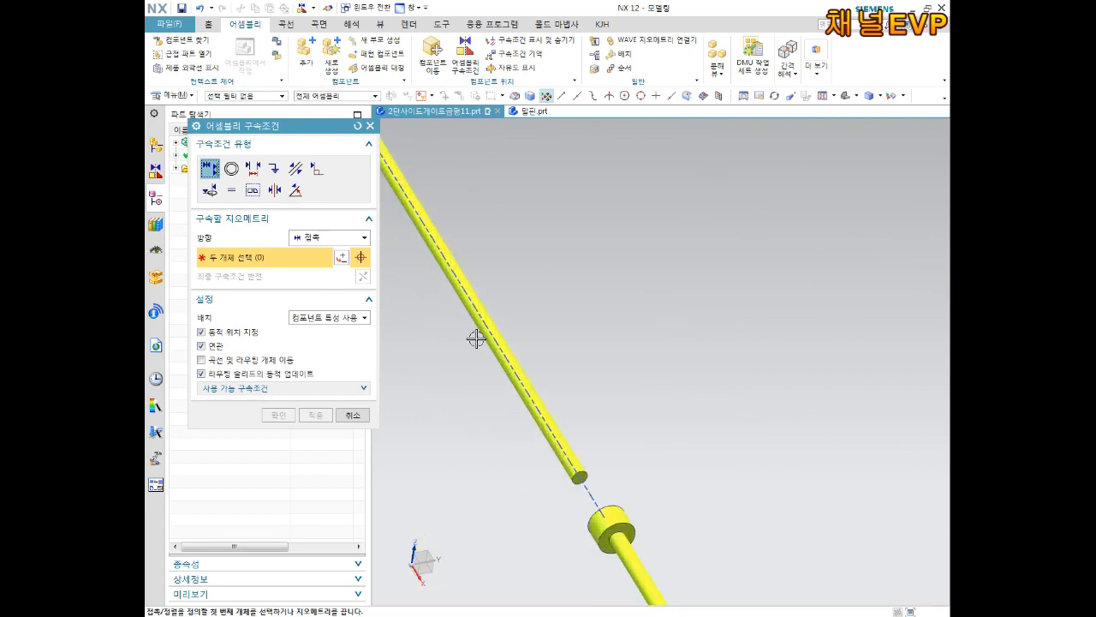
{"action": "scroll", "coordinate": [541, 441], "scroll_direction": "down", "scroll_amount": 3}
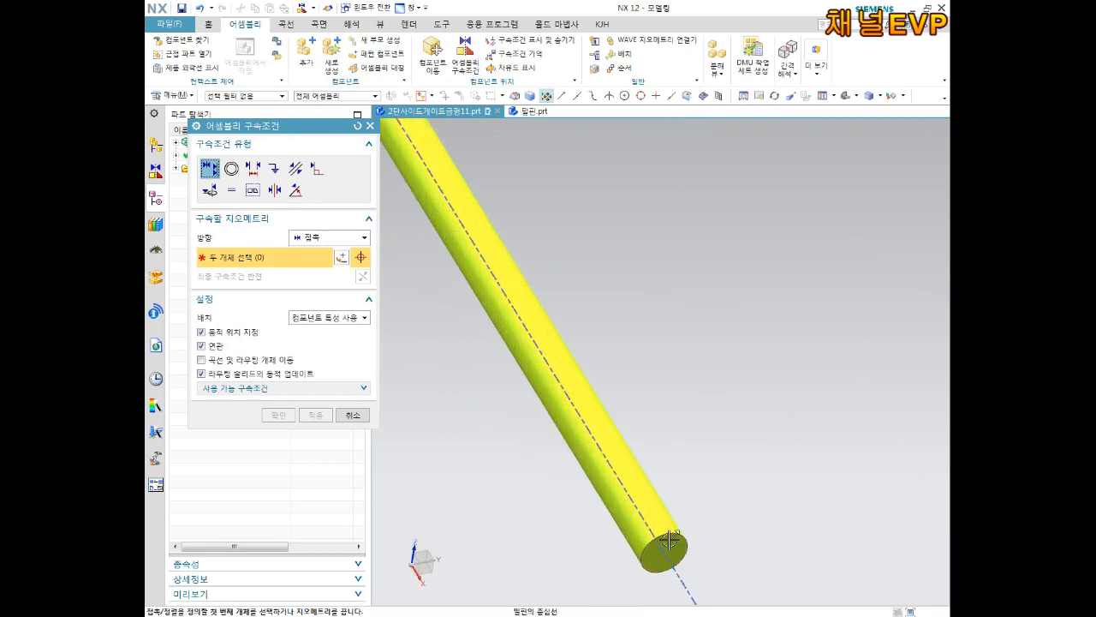
{"action": "scroll", "coordinate": [674, 555], "scroll_direction": "up", "scroll_amount": 2}
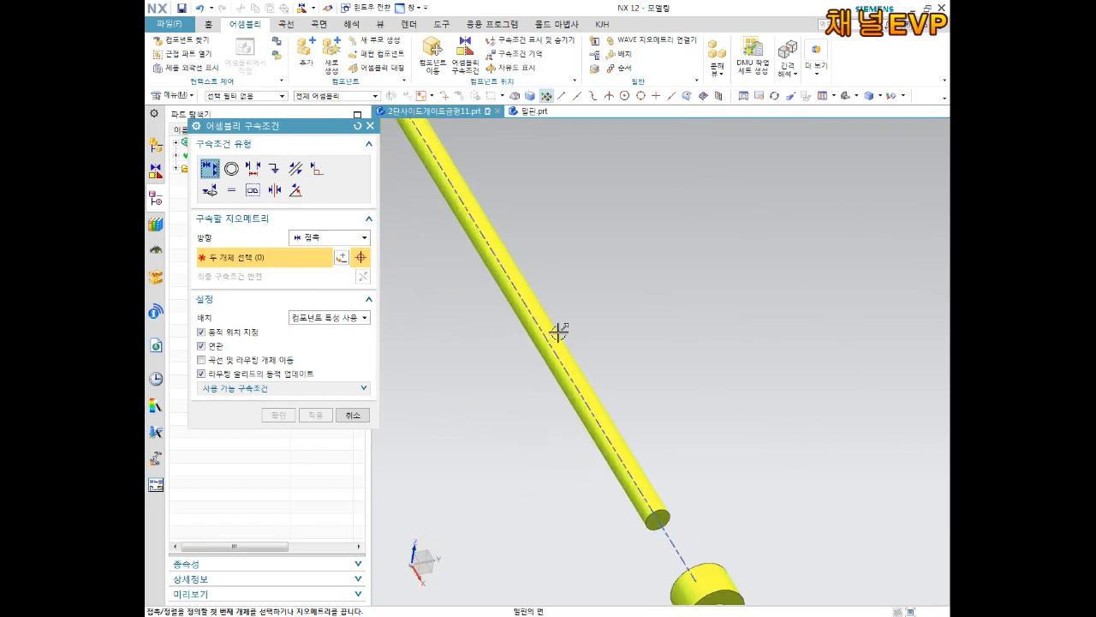
{"action": "left_click", "coordinate": [673, 534]}
{"action": "scroll", "coordinate": [706, 514], "scroll_direction": "up", "scroll_amount": 3}
{"action": "scroll", "coordinate": [706, 504], "scroll_direction": "up", "scroll_amount": 2}
{"action": "scroll", "coordinate": [724, 539], "scroll_direction": "down", "scroll_amount": 8}
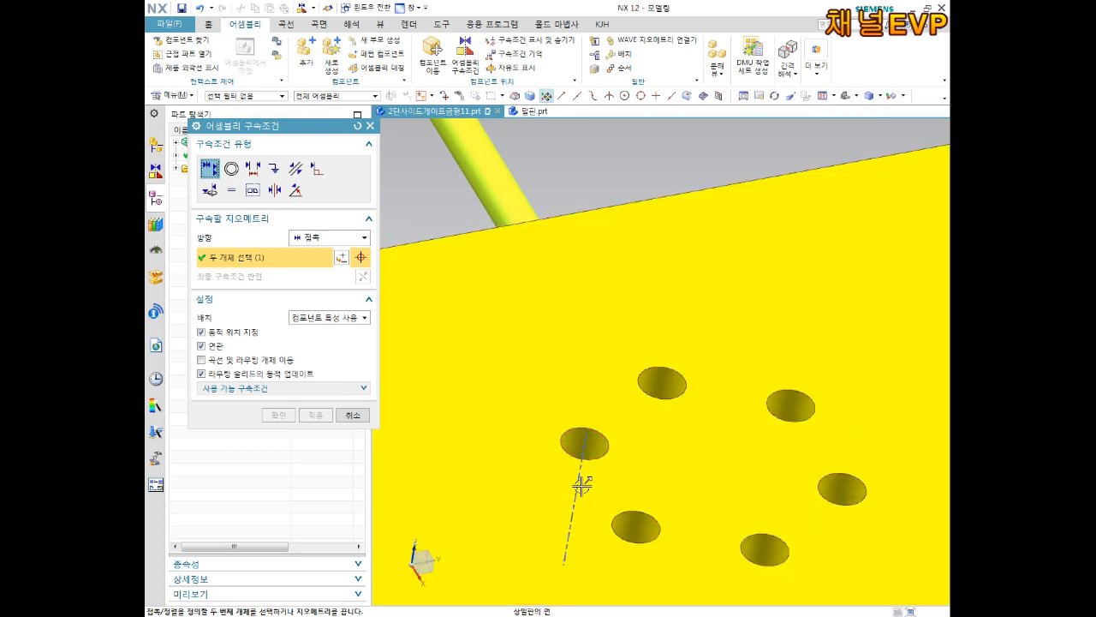
{"action": "left_click", "coordinate": [575, 485]}
{"action": "scroll", "coordinate": [574, 485], "scroll_direction": "up", "scroll_amount": 5}
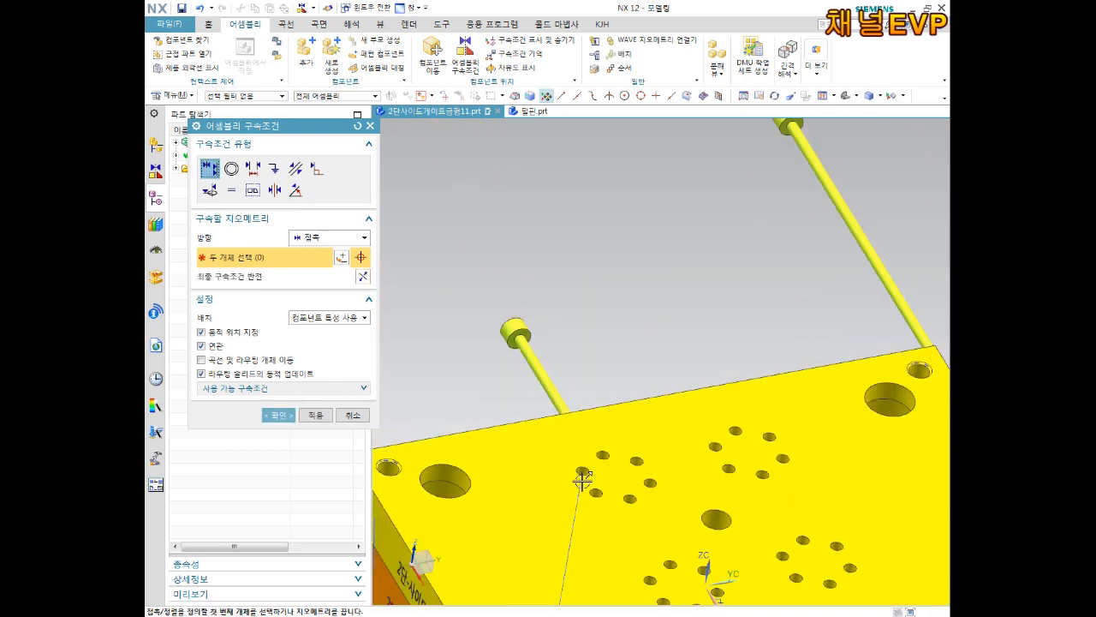
{"action": "middle_click_drag", "start_coordinate": [588, 473], "coordinate": [605, 448]}
{"action": "scroll", "coordinate": [567, 572], "scroll_direction": "down", "scroll_amount": 5}
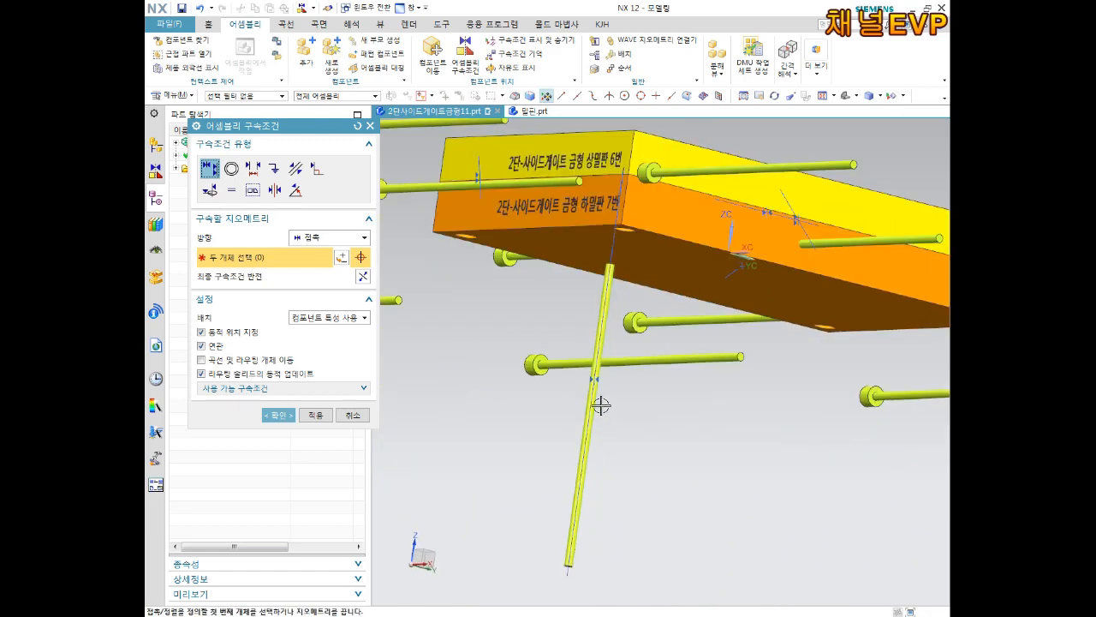
{"action": "scroll", "coordinate": [598, 383], "scroll_direction": "up", "scroll_amount": 1}
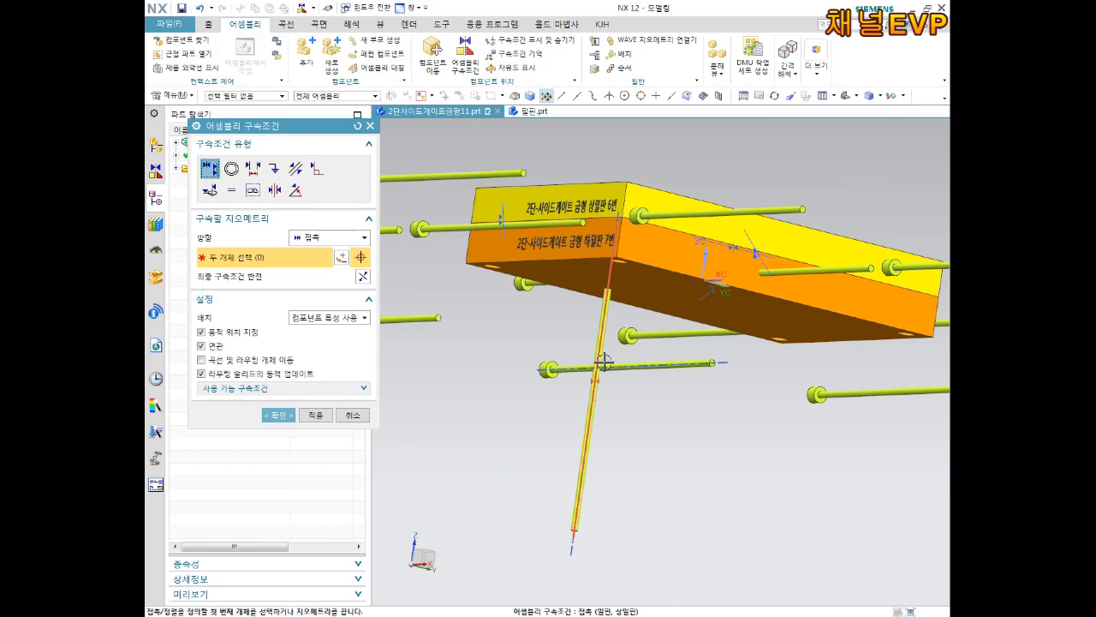